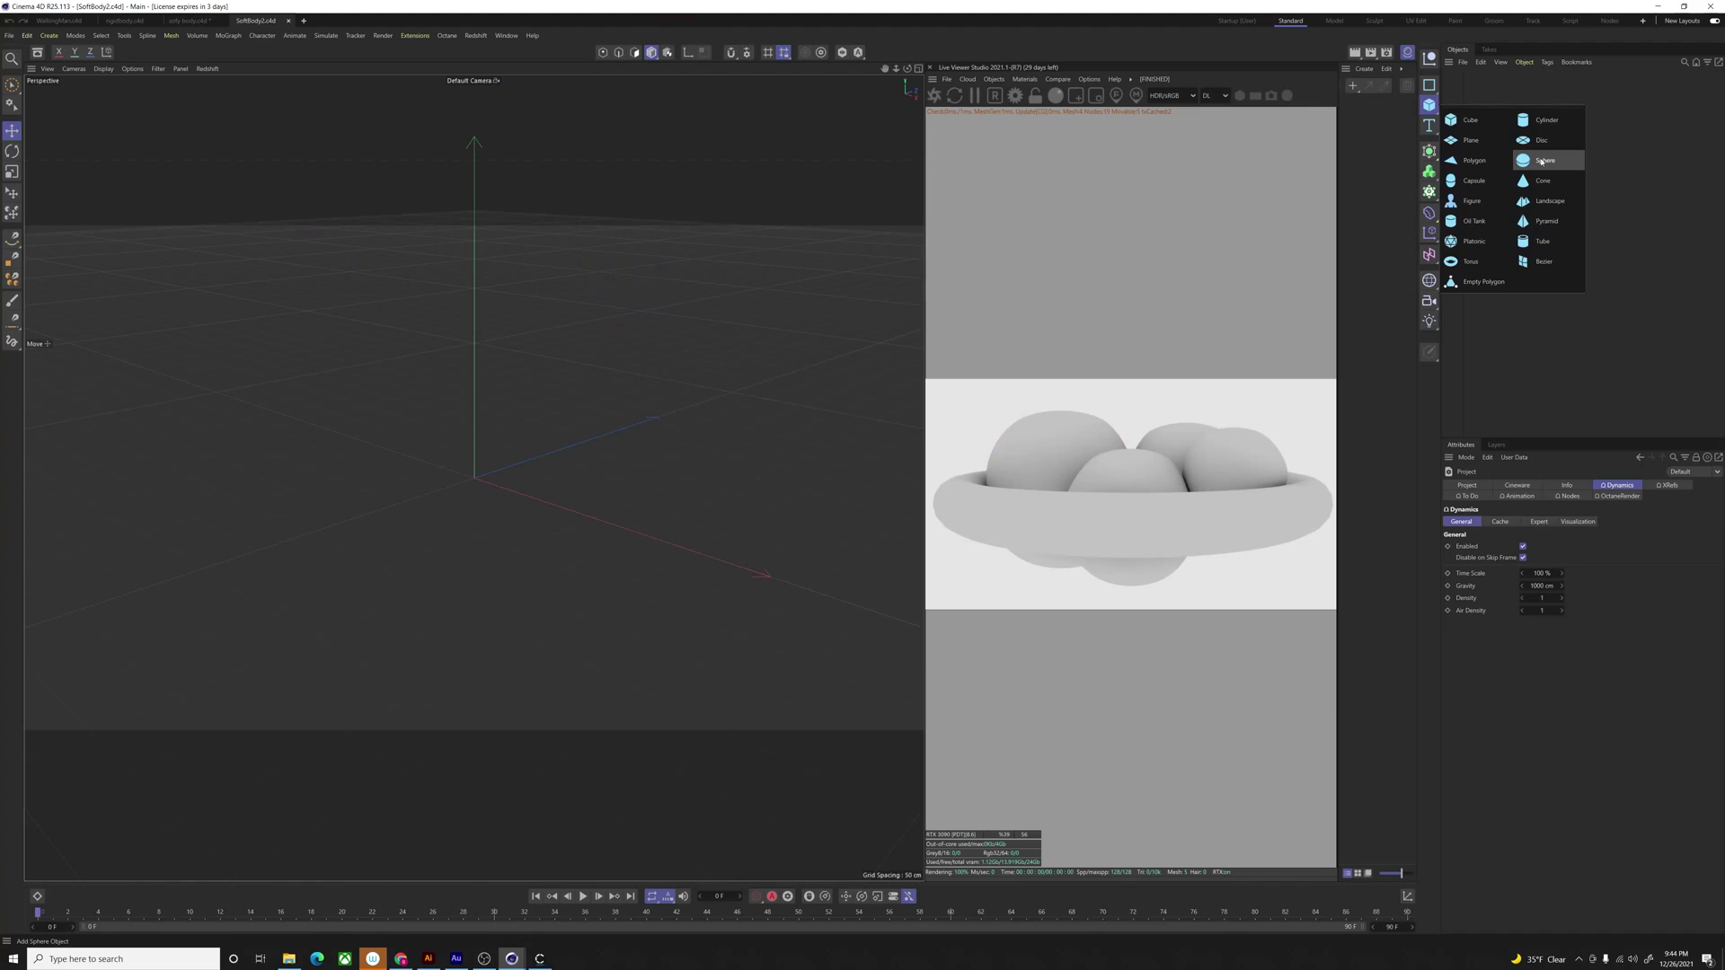
Step: Add an Icosahedron-type sphere and display the perspective view with Gouraud Shading (Lines)
click(1542, 162)
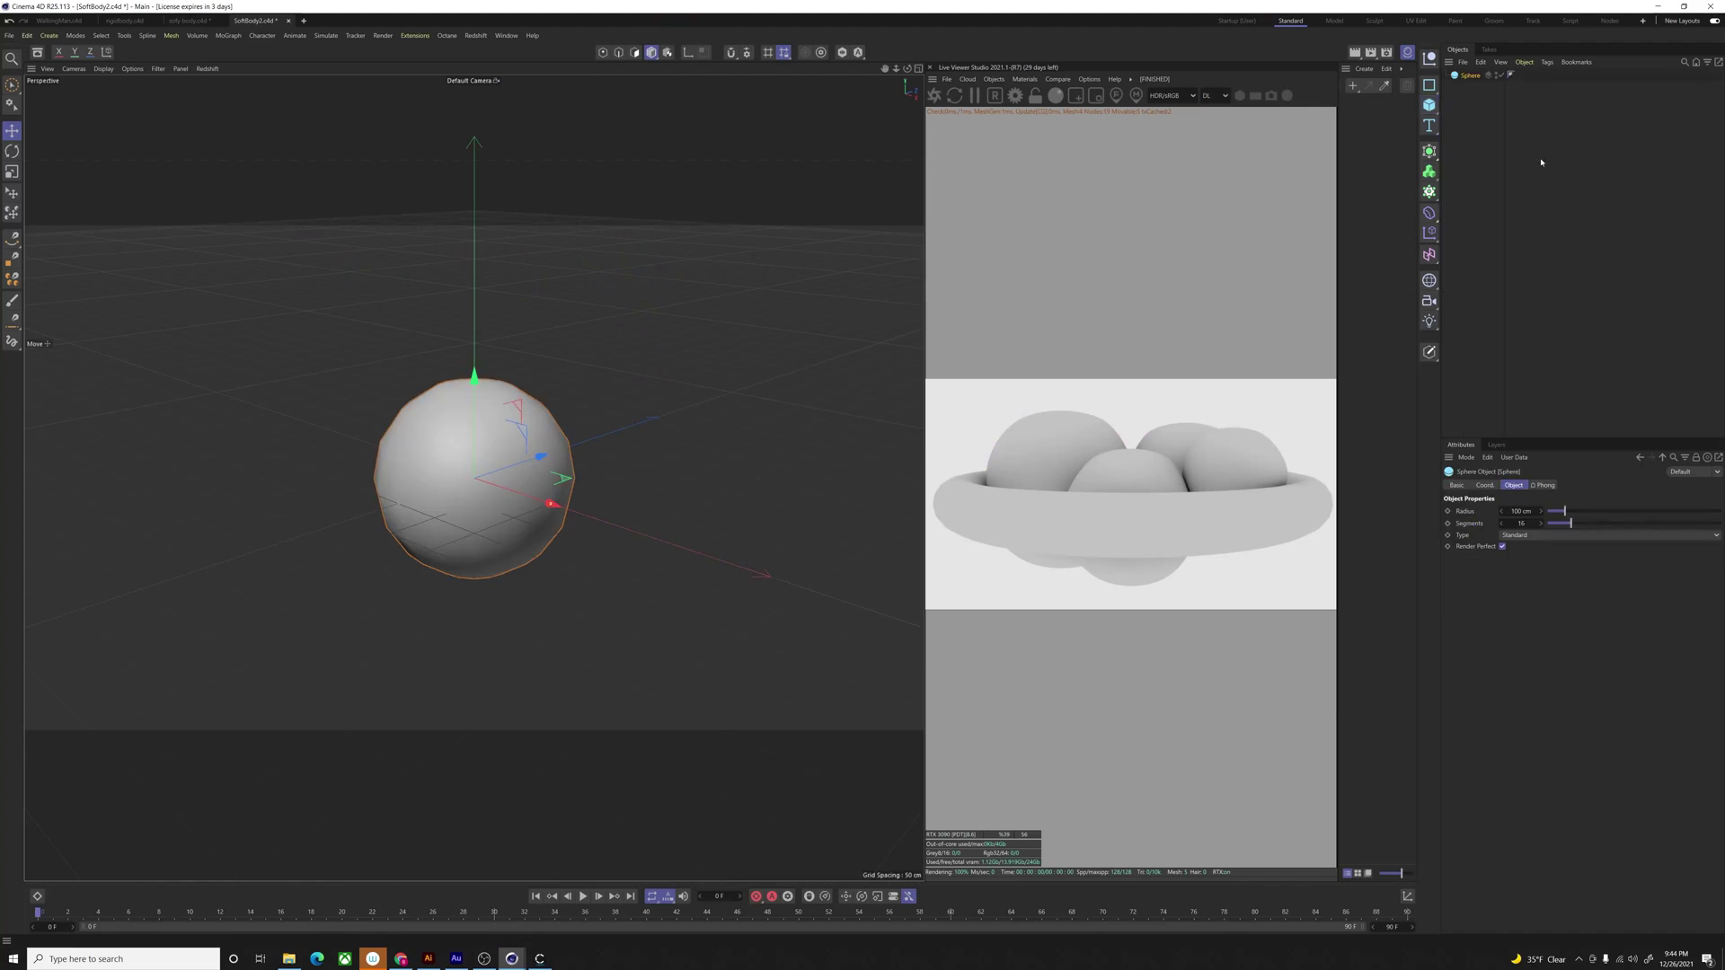
click(1547, 538)
click(1528, 596)
click(102, 69)
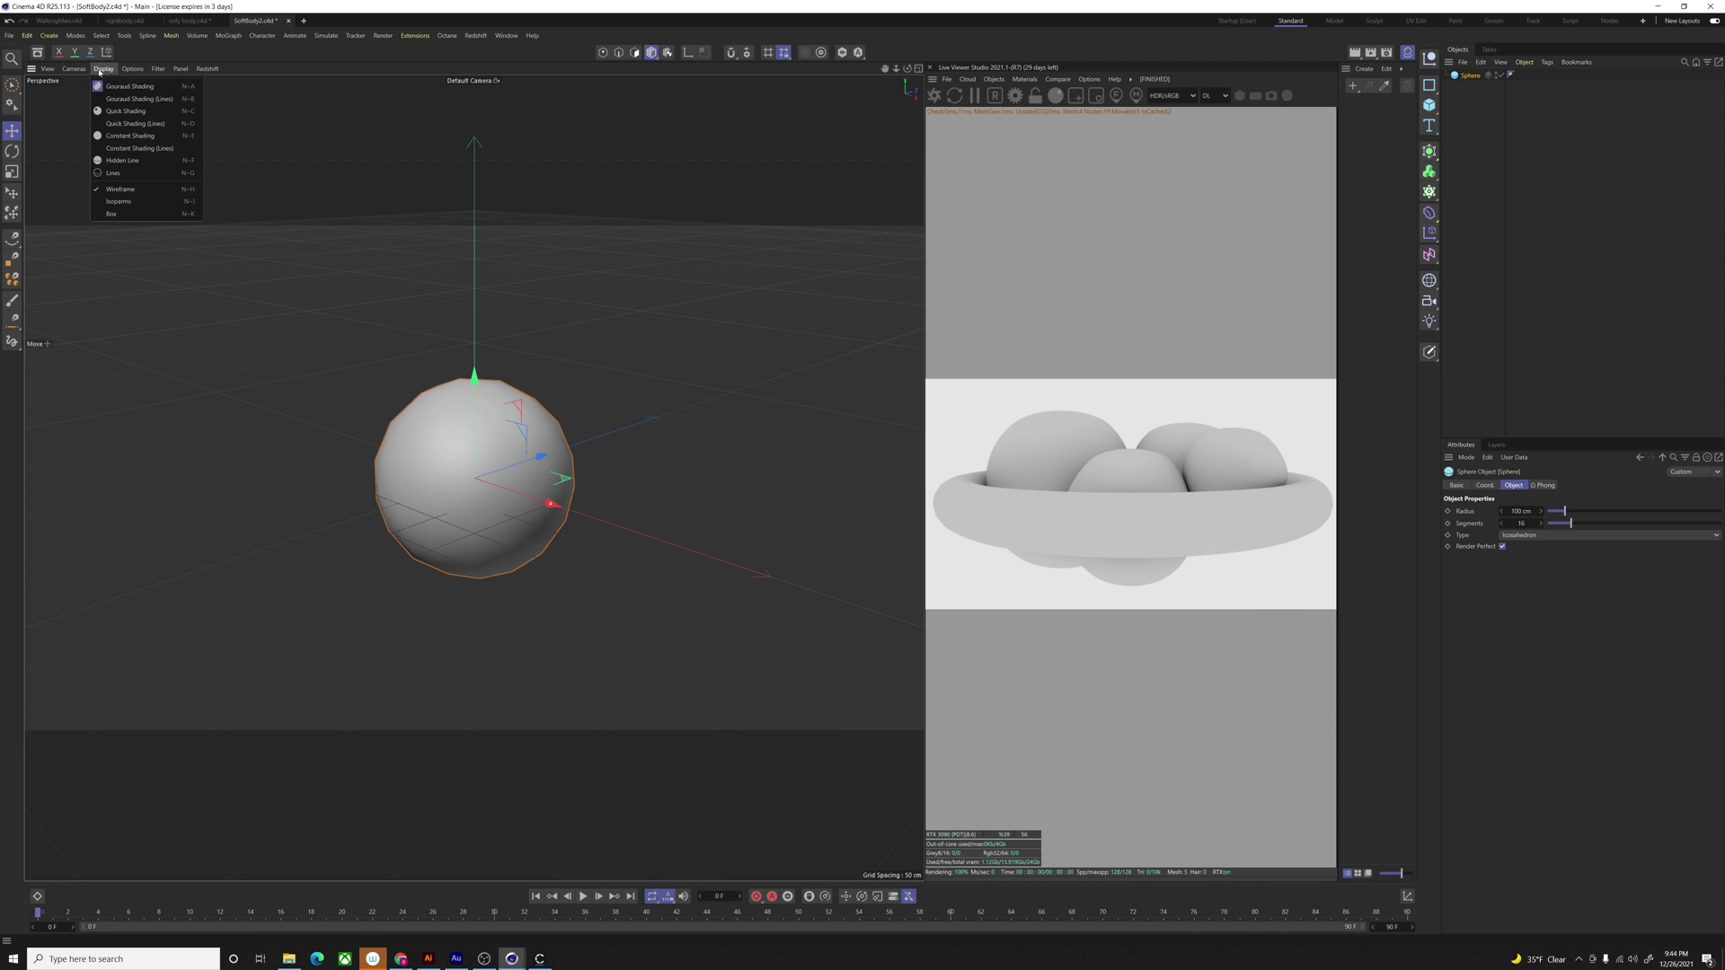
click(139, 99)
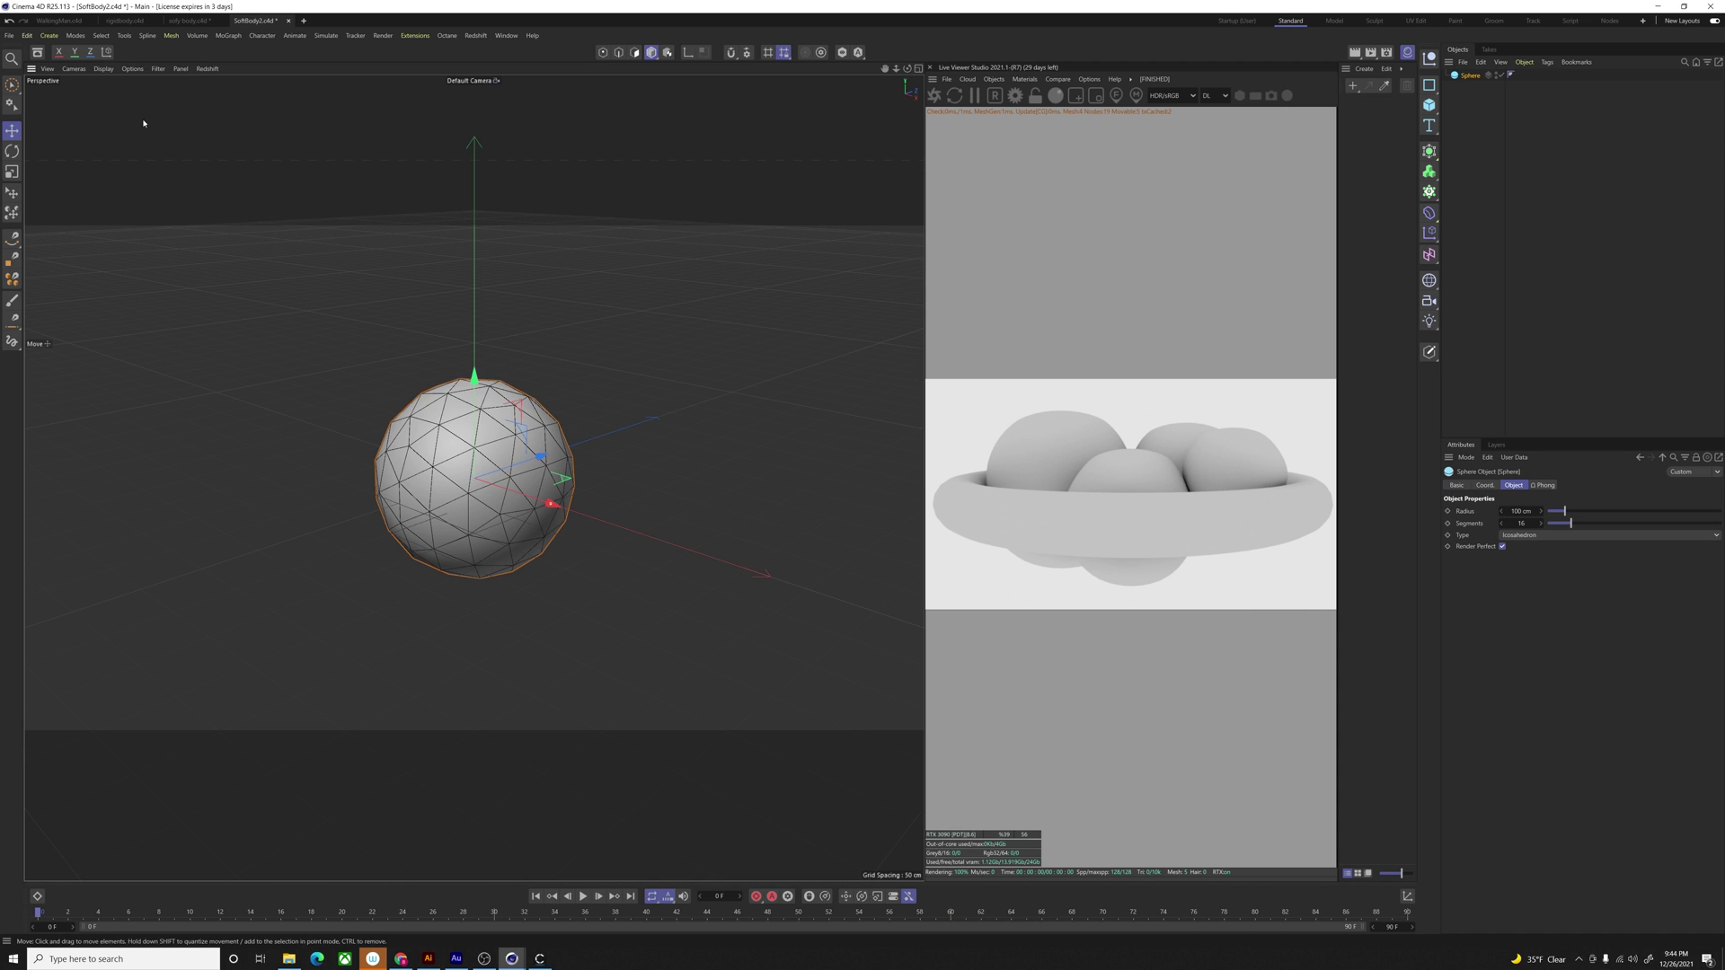
Step: Switch the sphere's type to Standard to compare the mesh layouts, and set it back to Icosahedron
click(1586, 537)
click(1559, 546)
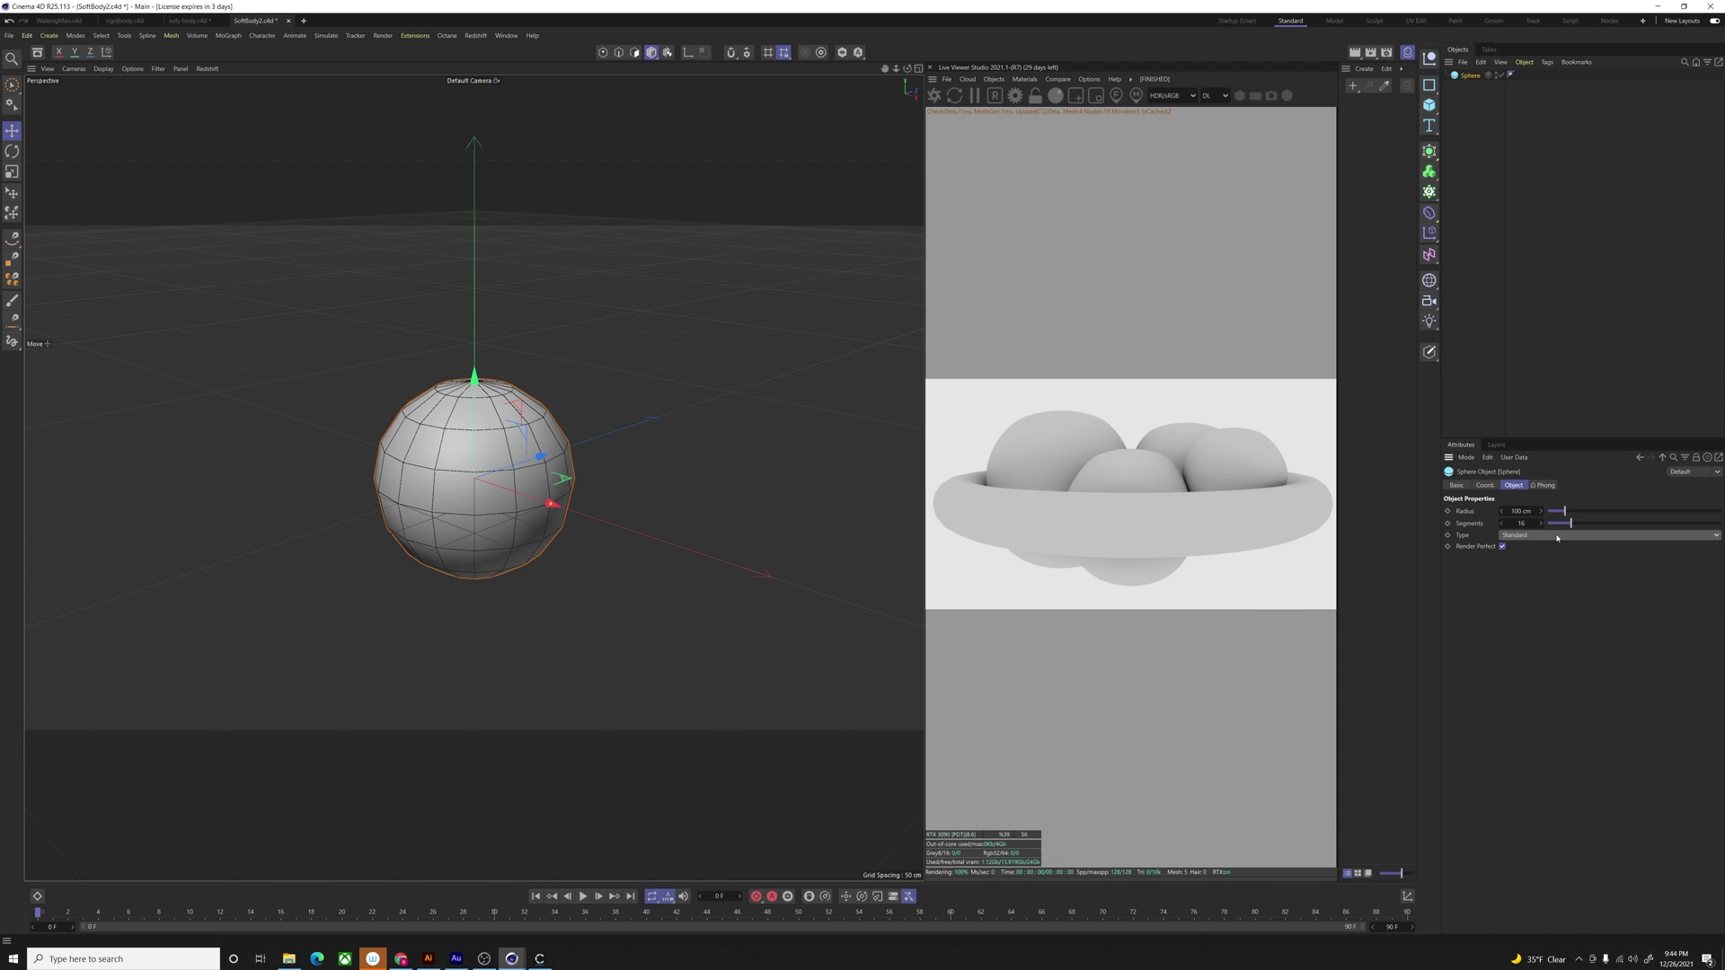
click(1558, 537)
click(1532, 594)
Step: Increase the icosahedron sphere's segments to 50
drag(1574, 526, 1598, 528)
click(539, 389)
click(479, 470)
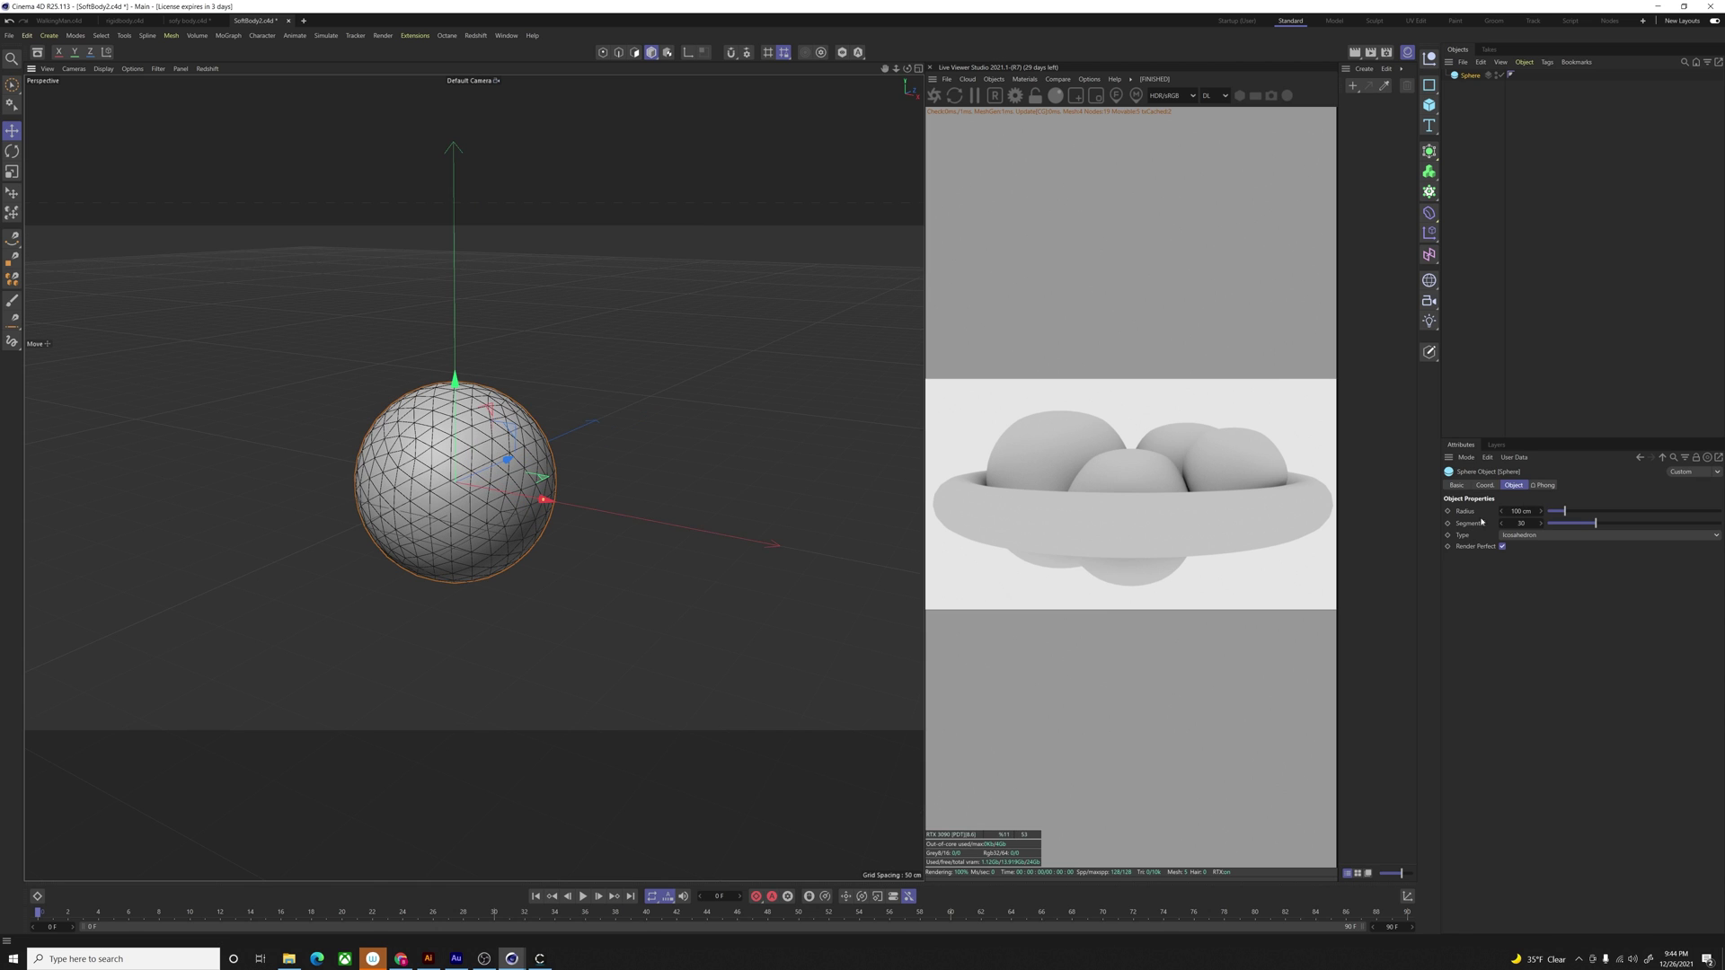
text(50)
key(Return)
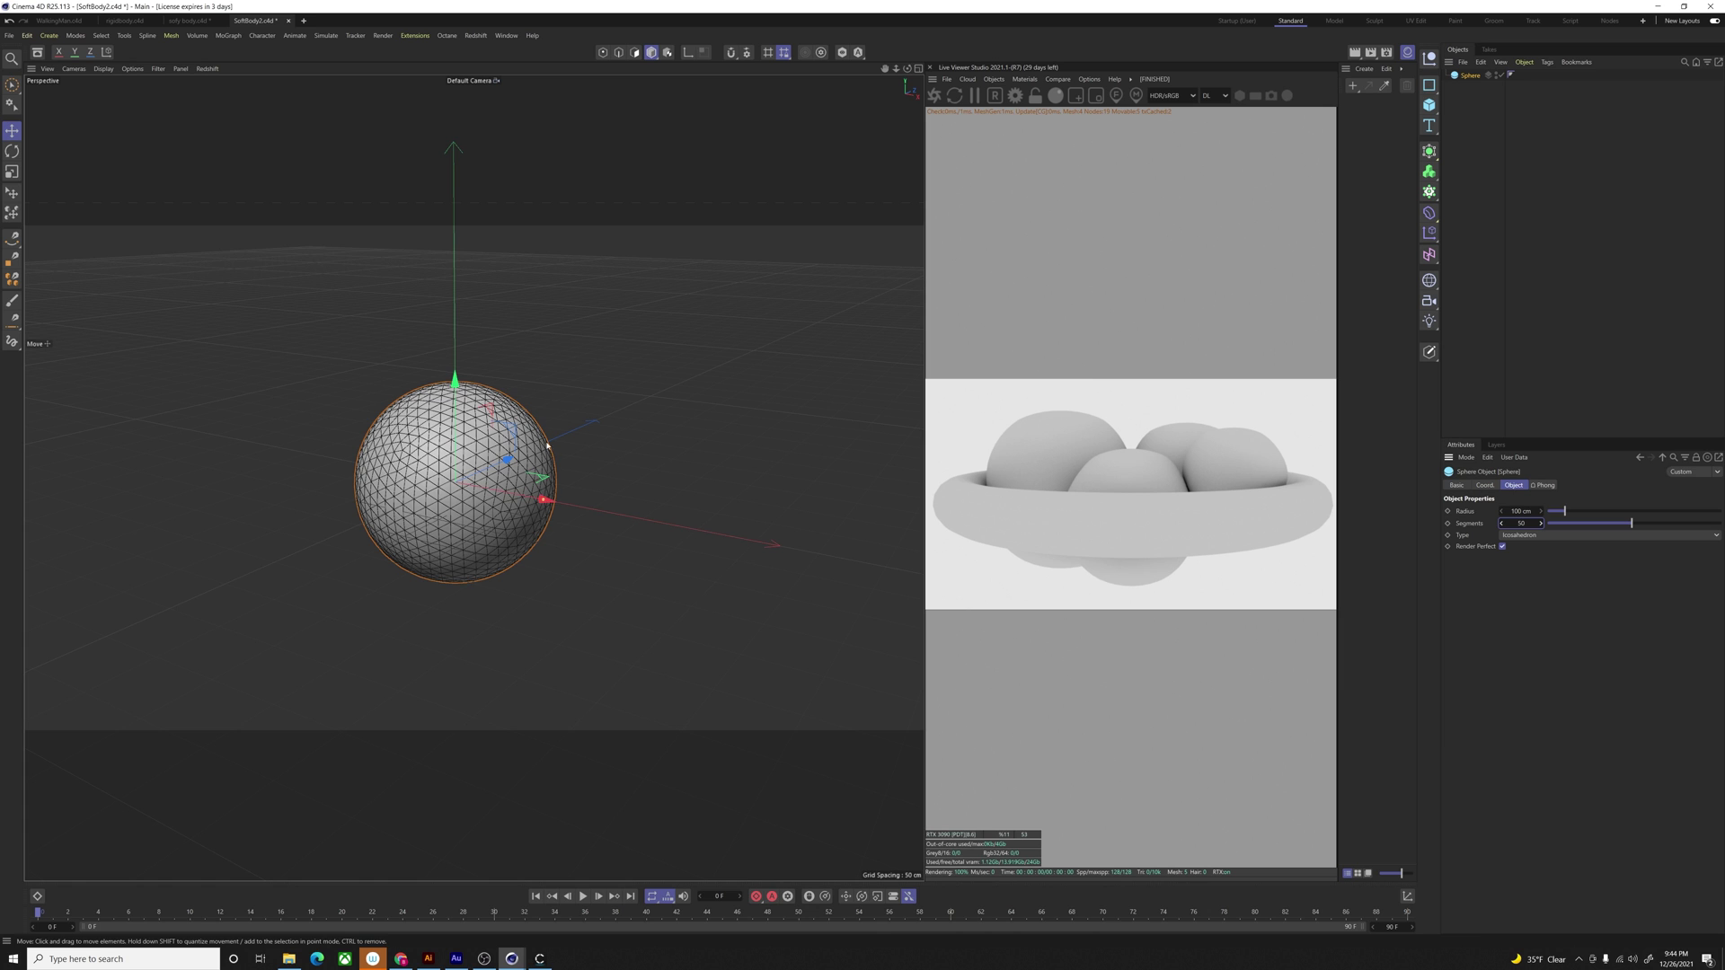
scroll(452, 461, up, 2)
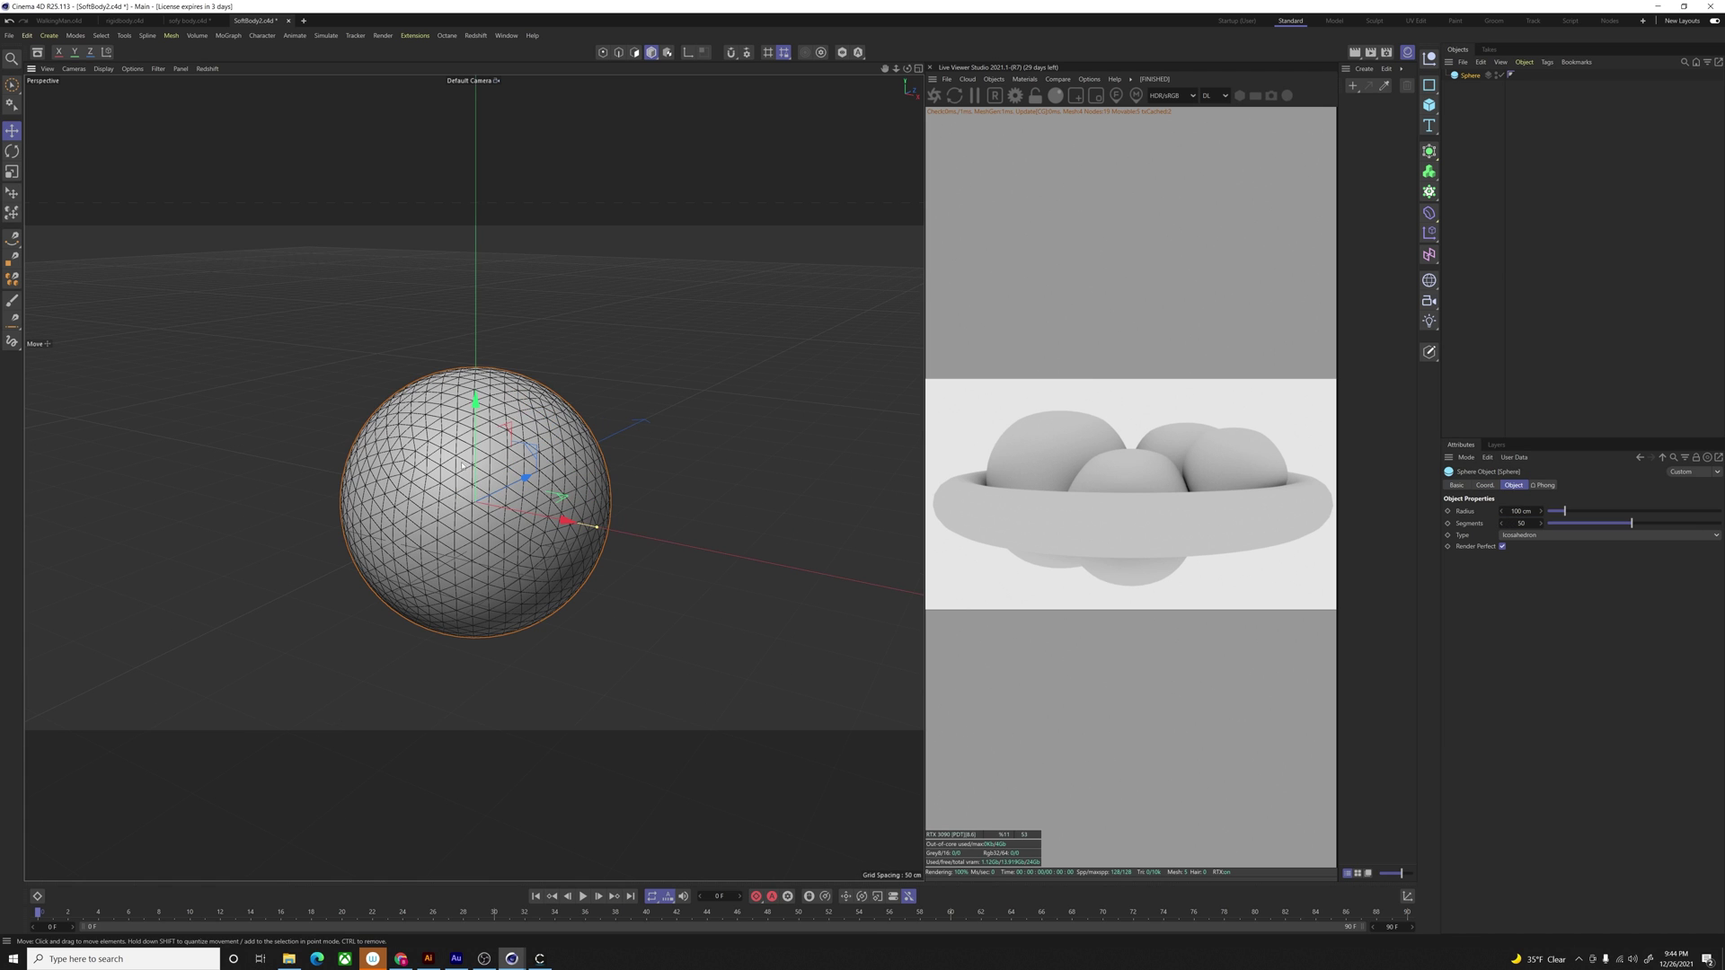
Step: Duplicate the sphere in the top view to make a cluster of six spheres with different radii around the centre
middle_click(437, 386)
ctrl+drag(730, 285, 694, 388)
drag(811, 388, 779, 371)
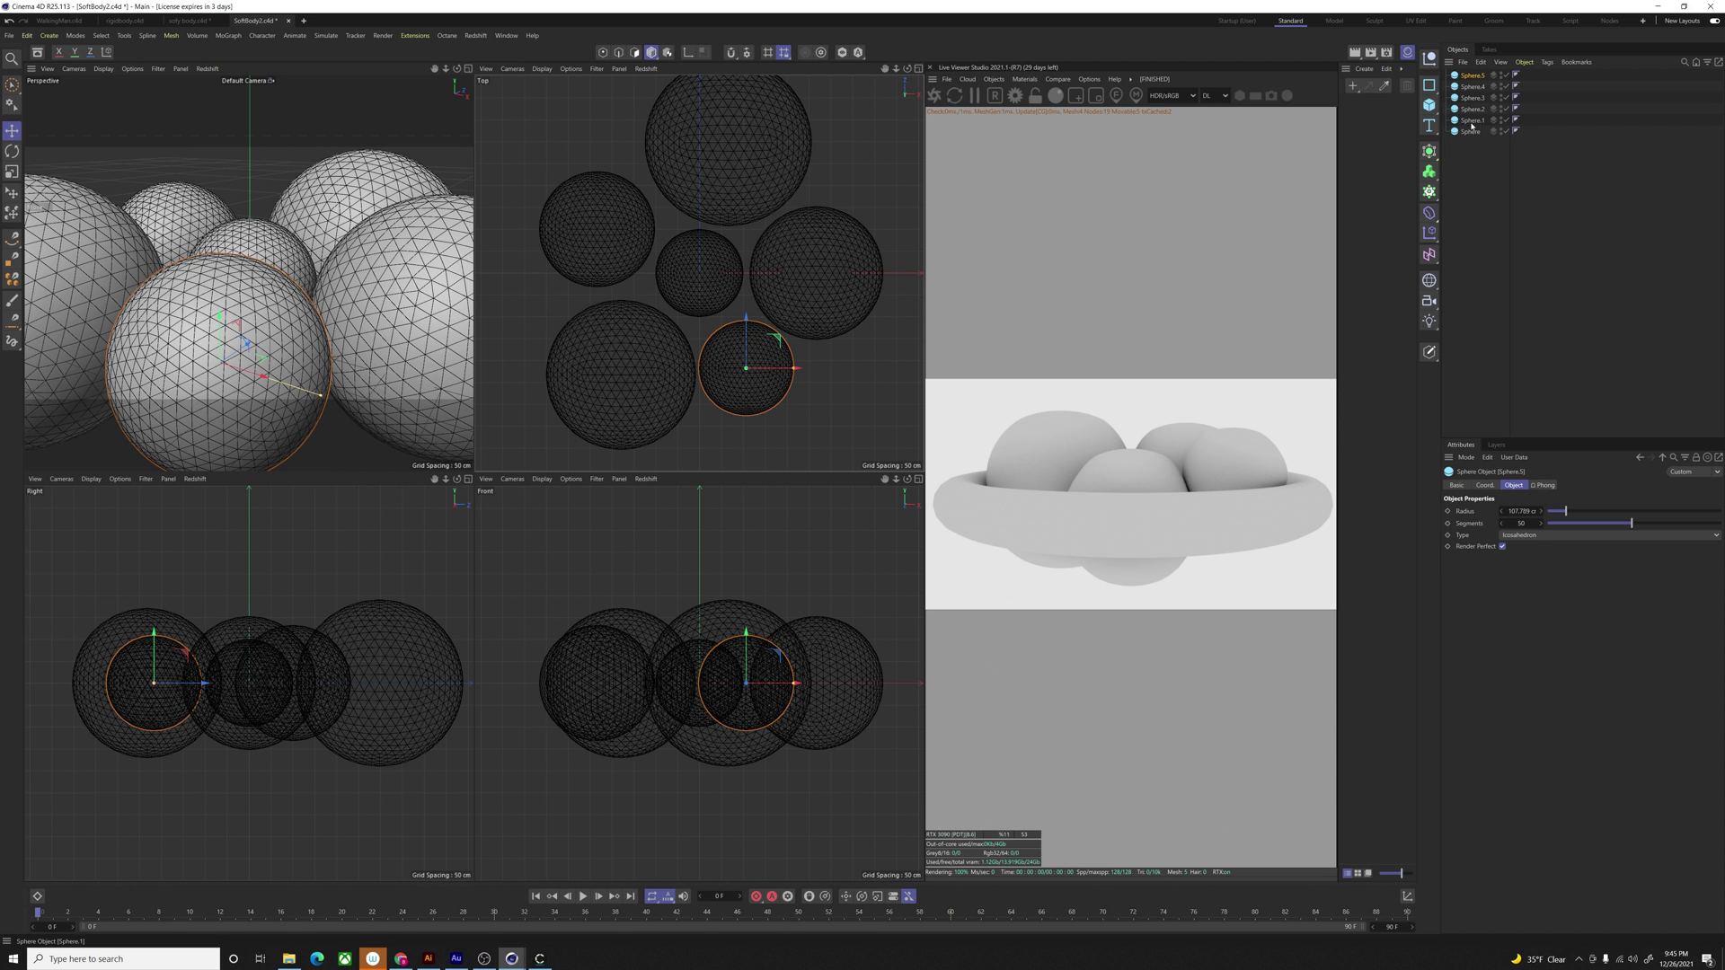
Step: Offset the surrounding spheres slightly up or down in the front view so their heights vary
click(751, 644)
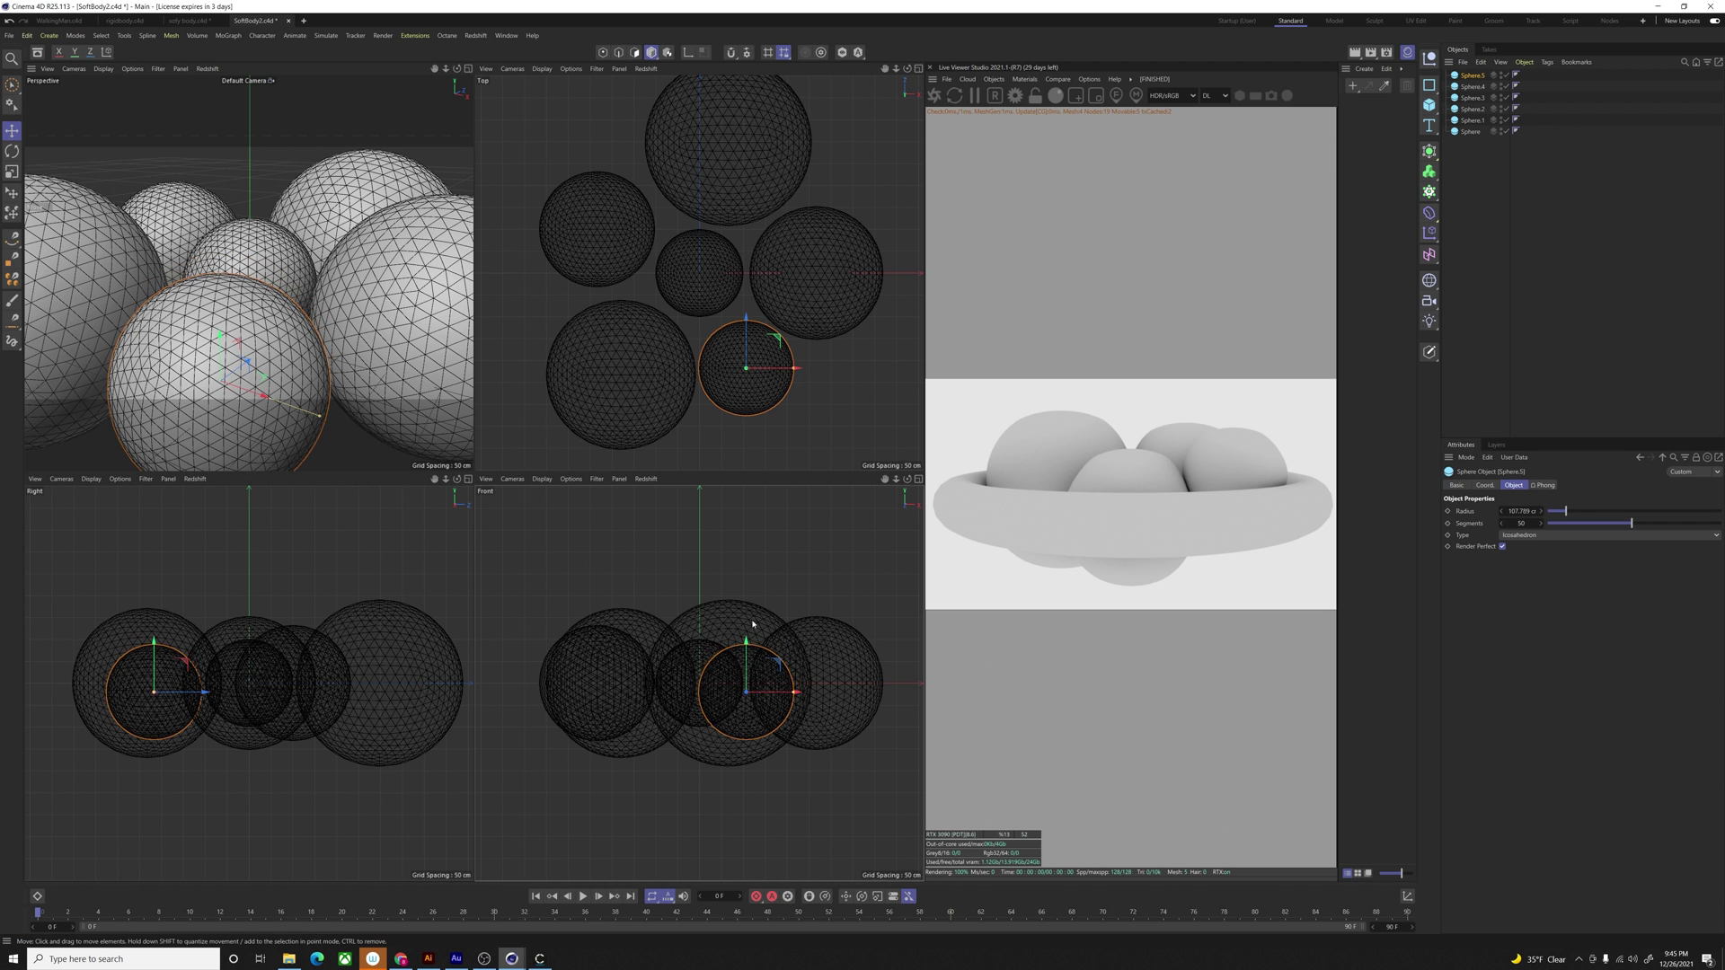
click(620, 642)
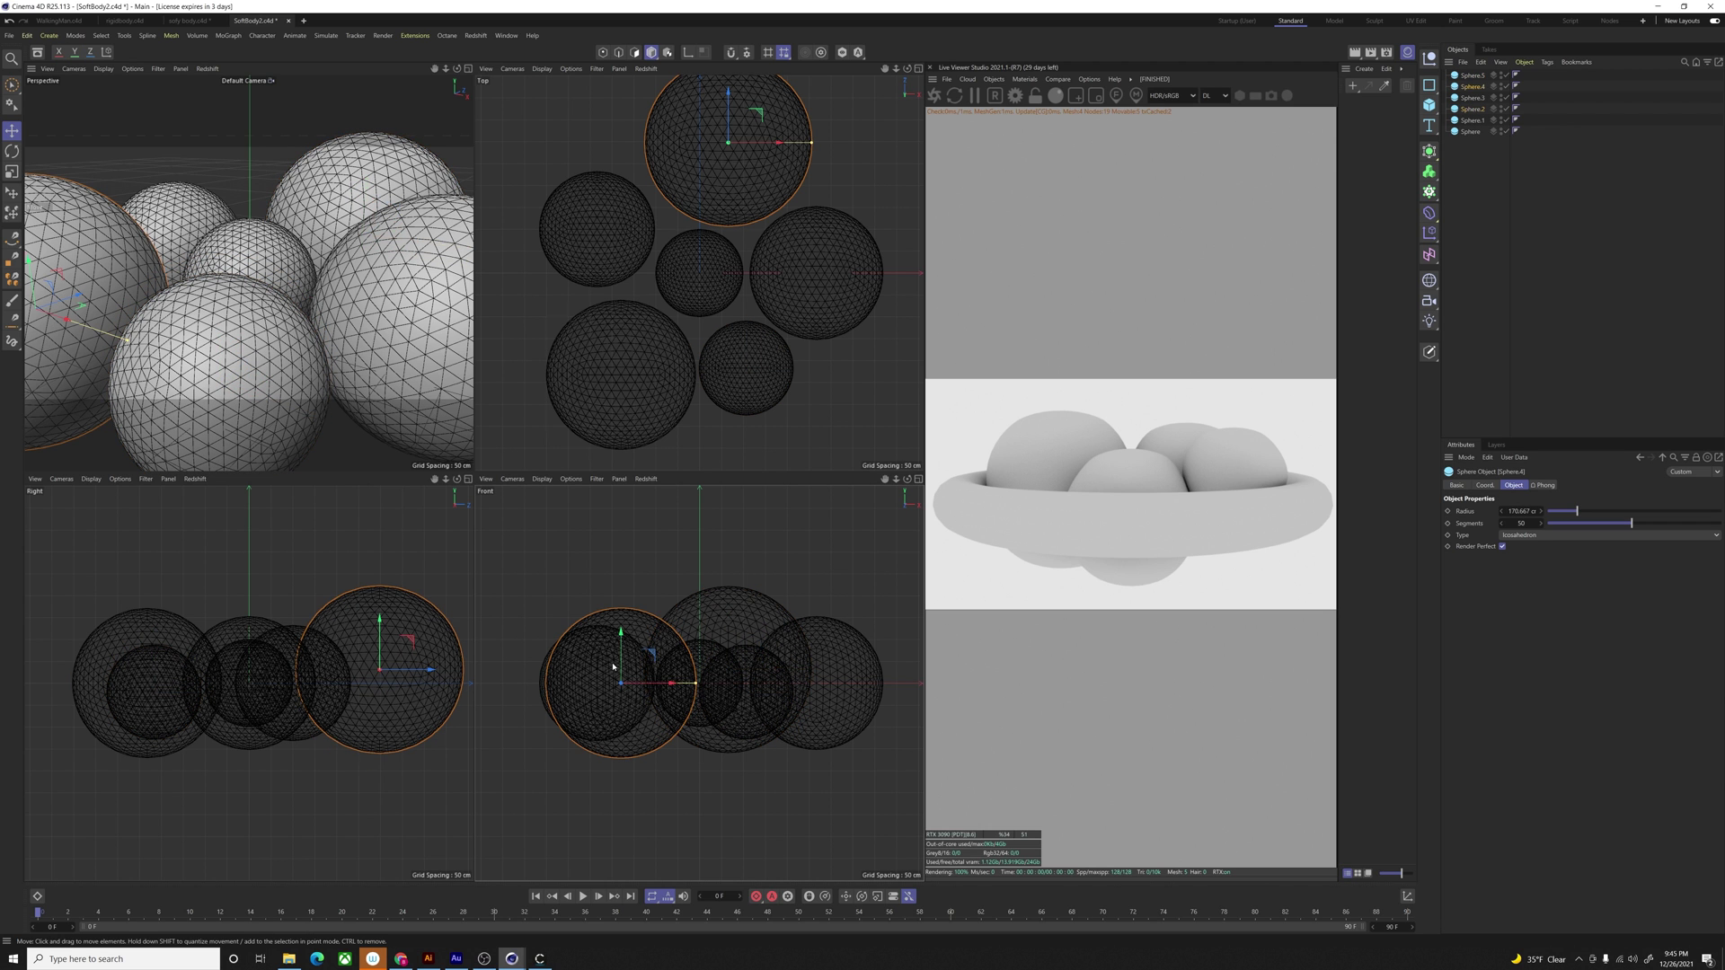
drag(621, 643, 598, 644)
click(577, 229)
click(858, 690)
drag(818, 642, 818, 649)
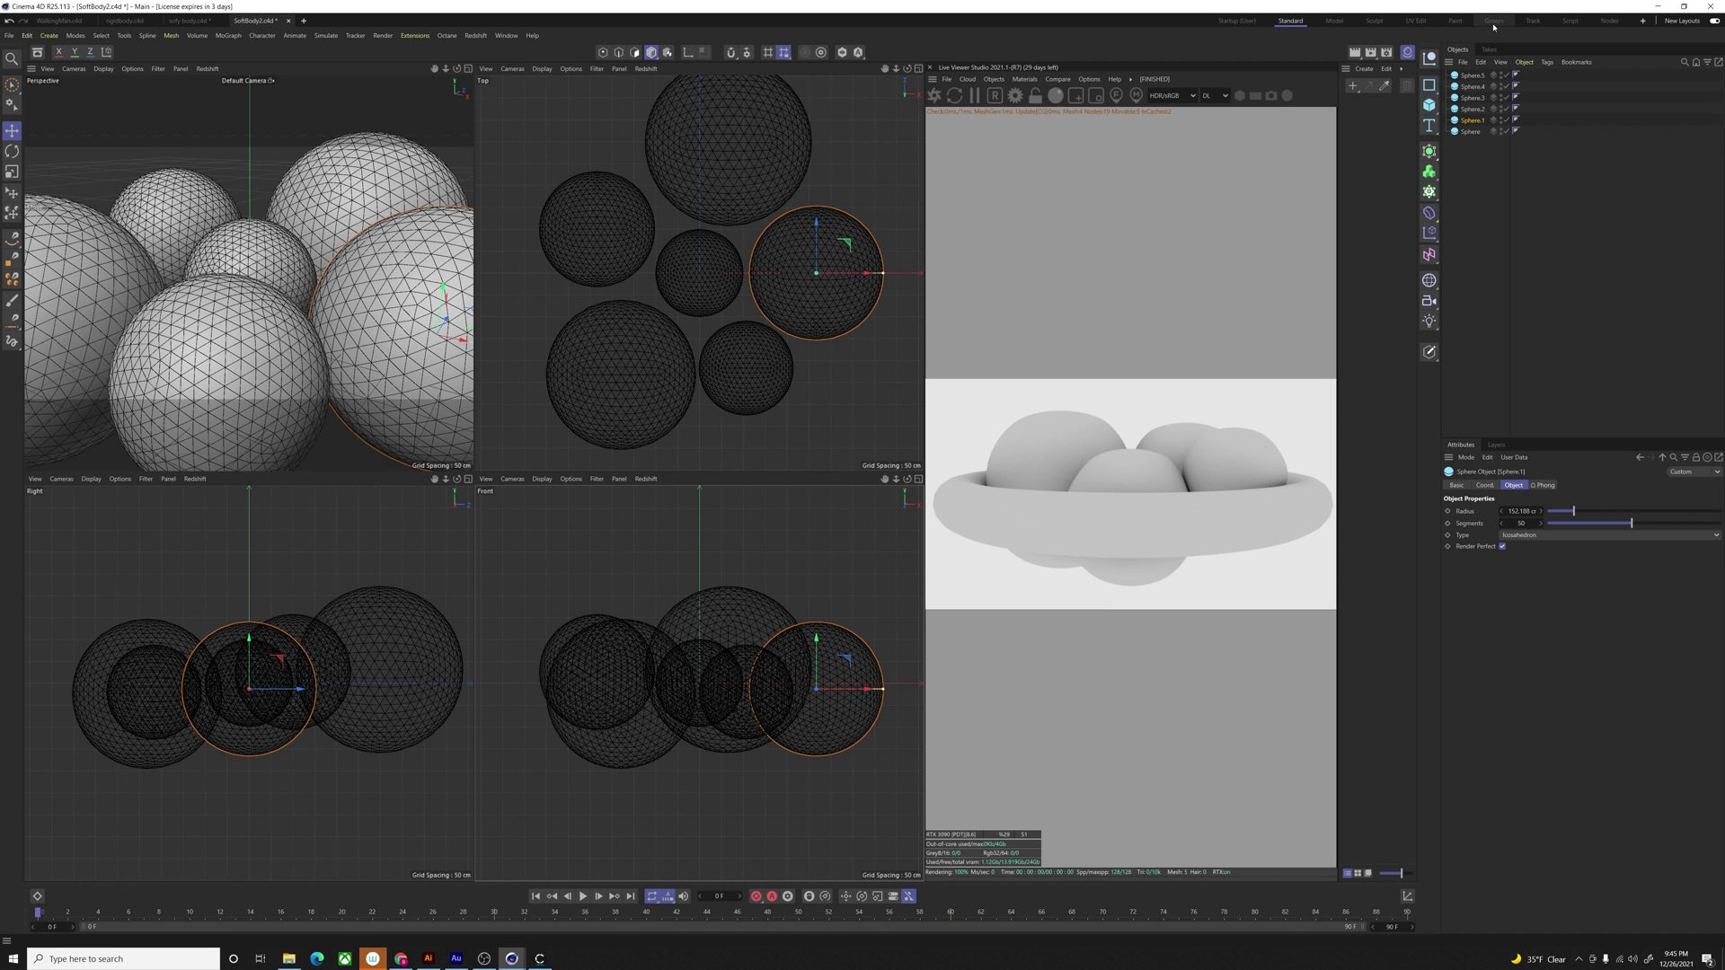
Step: Add a torus and enlarge its ring radius in the top view until it encircles all six spheres
click(1428, 107)
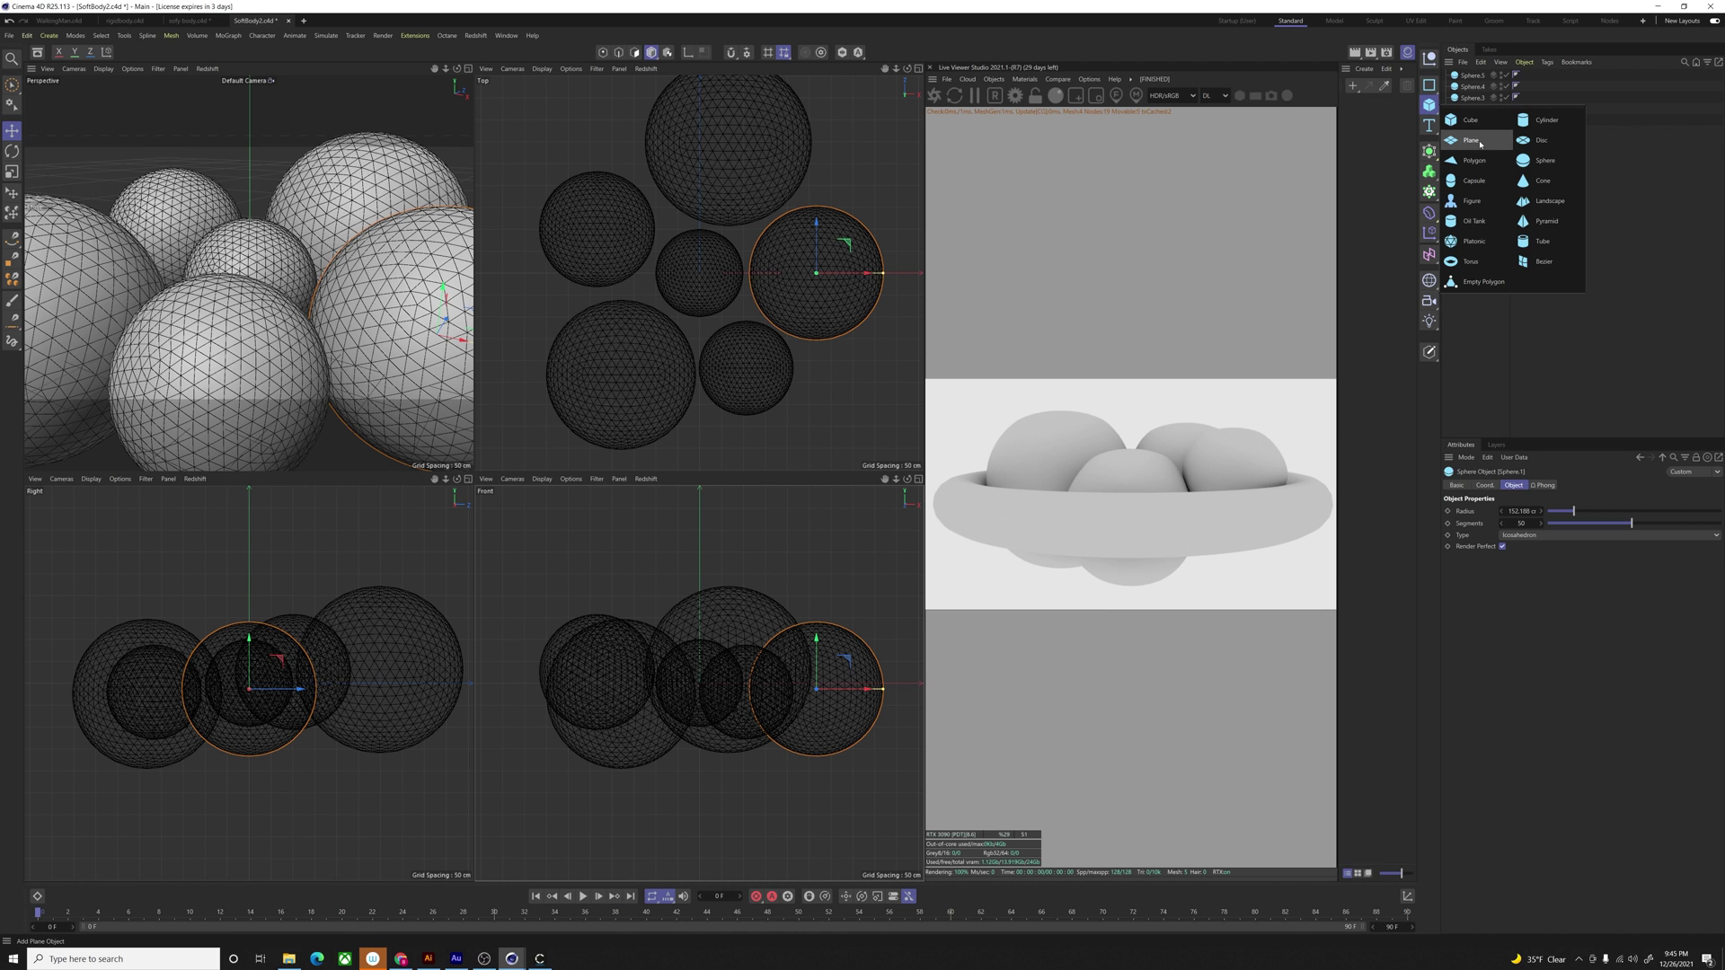
click(1471, 261)
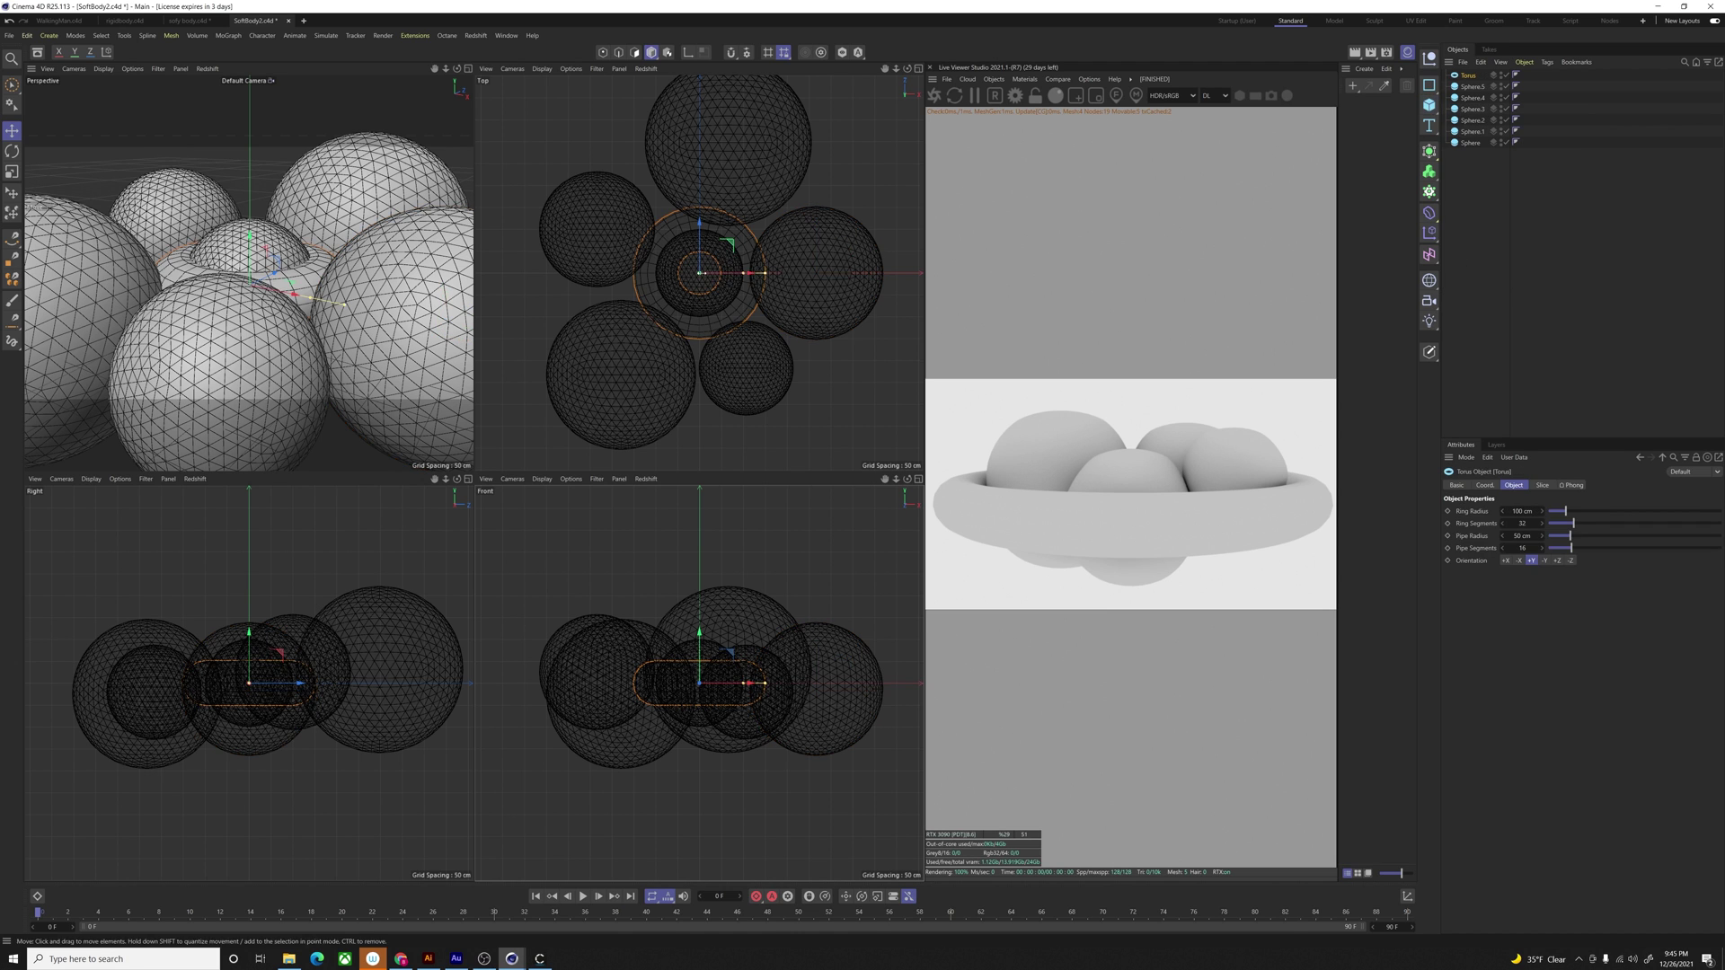
drag(810, 273, 961, 279)
scroll(646, 262, down, 2)
drag(852, 271, 854, 271)
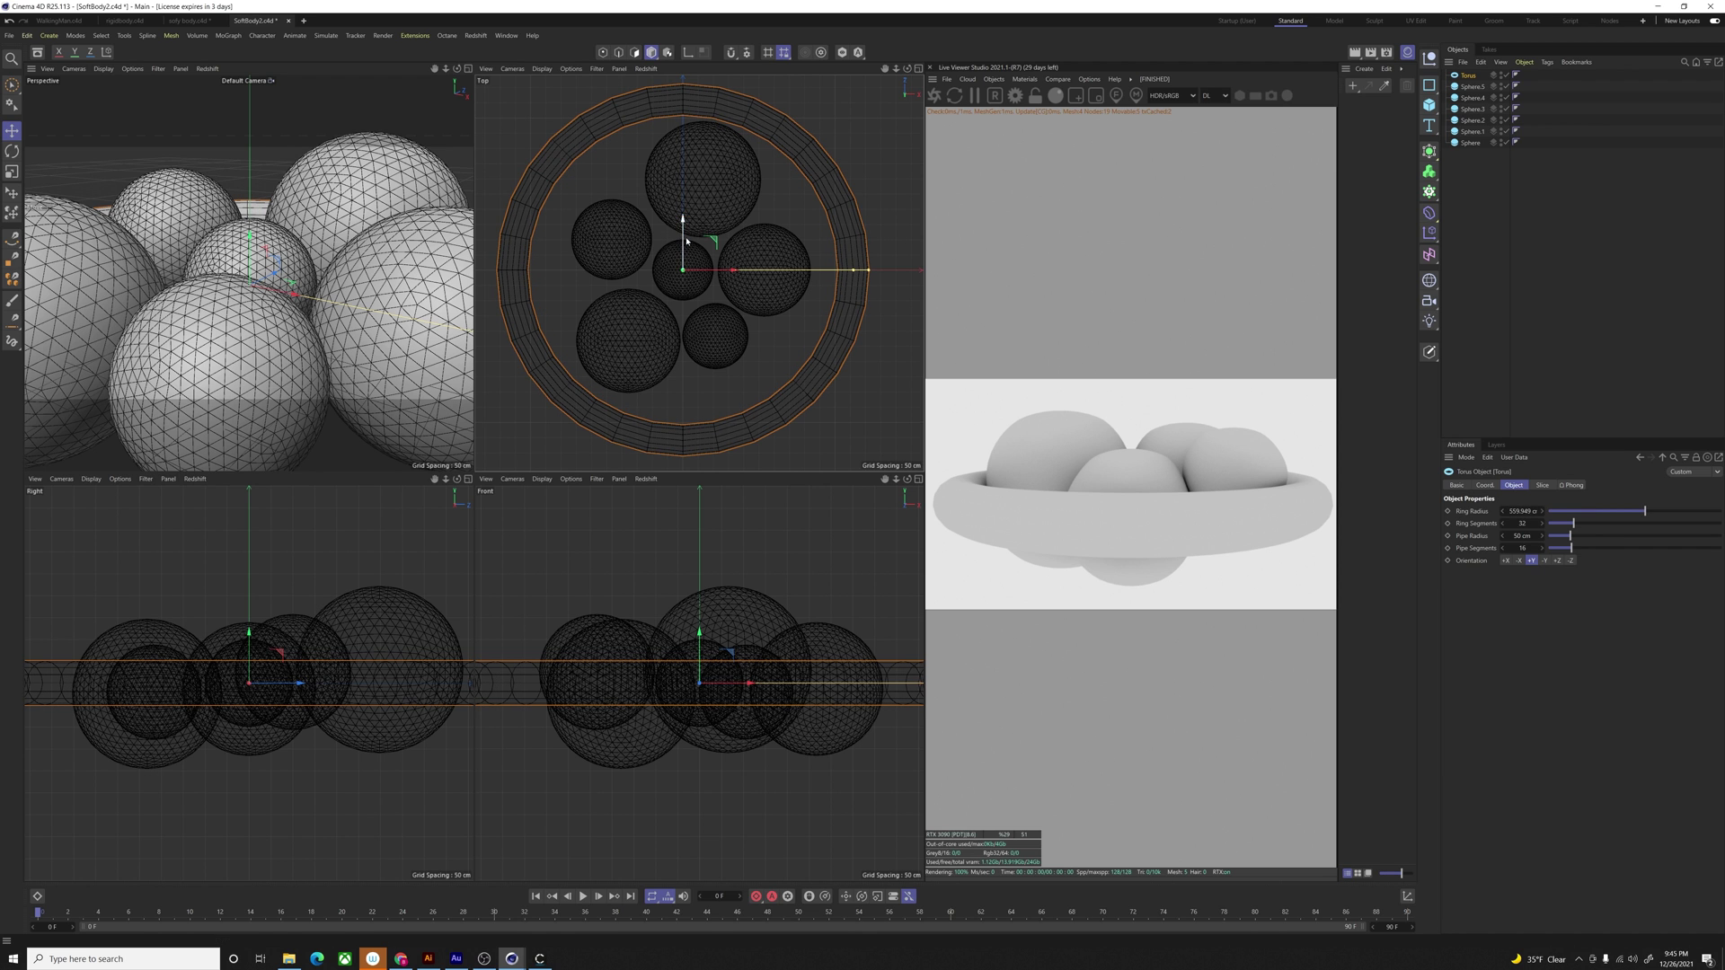
Step: Set the torus to a 27 cm pipe radius with 68 ring segments, and refresh the live render
drag(1572, 536, 1563, 547)
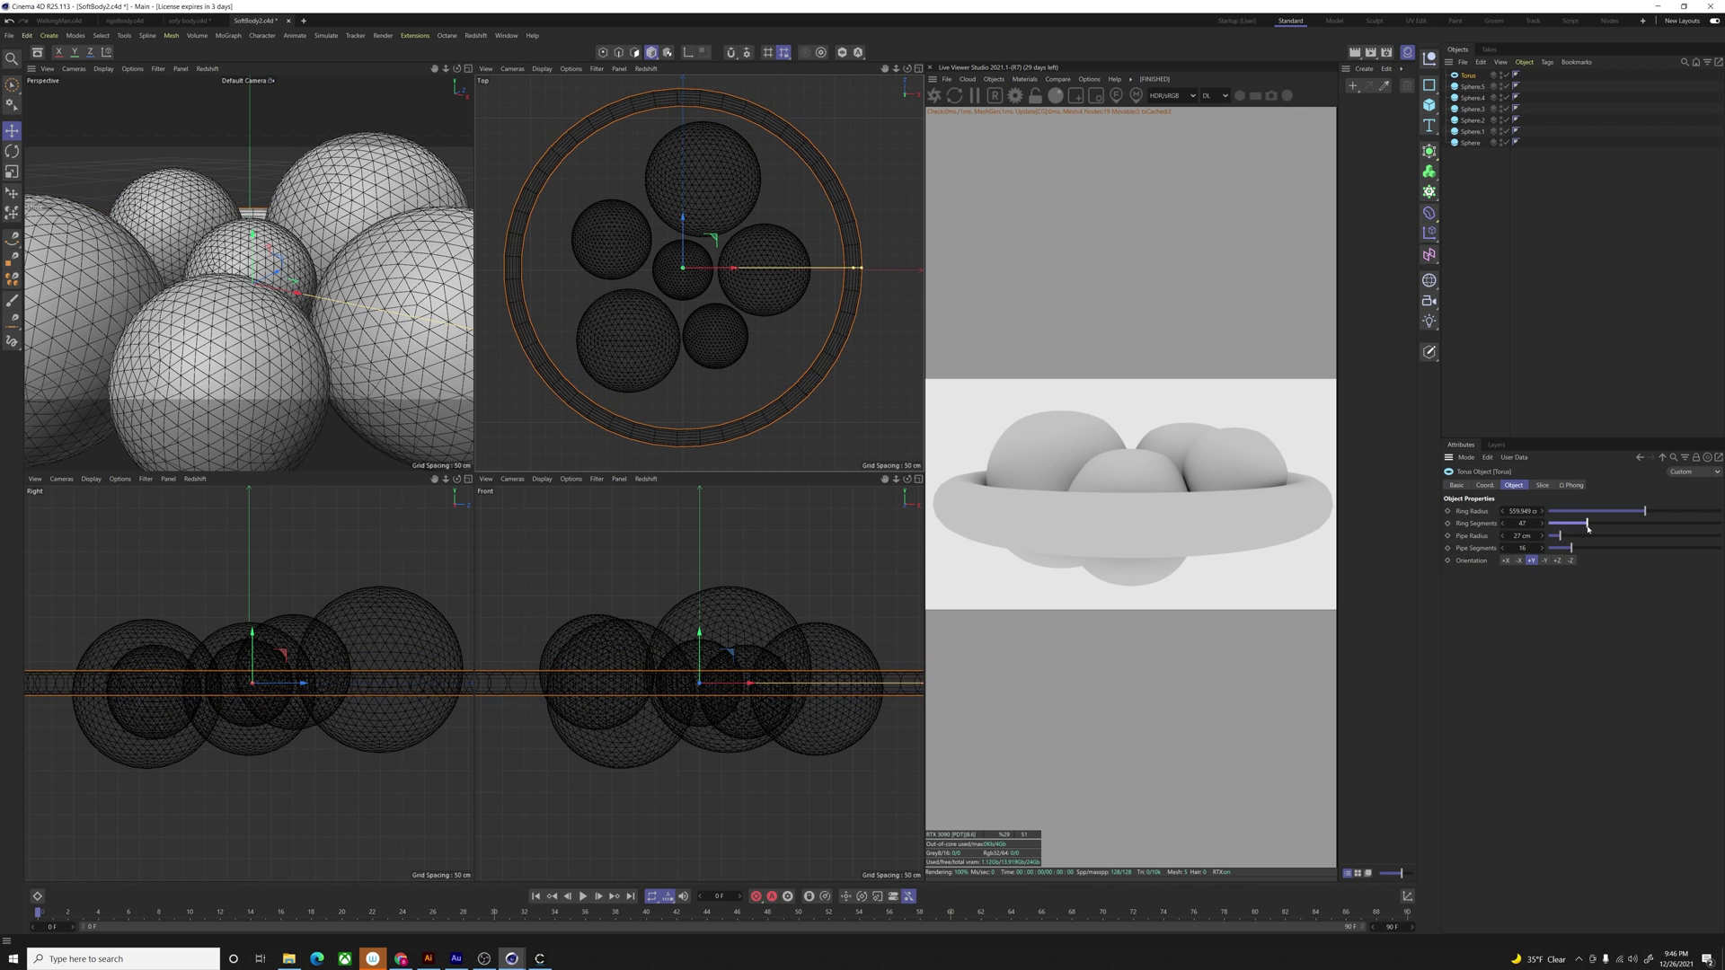
click(940, 98)
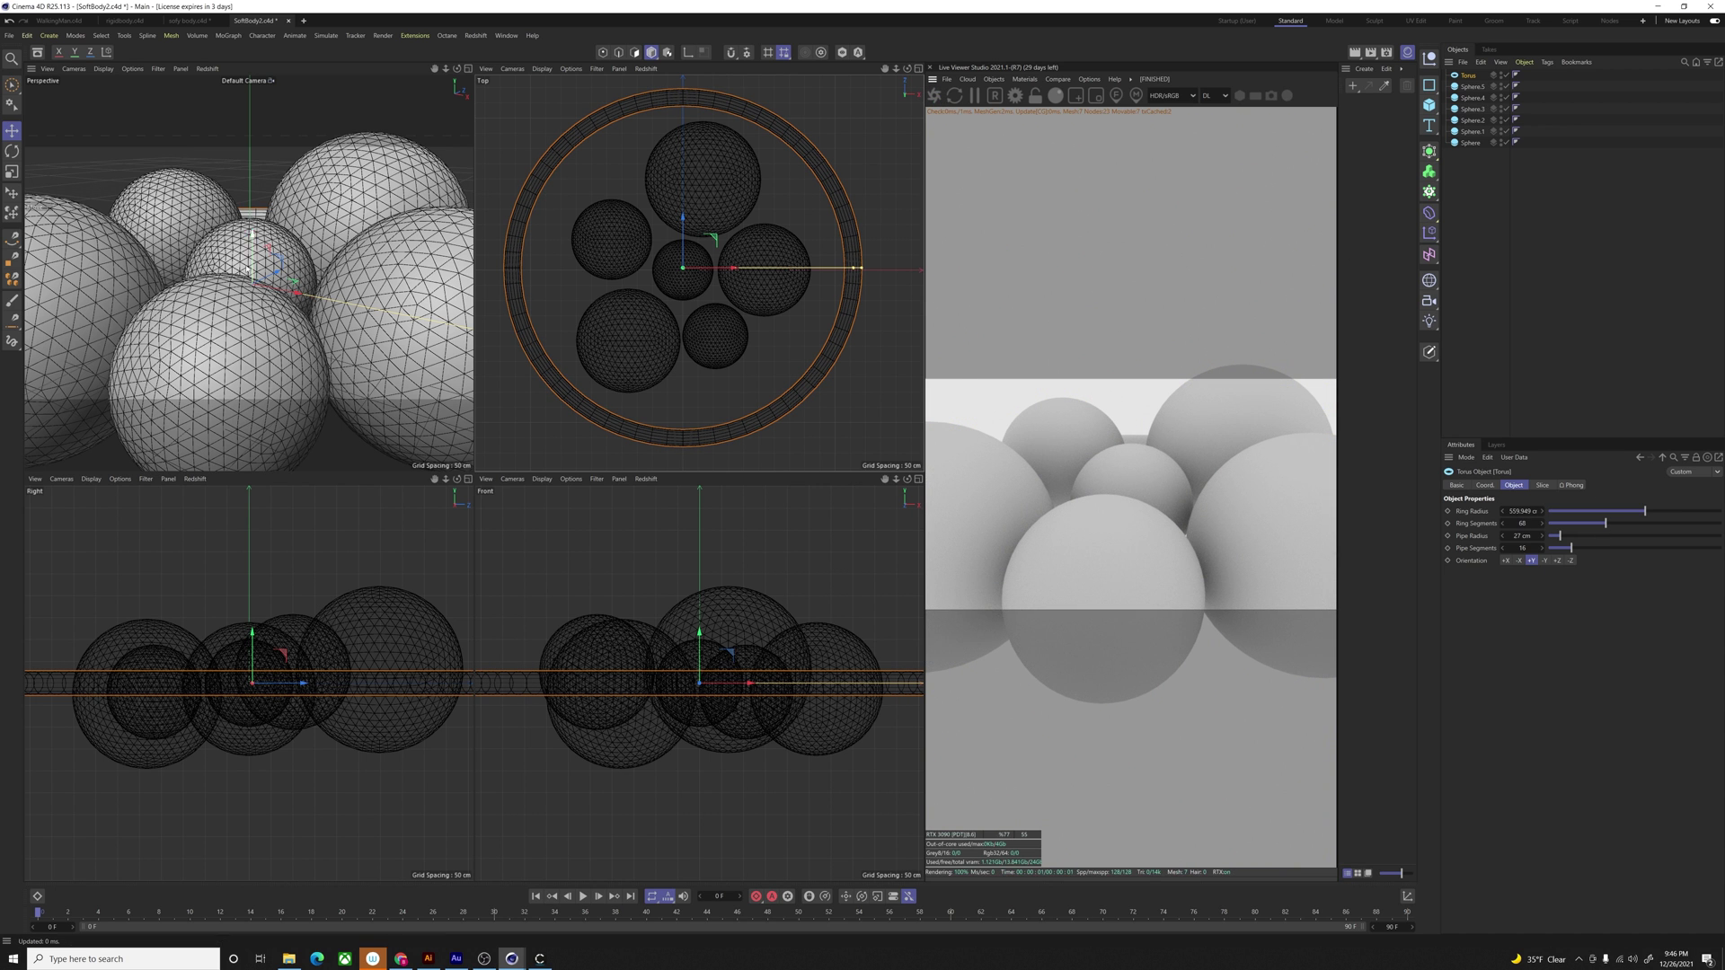
scroll(248, 268, down, 5)
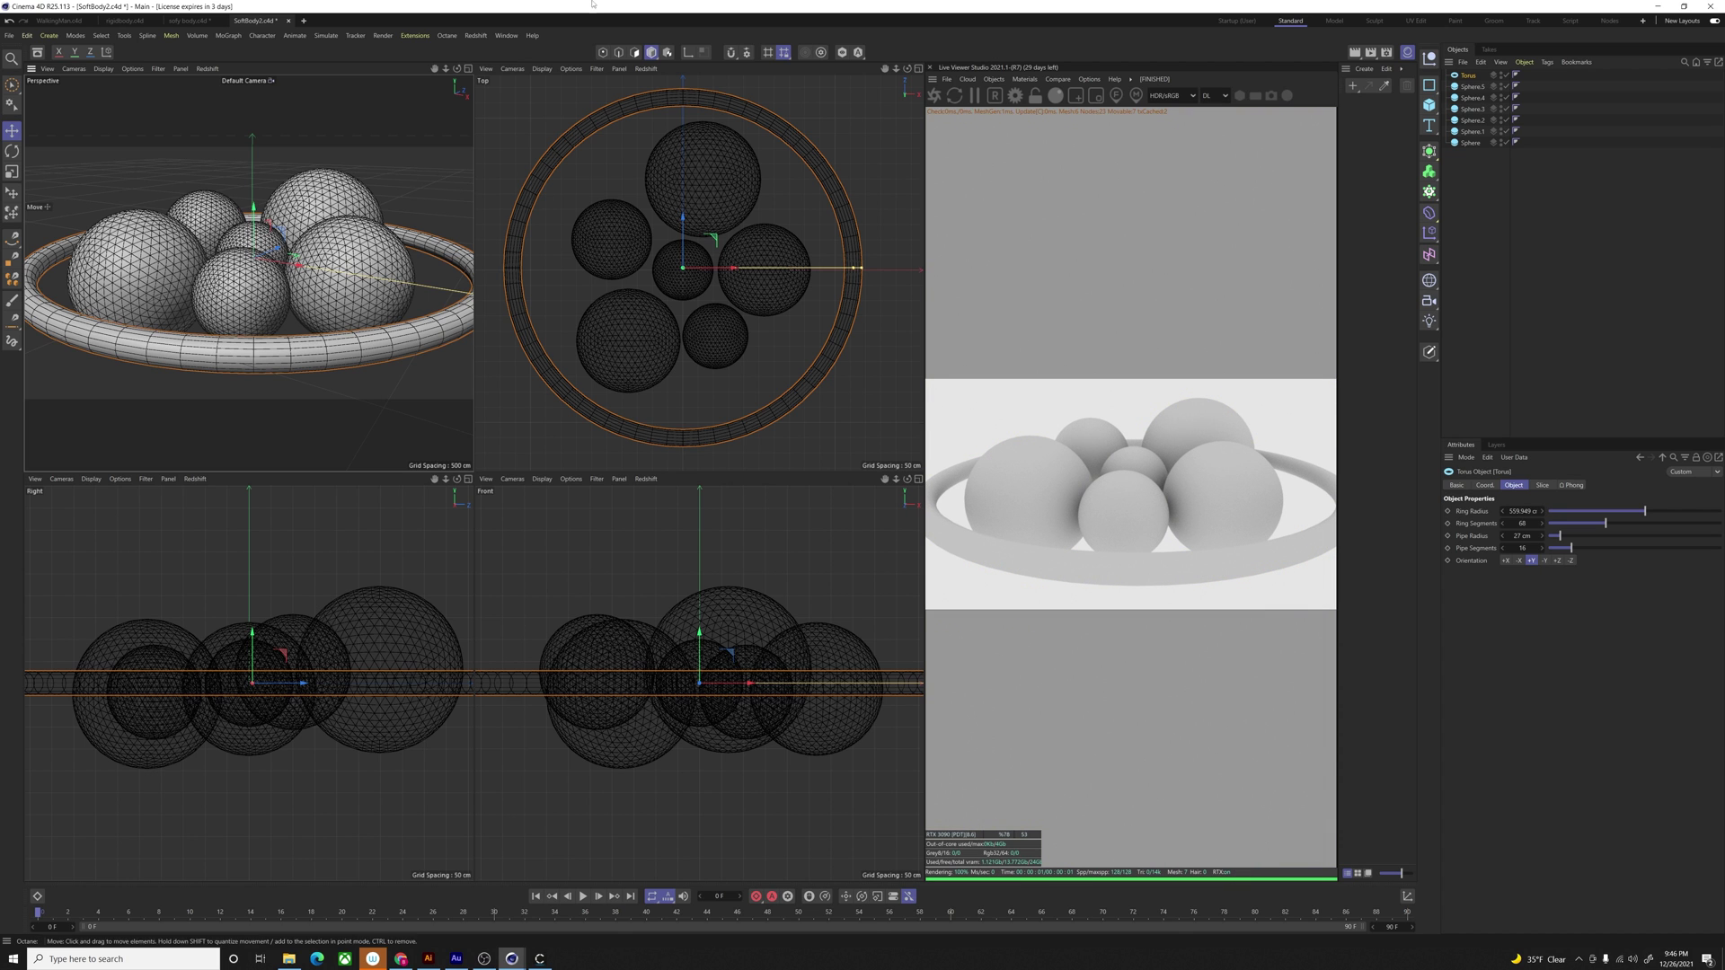
Step: Apply a Soft Body simulation tag to all six spheres at once
click(1473, 87)
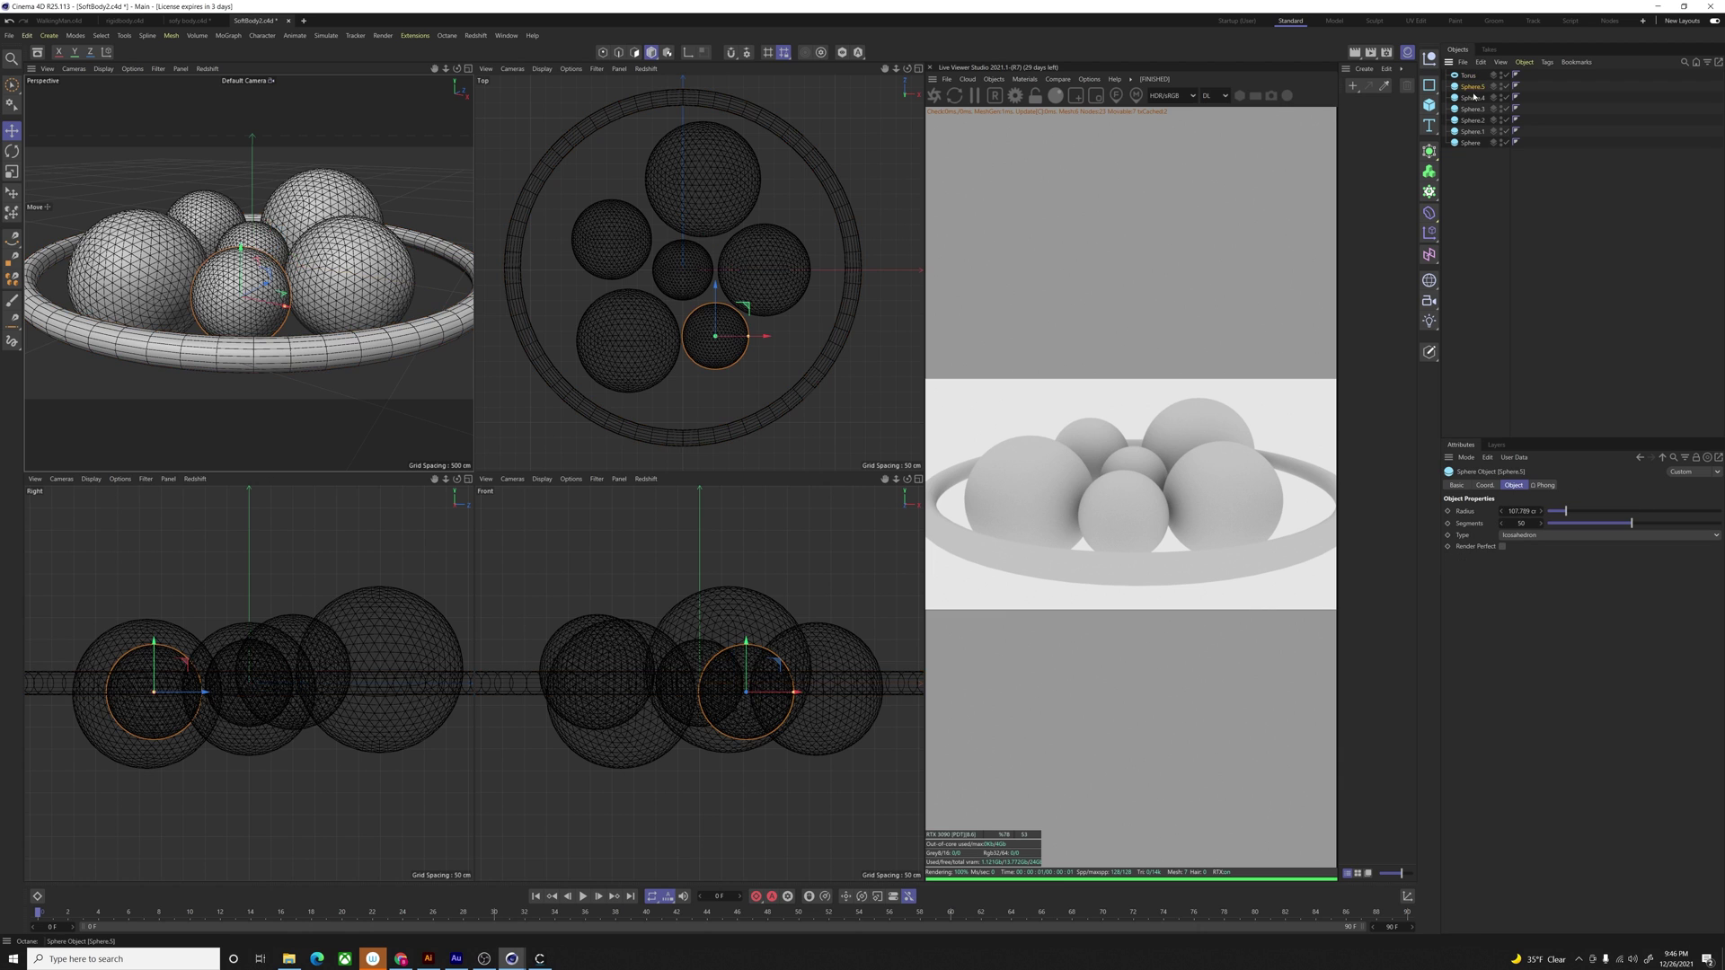
shift+click(1471, 144)
right_click(1471, 143)
mouse_move(1559, 266)
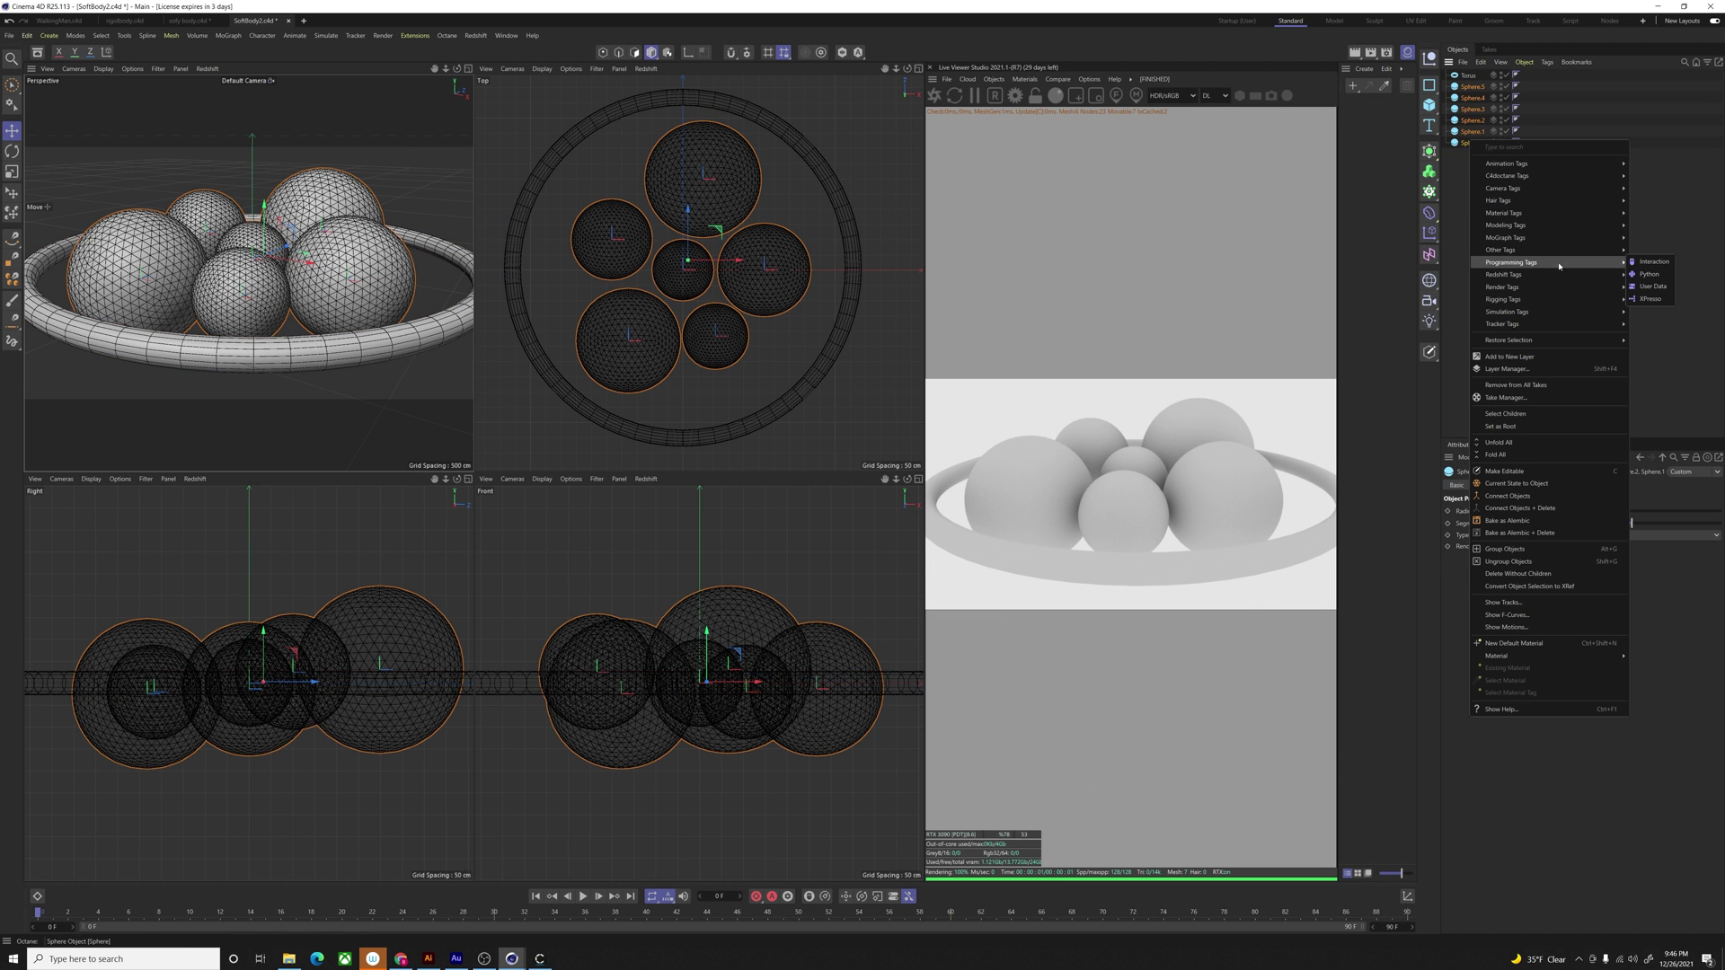
mouse_move(1545, 311)
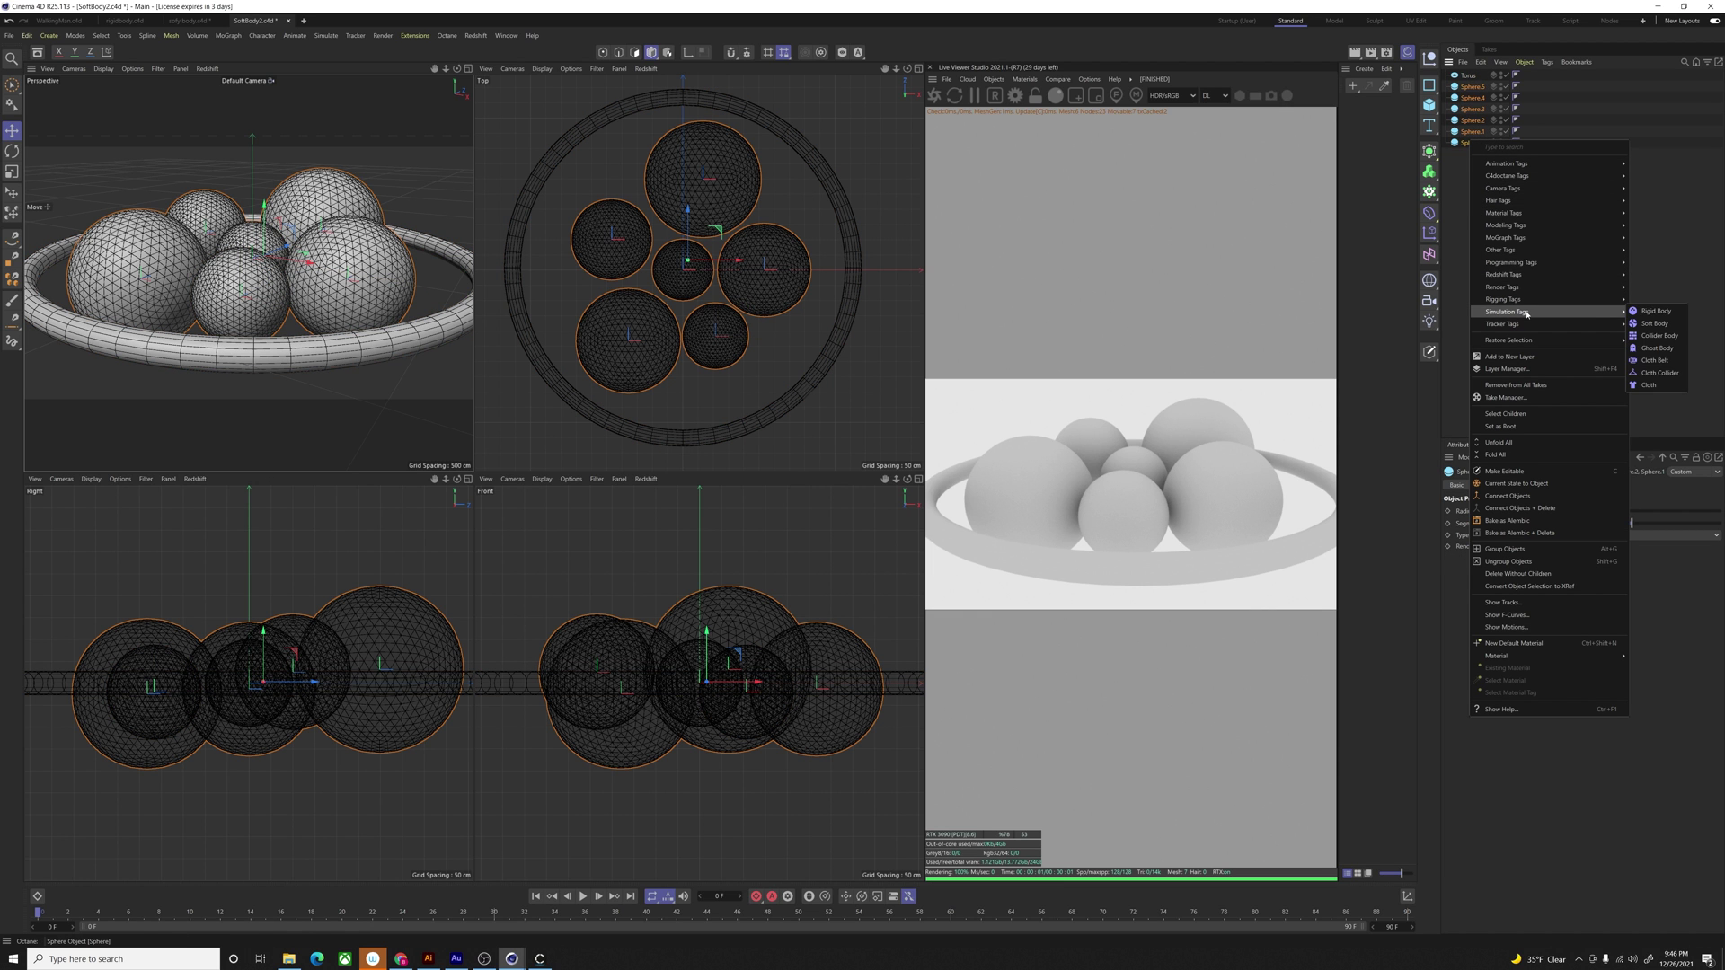
click(1657, 323)
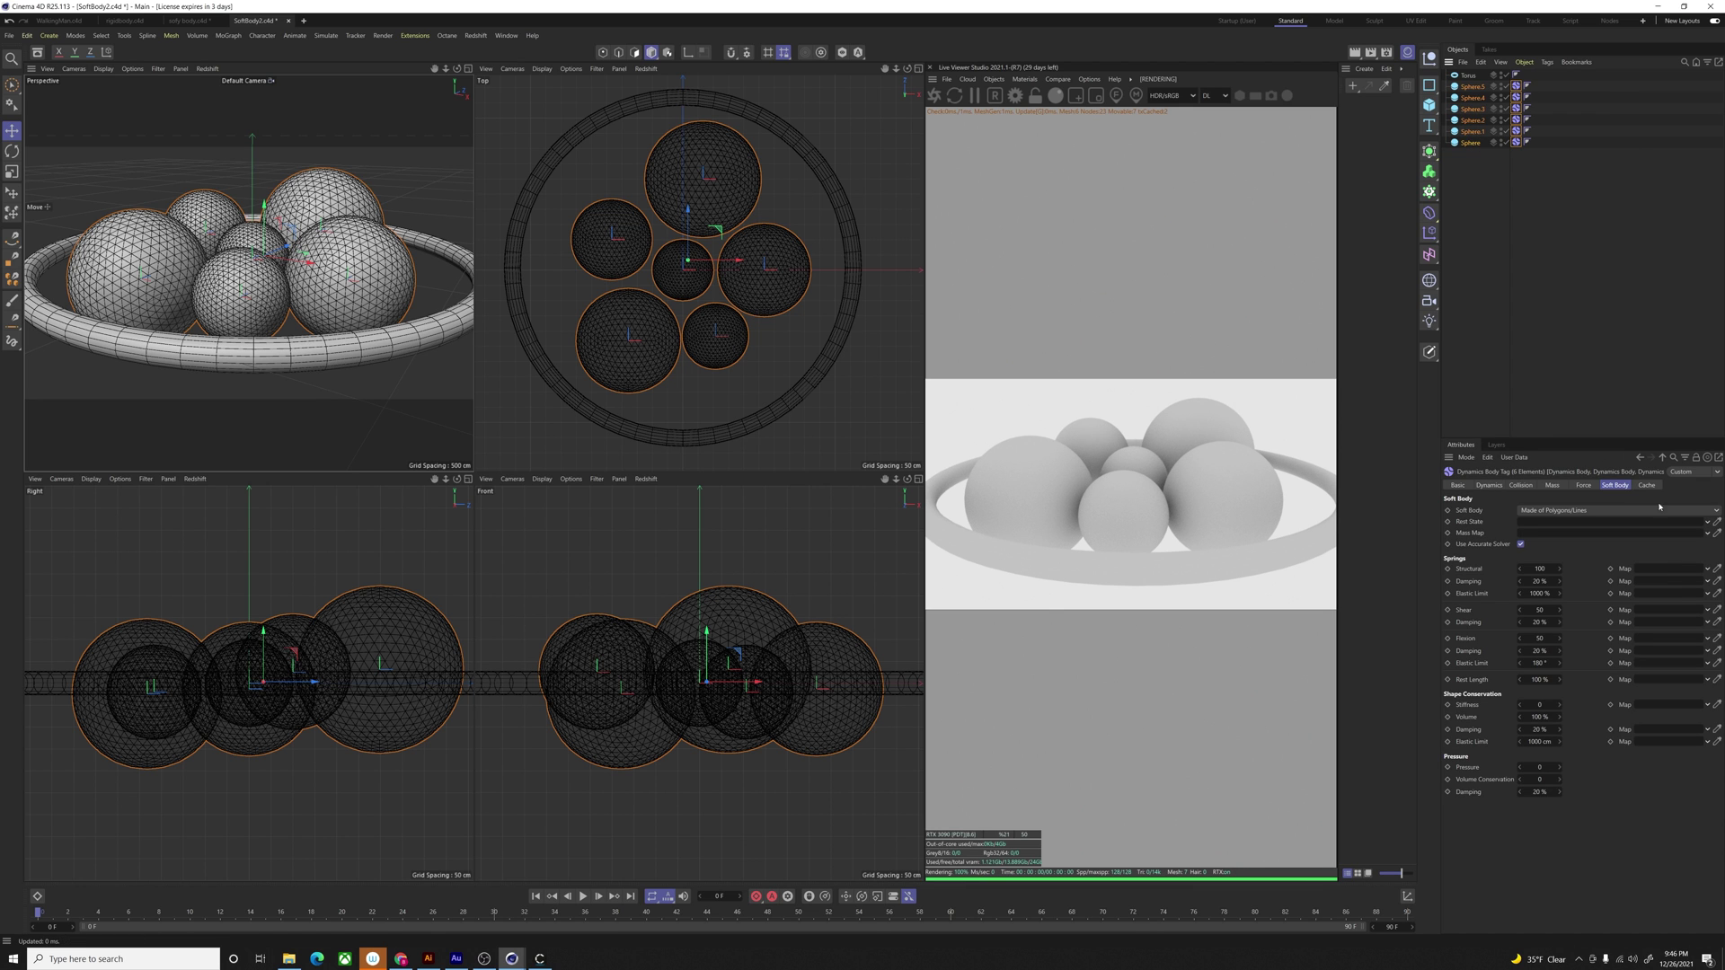
Step: Apply a Collider Body simulation tag to the torus
click(1469, 75)
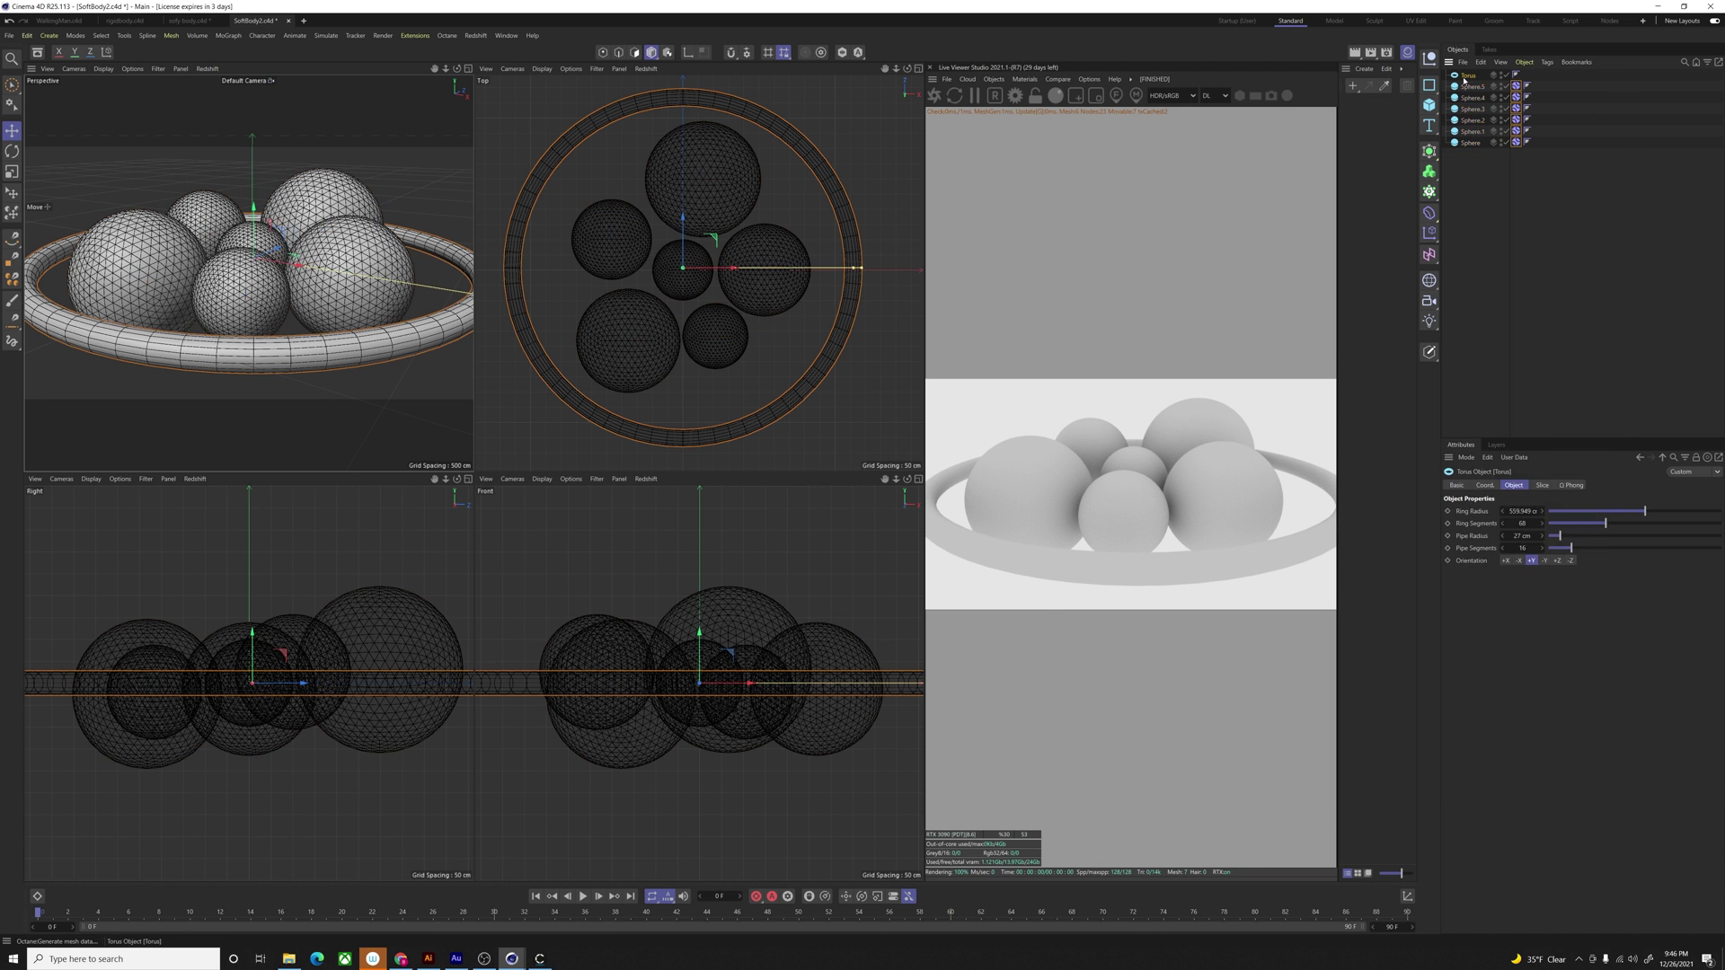
right_click(1467, 78)
mouse_move(1581, 249)
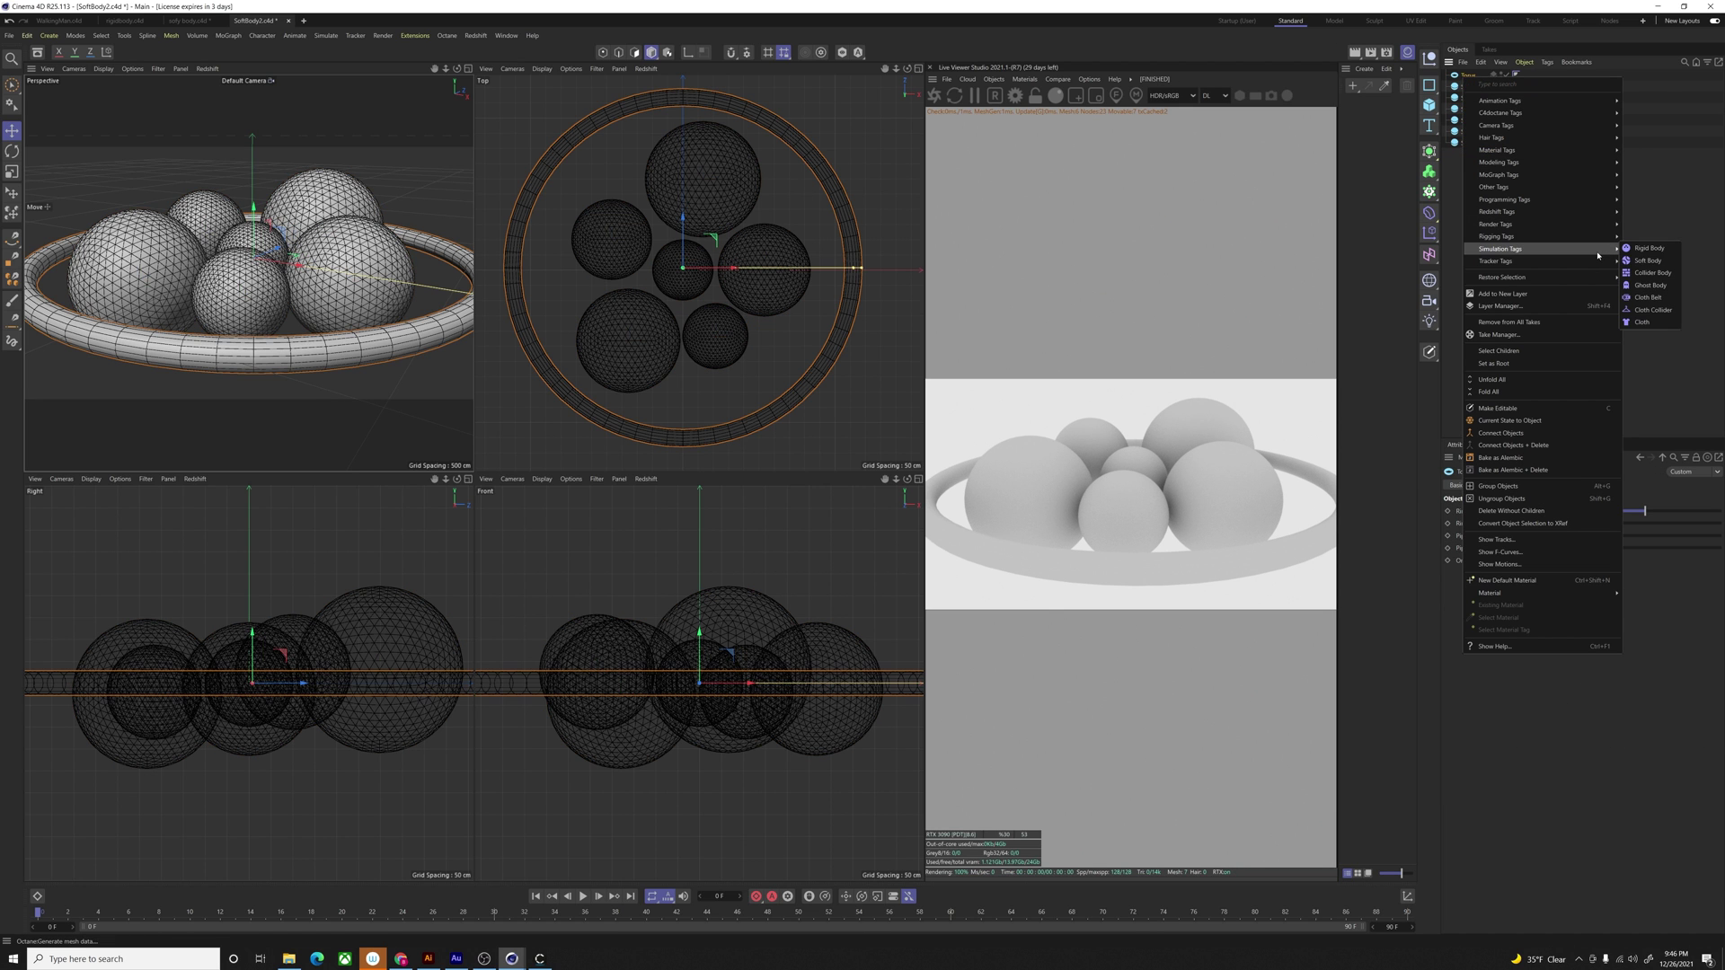
click(1659, 277)
Step: Set the soft body pressure to 40 on the dynamics tags of all six spheres
click(1473, 86)
click(1516, 89)
shift+click(1516, 143)
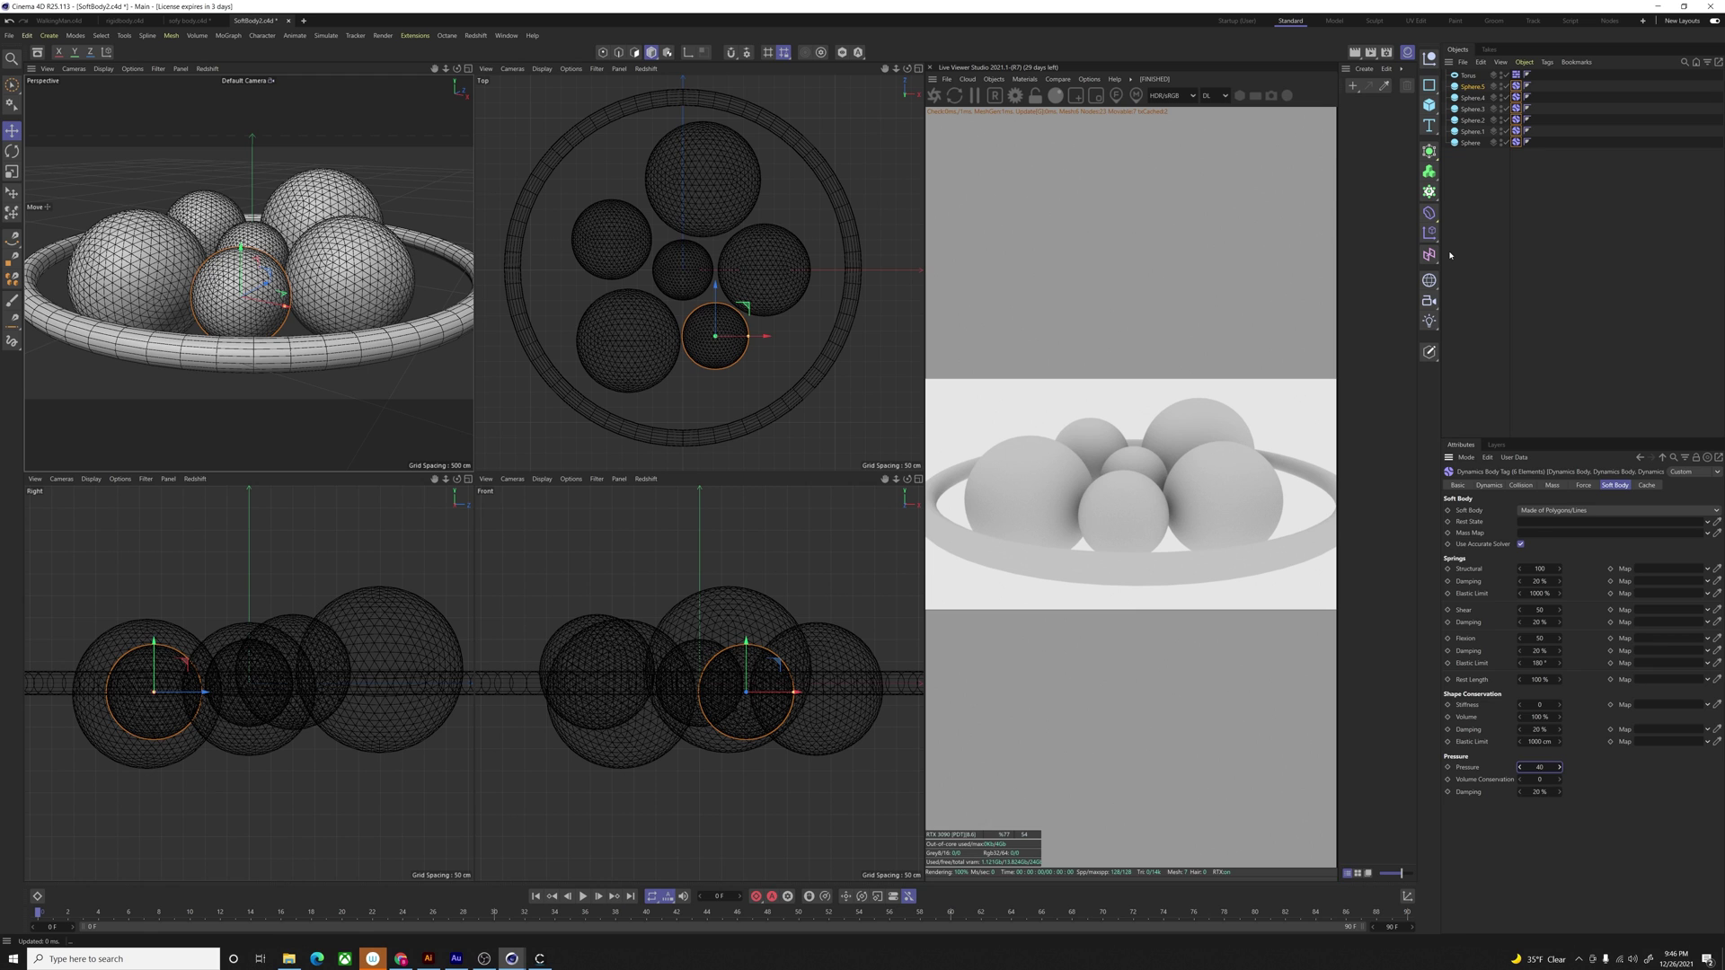
click(1485, 229)
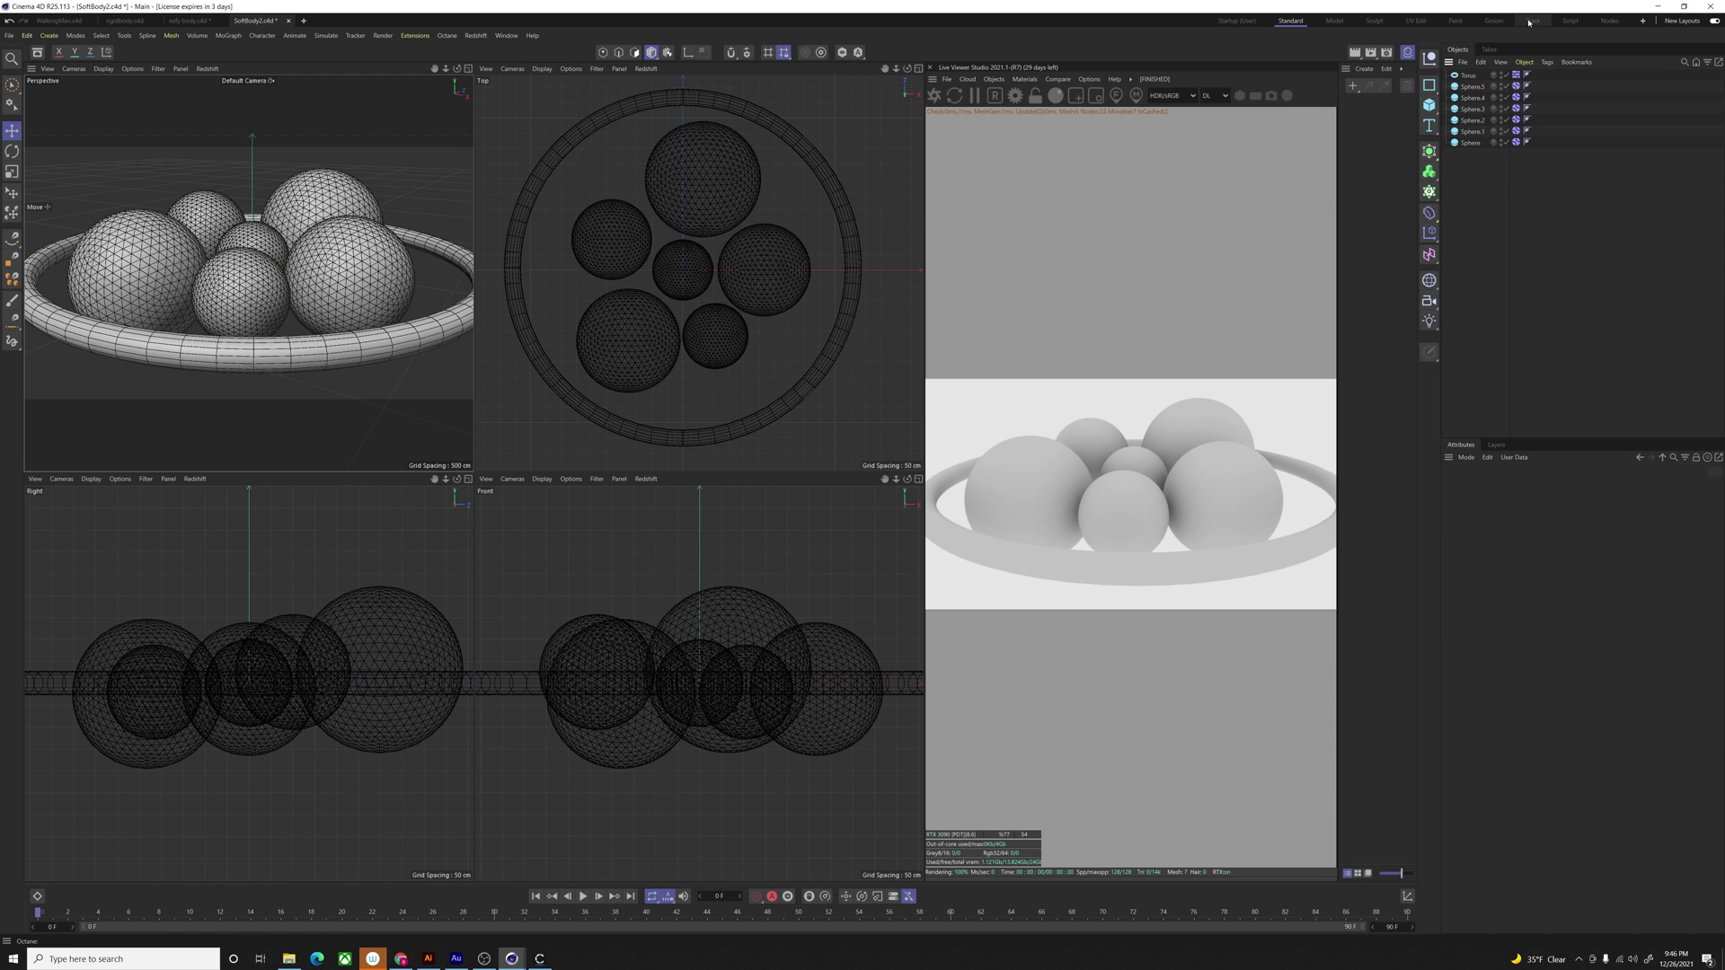
Step: Set the gravity to 0 cm in the project's dynamics settings
click(1518, 75)
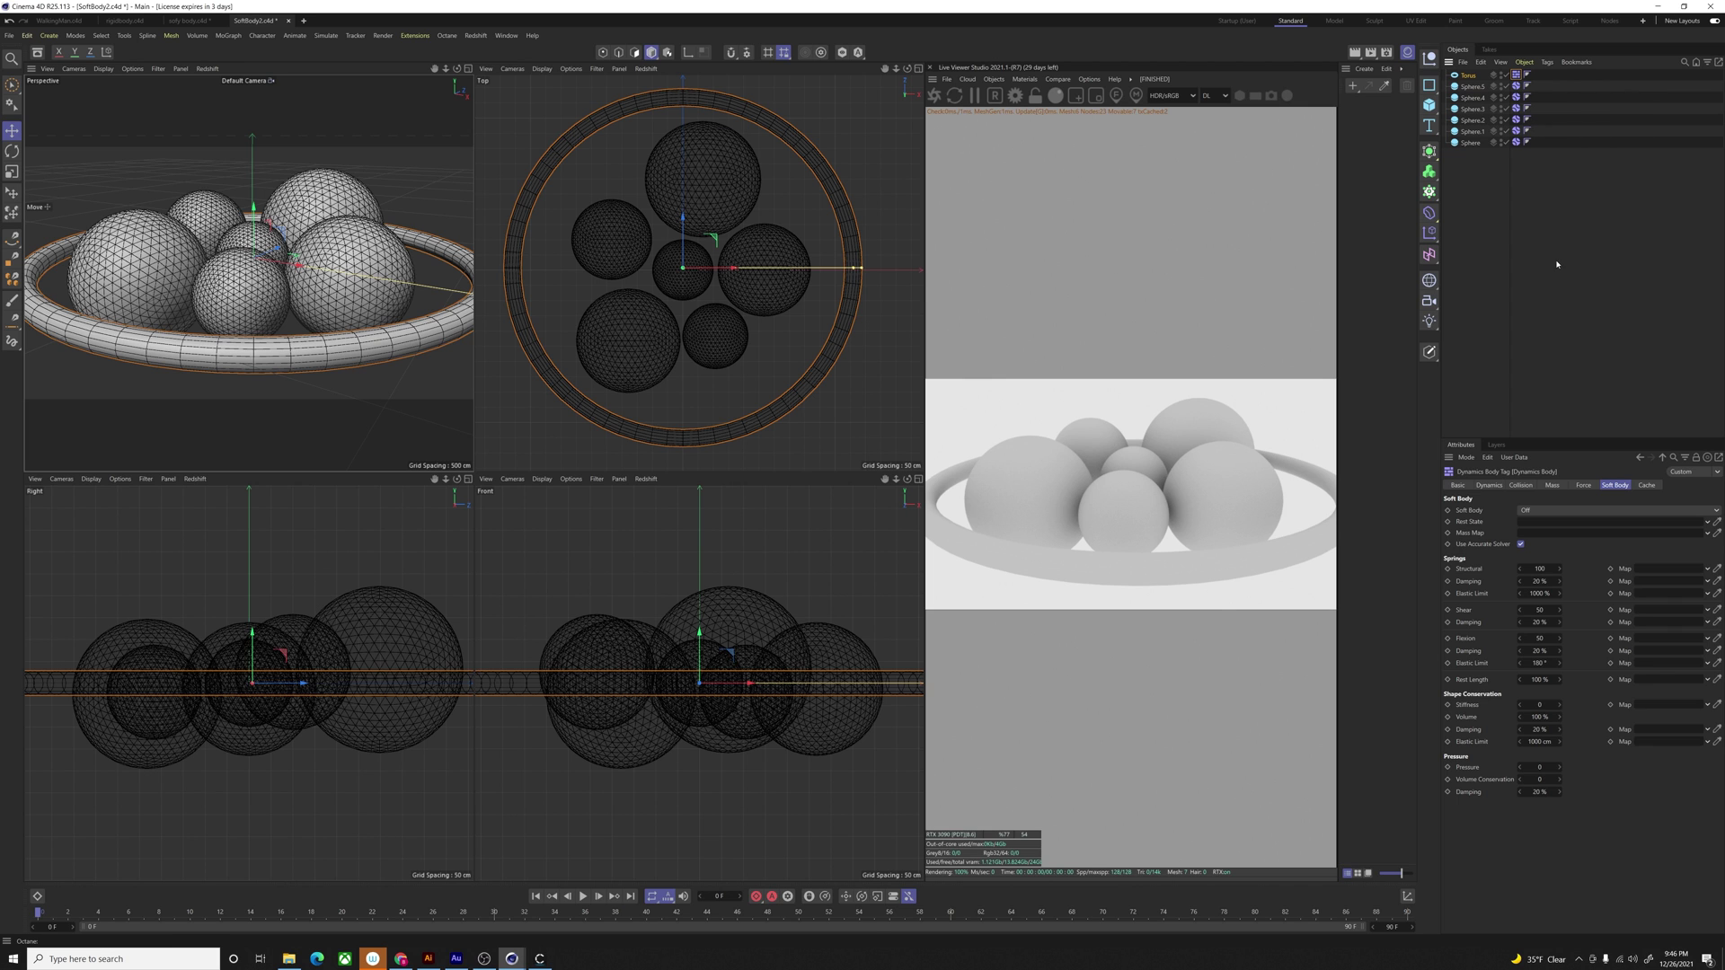
click(1532, 267)
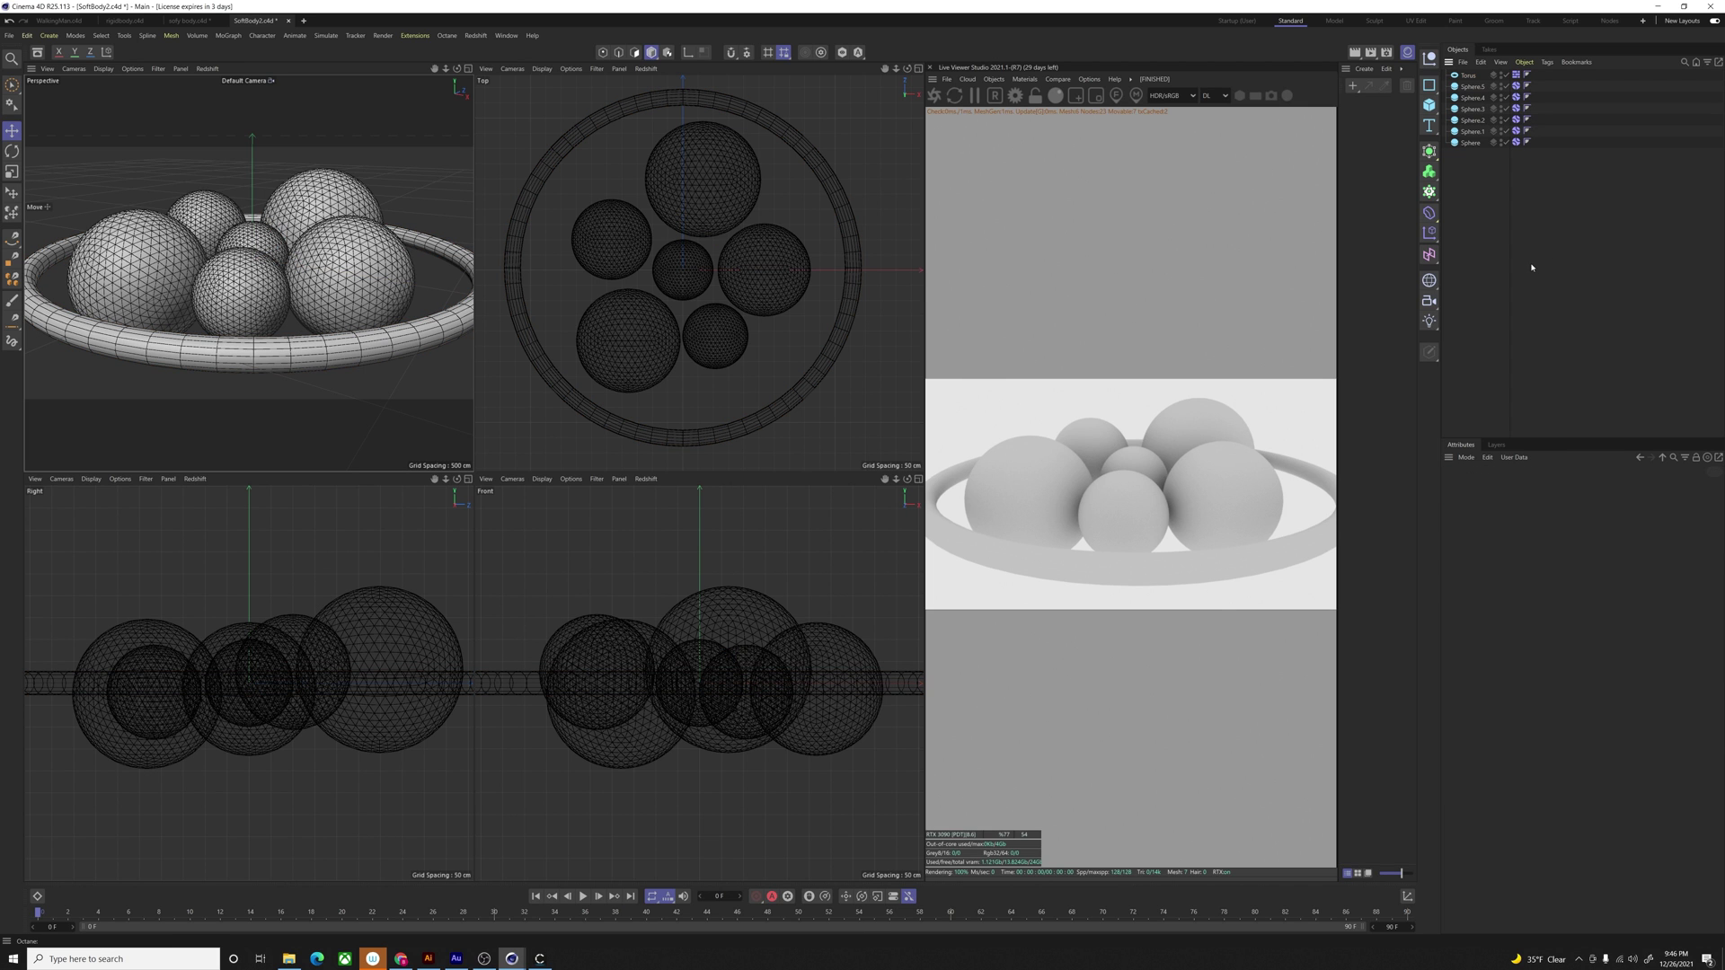
key(ctrl+d)
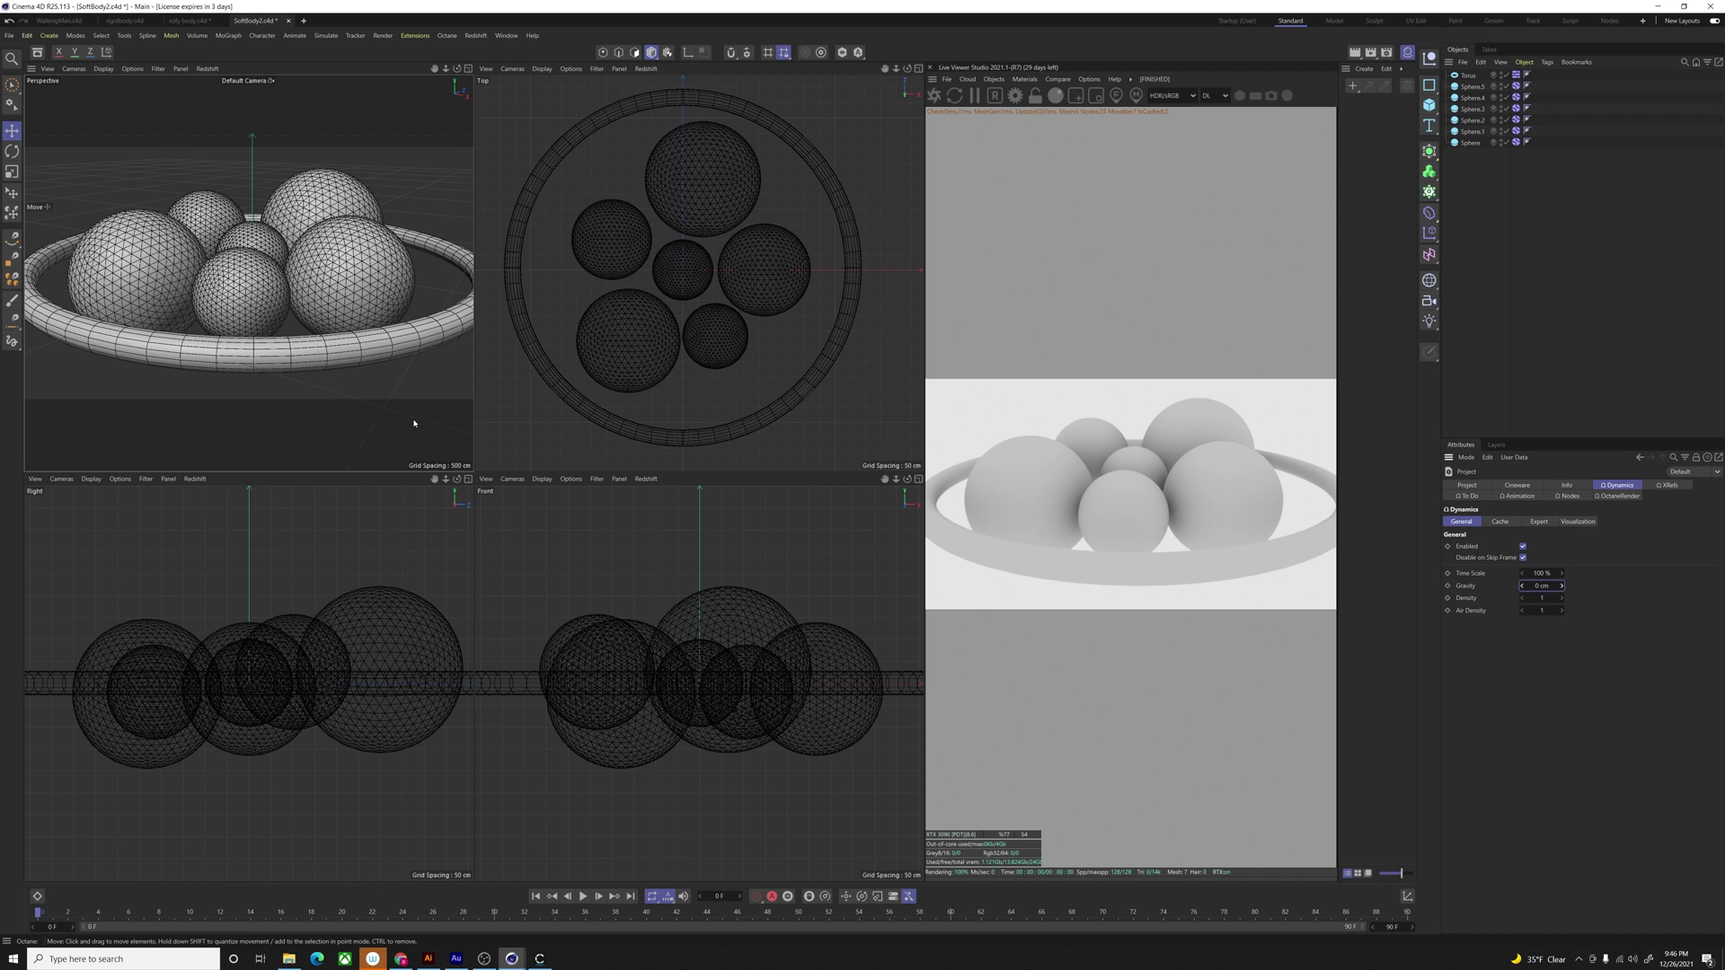
Step: Run the simulation in a single perspective view, pause it, and examine the inflated spheres inside the ring from above
key(F1)
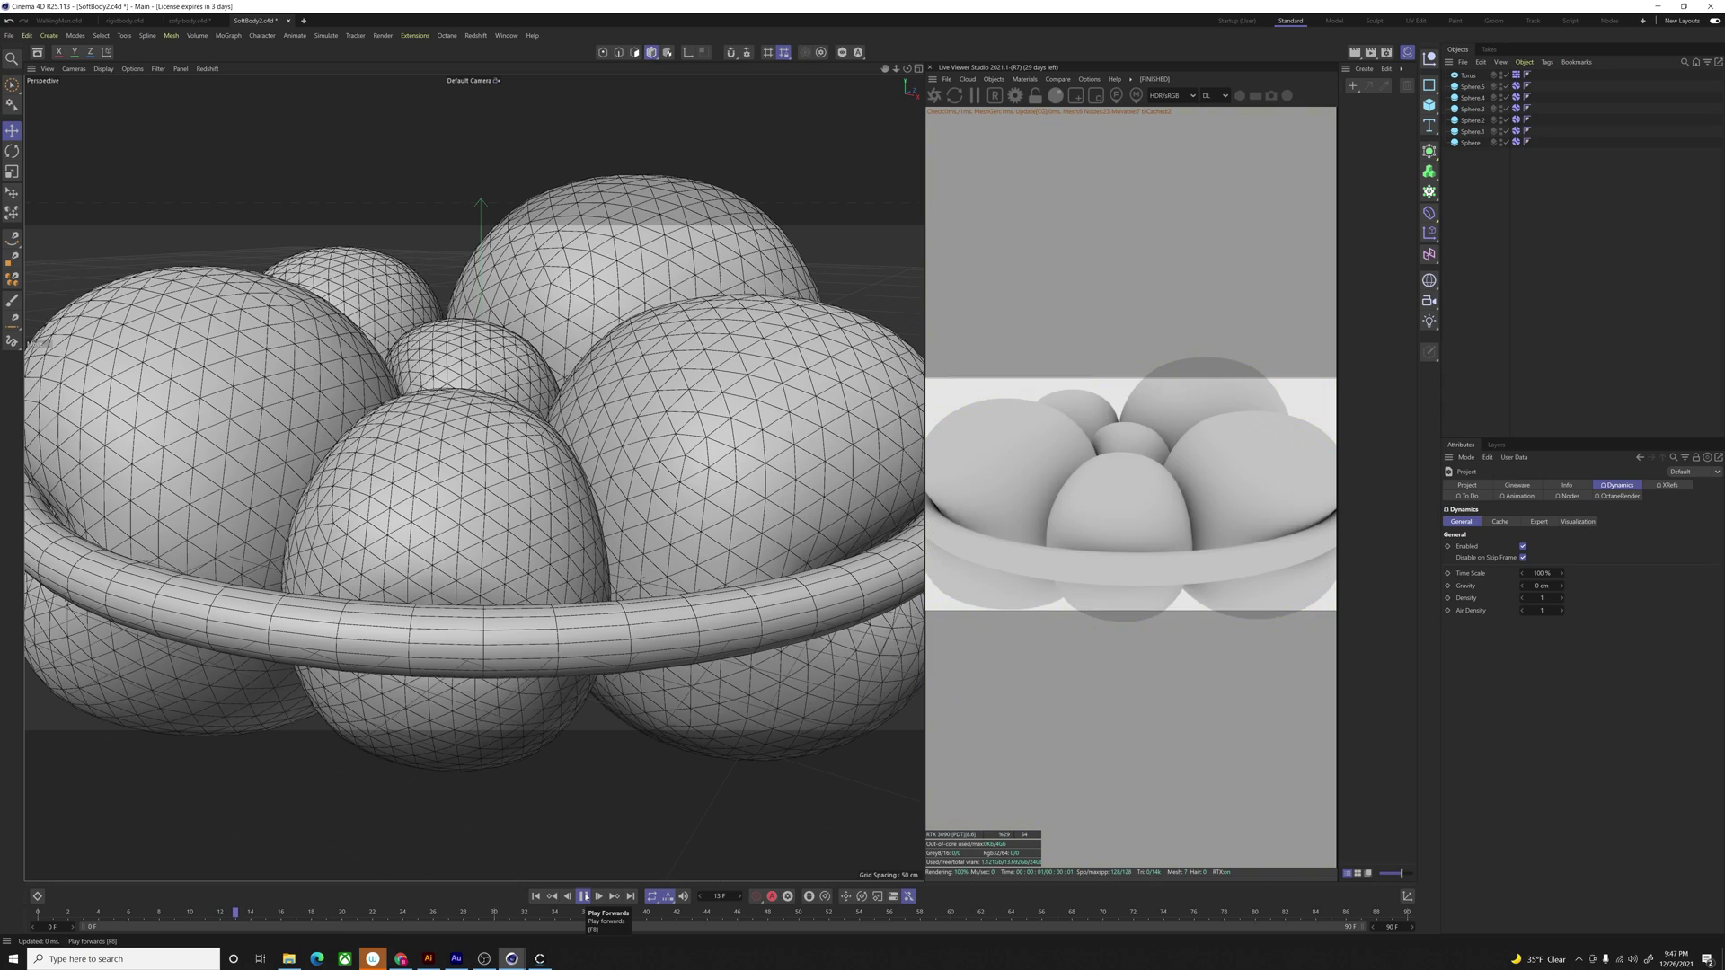
click(584, 896)
scroll(520, 403, down, 10)
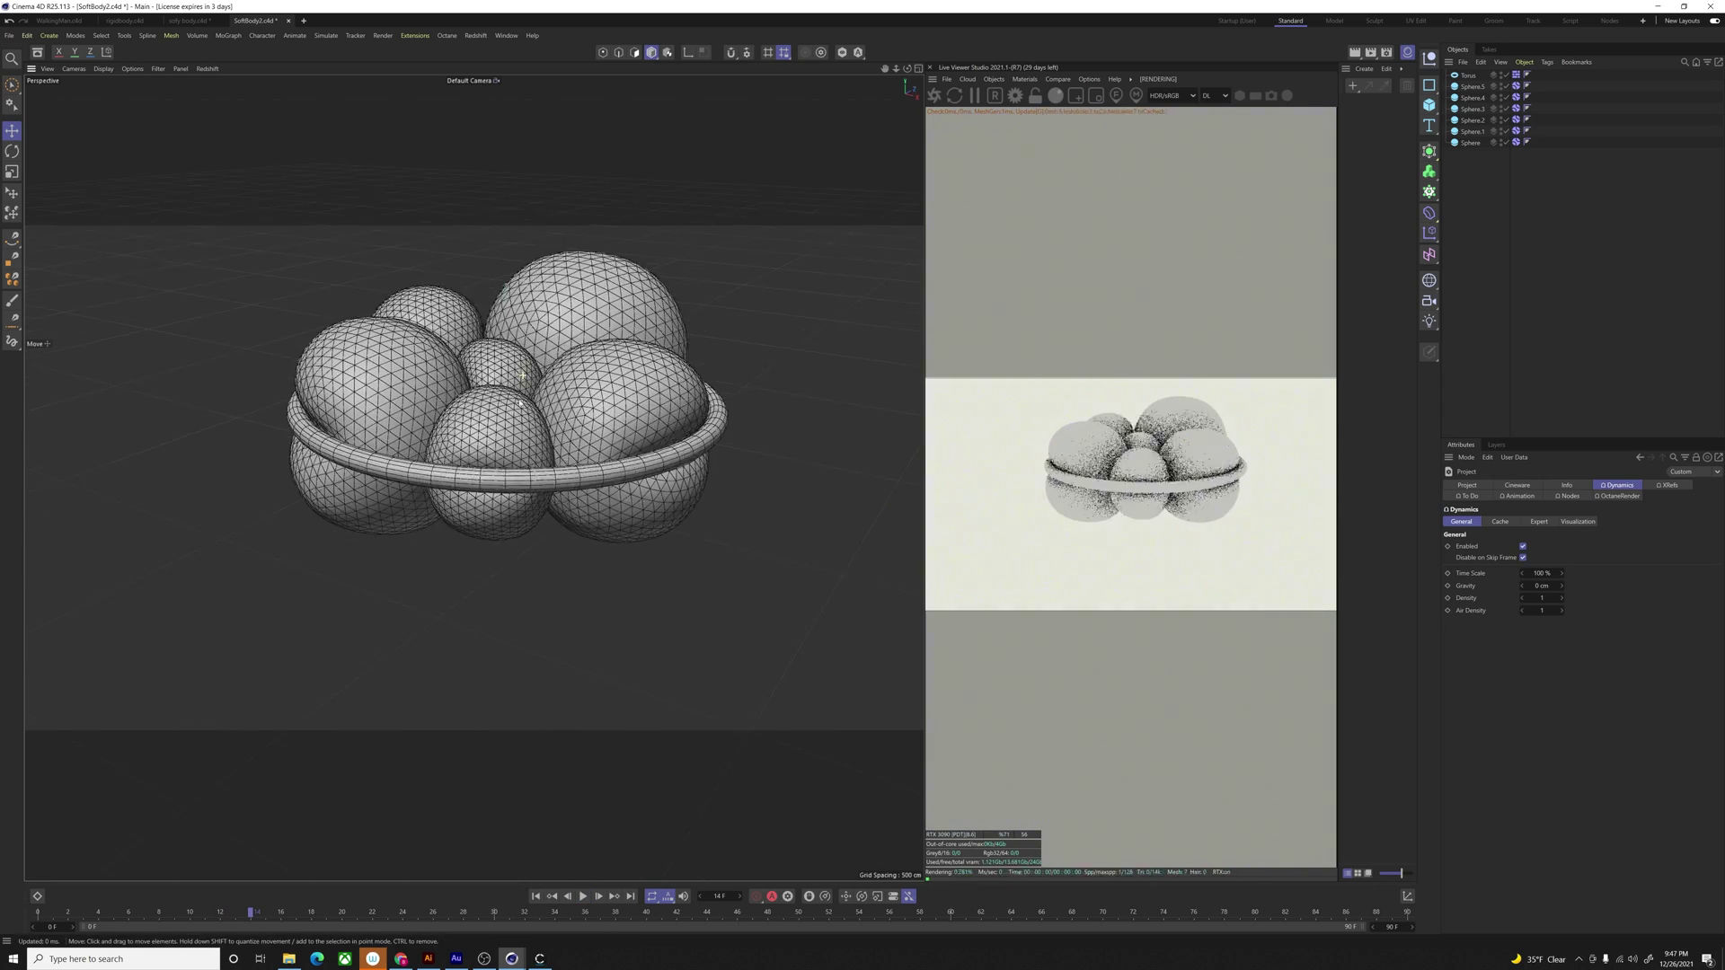
alt+drag(520, 402, 527, 509)
alt+drag(543, 272, 551, 320)
alt+middle_drag(550, 321, 525, 446)
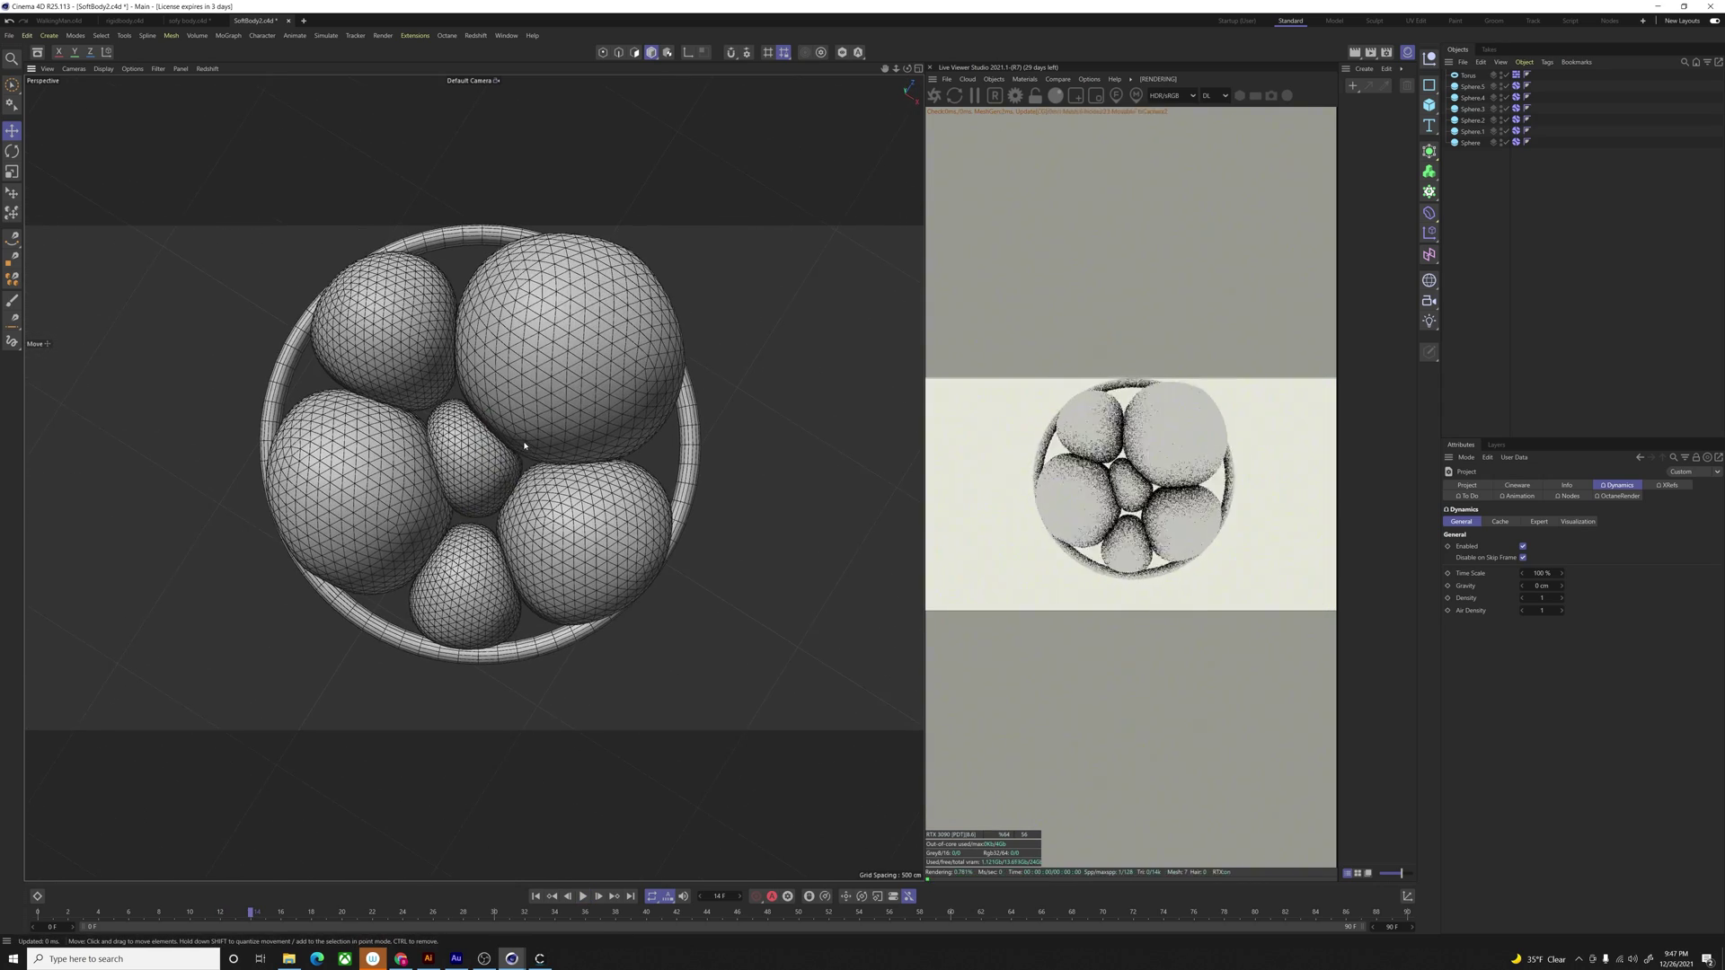
scroll(524, 445, up, 1)
Step: Resume the simulation and inspect from the side how the spheres bulge around the torus
click(584, 896)
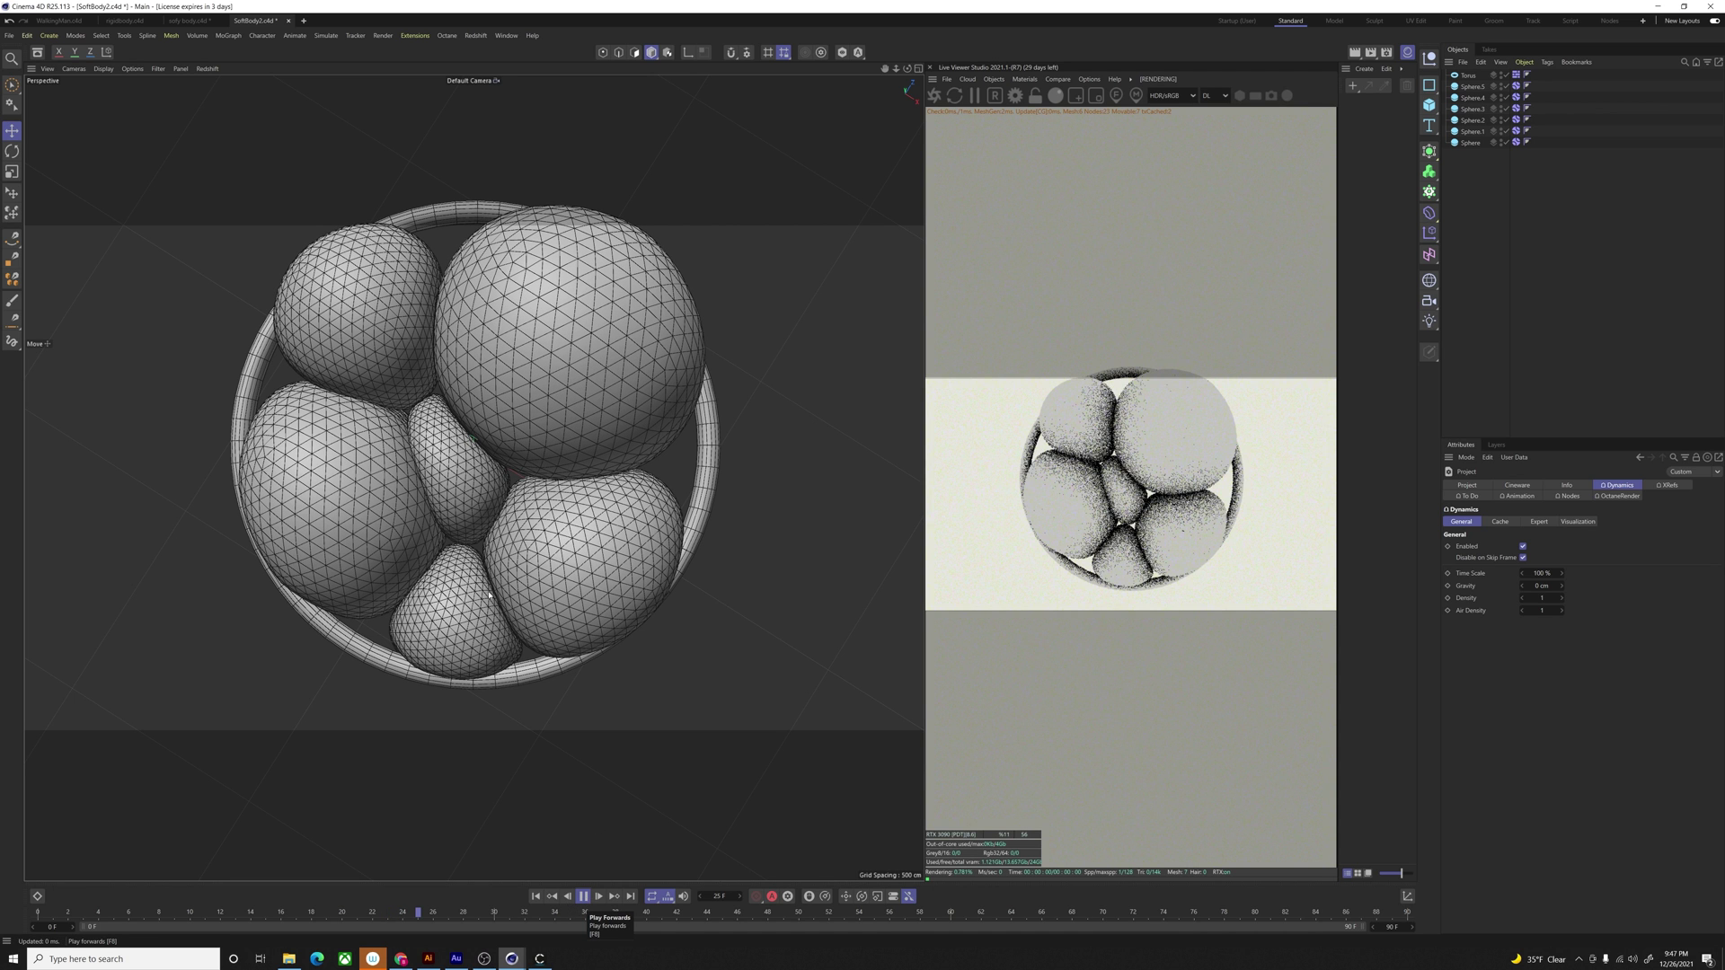
alt+drag(453, 610, 498, 412)
alt+middle_drag(469, 653, 508, 557)
scroll(508, 557, up, 2)
alt+drag(508, 557, 516, 625)
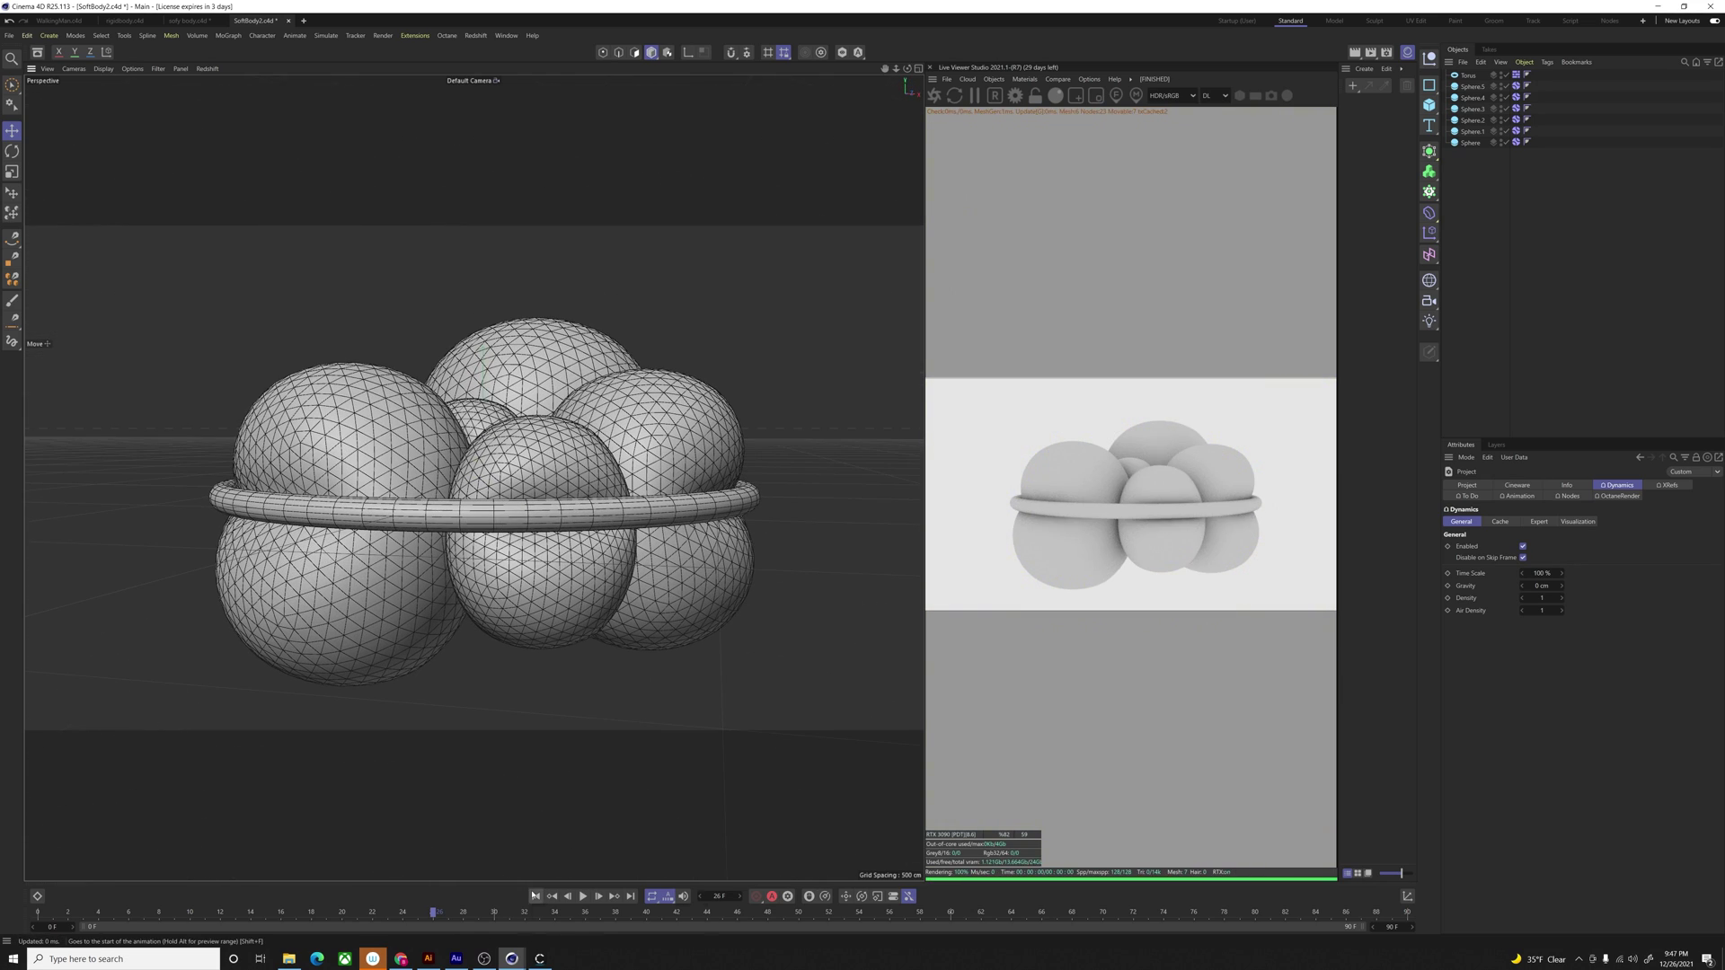
Step: Return the animation to the first frame and set the soft body pressure of all six spheres to 60
click(535, 896)
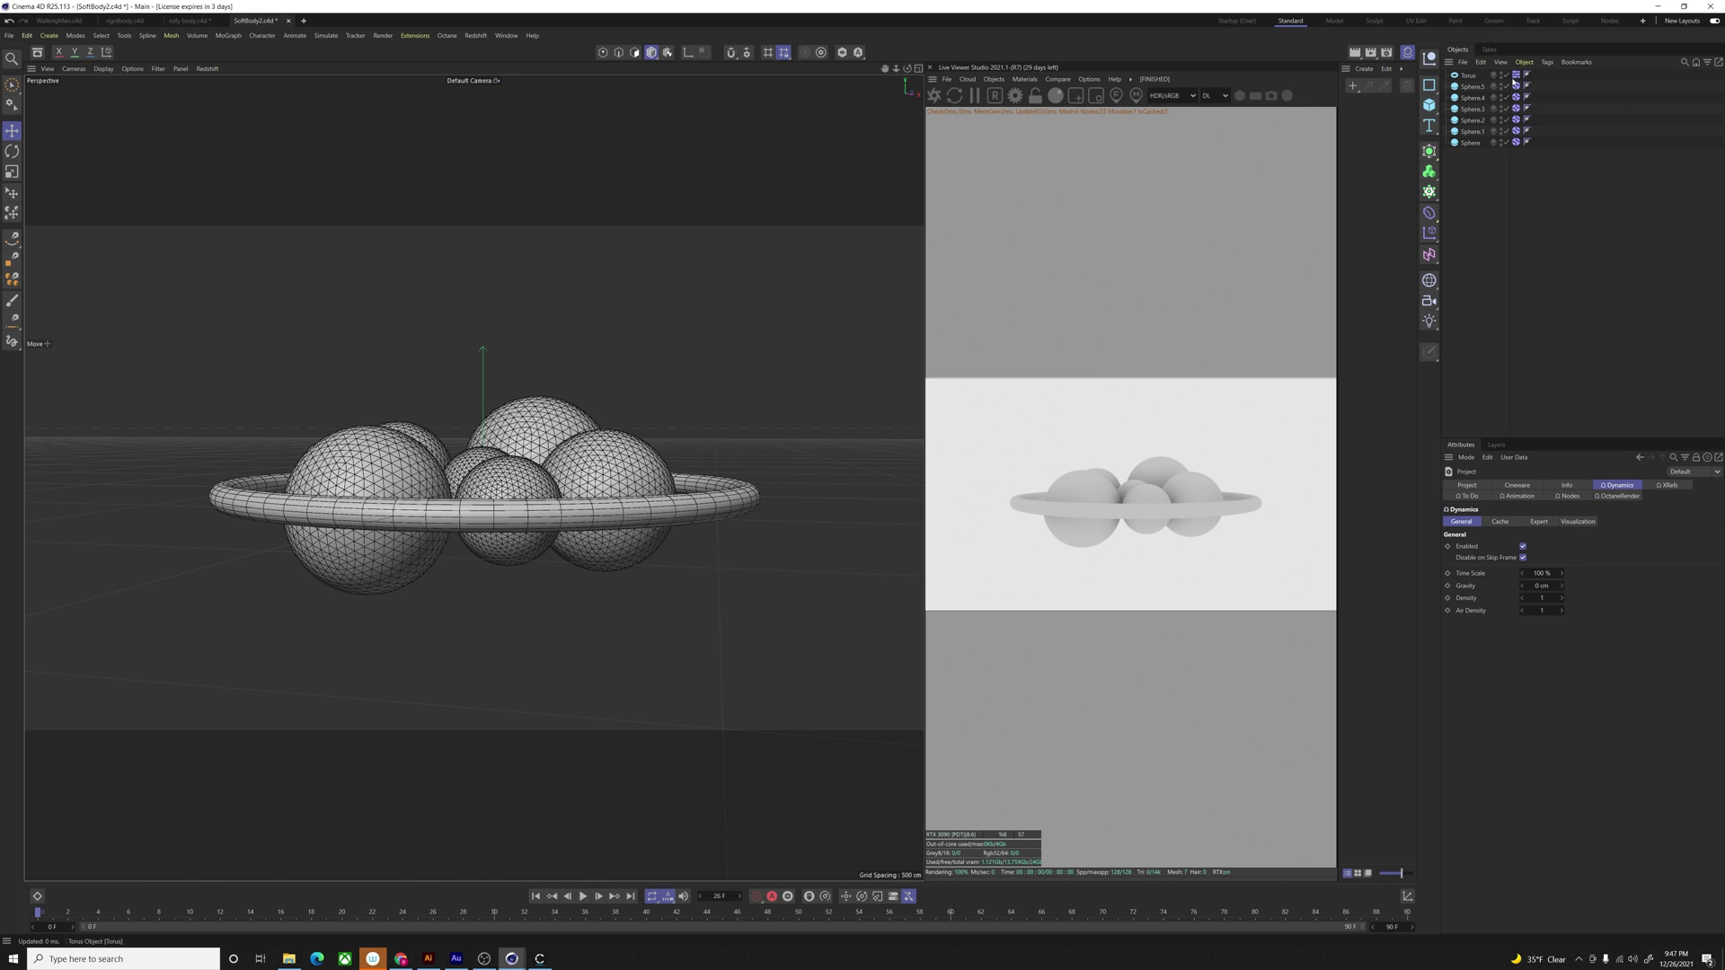
drag(1515, 81, 1528, 207)
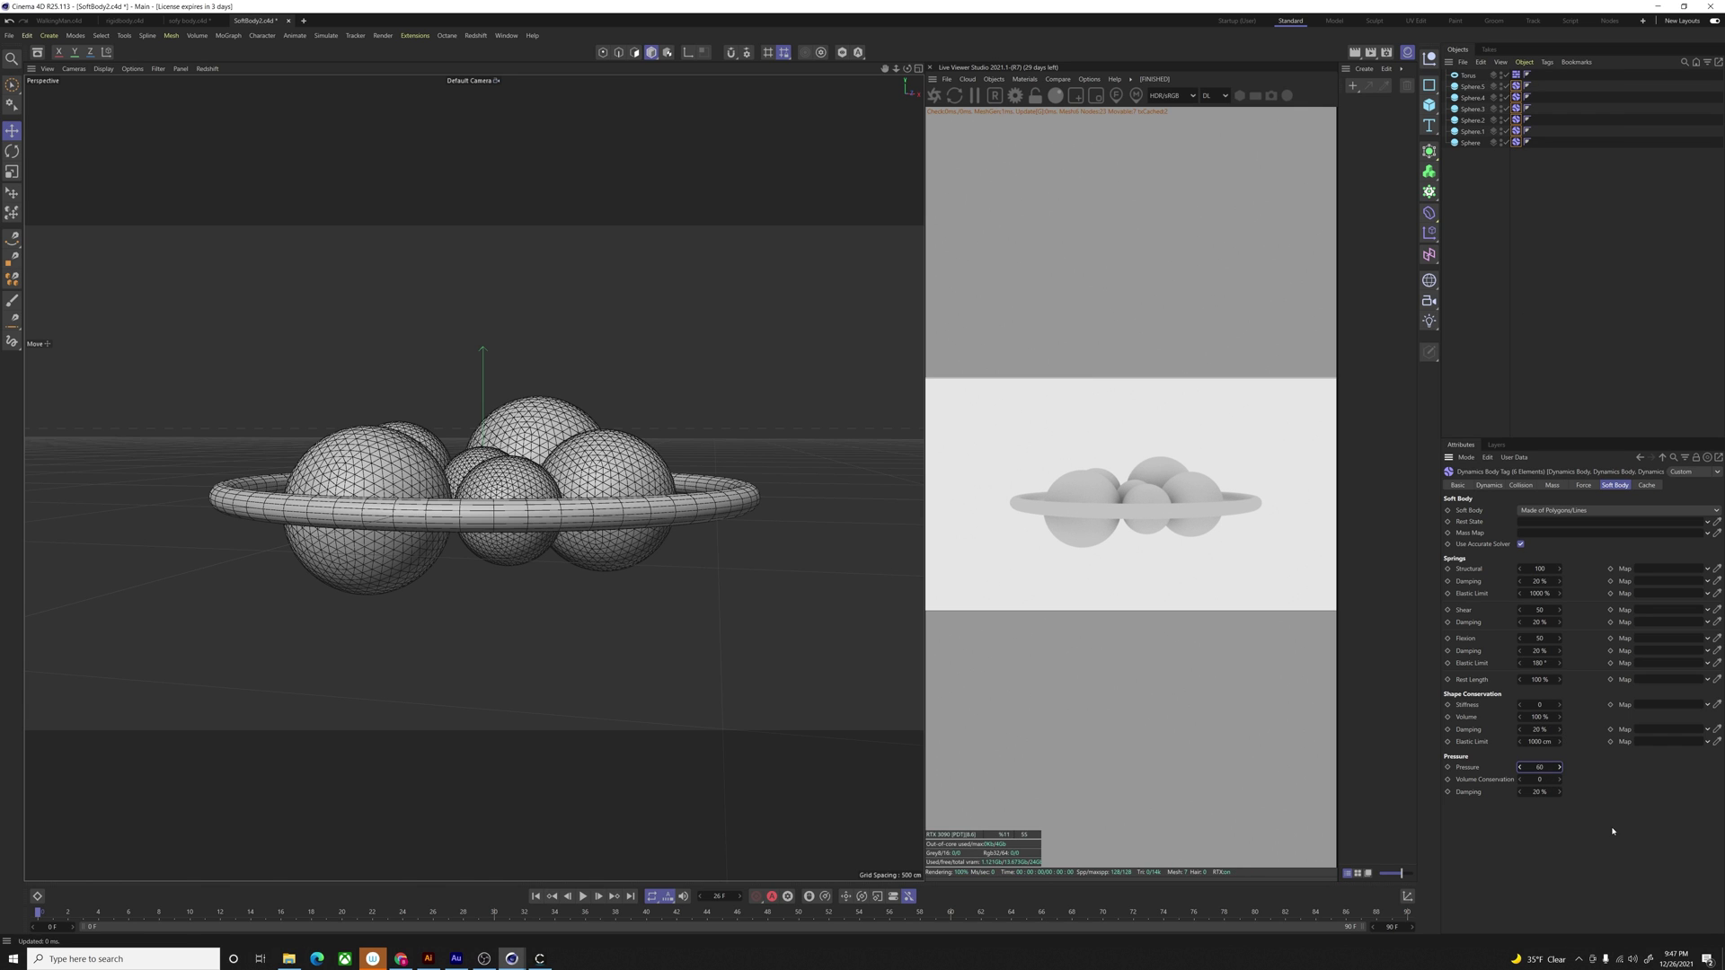
Step: Turn the torus into a soft body and open its soft body settings
click(1663, 208)
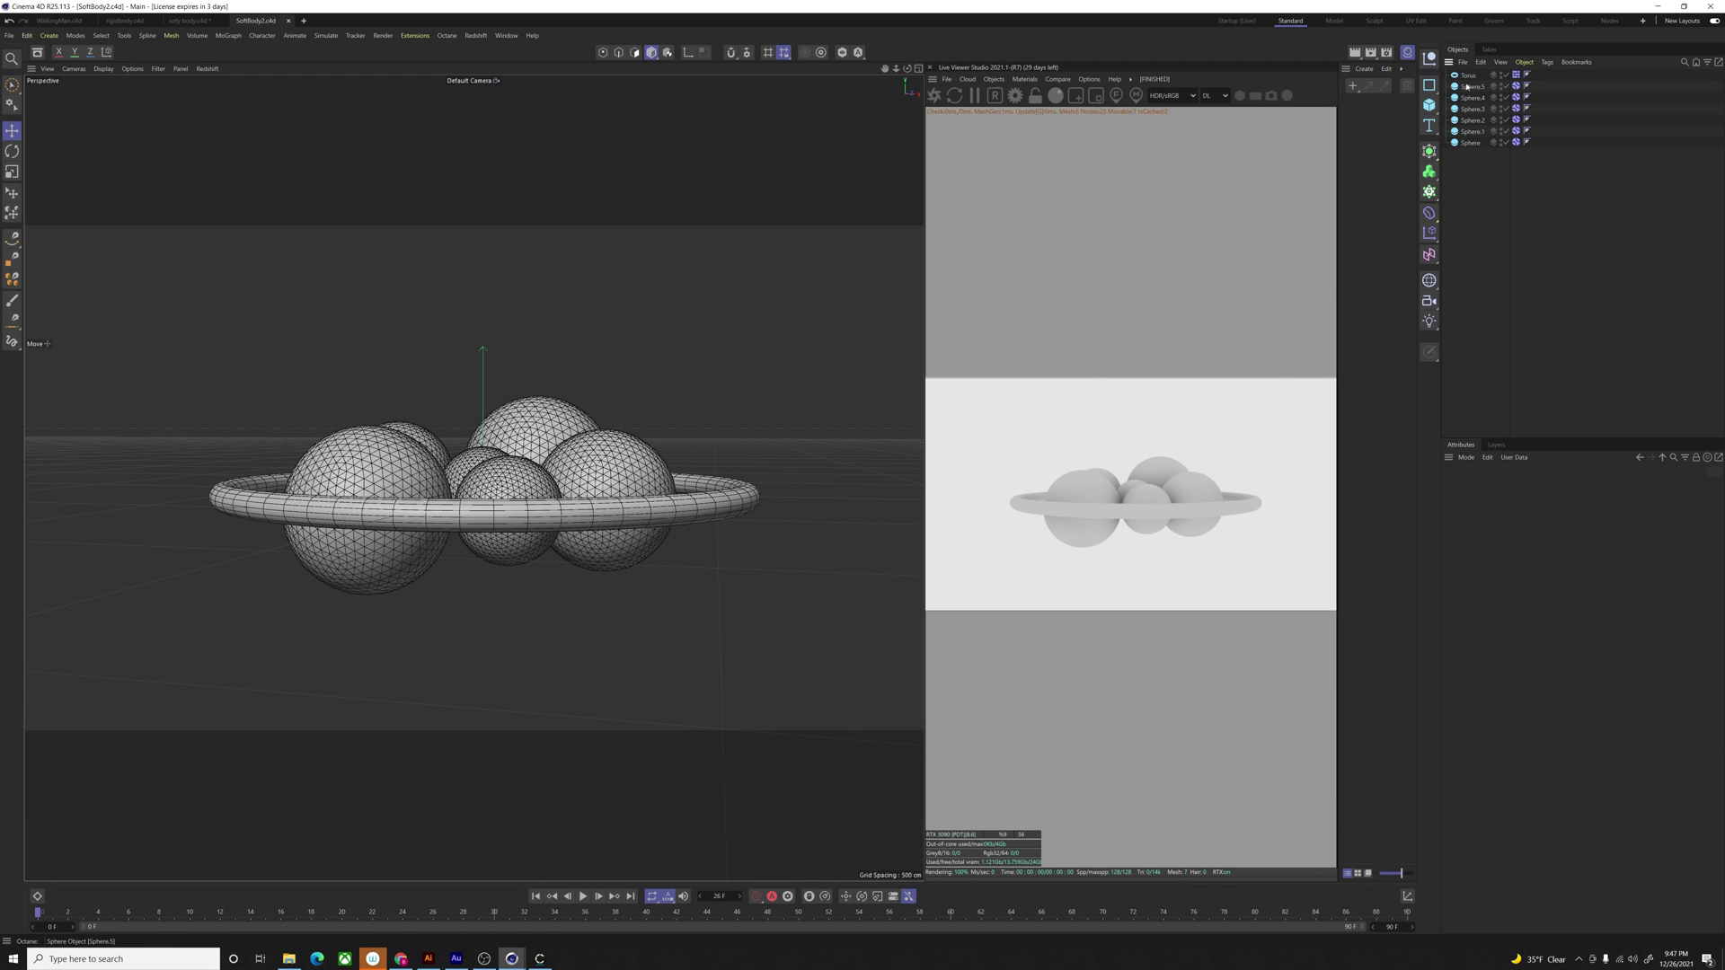
right_click(1468, 75)
mouse_move(1565, 252)
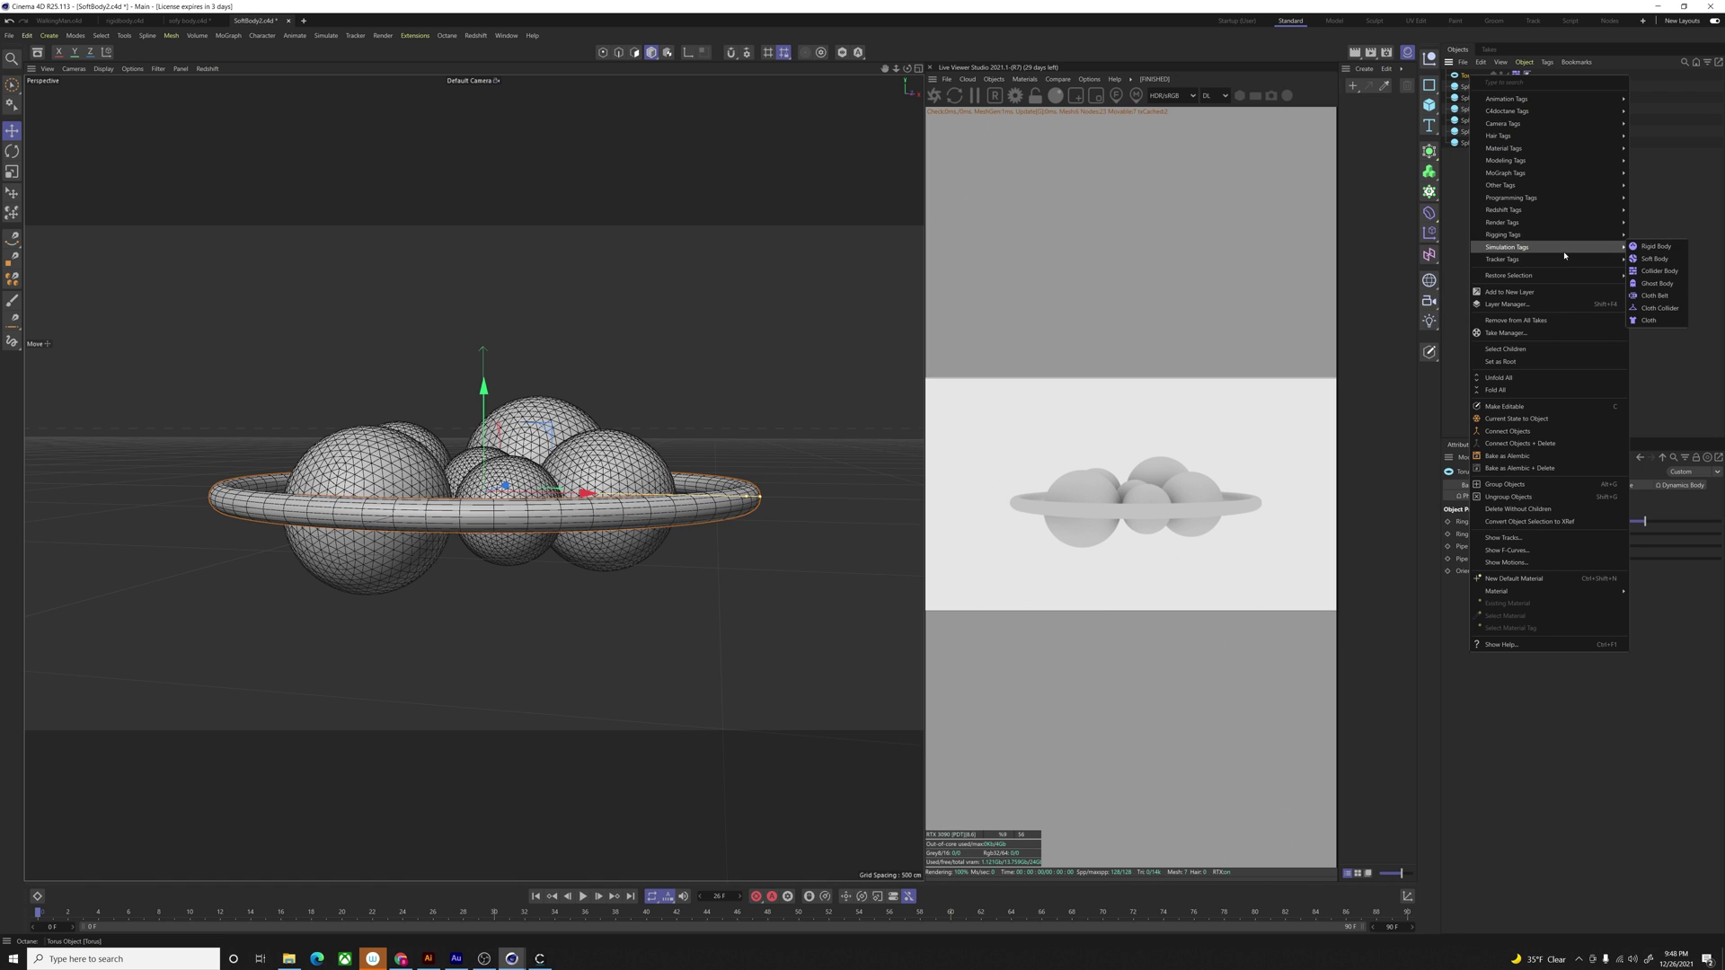
click(1656, 258)
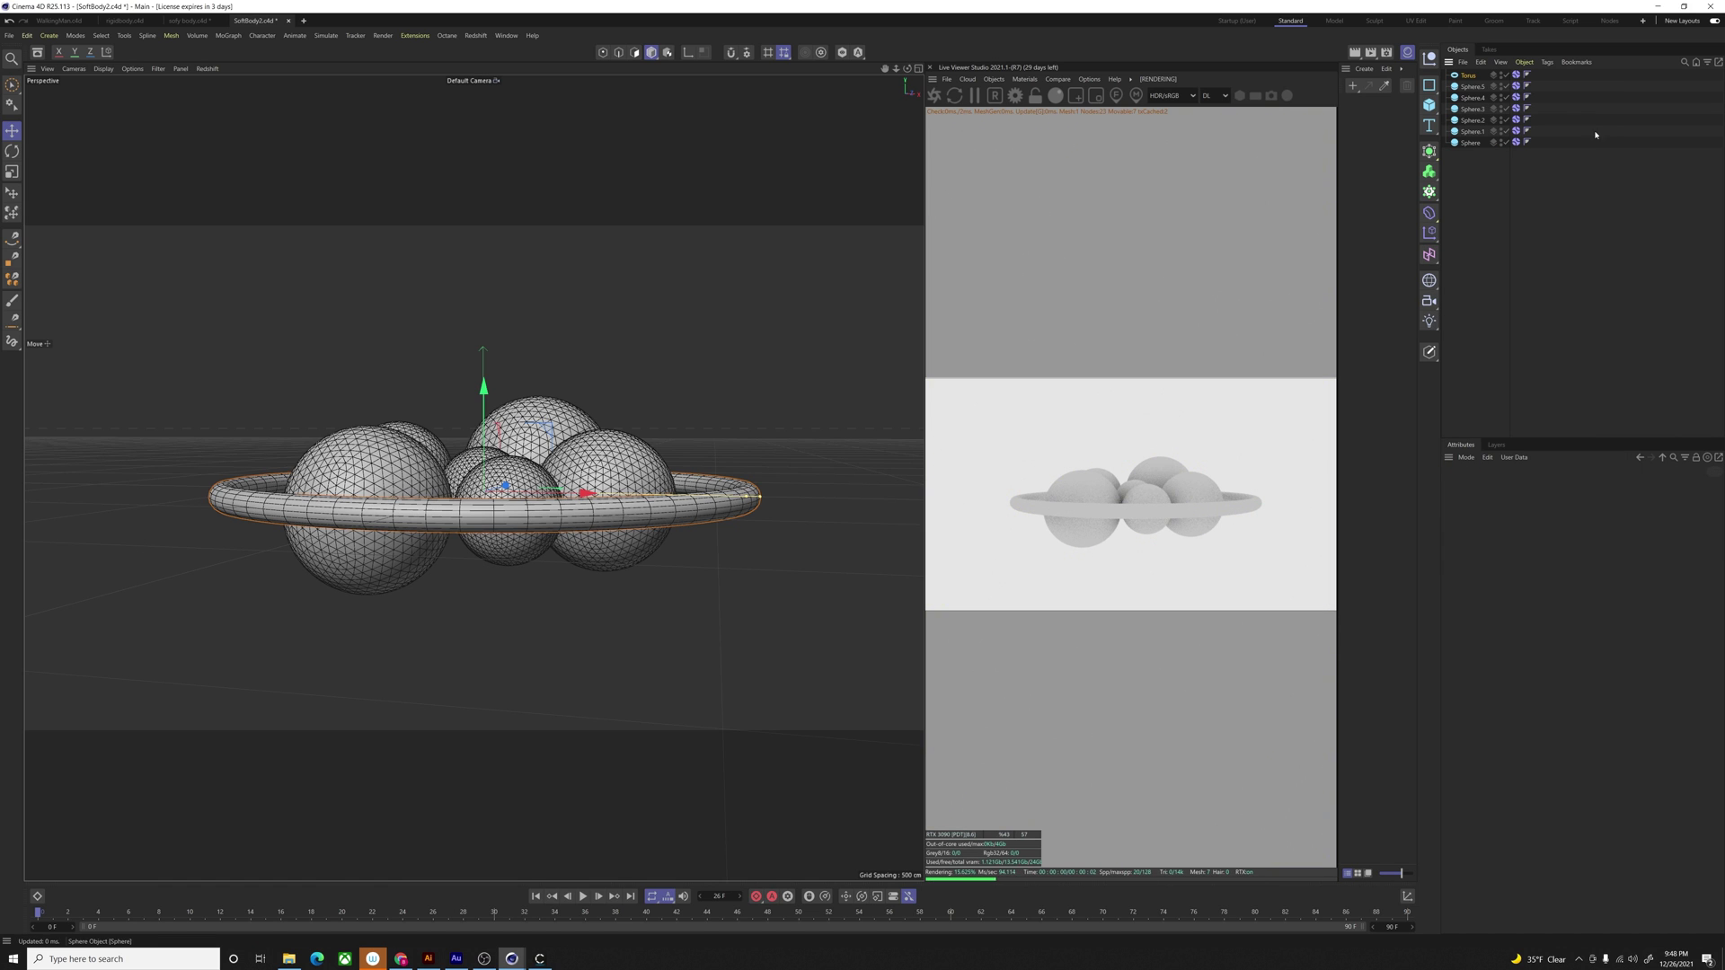
right_click(1461, 77)
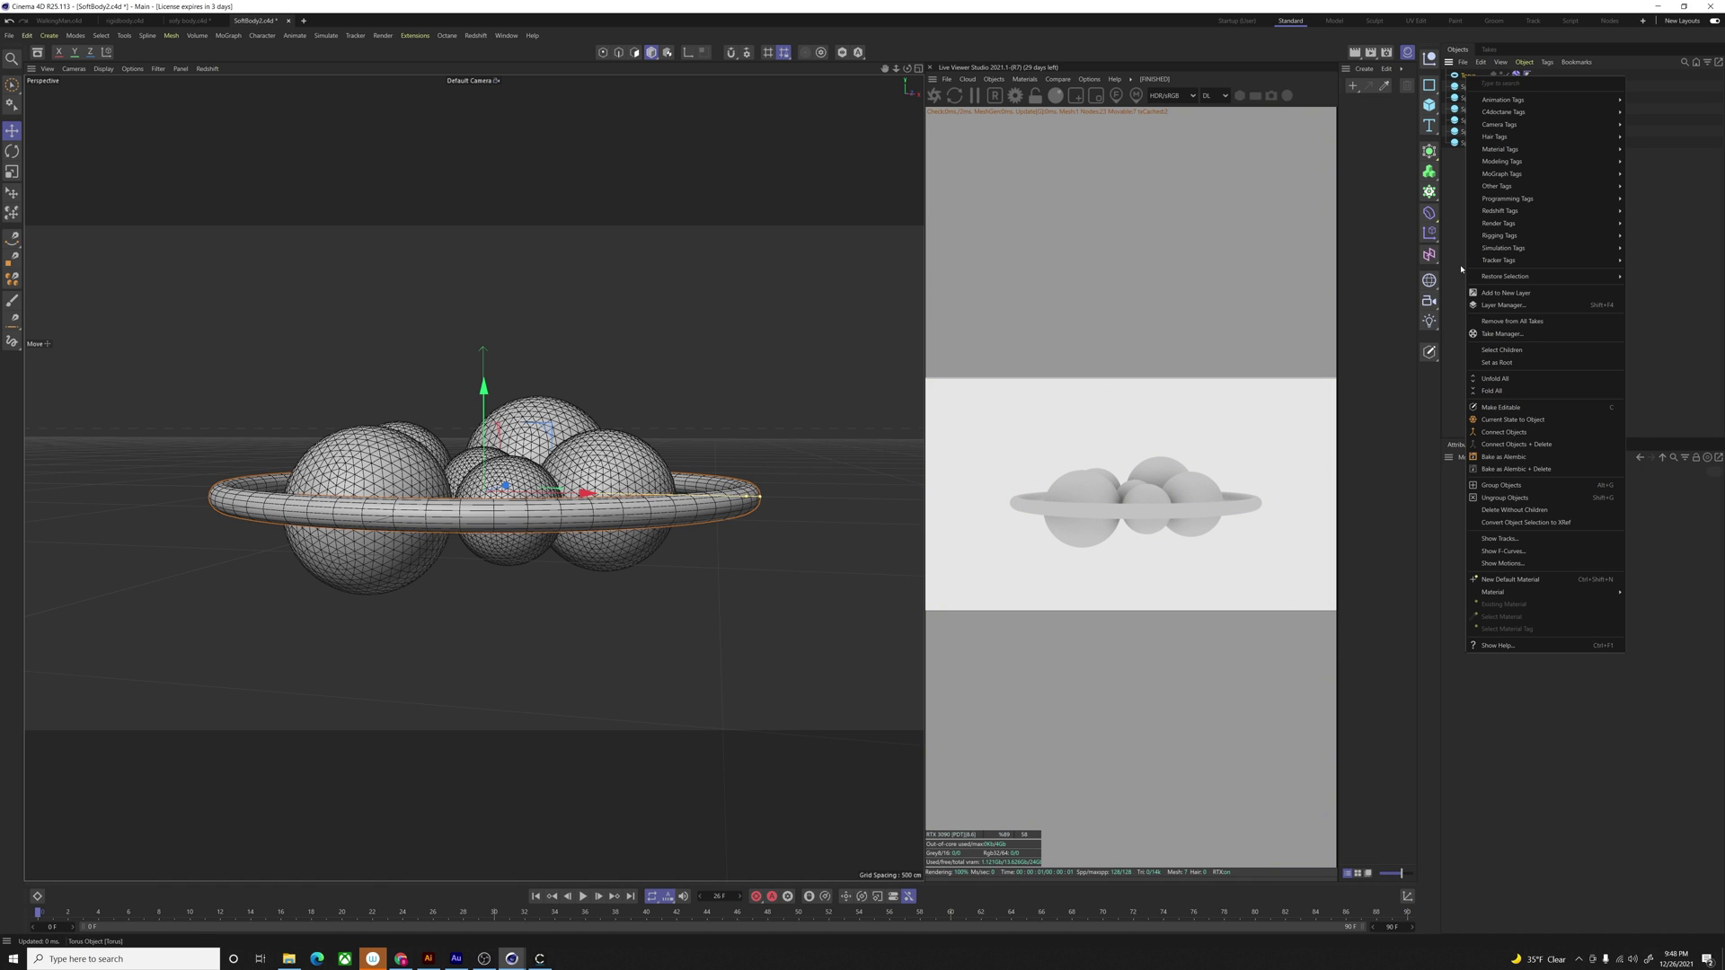
click(1477, 158)
click(1516, 76)
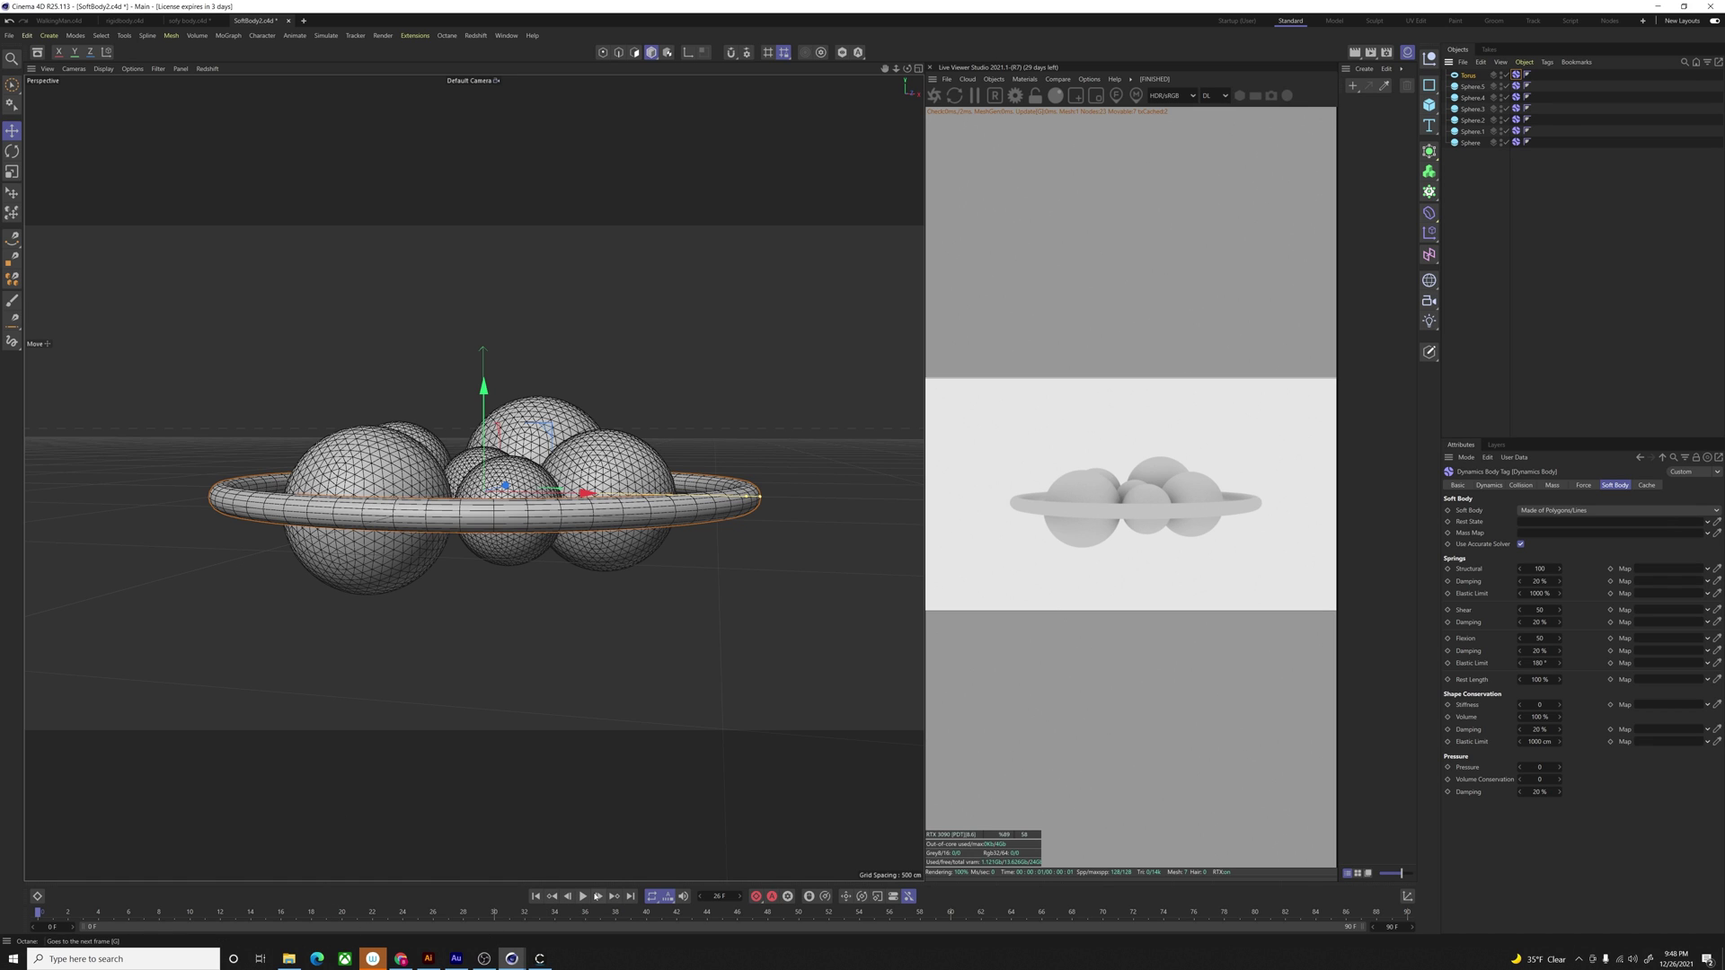
Step: Bake the soft body simulation from the cache settings of the project's dynamics
mouse_move(533, 521)
alt+mouse_down()
mouse_move(549, 545)
mouse_move(530, 504)
alt+mouse_up()
click(1631, 381)
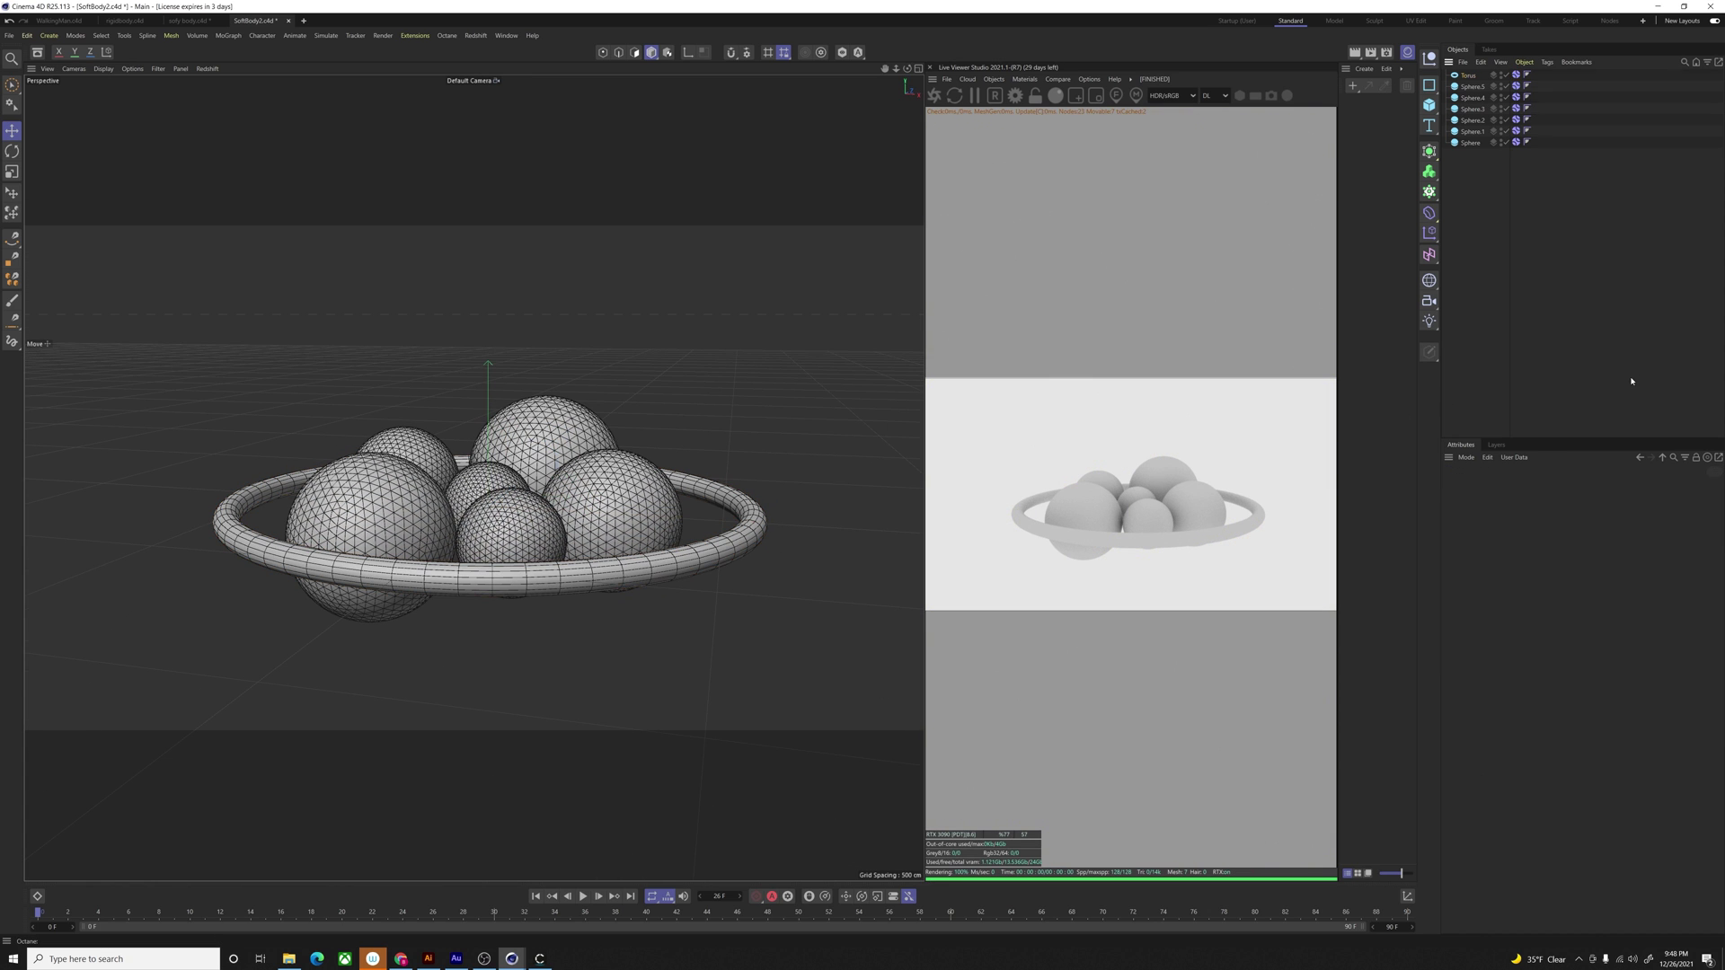
key(ctrl+d)
click(1500, 521)
click(1464, 547)
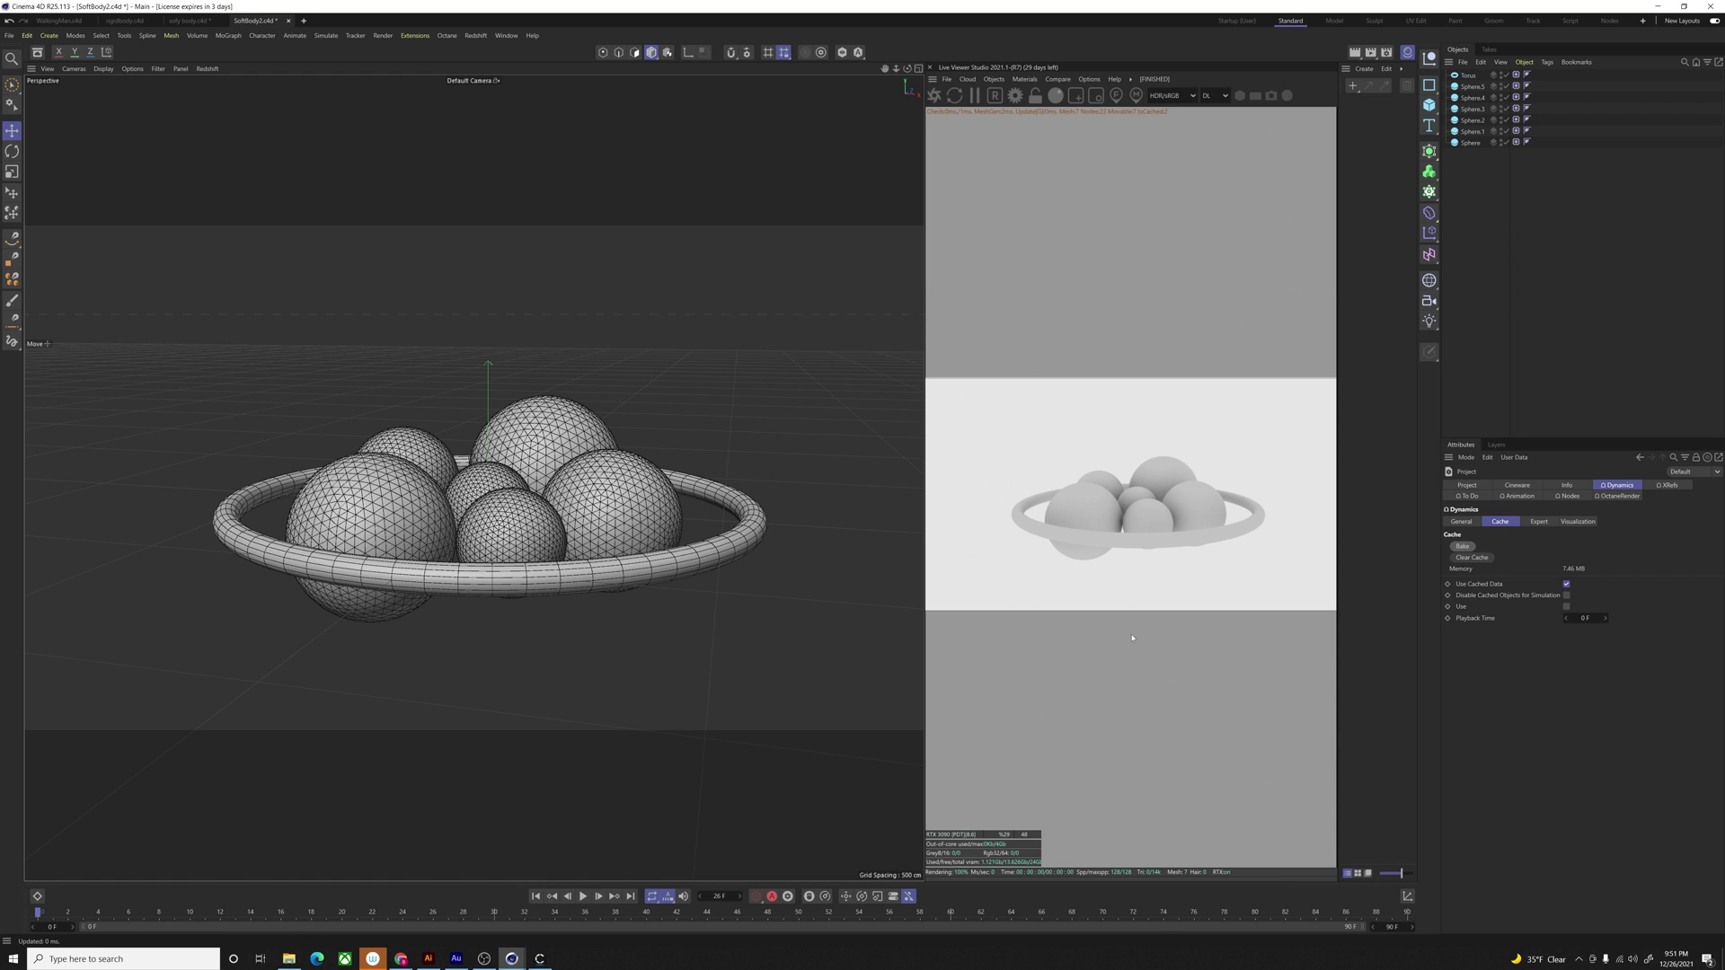
Step: Play the baked simulation, examine the deformed ring and spheres from above, and replay it from the first frame
click(583, 897)
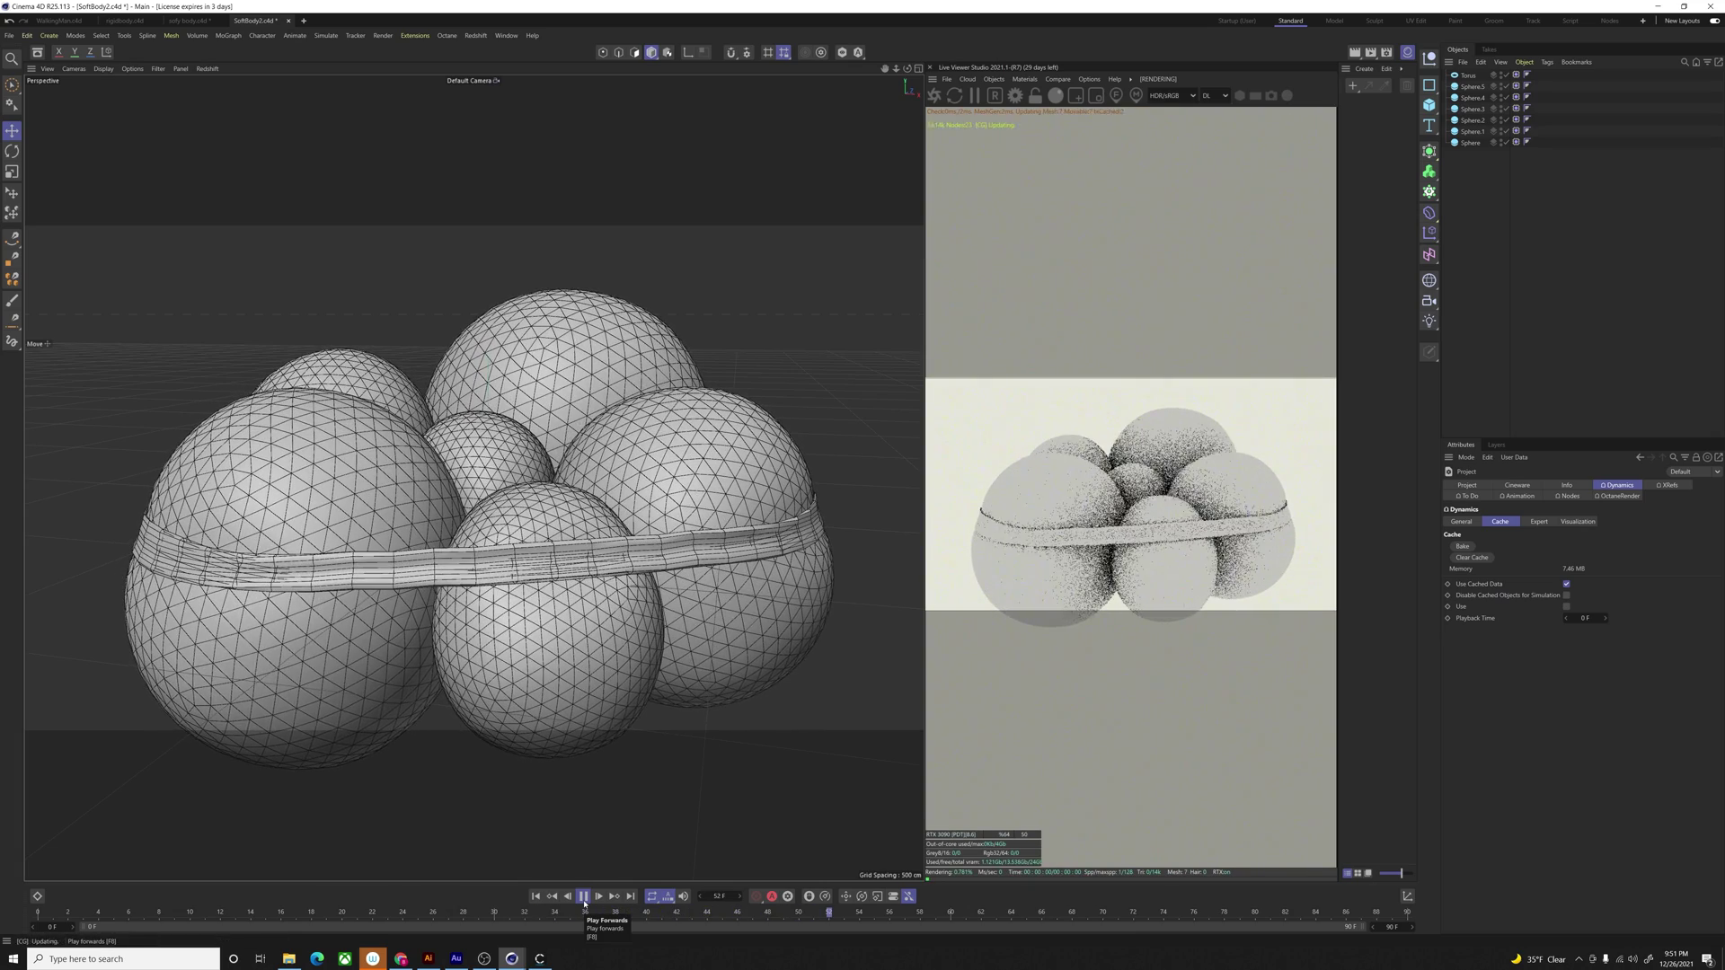
click(583, 897)
alt+drag(571, 643, 548, 558)
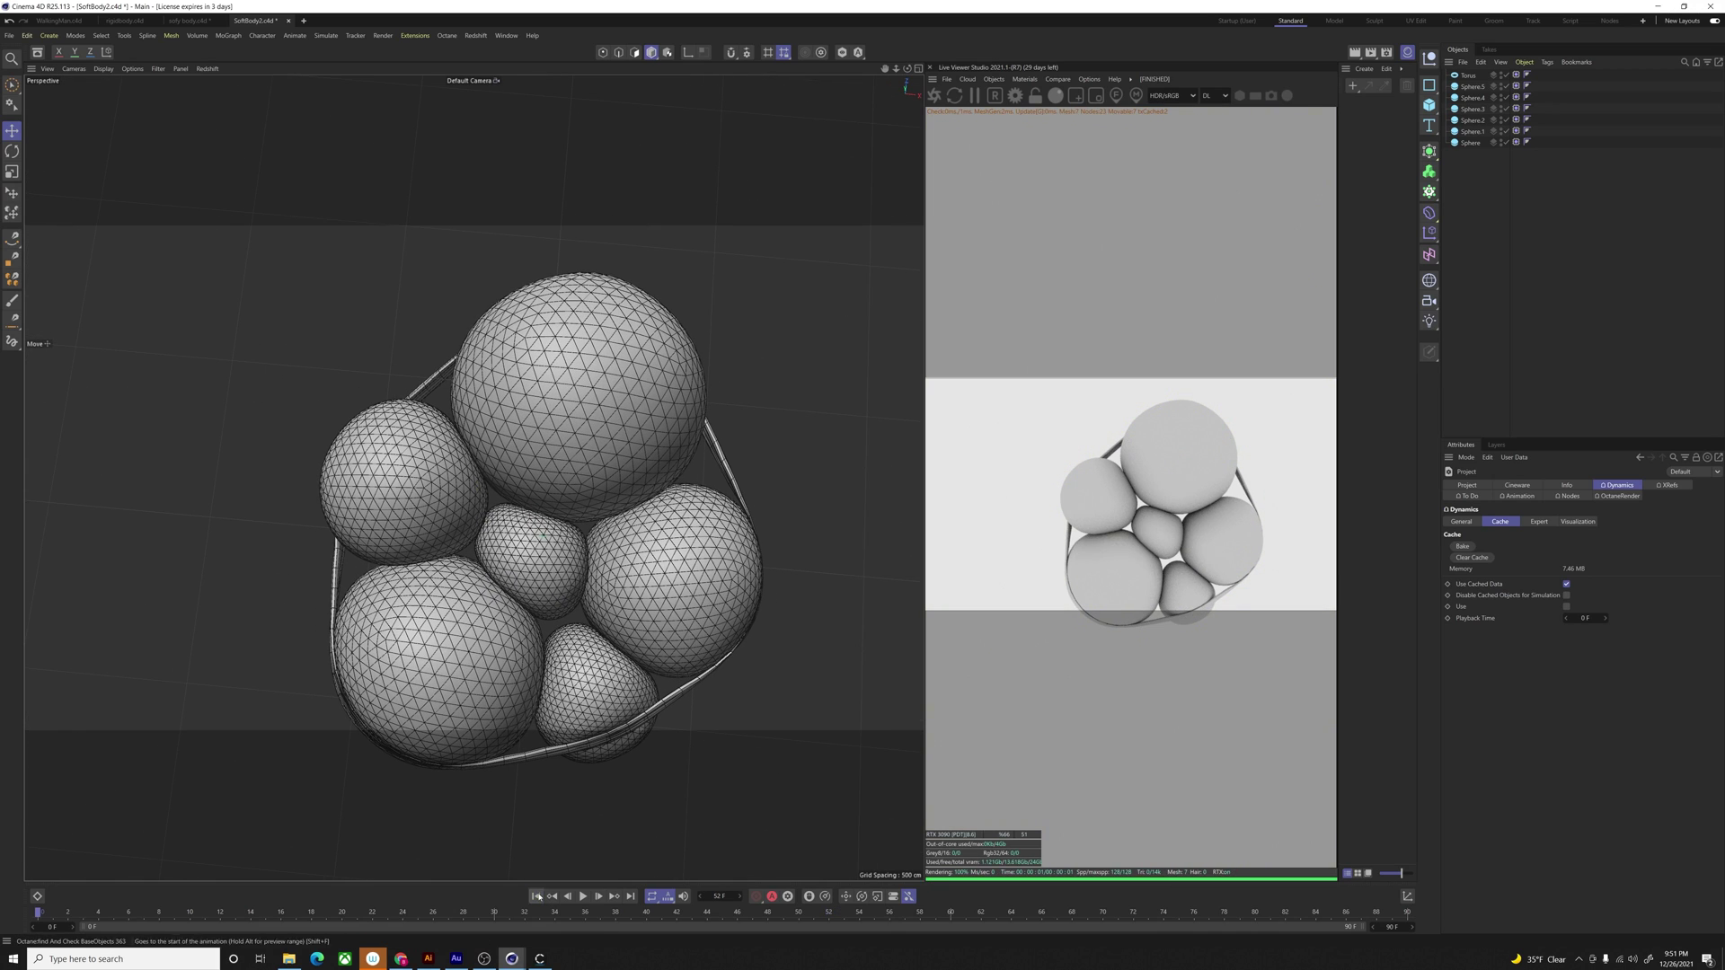
click(536, 897)
click(583, 896)
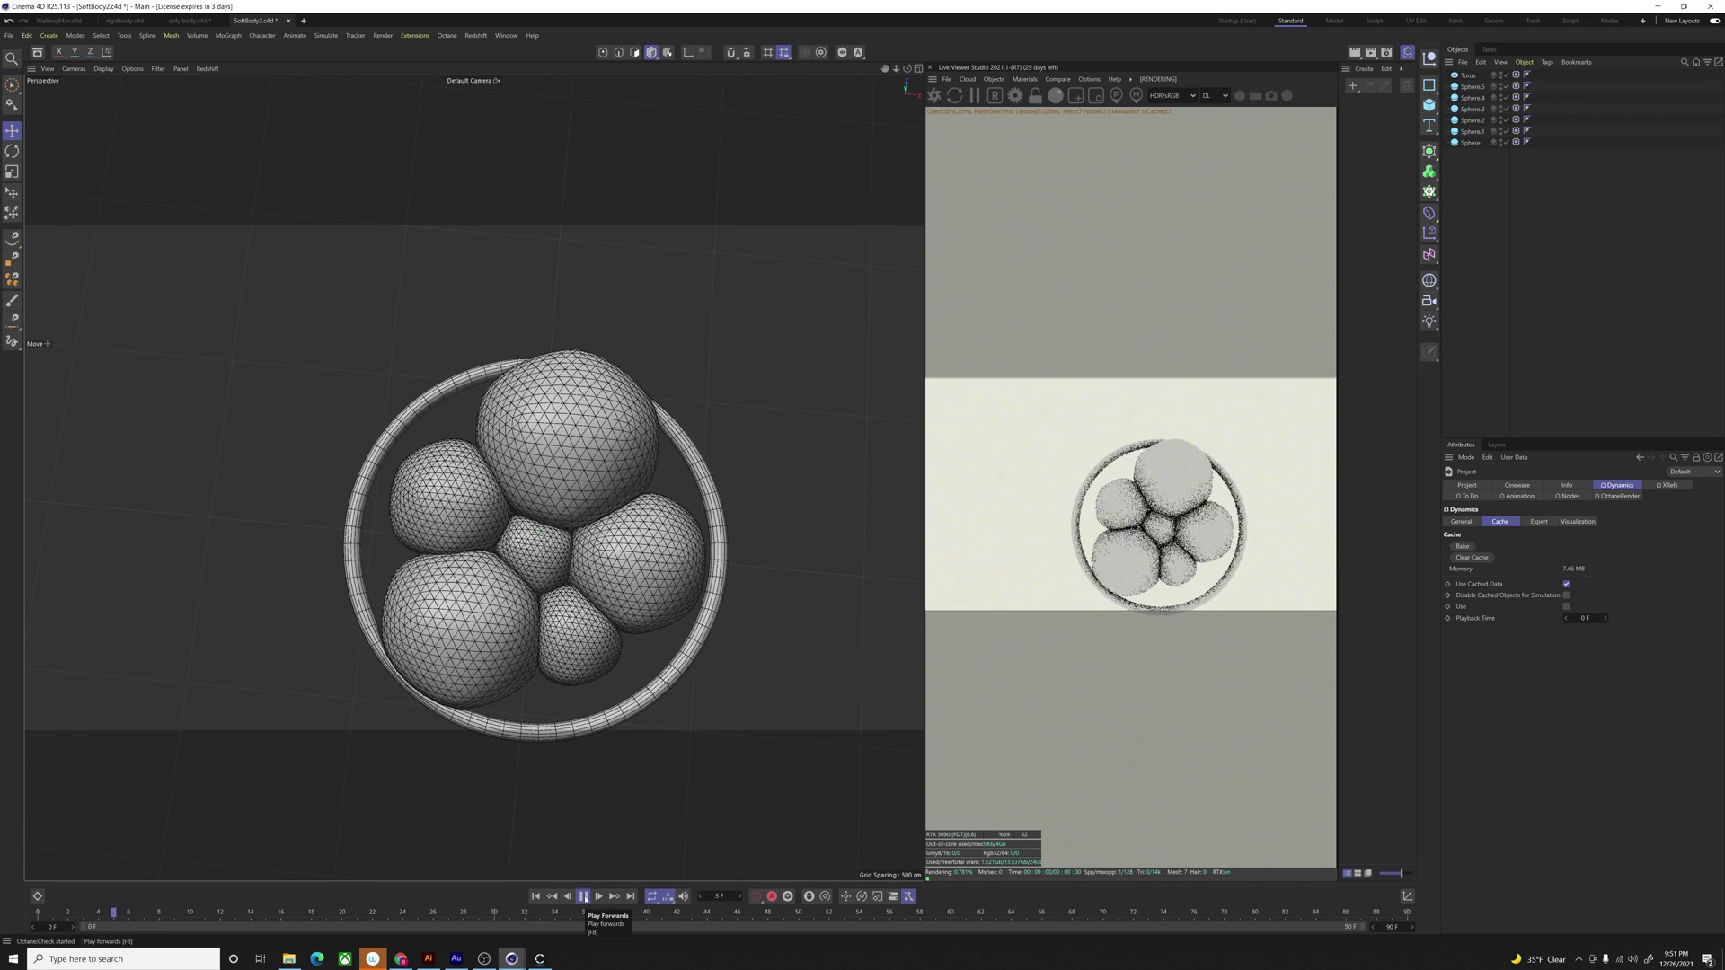
click(584, 897)
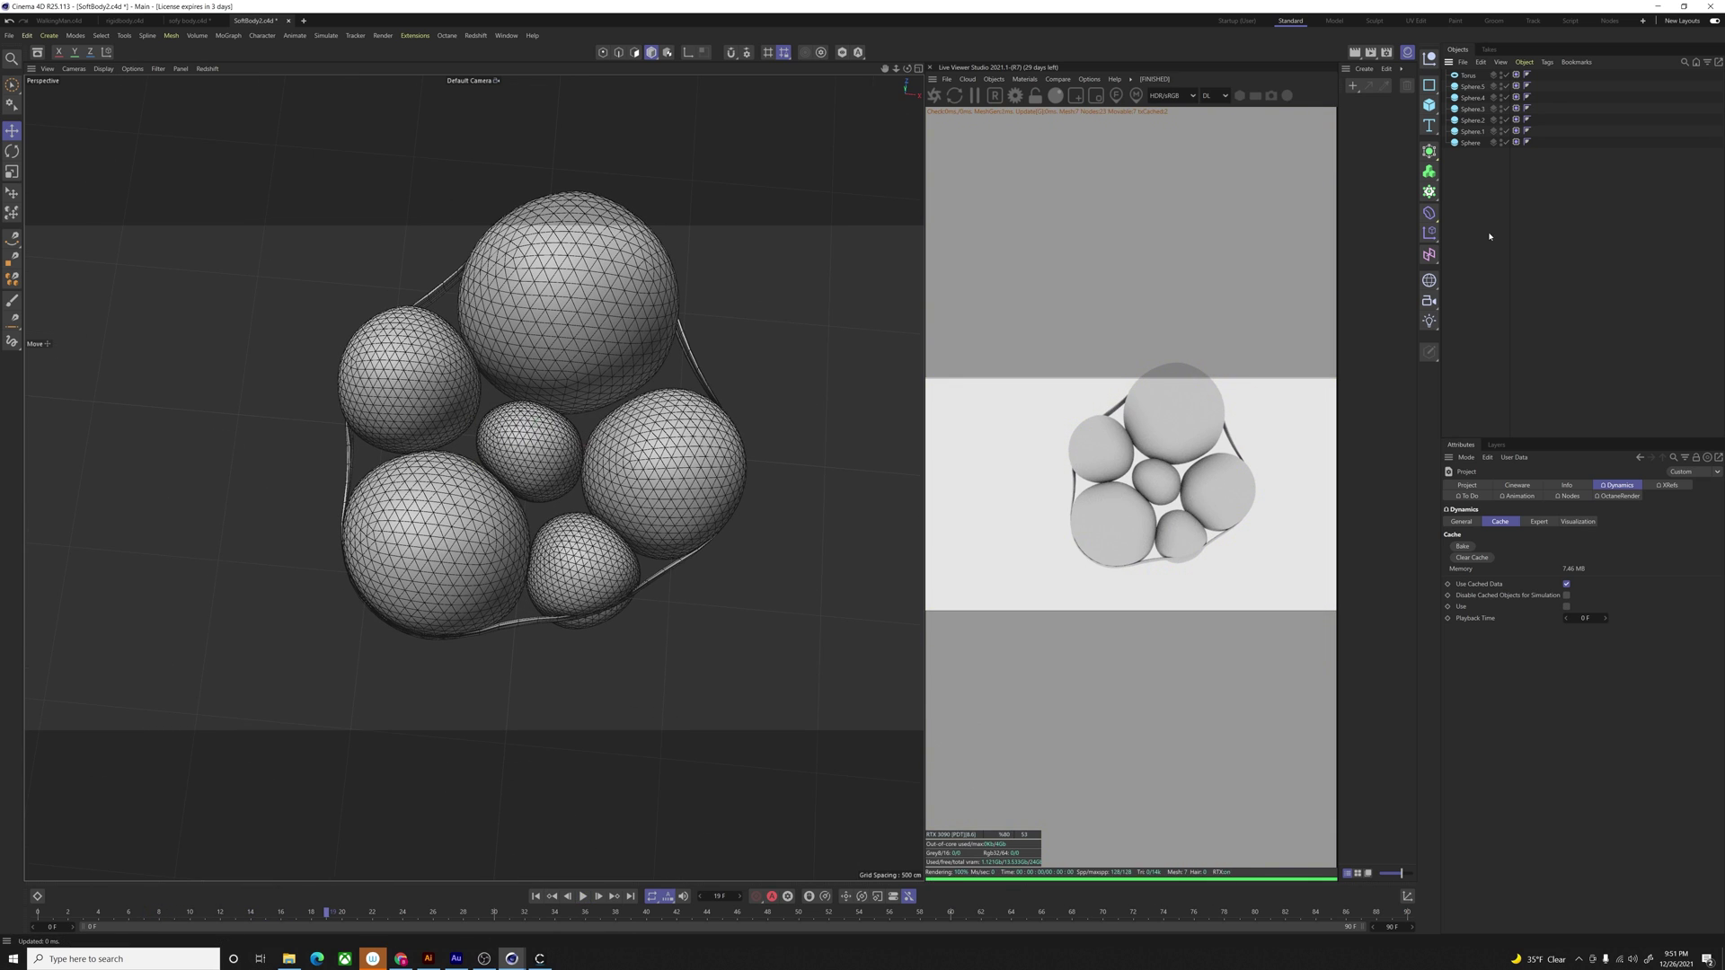
Step: Create a null and nest the torus and all six spheres under it
key(shift+c)
text(null)
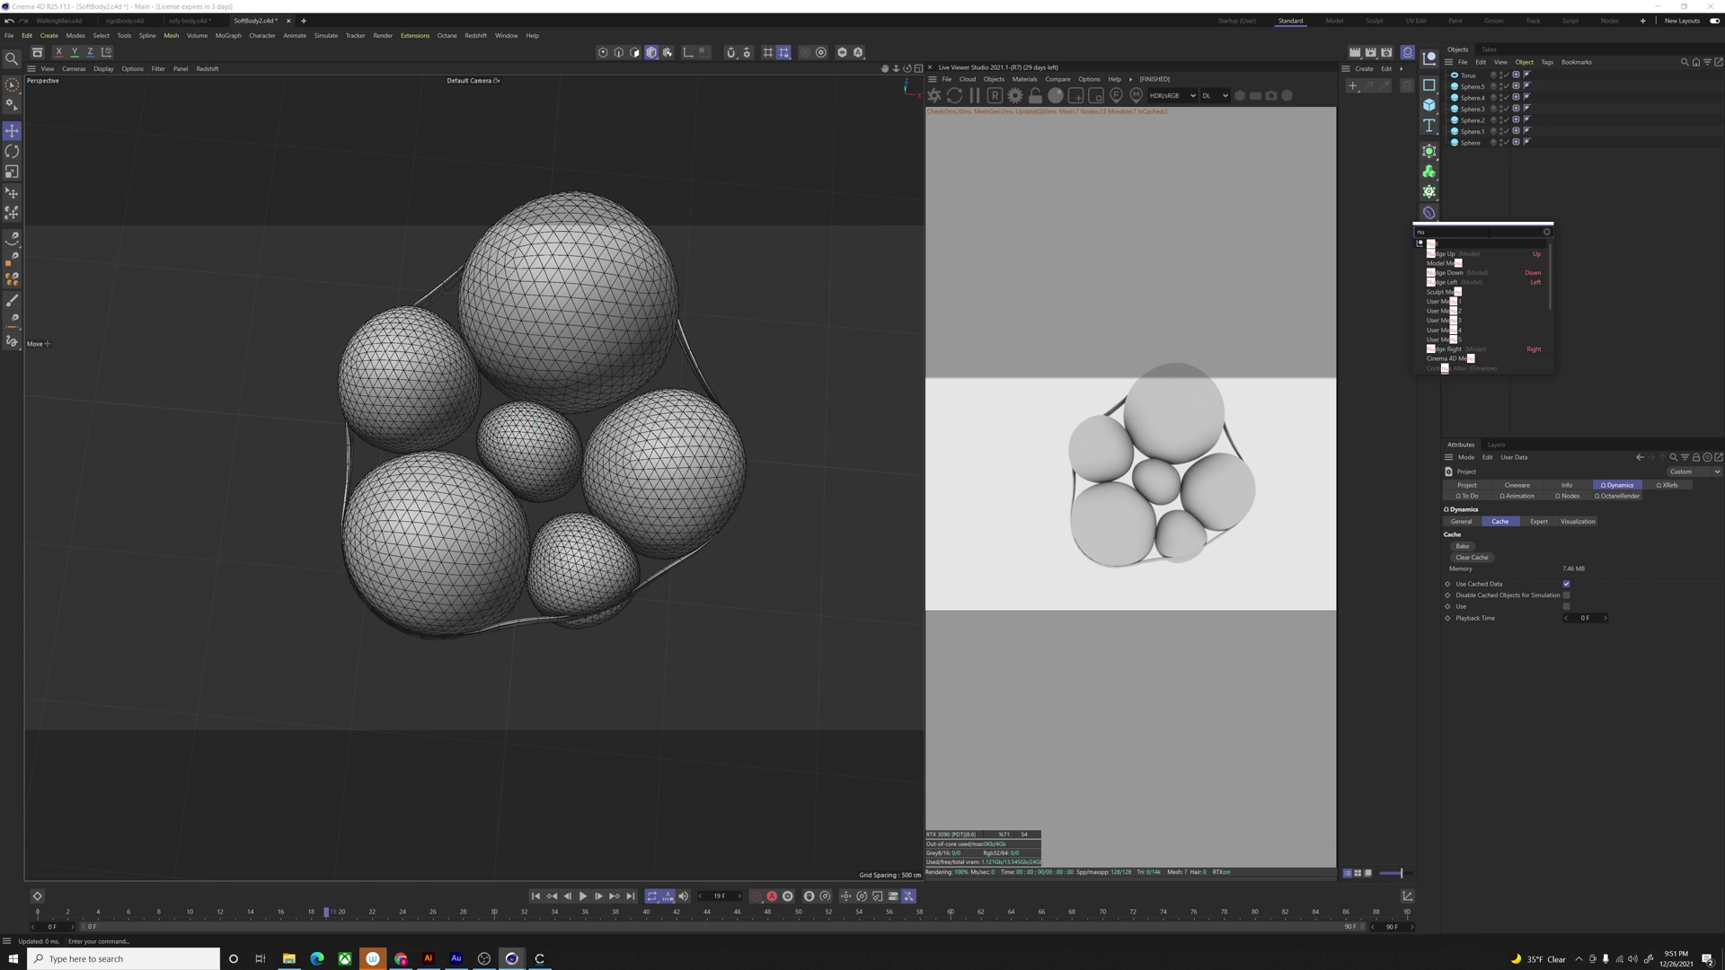
key(Down)
key(Up)
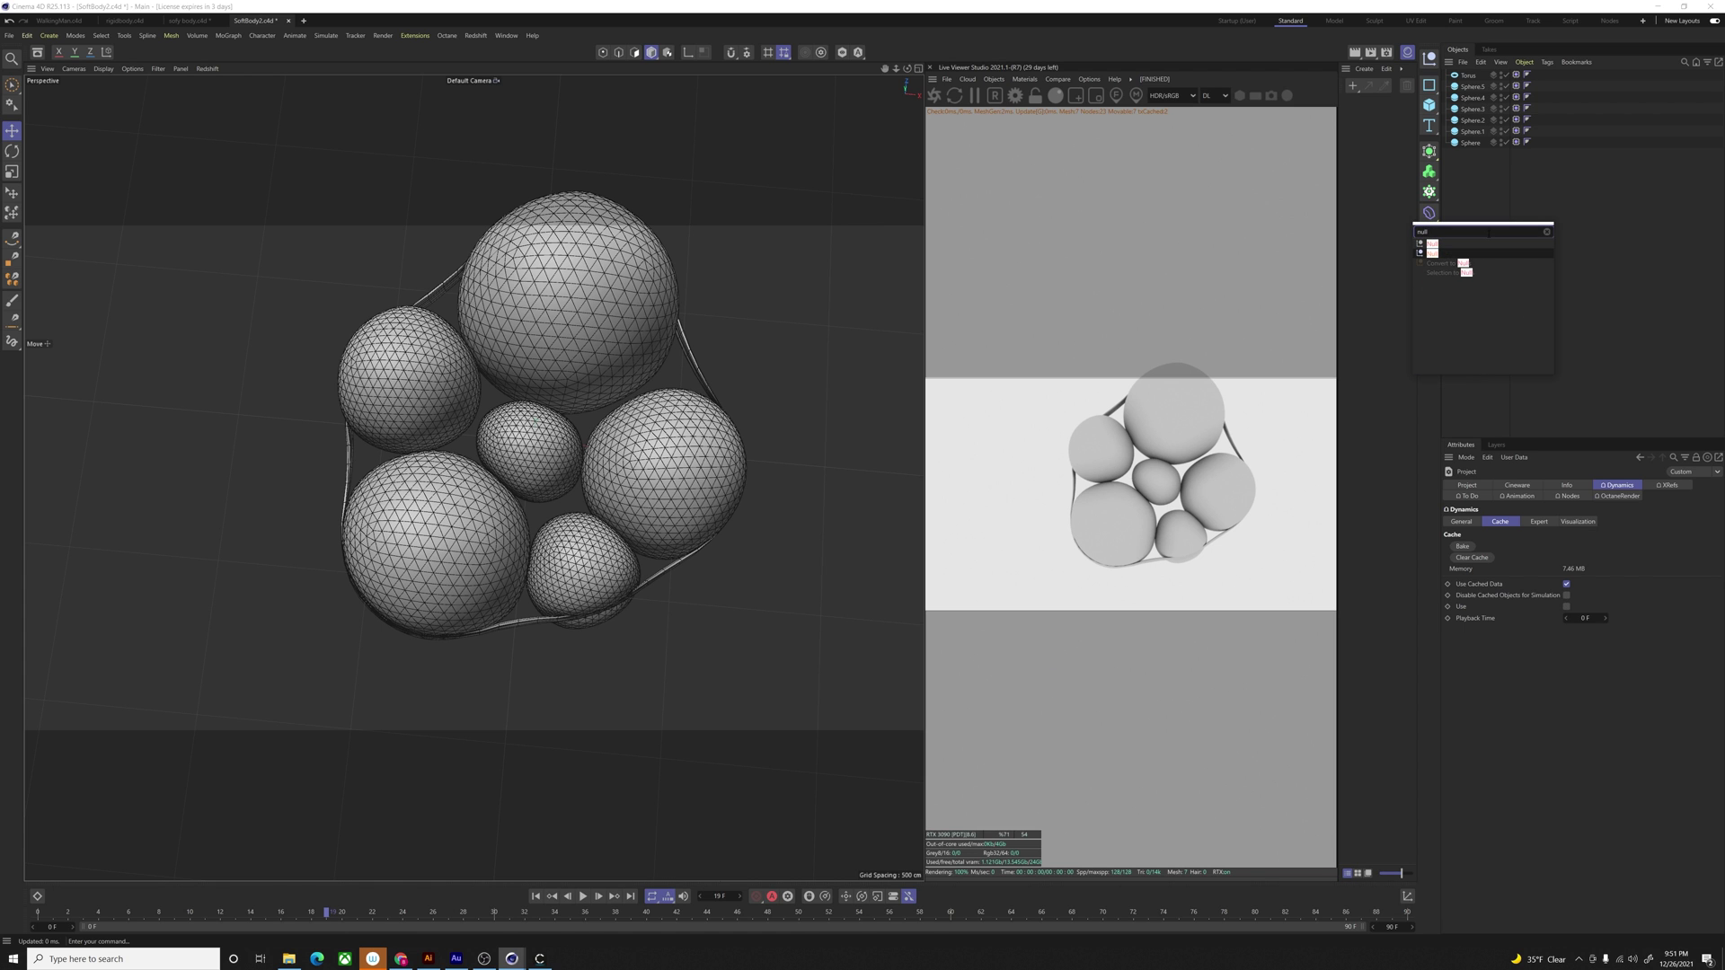
key(Return)
click(1470, 88)
shift+click(1471, 155)
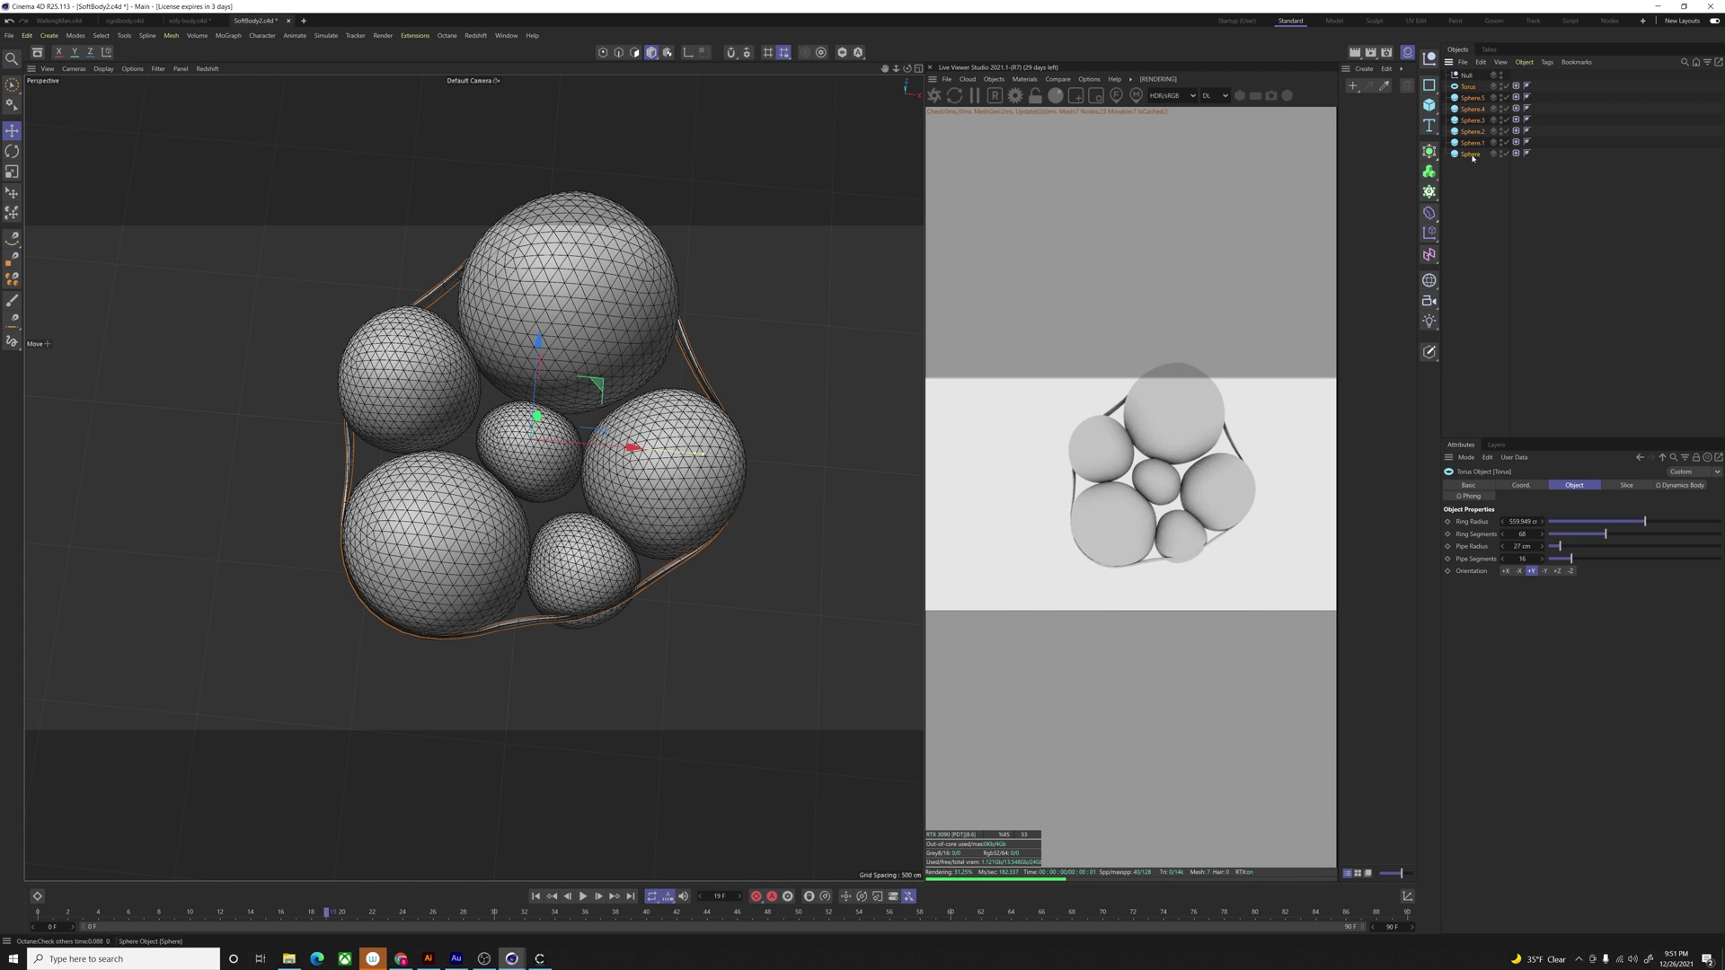
drag(1469, 77, 1468, 77)
Step: Rotate the null to a heading of -17° and a pitch of -129°
alt+drag(532, 507, 532, 443)
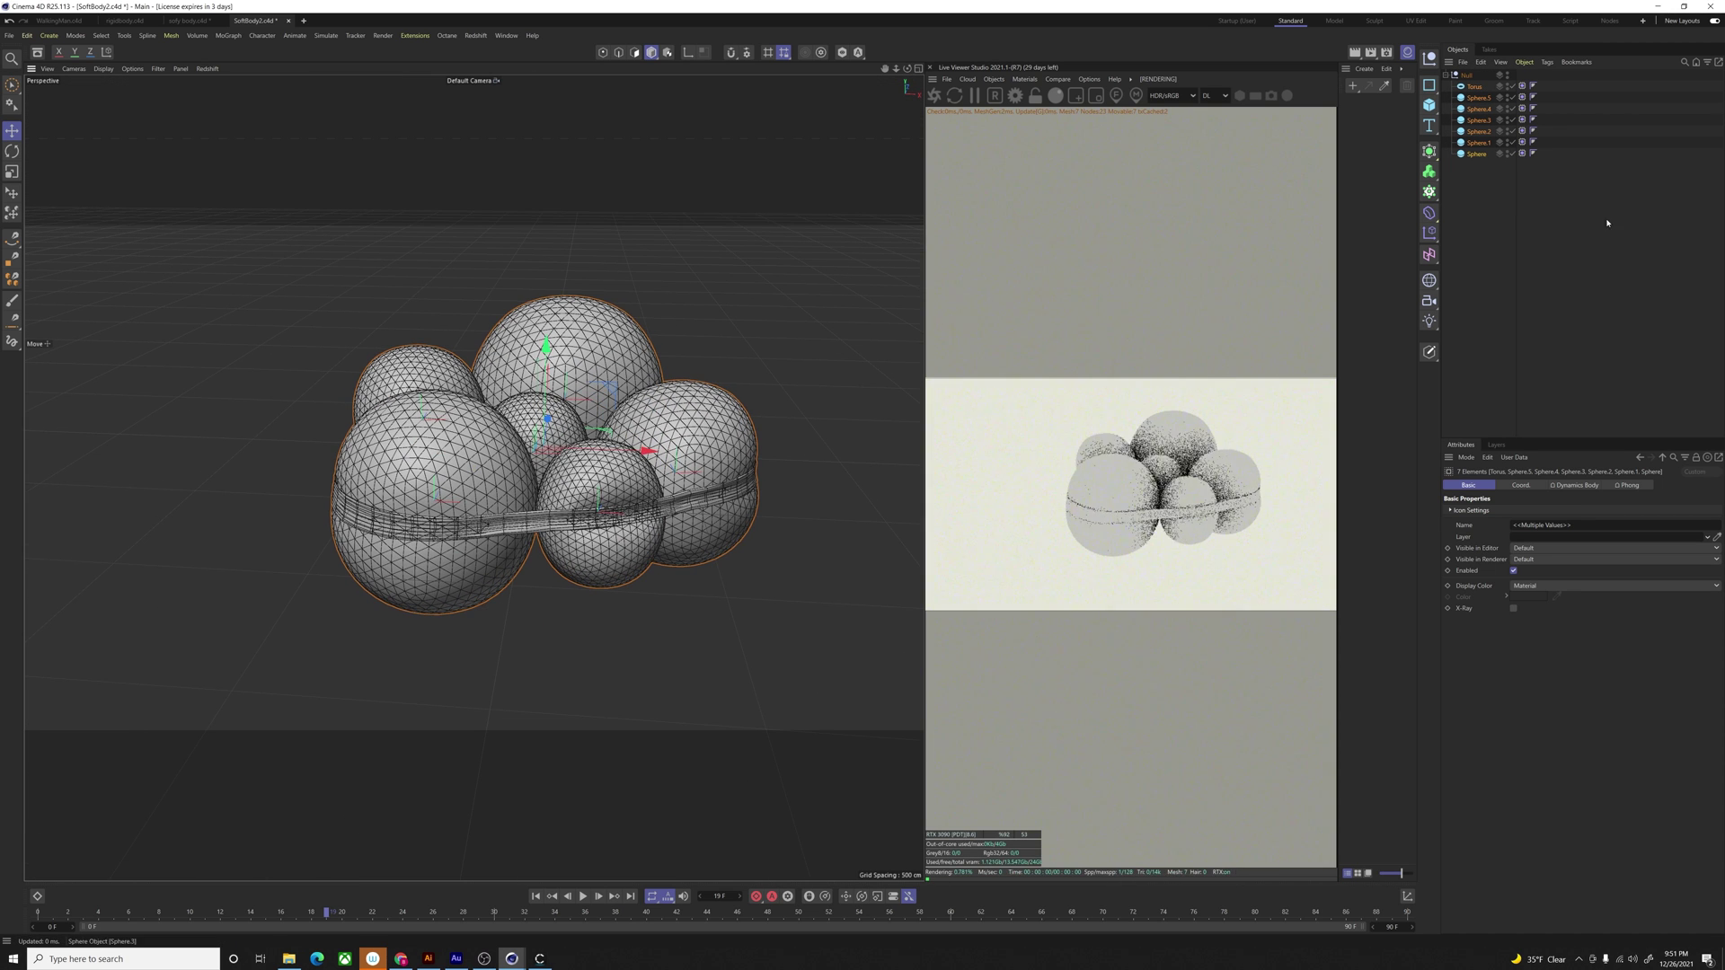
click(1467, 75)
click(1499, 485)
click(1478, 486)
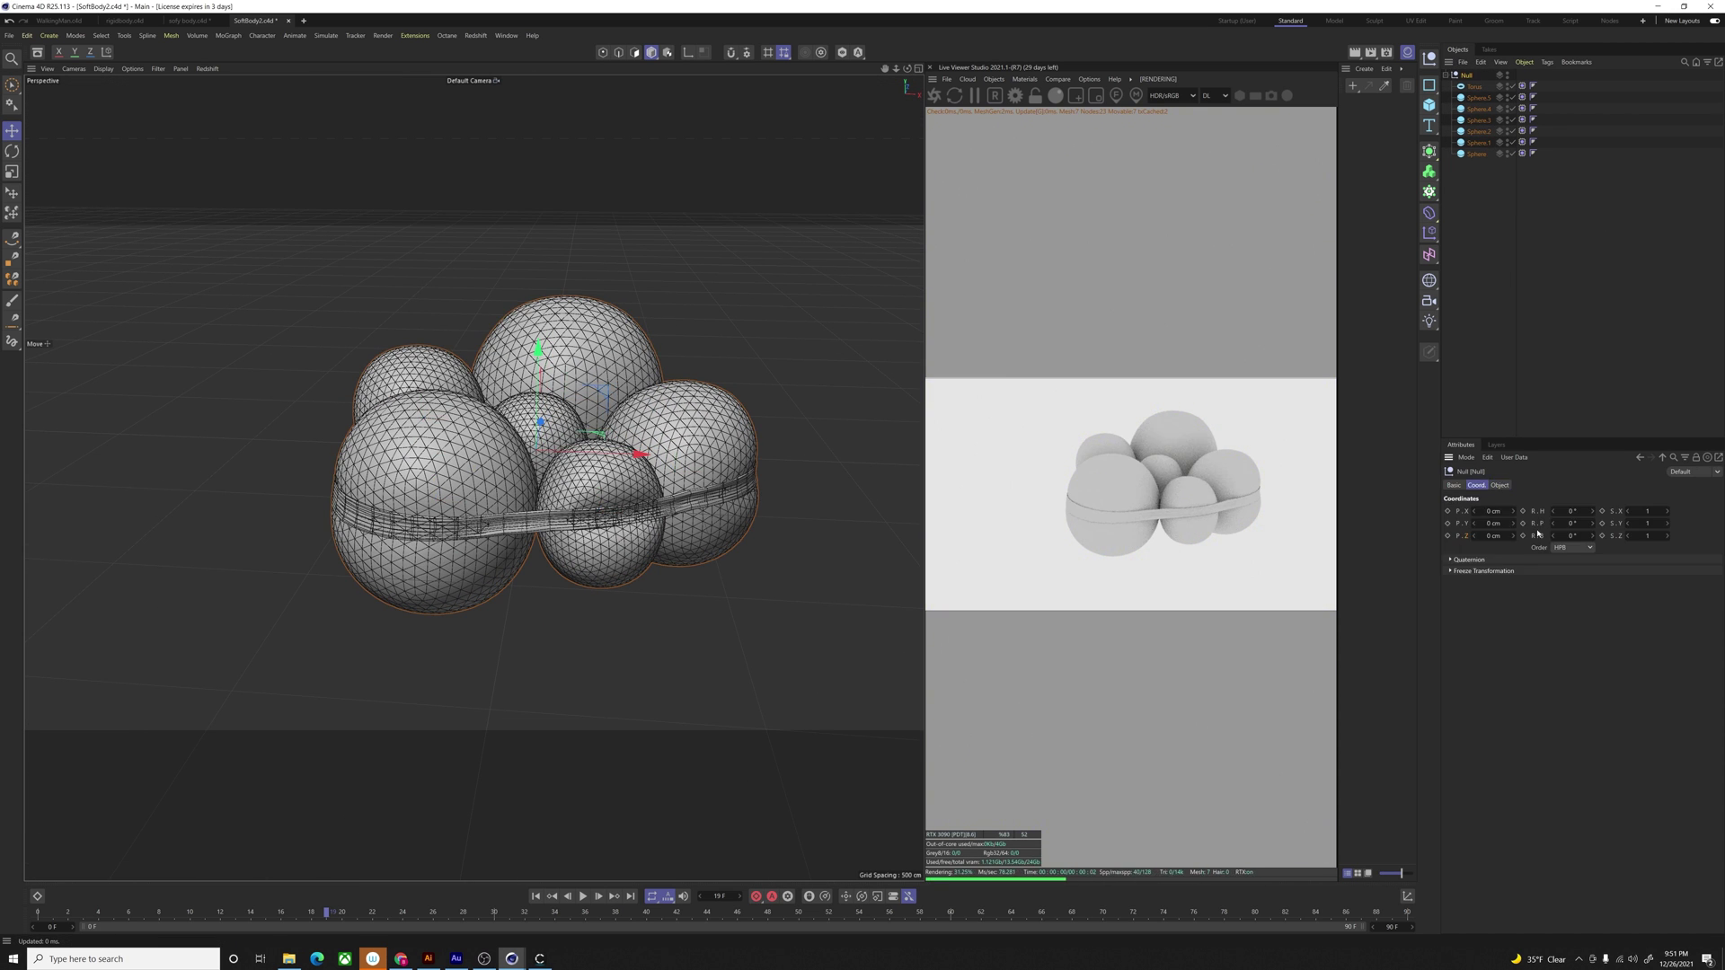
mouse_move(1593, 524)
mouse_down()
mouse_move(1593, 618)
mouse_move(1593, 509)
mouse_move(1594, 594)
mouse_move(1566, 524)
mouse_up()
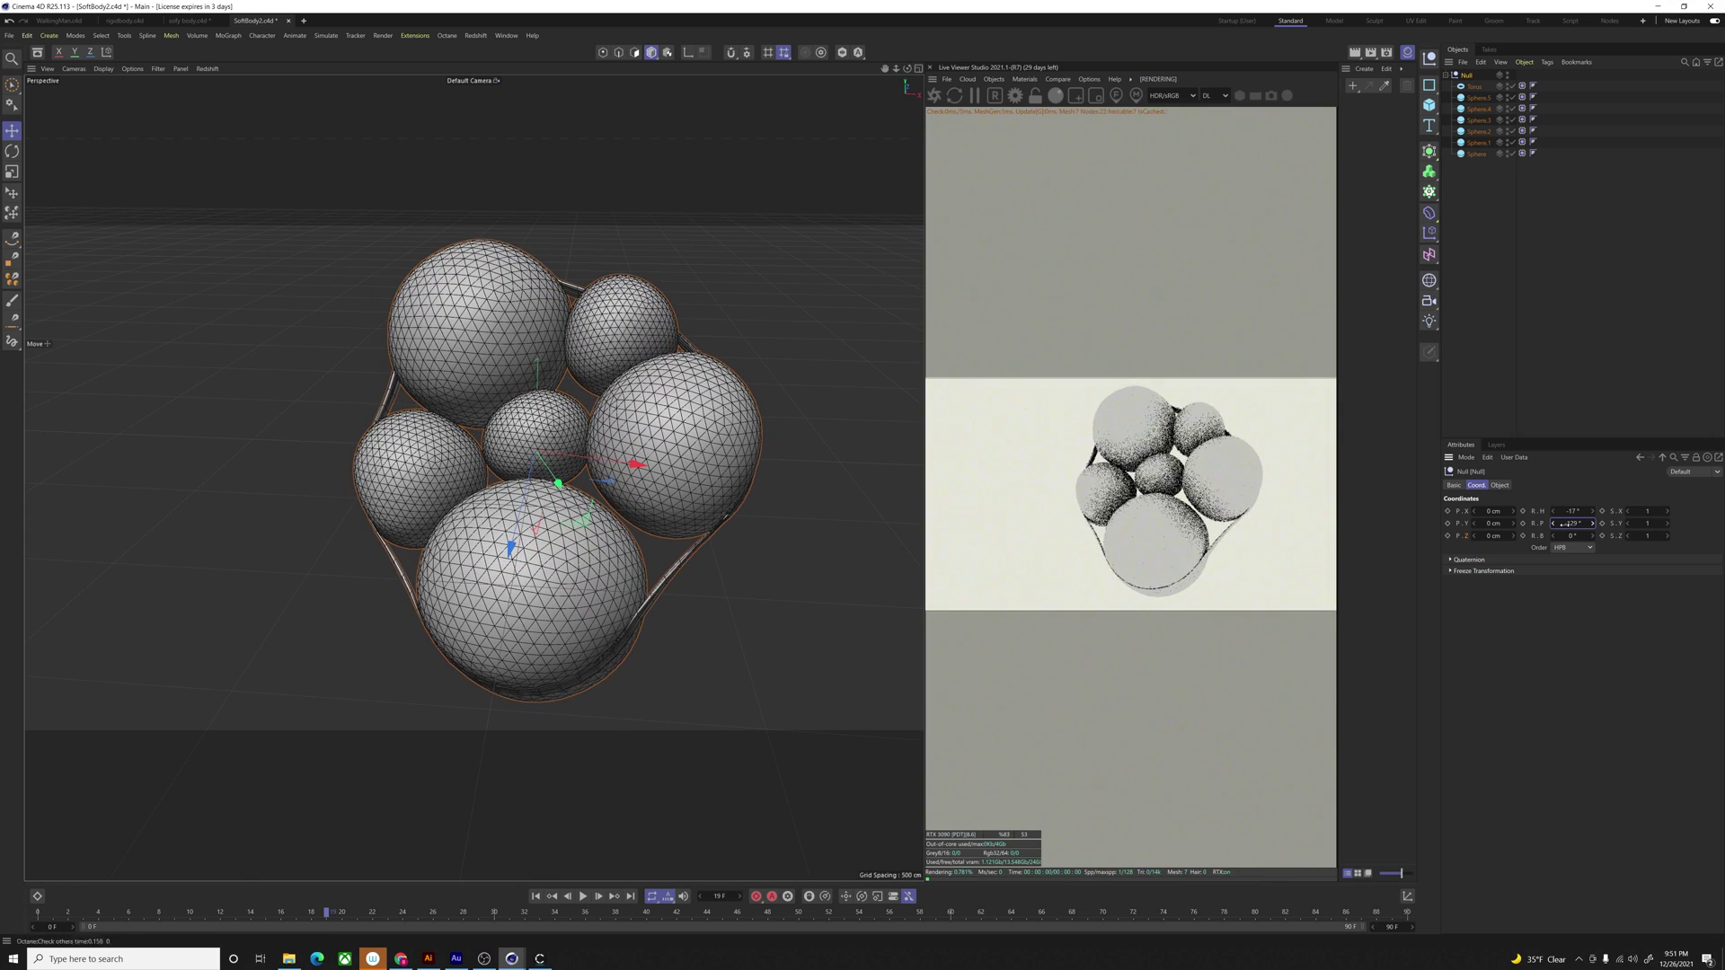
Step: Keyframe the null's pitch and heading at frame 0
click(38, 913)
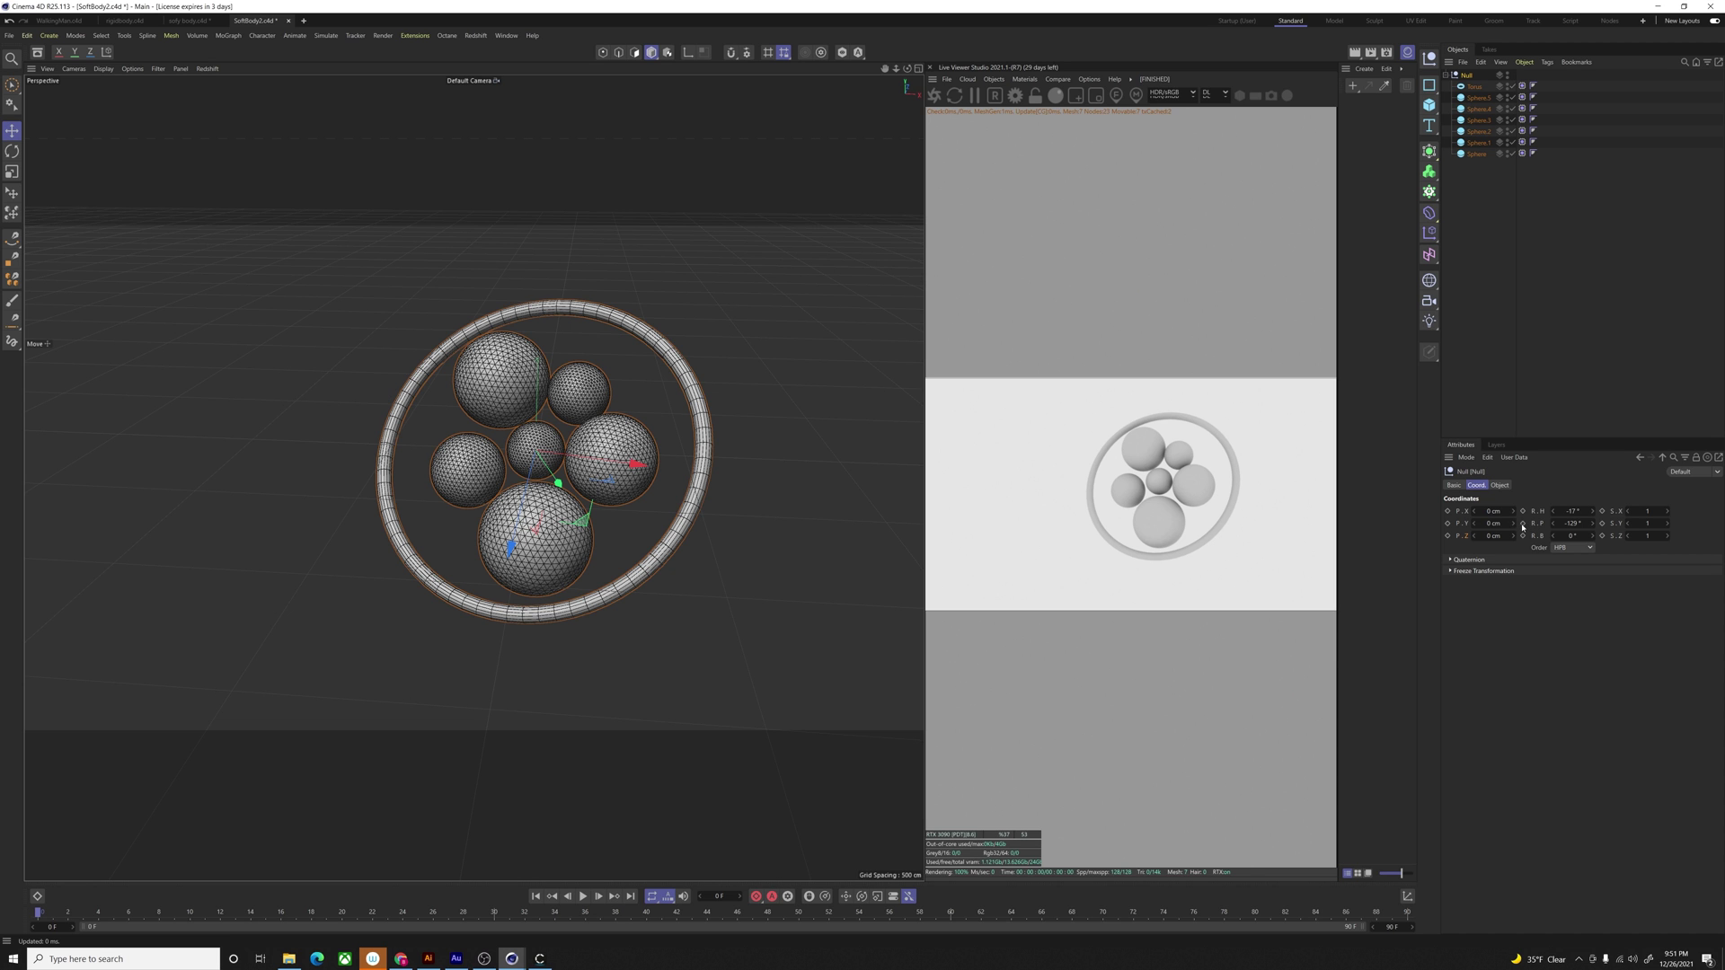
key(shift+g)
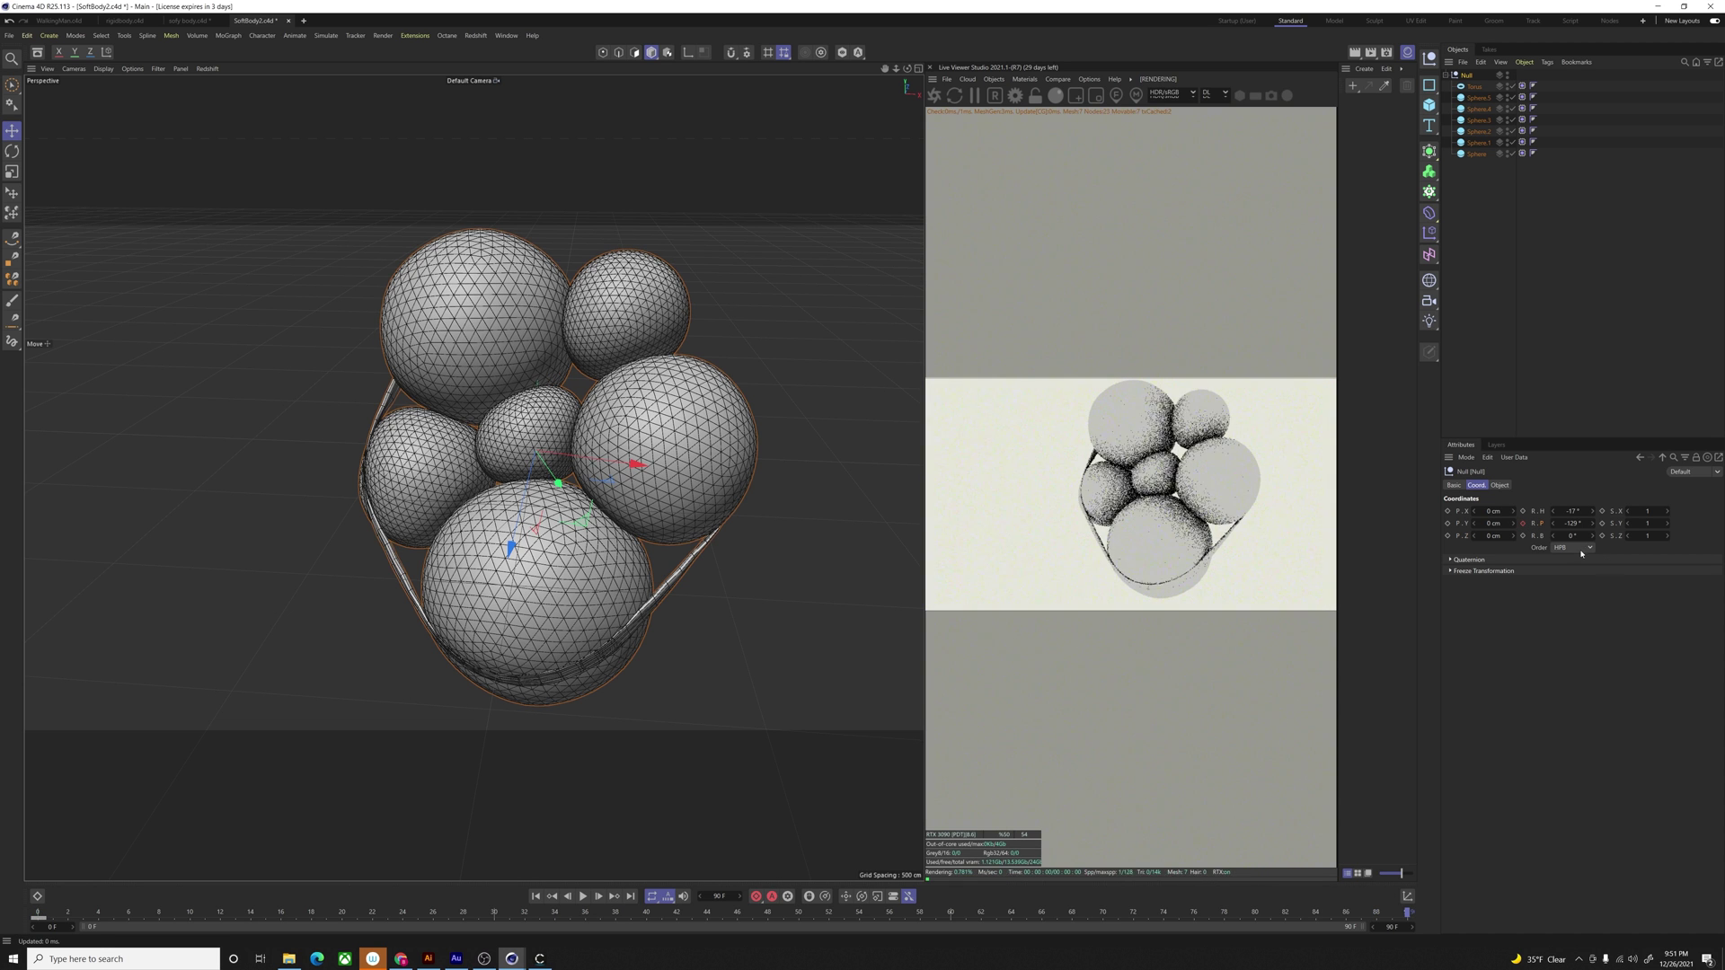
drag(1553, 523, 1559, 524)
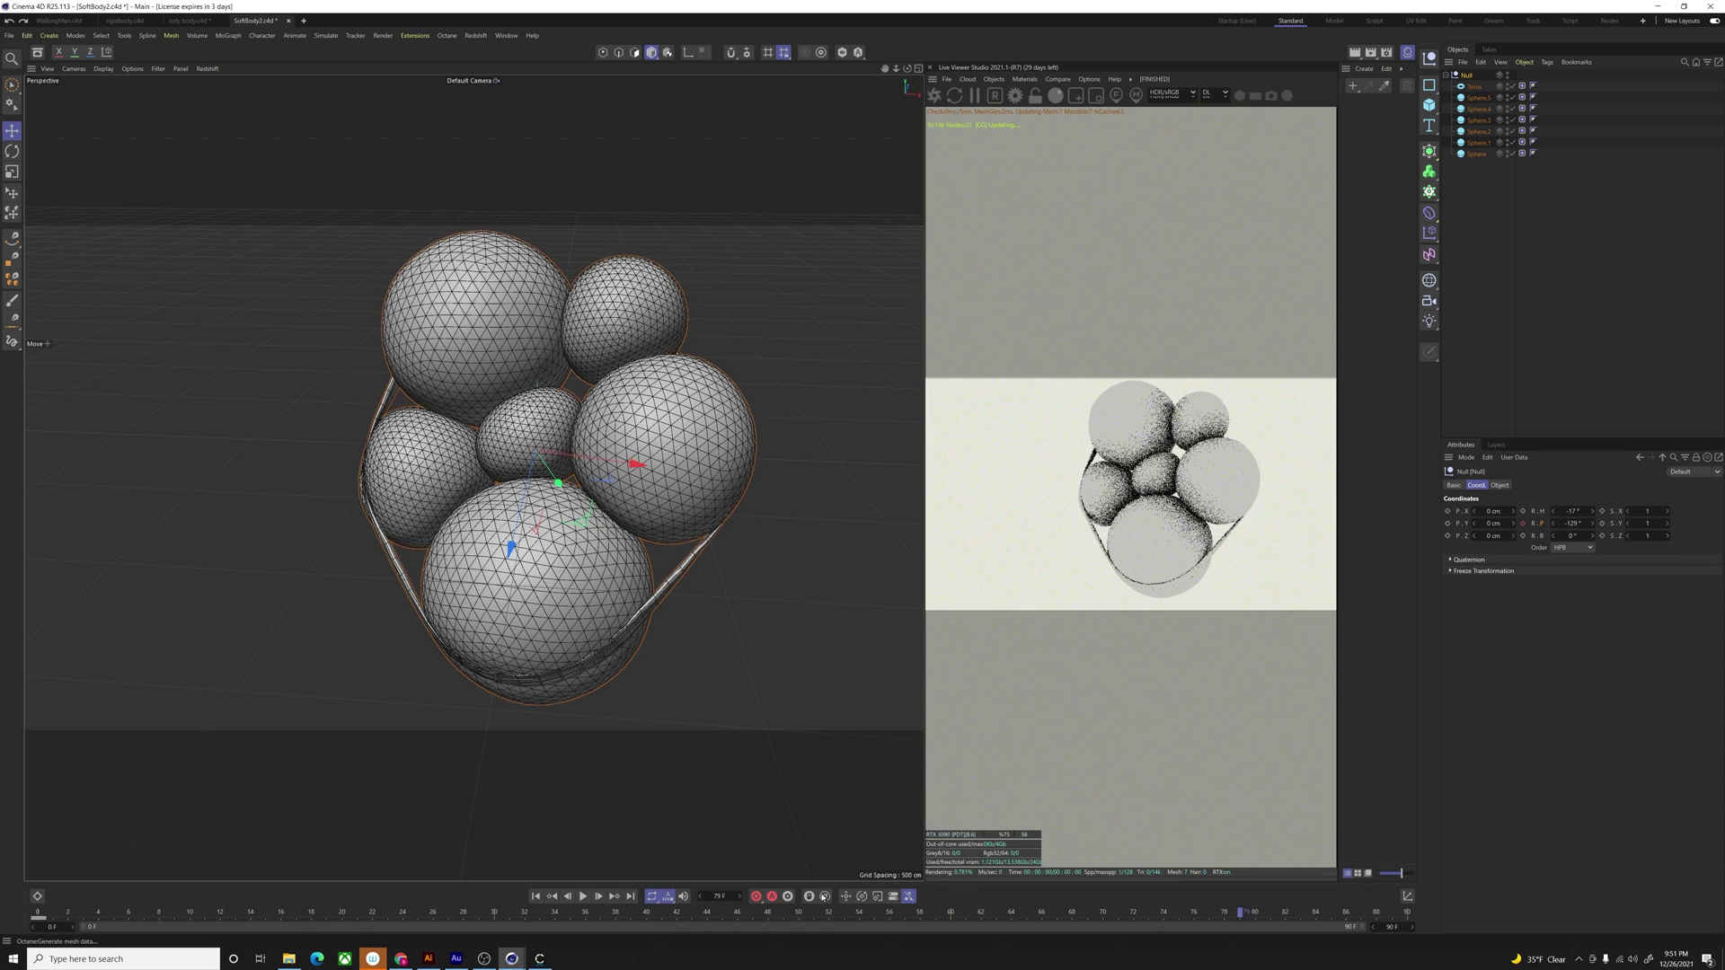
key(shift+f)
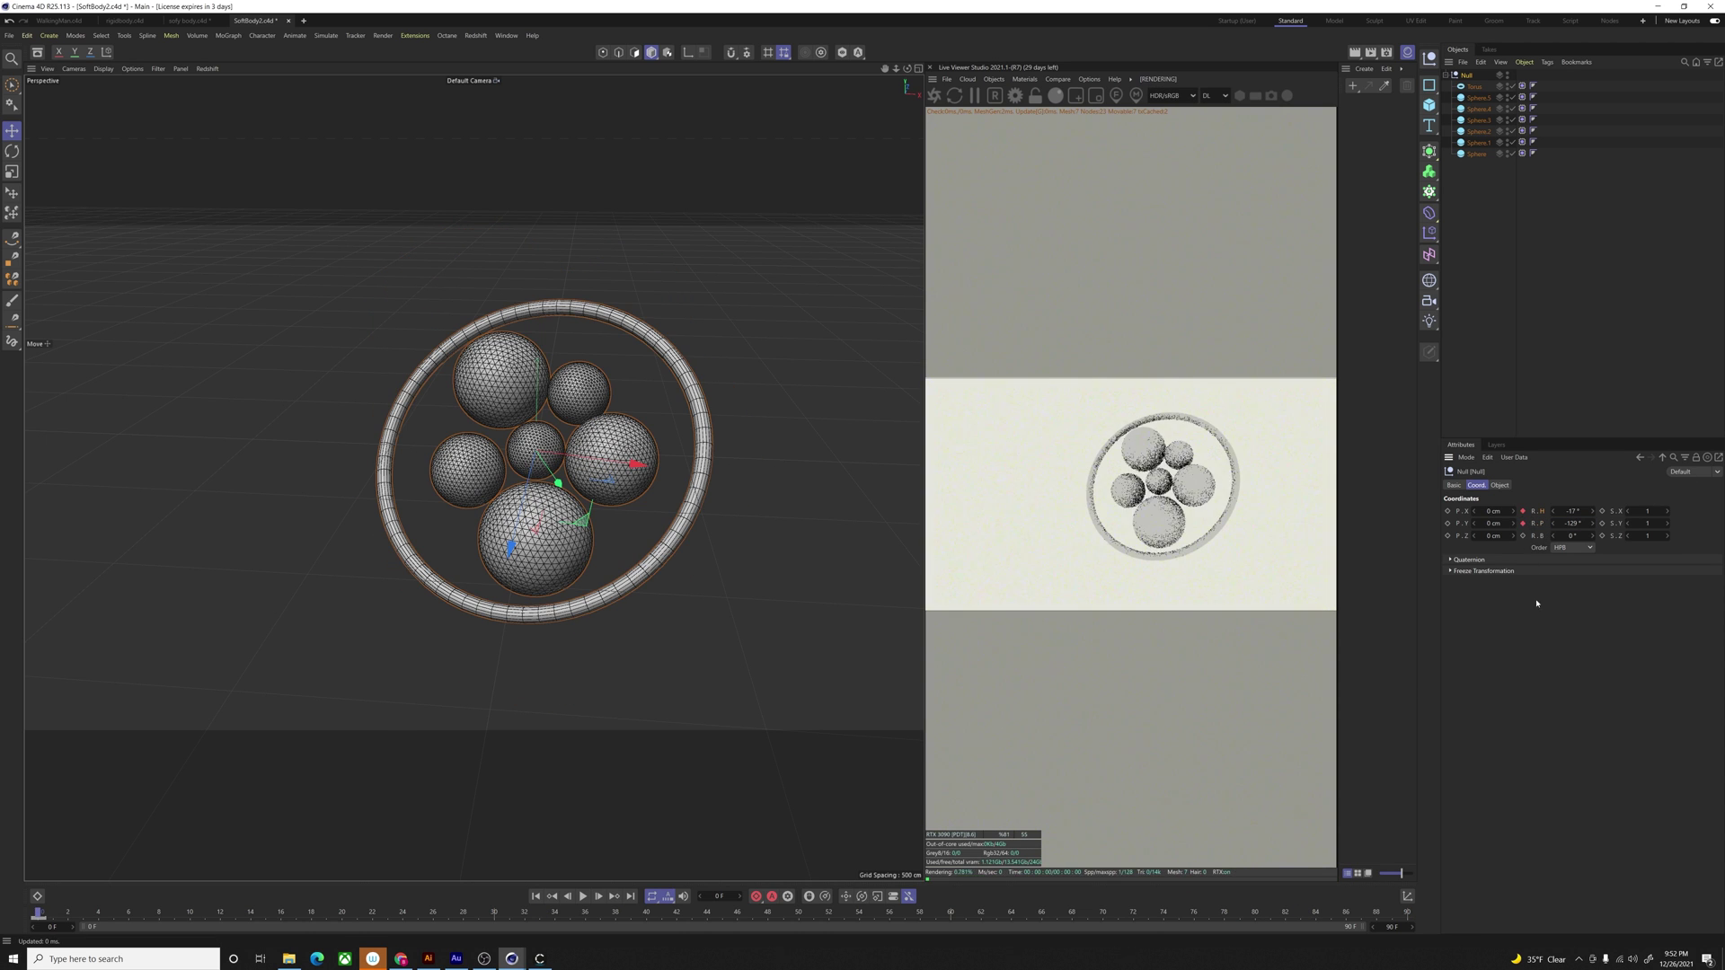
Step: Set the null's heading to 63° at frame 90 and keyframe it
key(shift+g)
drag(1569, 511, 1586, 512)
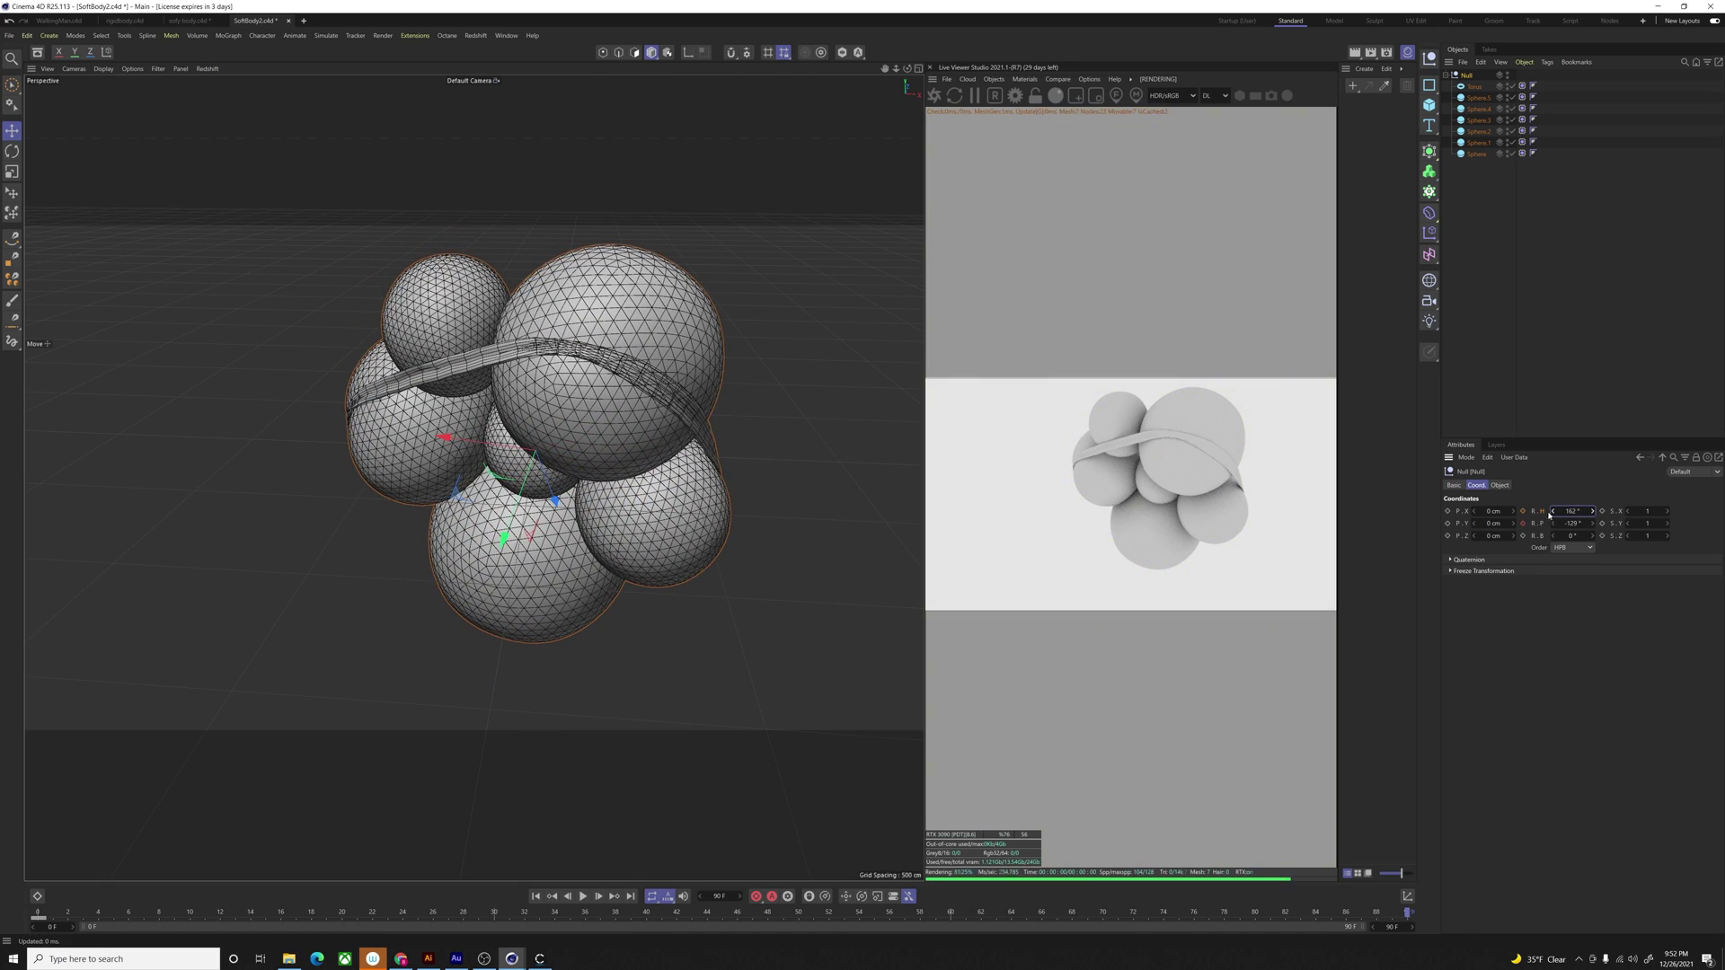
drag(1550, 515, 1556, 512)
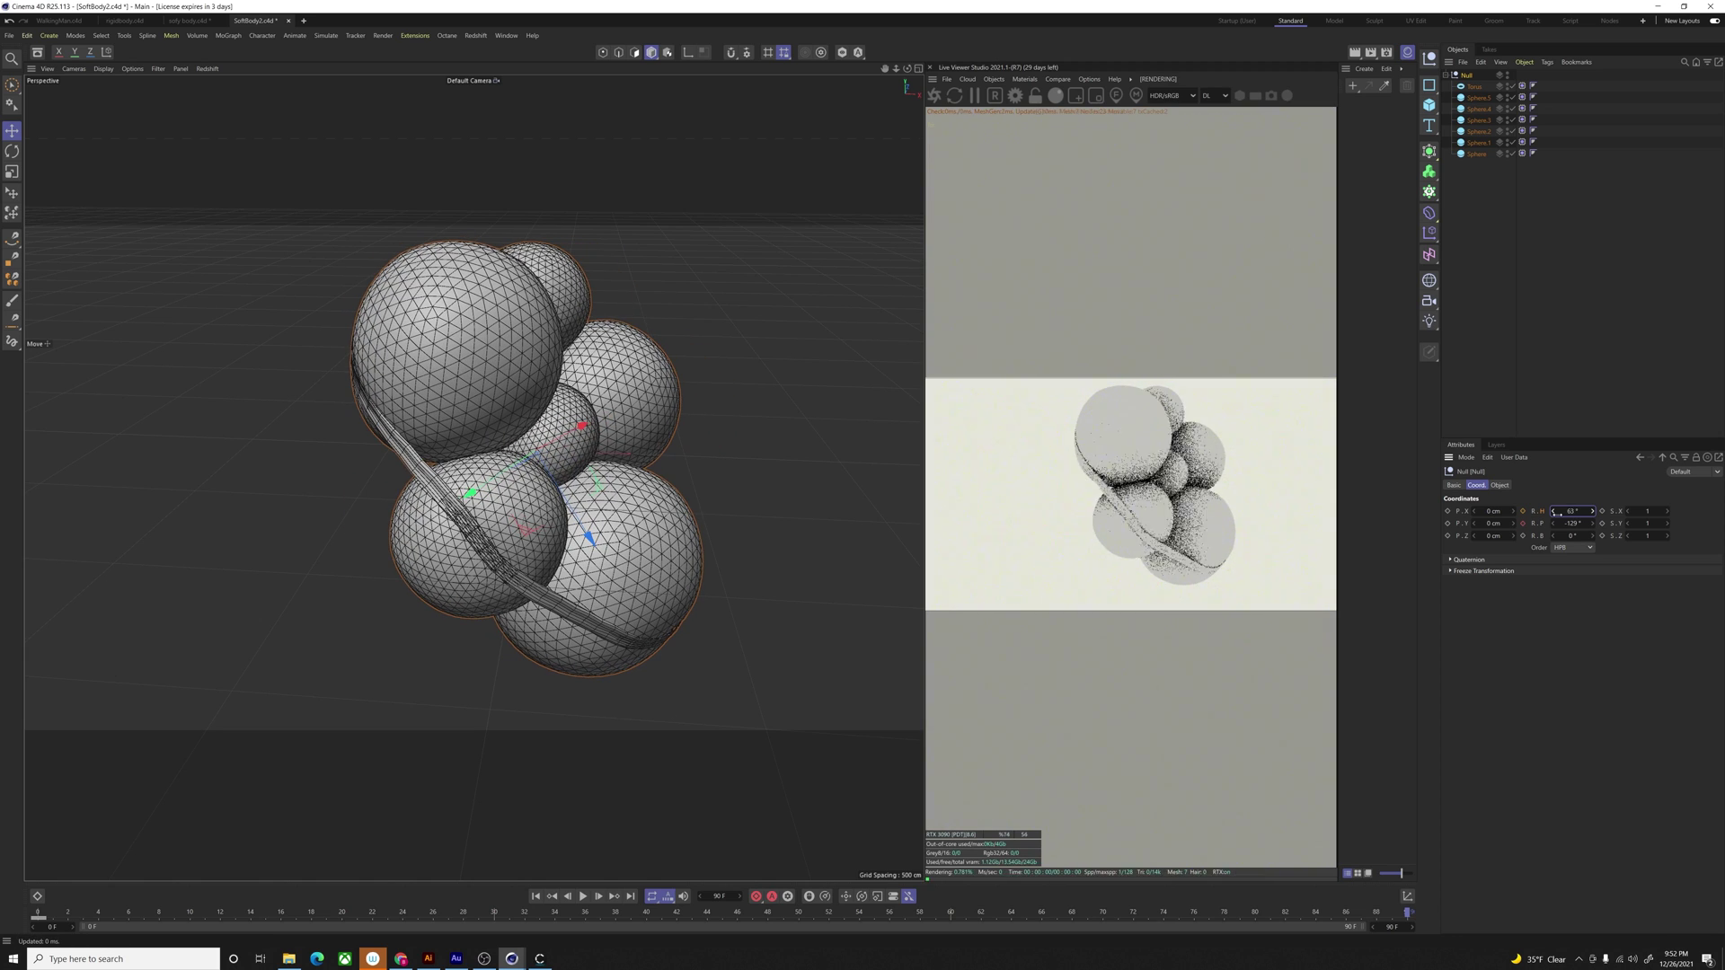
click(1523, 512)
Step: Scrub the timeline and play the animation from the first frame to check the rotating soft bodies
drag(1365, 912, 17, 761)
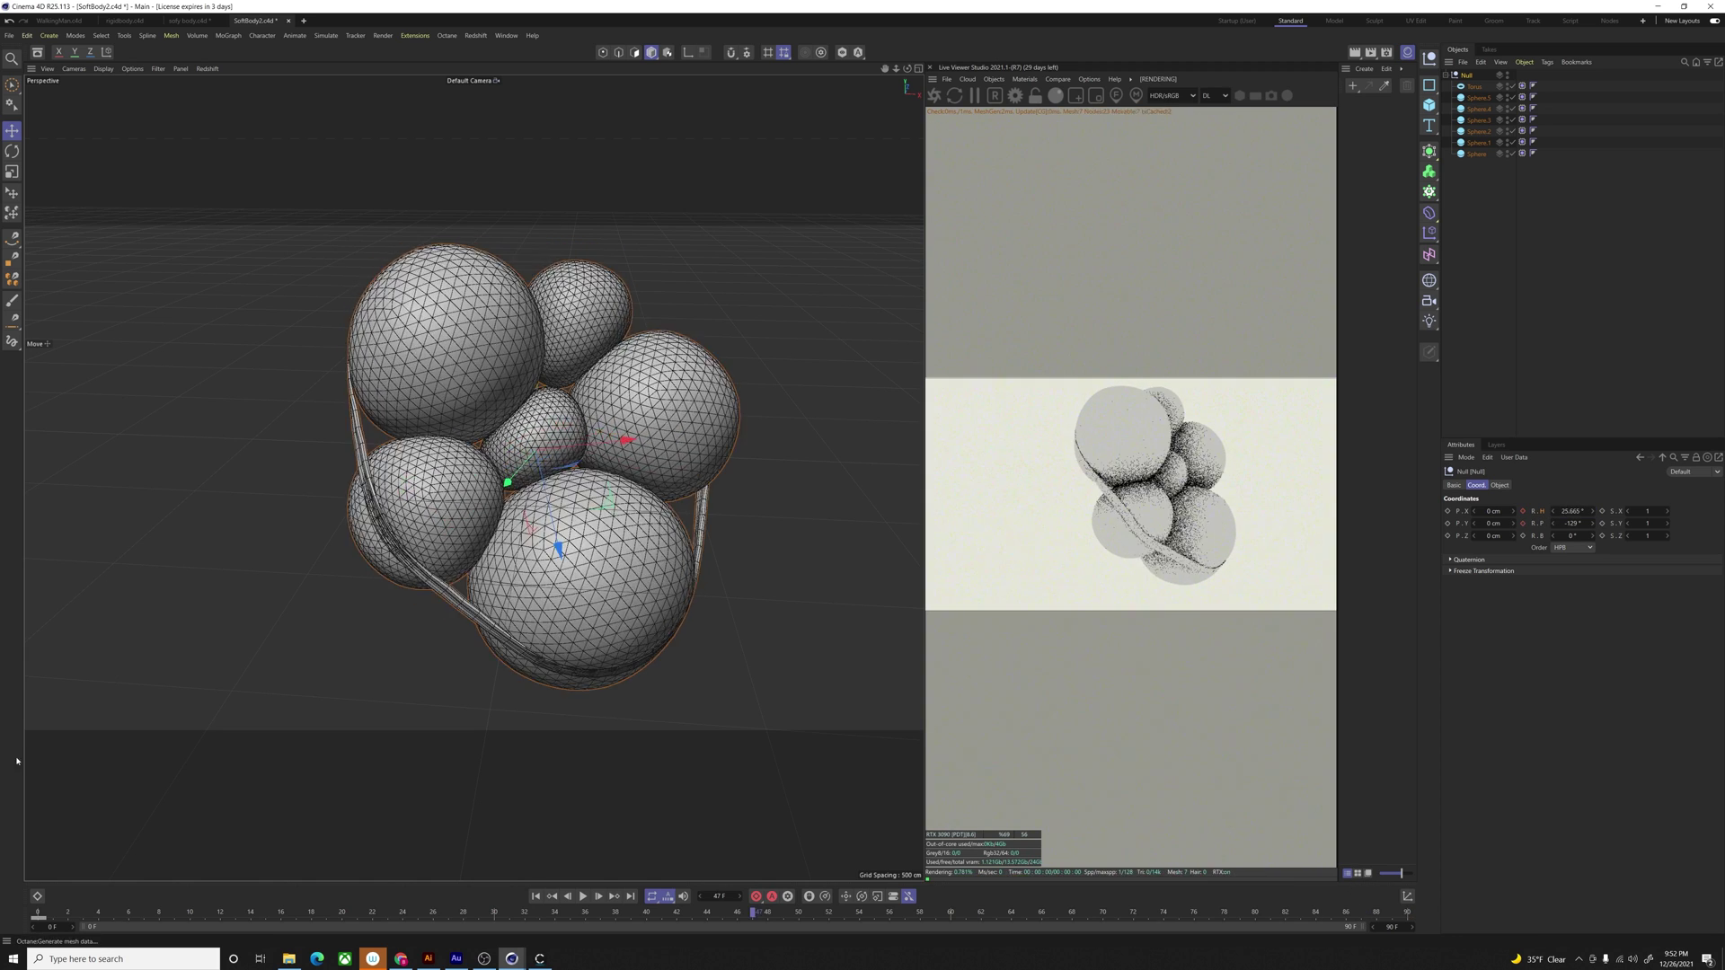
key(shift+f)
key(F8)
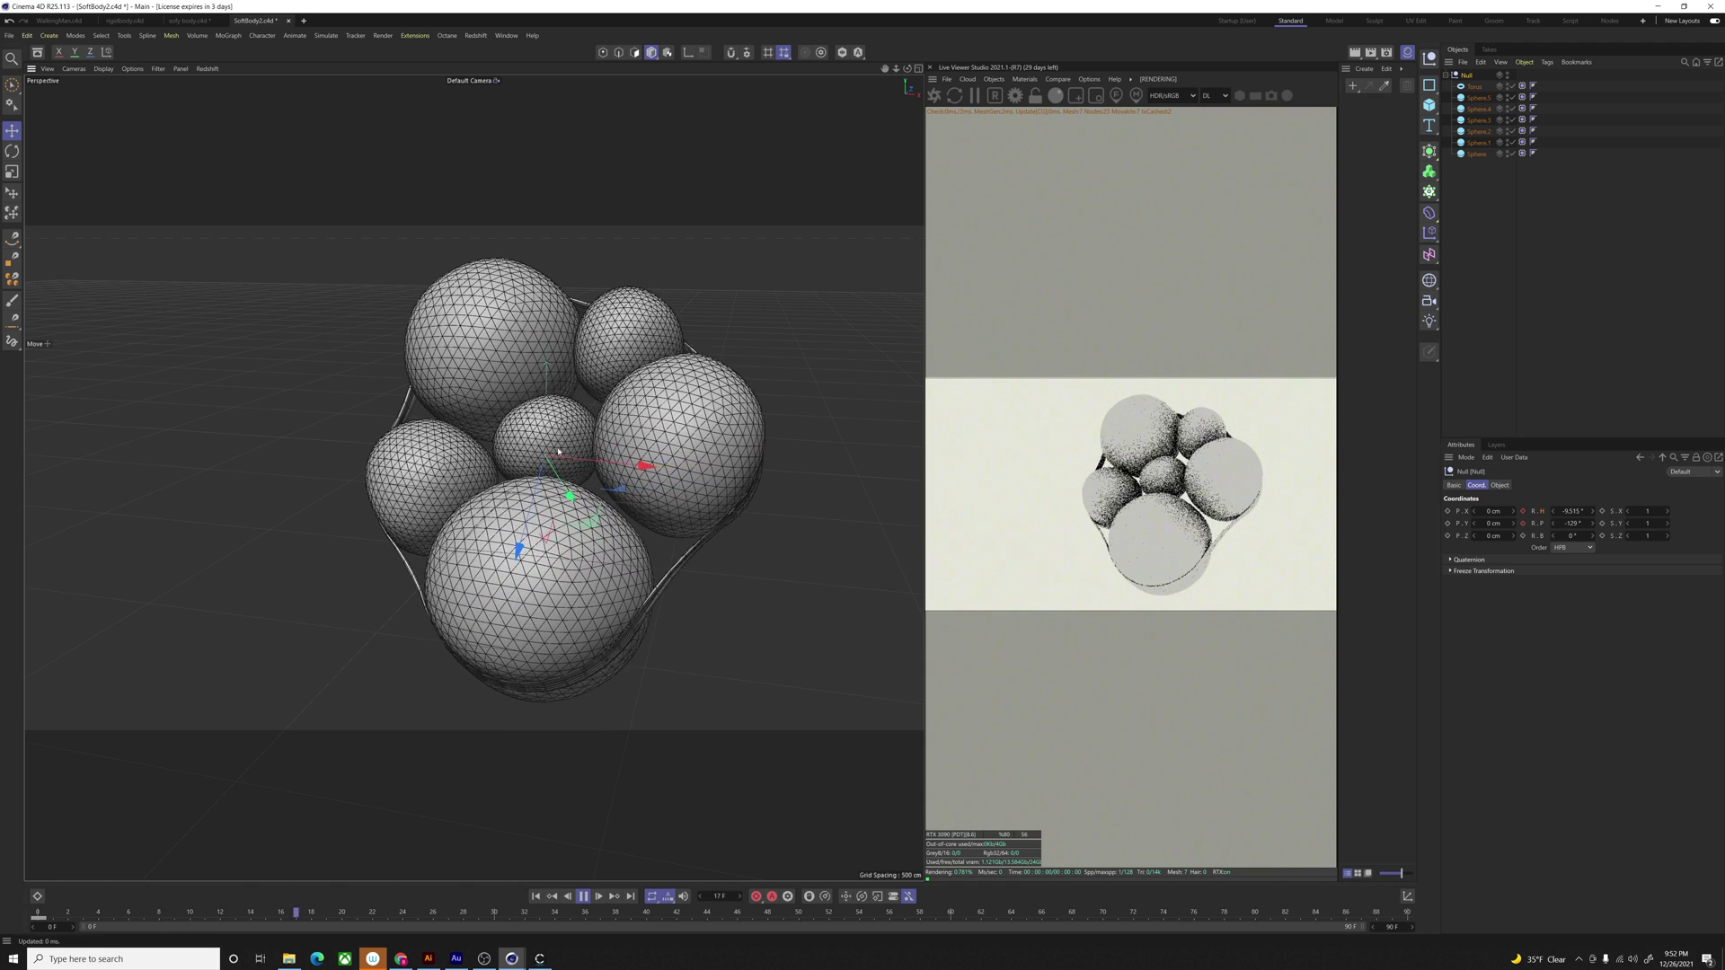
click(583, 895)
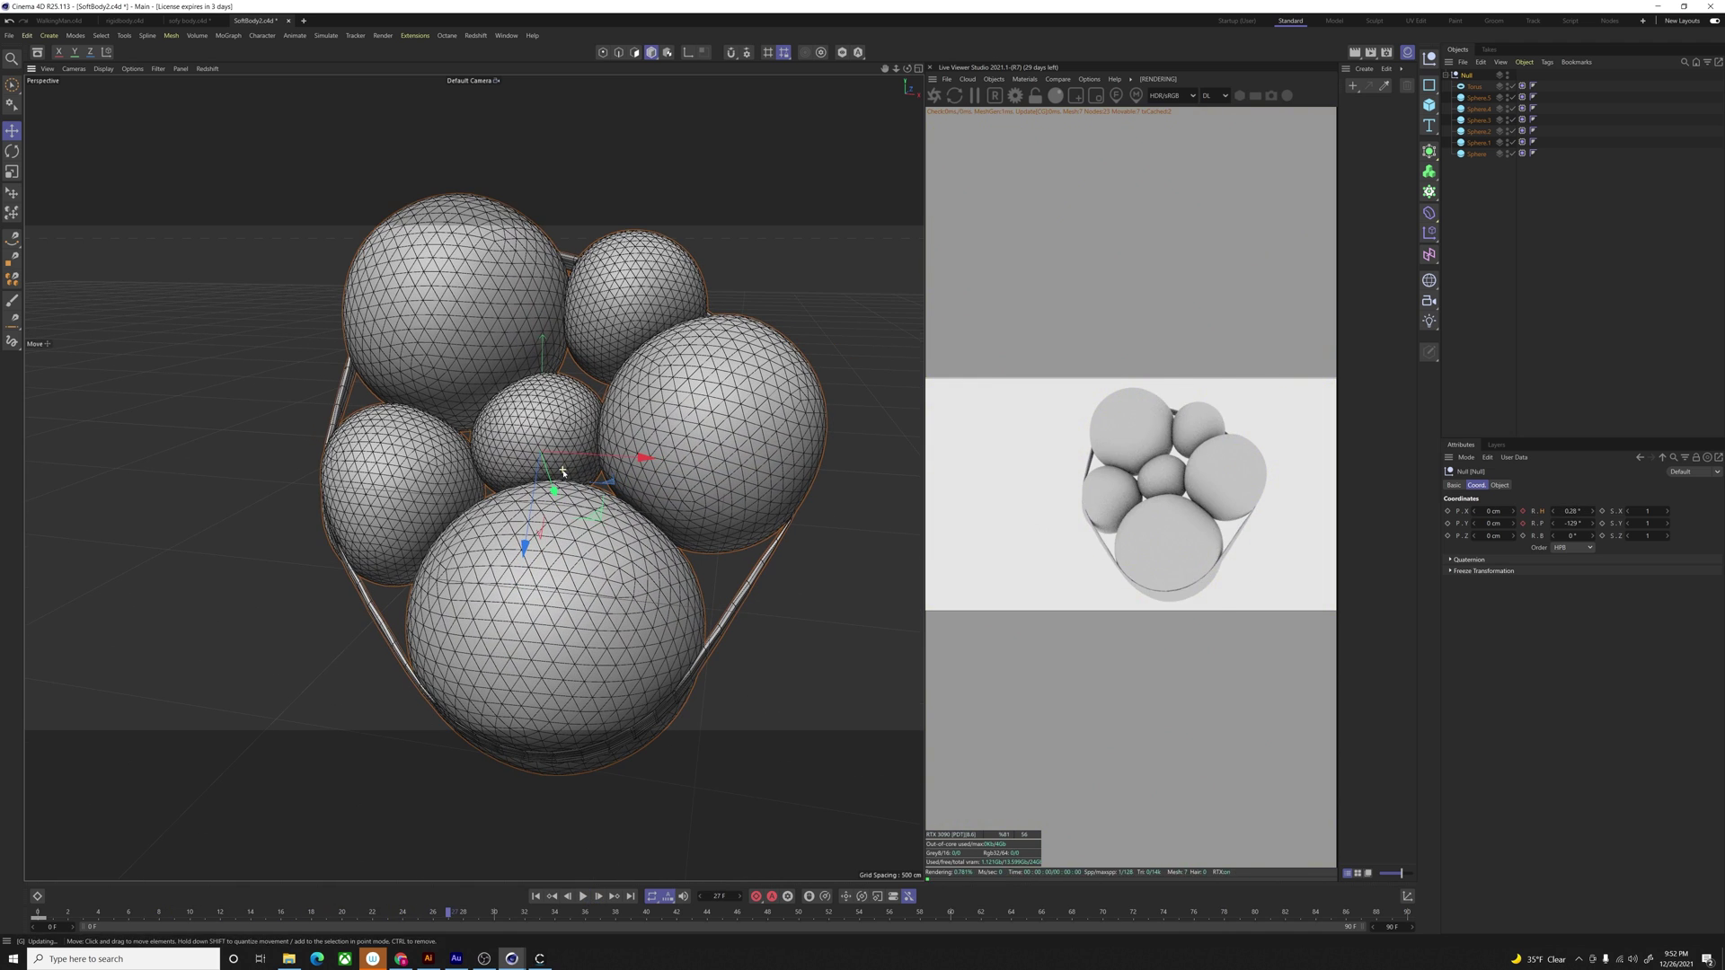
Step: Set the render output size to 2160 by 2160 pixels in the render settings
click(446, 36)
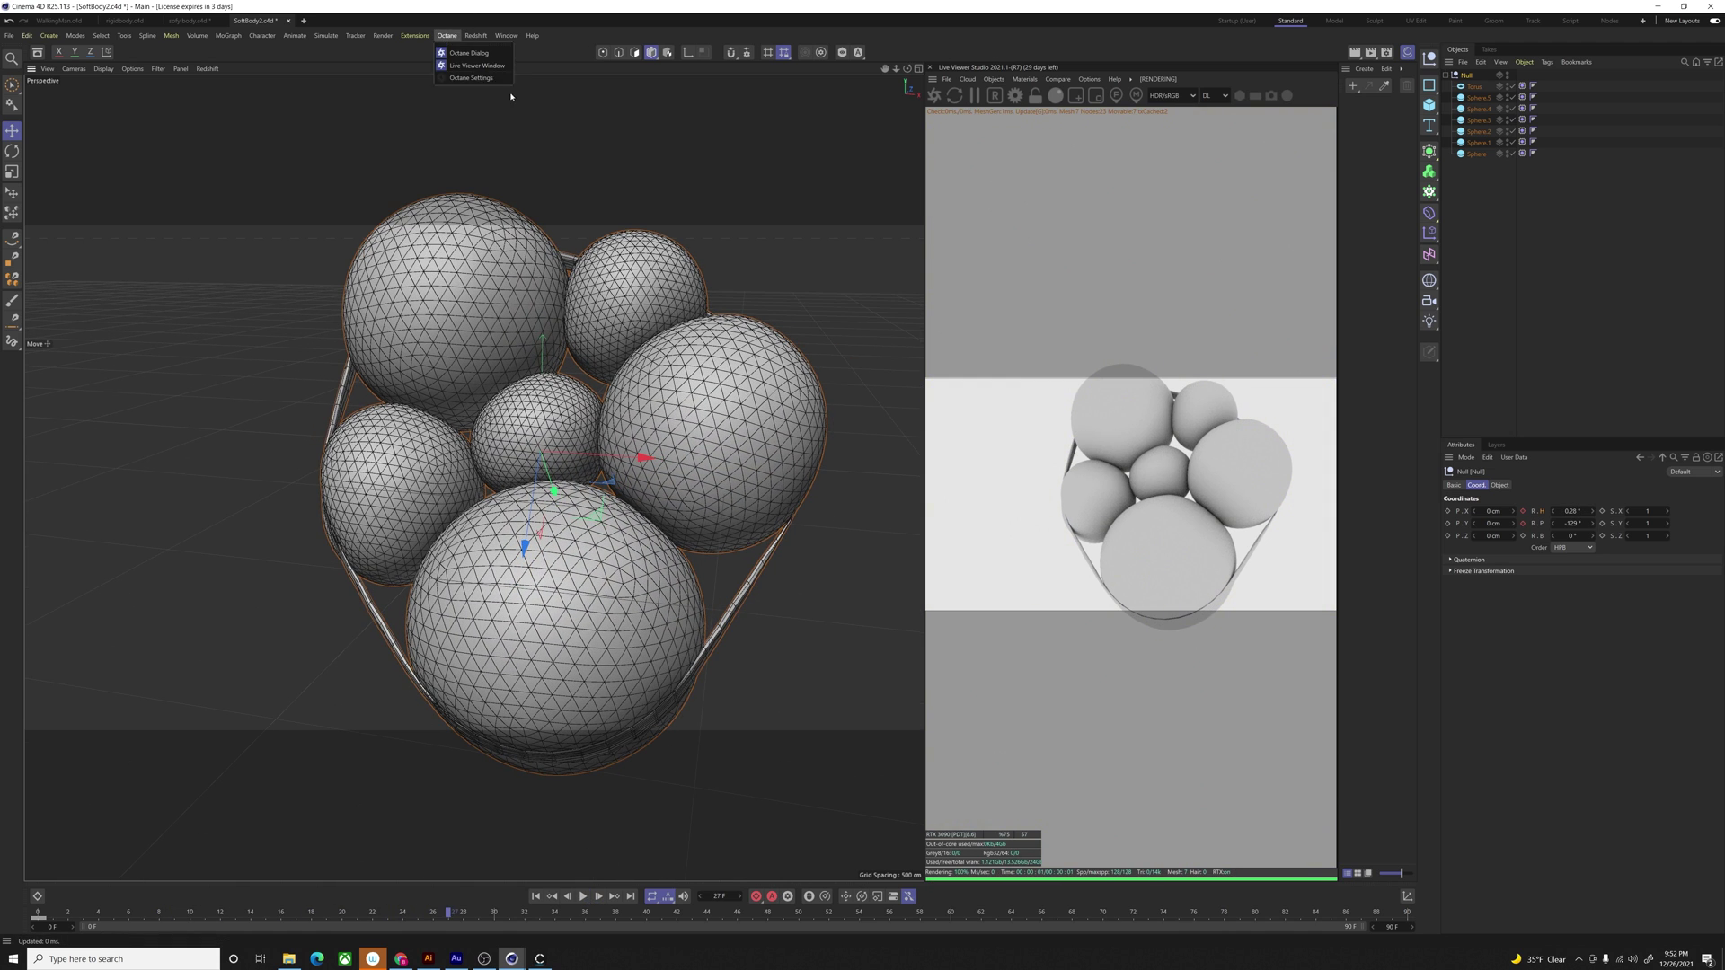
mouse_move(390, 37)
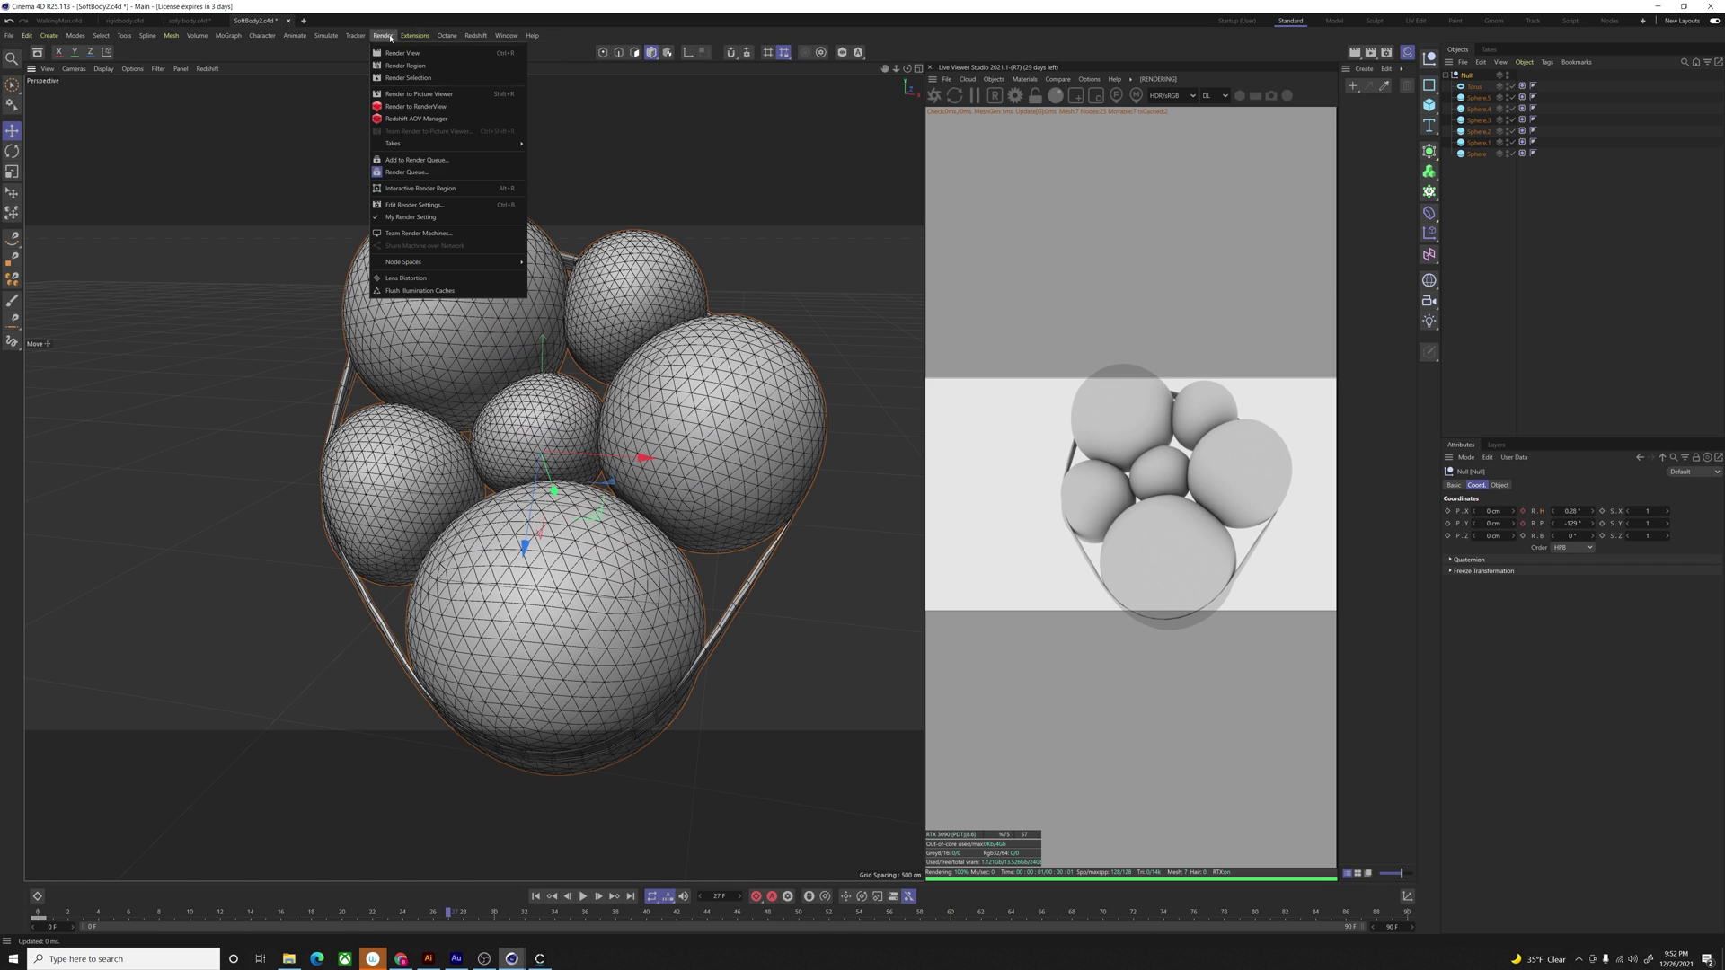
click(414, 205)
click(455, 243)
double_click(628, 255)
text(21160)
key(Tab)
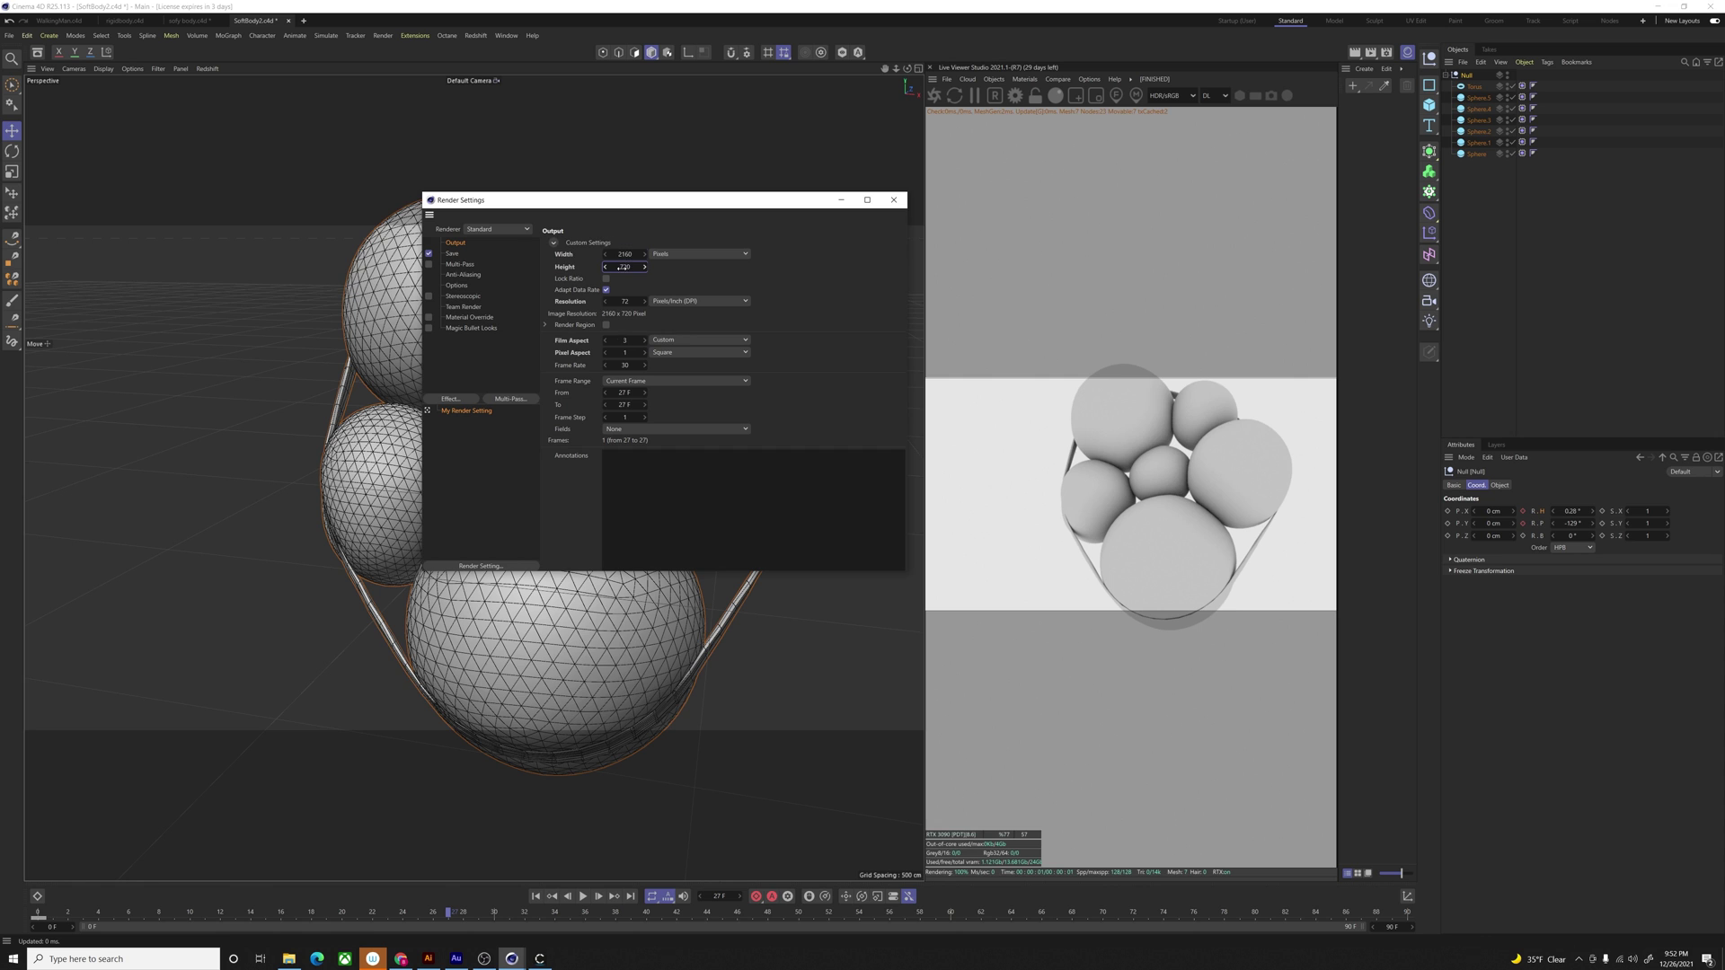
text(2160)
Step: Set the renderer to Octane Renderer and the frame range to All Frames
click(499, 229)
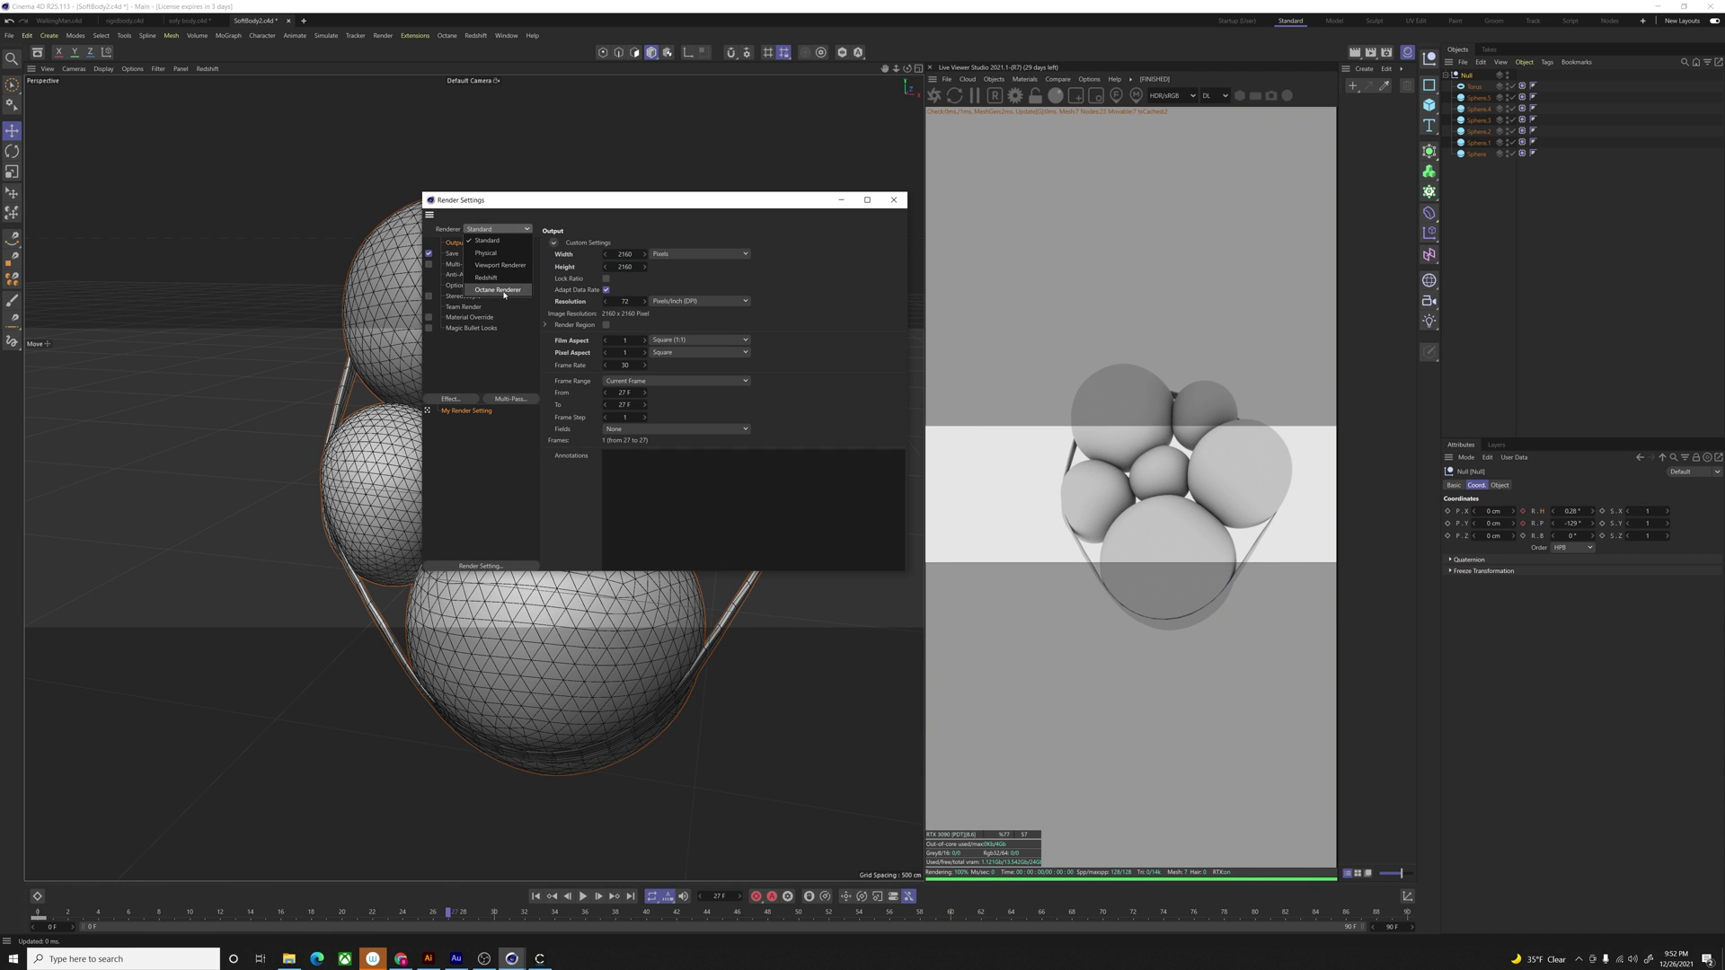
click(501, 296)
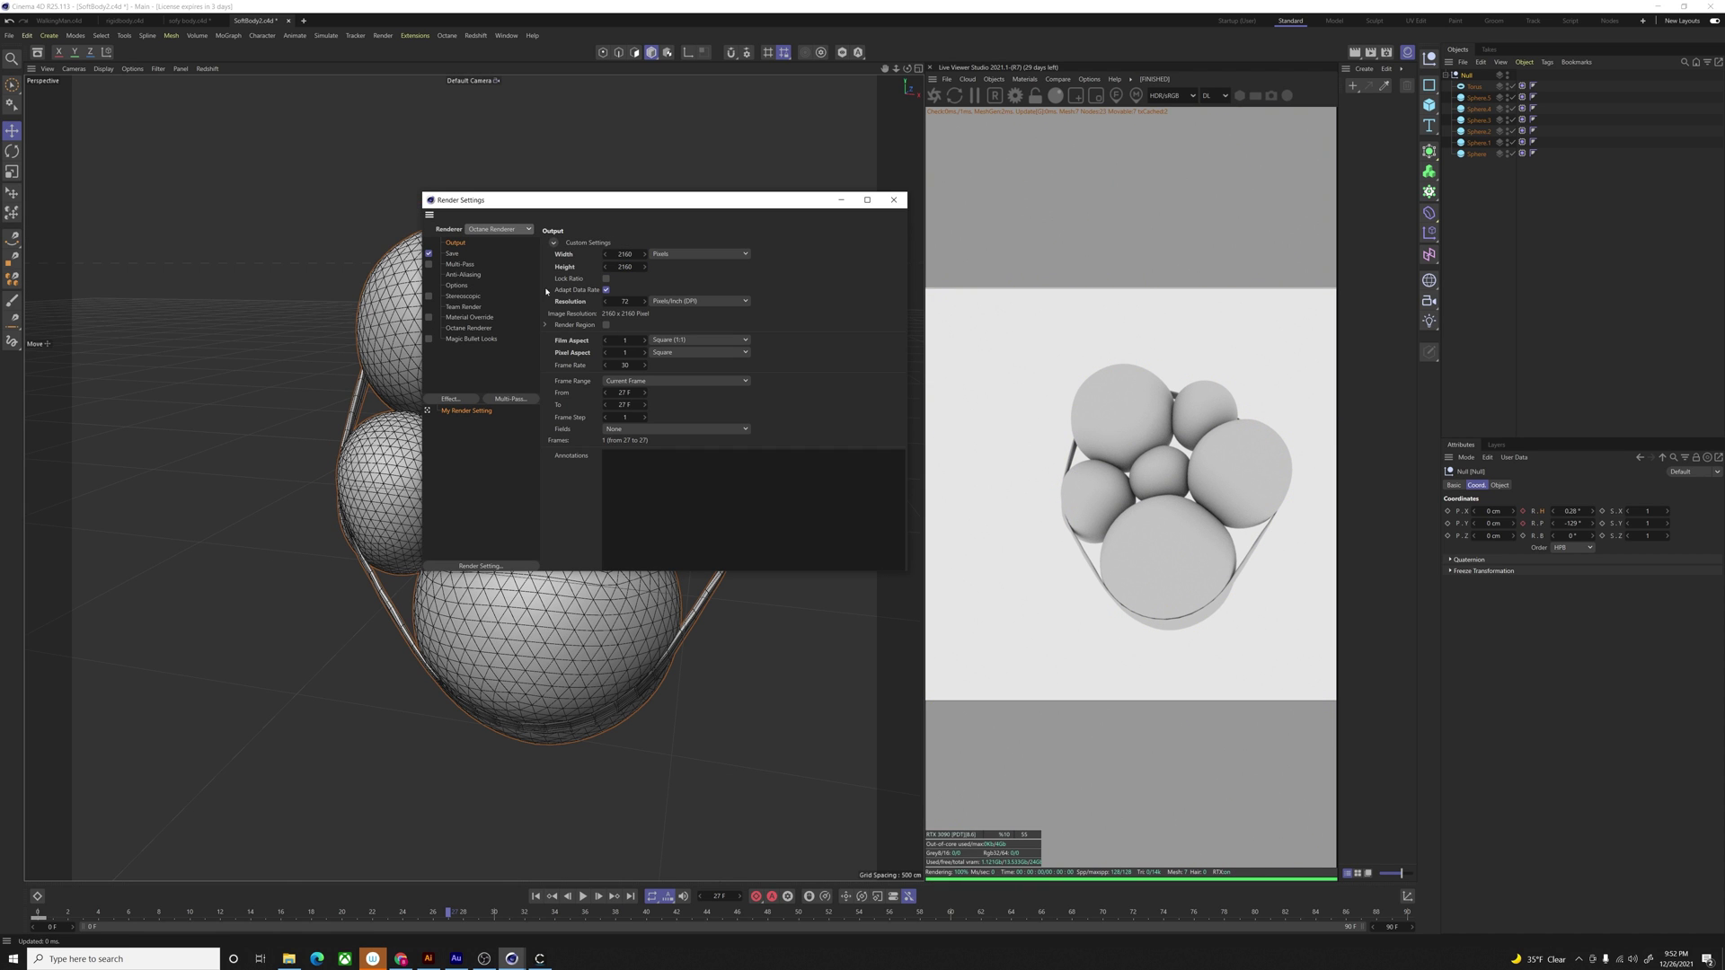
click(653, 382)
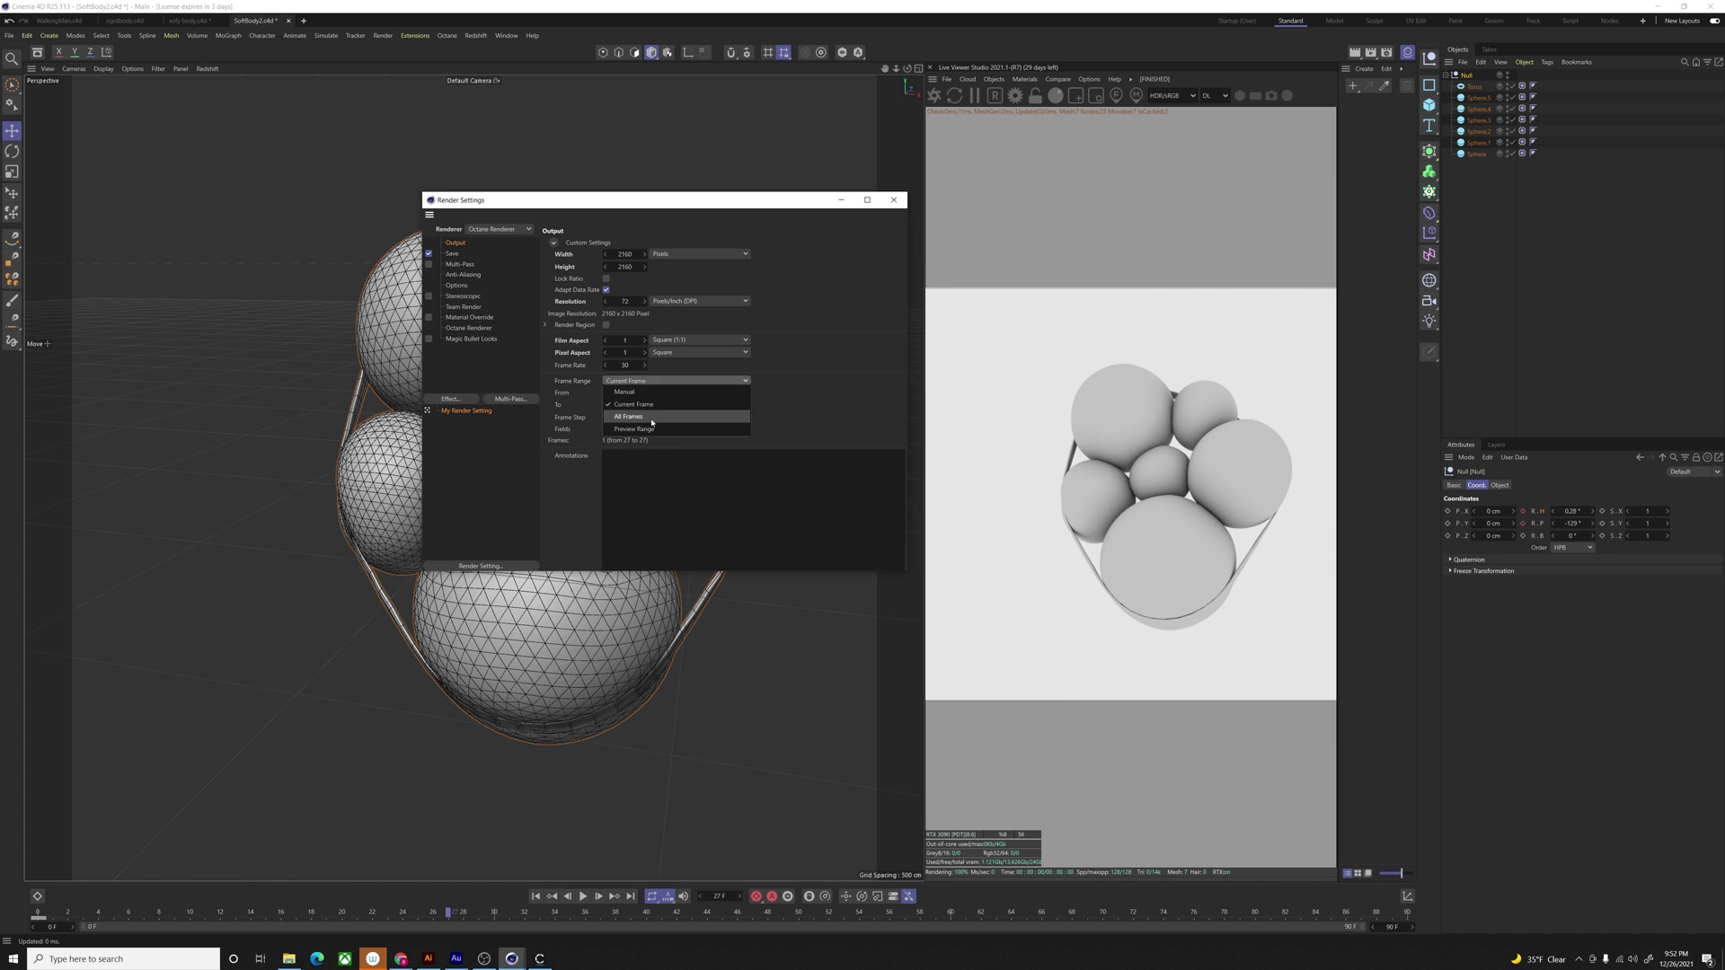
click(649, 417)
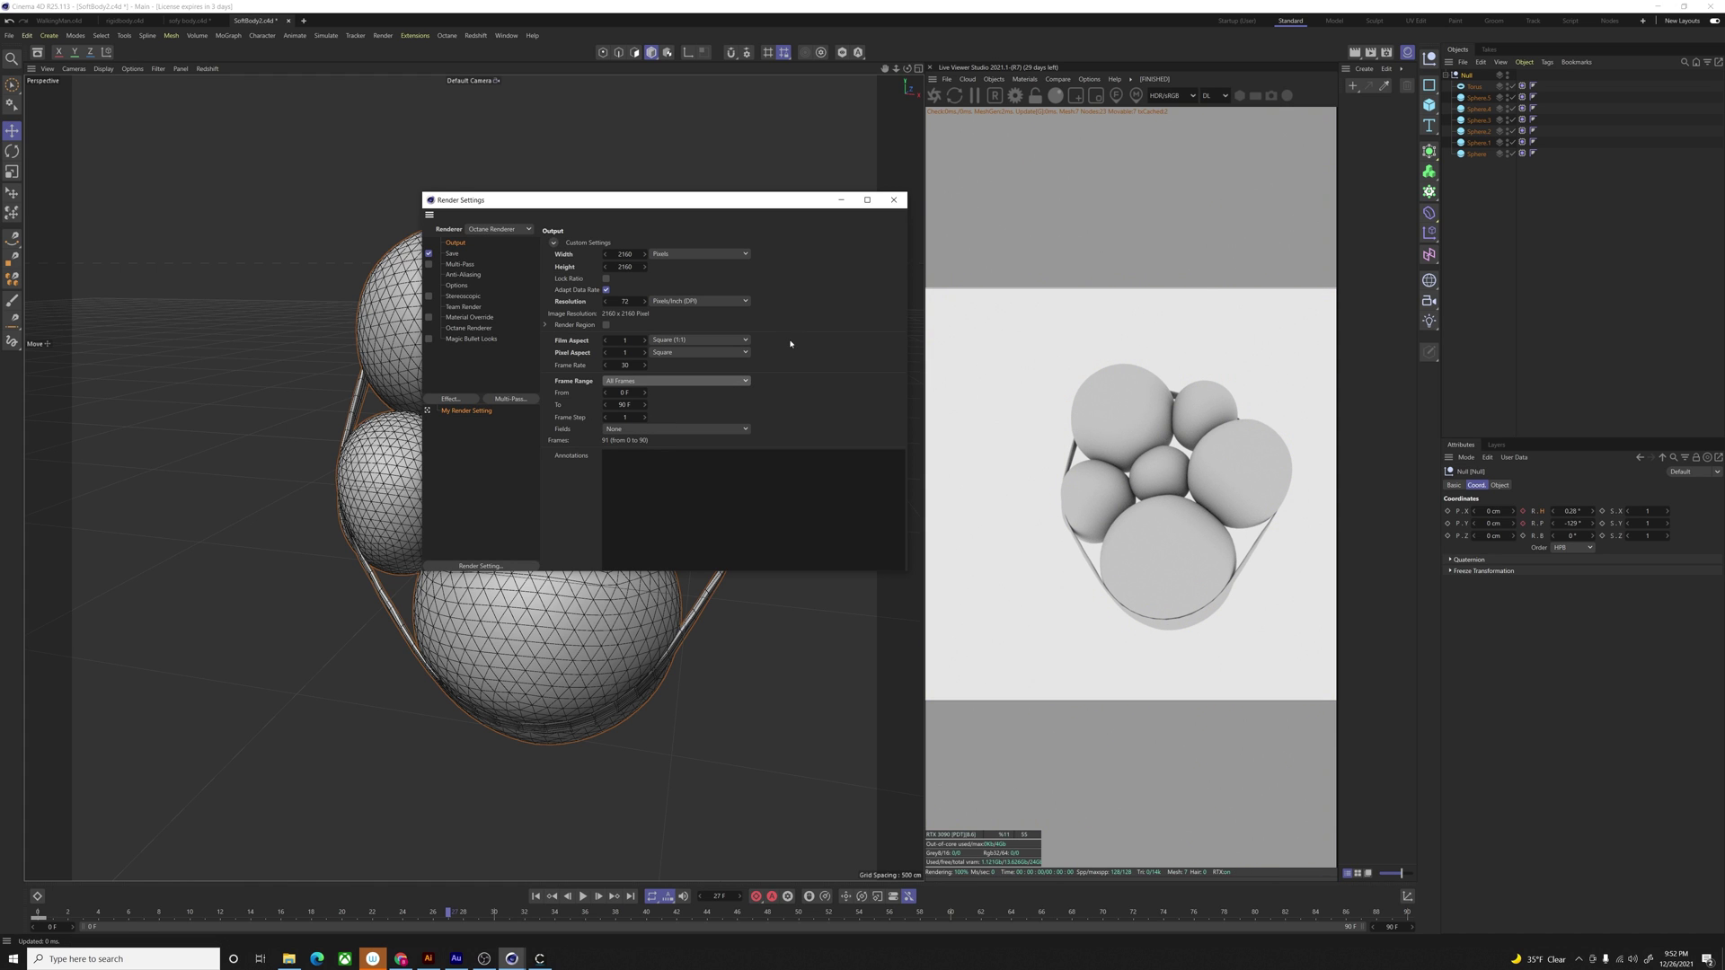
Step: Set the render output to save as softbodytutorial in the tutorial Renders folder
click(449, 253)
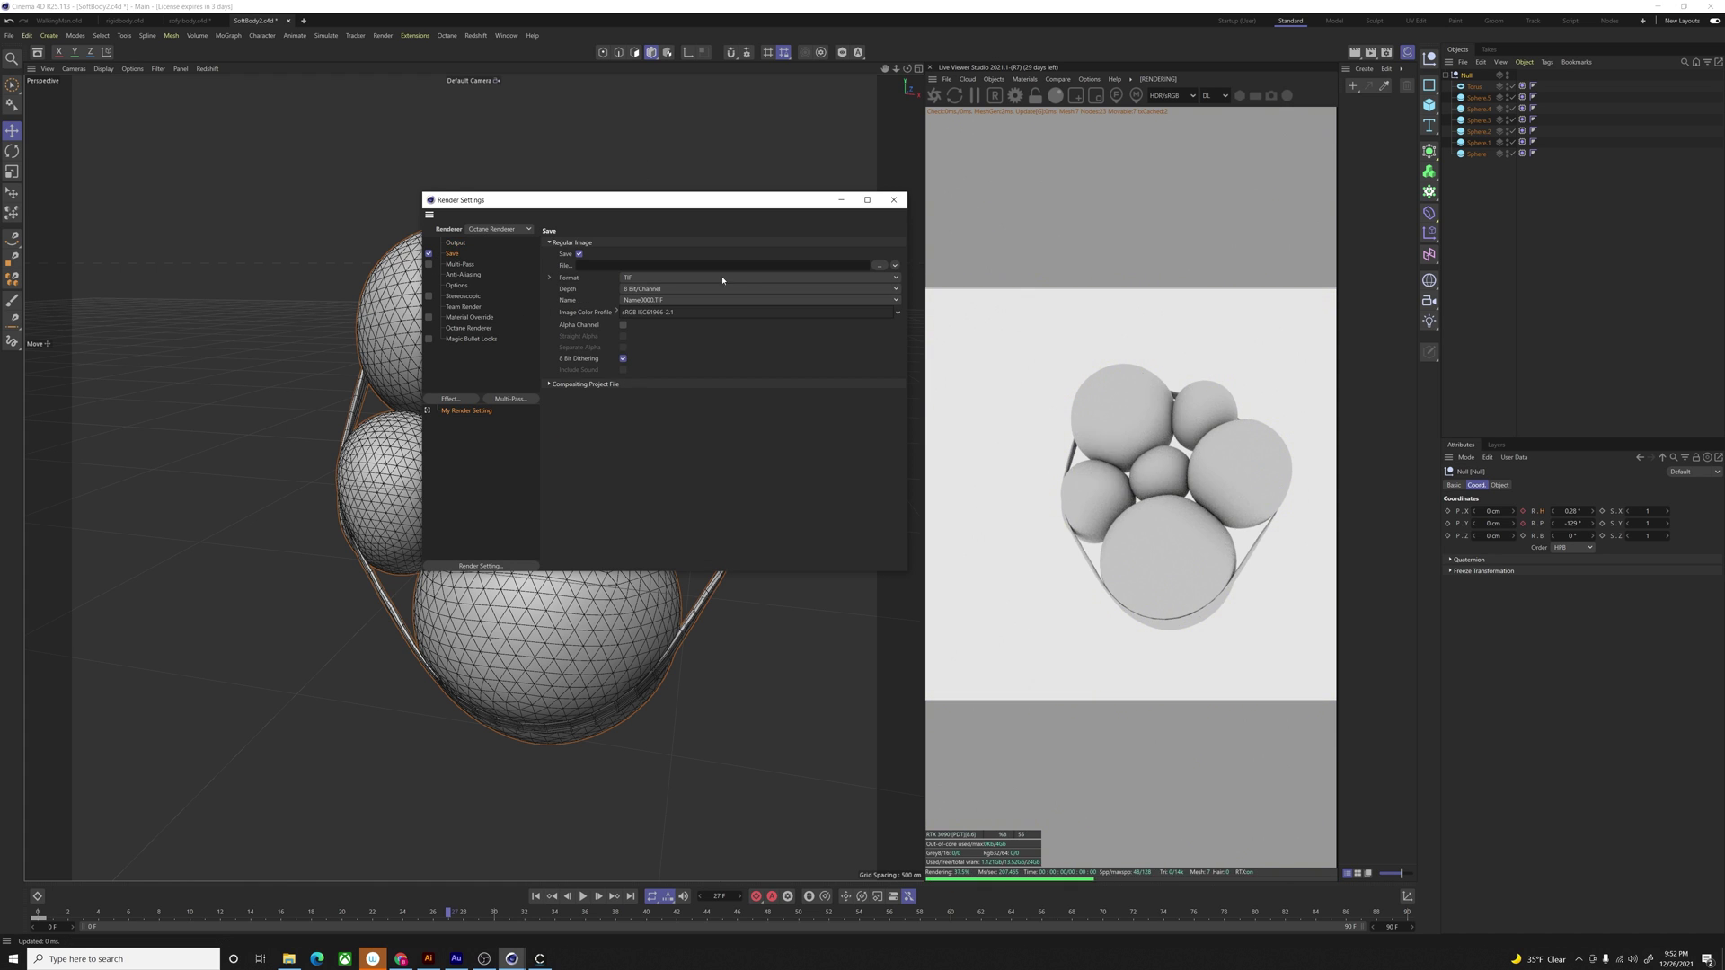
click(877, 267)
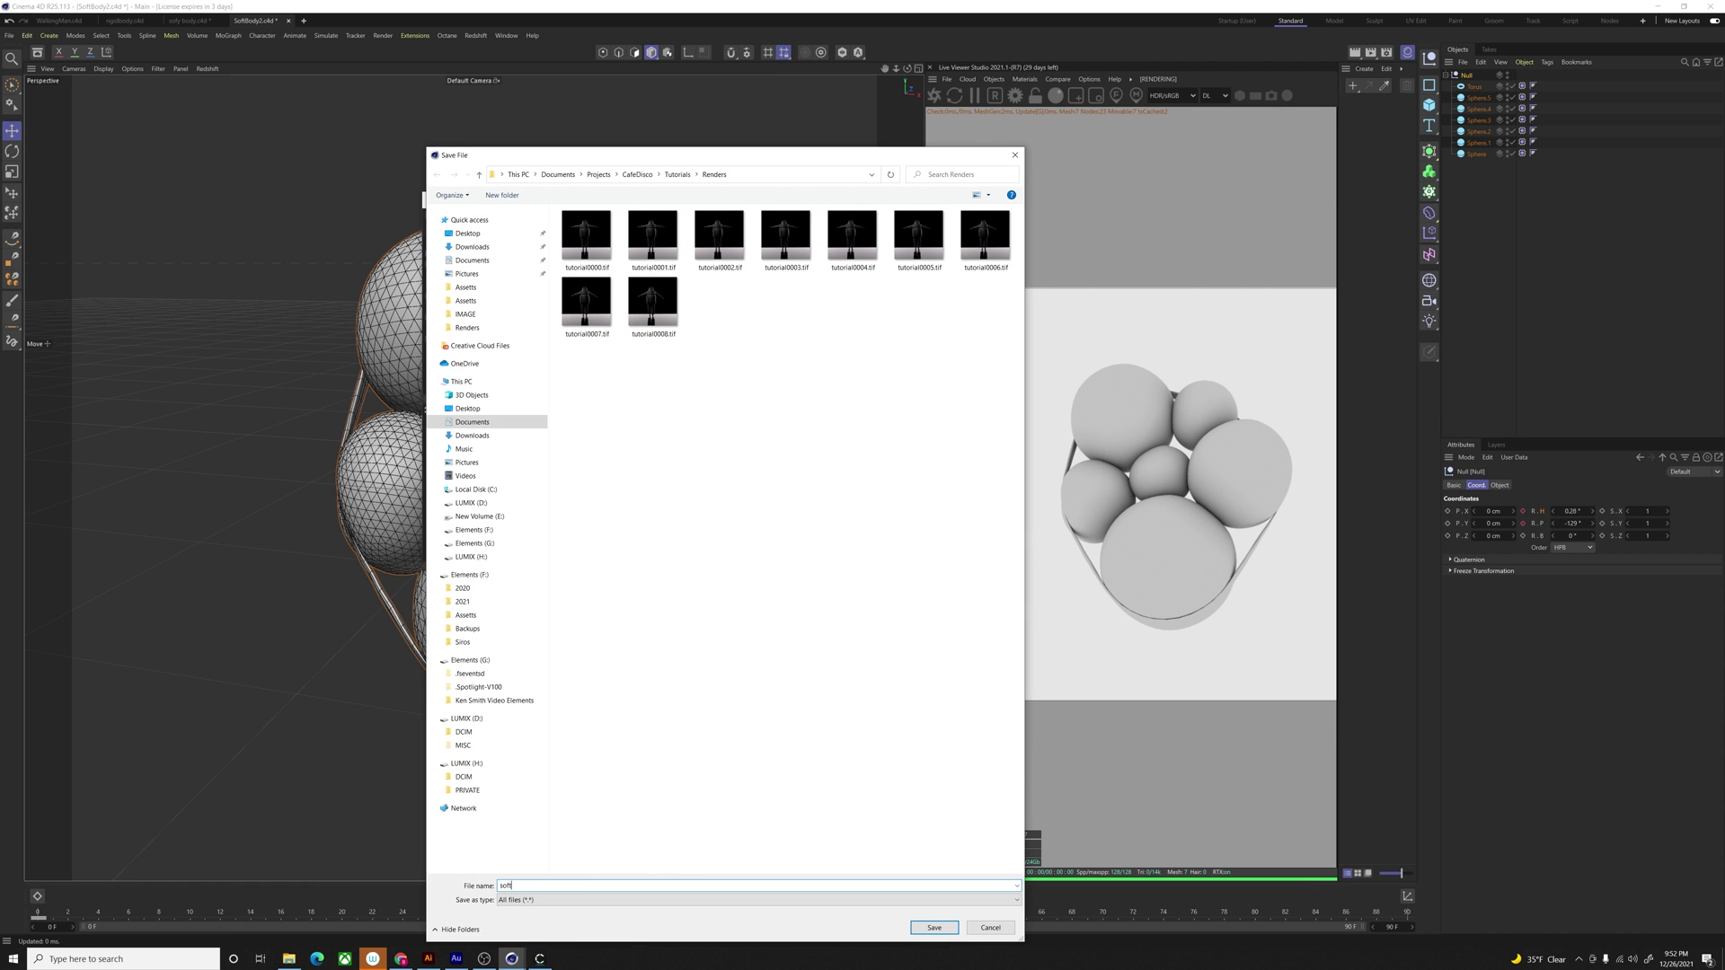
text(softbodytutorial)
key(Return)
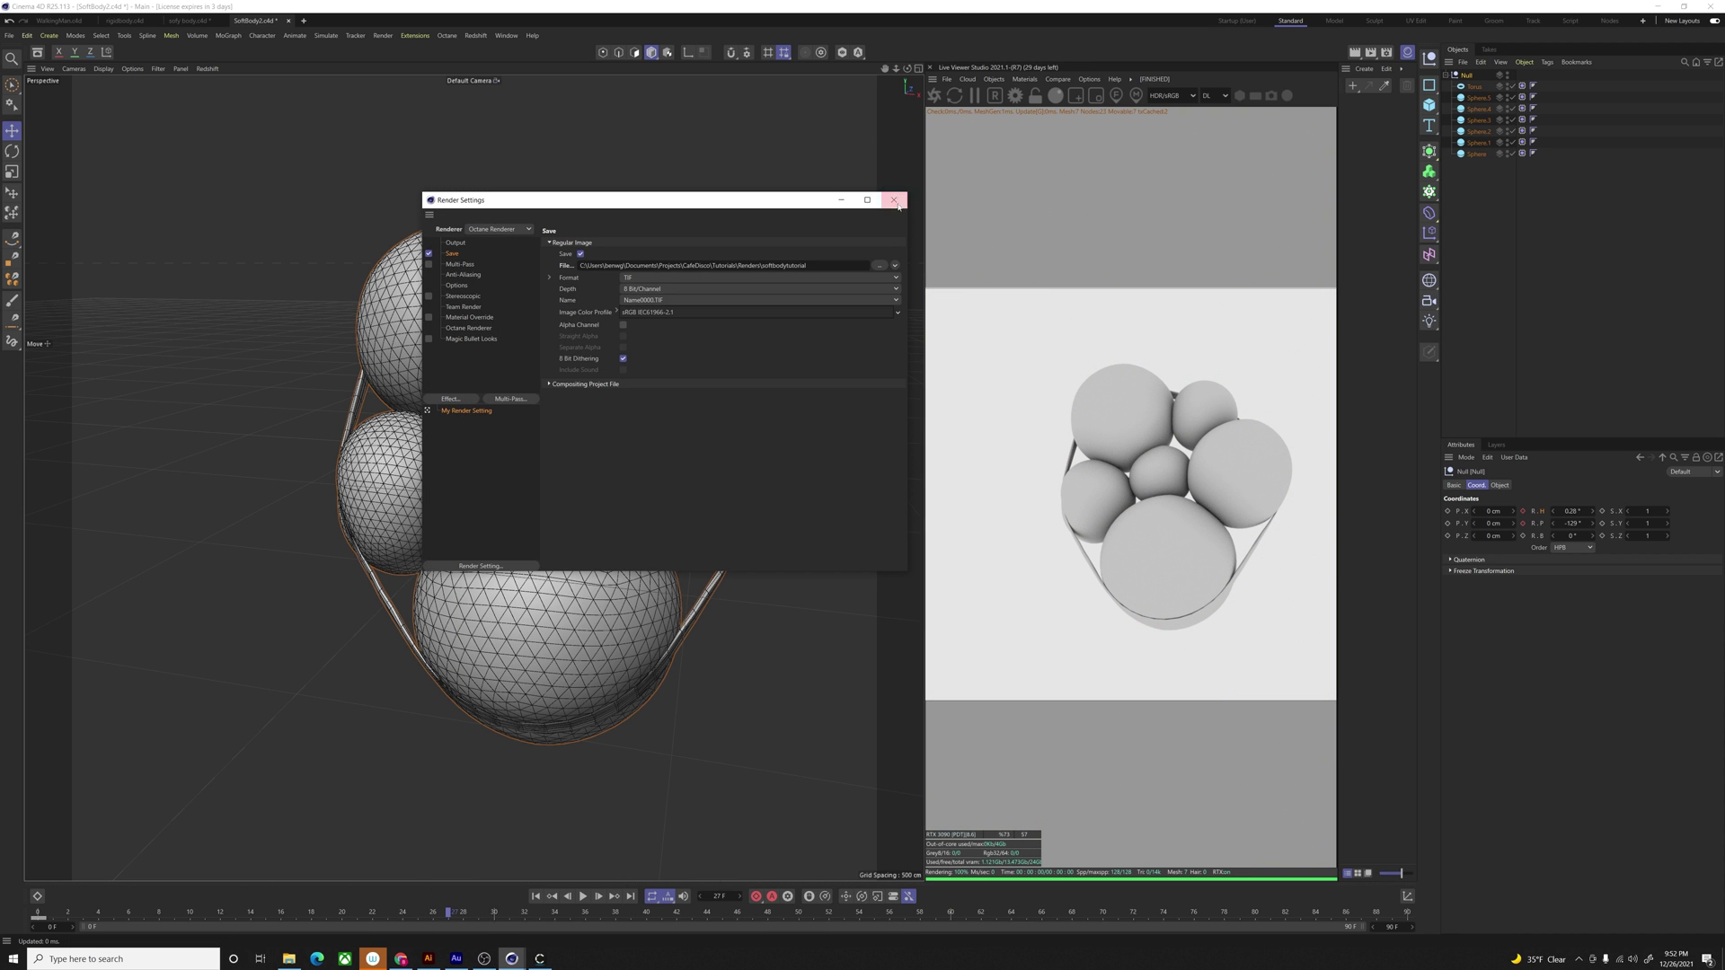
click(894, 200)
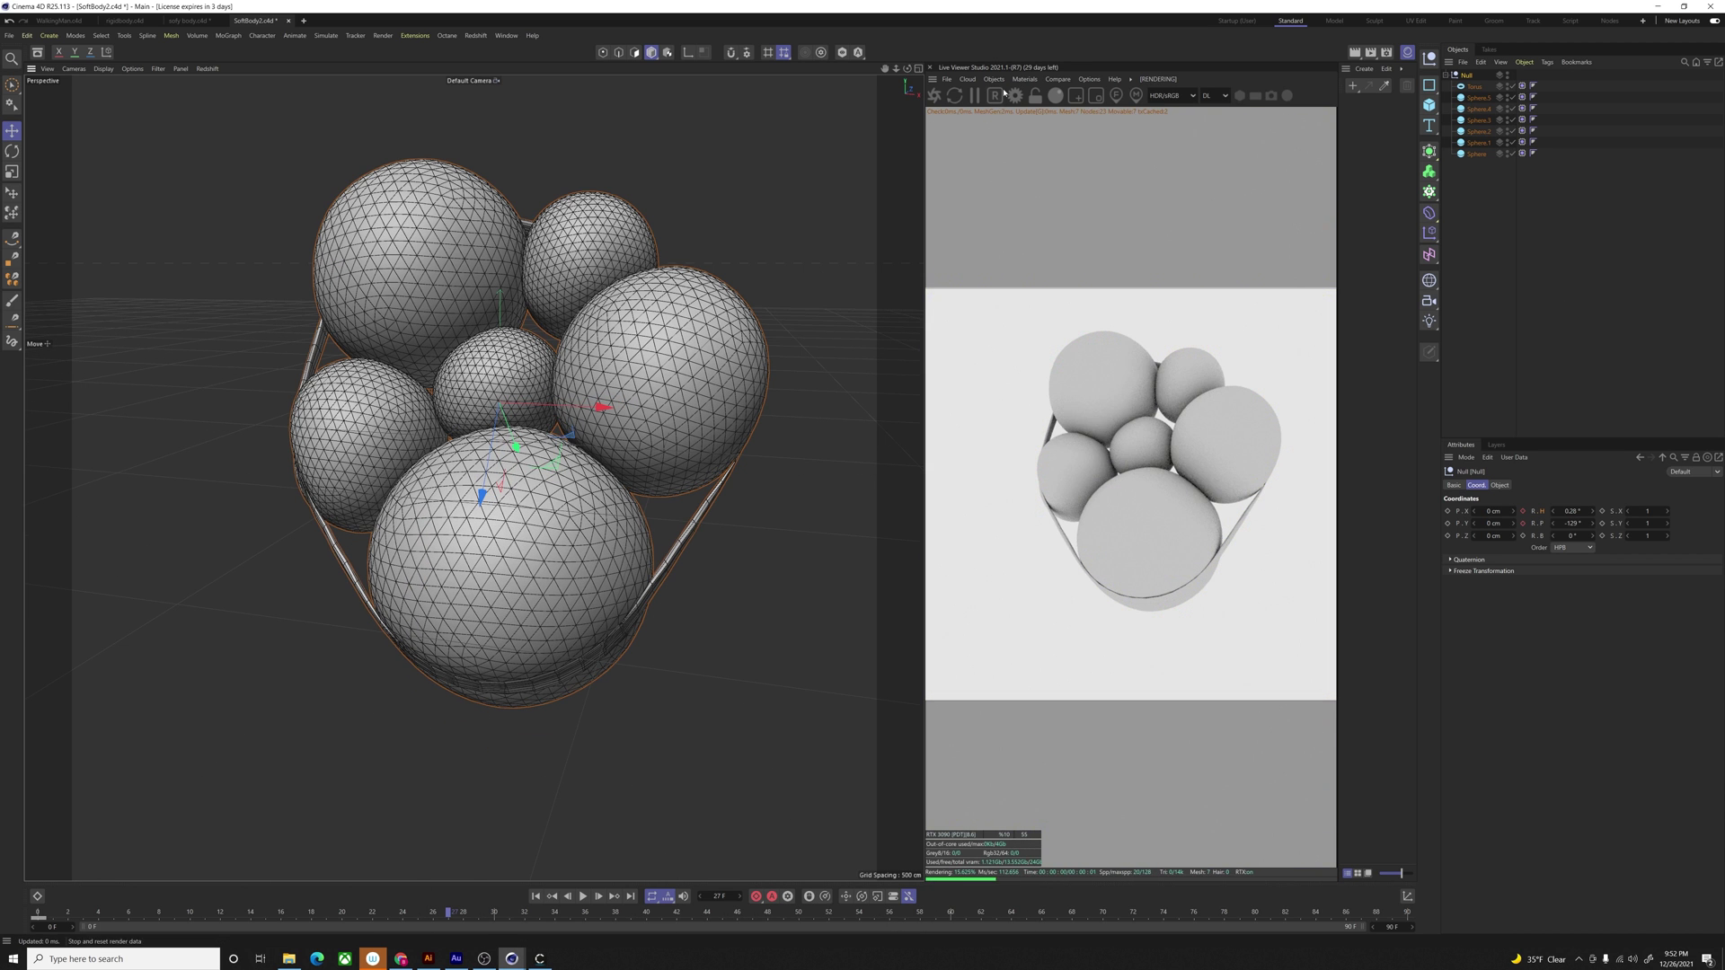
Step: Add an Octane HDRI environment and an Octane area light to the scene
click(1019, 80)
mouse_move(998, 80)
mouse_move(1039, 135)
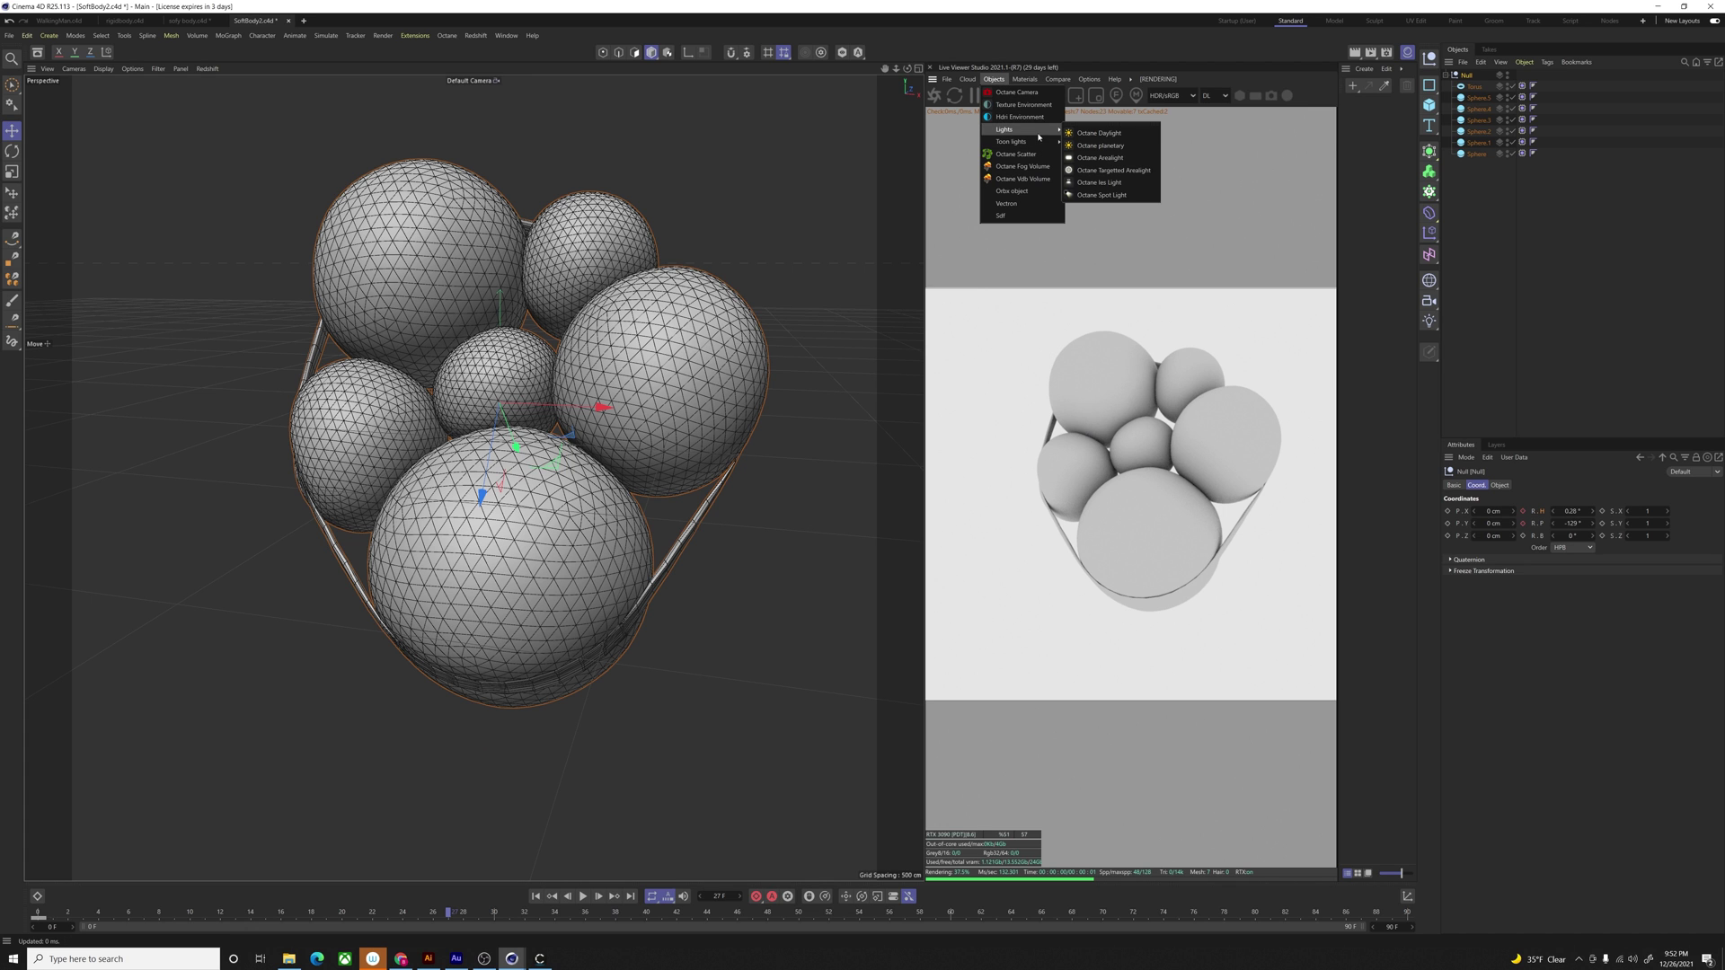
click(1036, 117)
click(994, 79)
mouse_move(1030, 135)
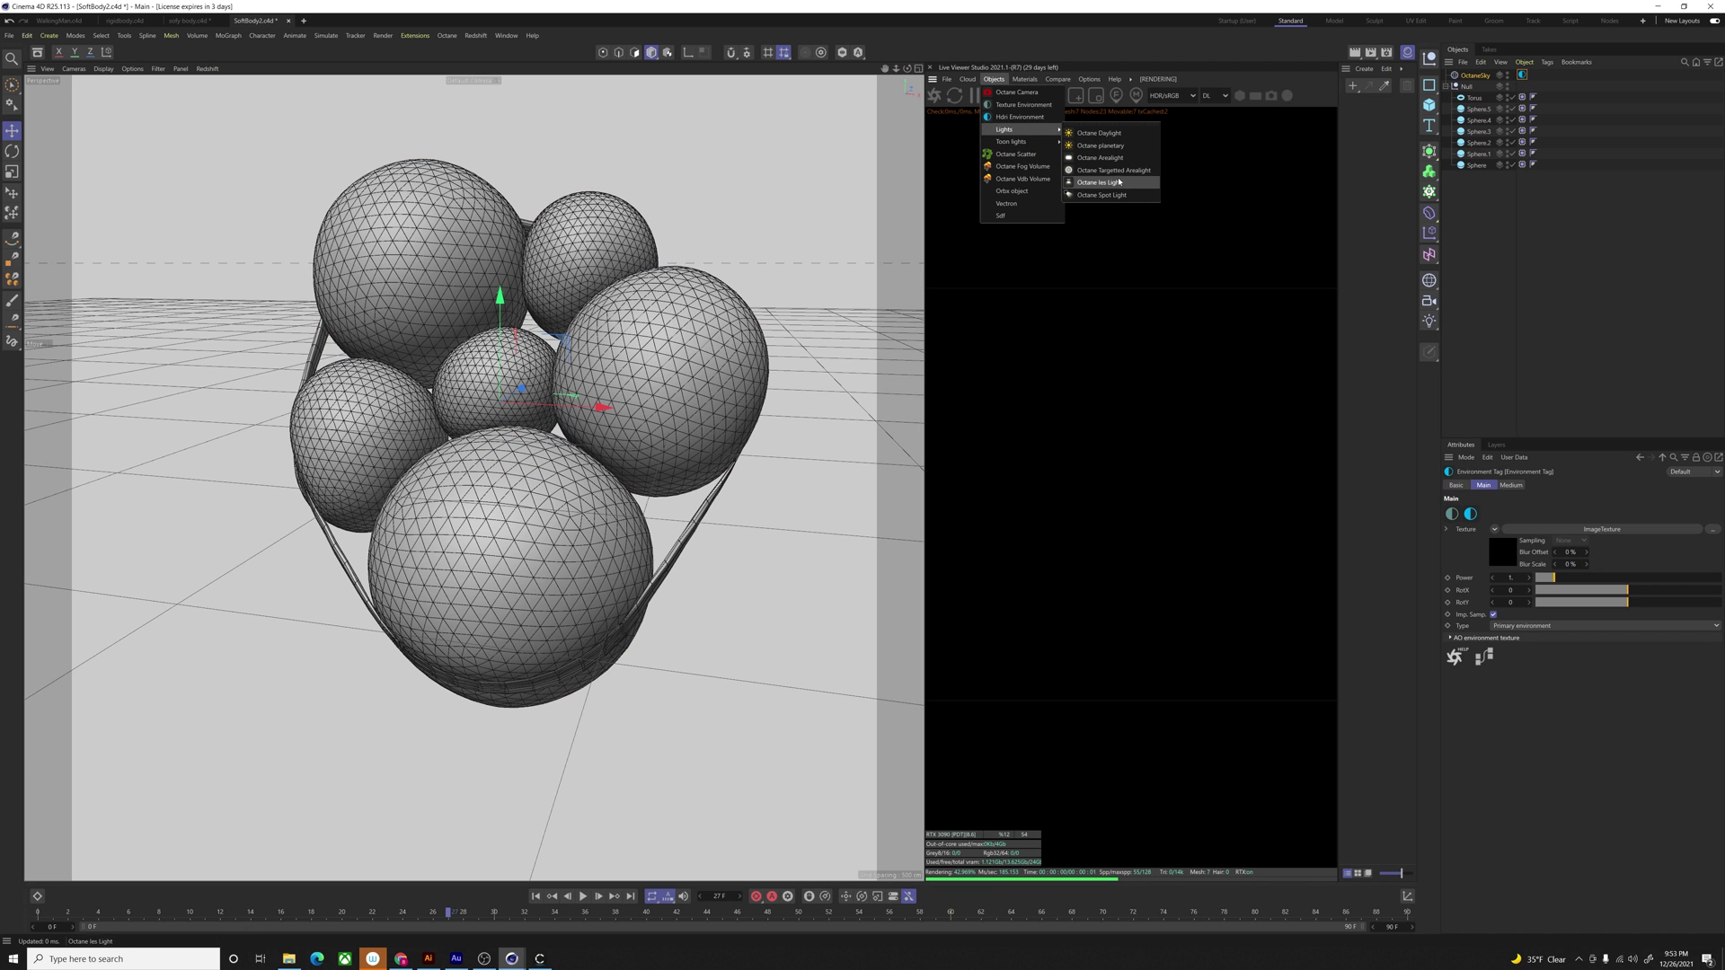
click(1100, 157)
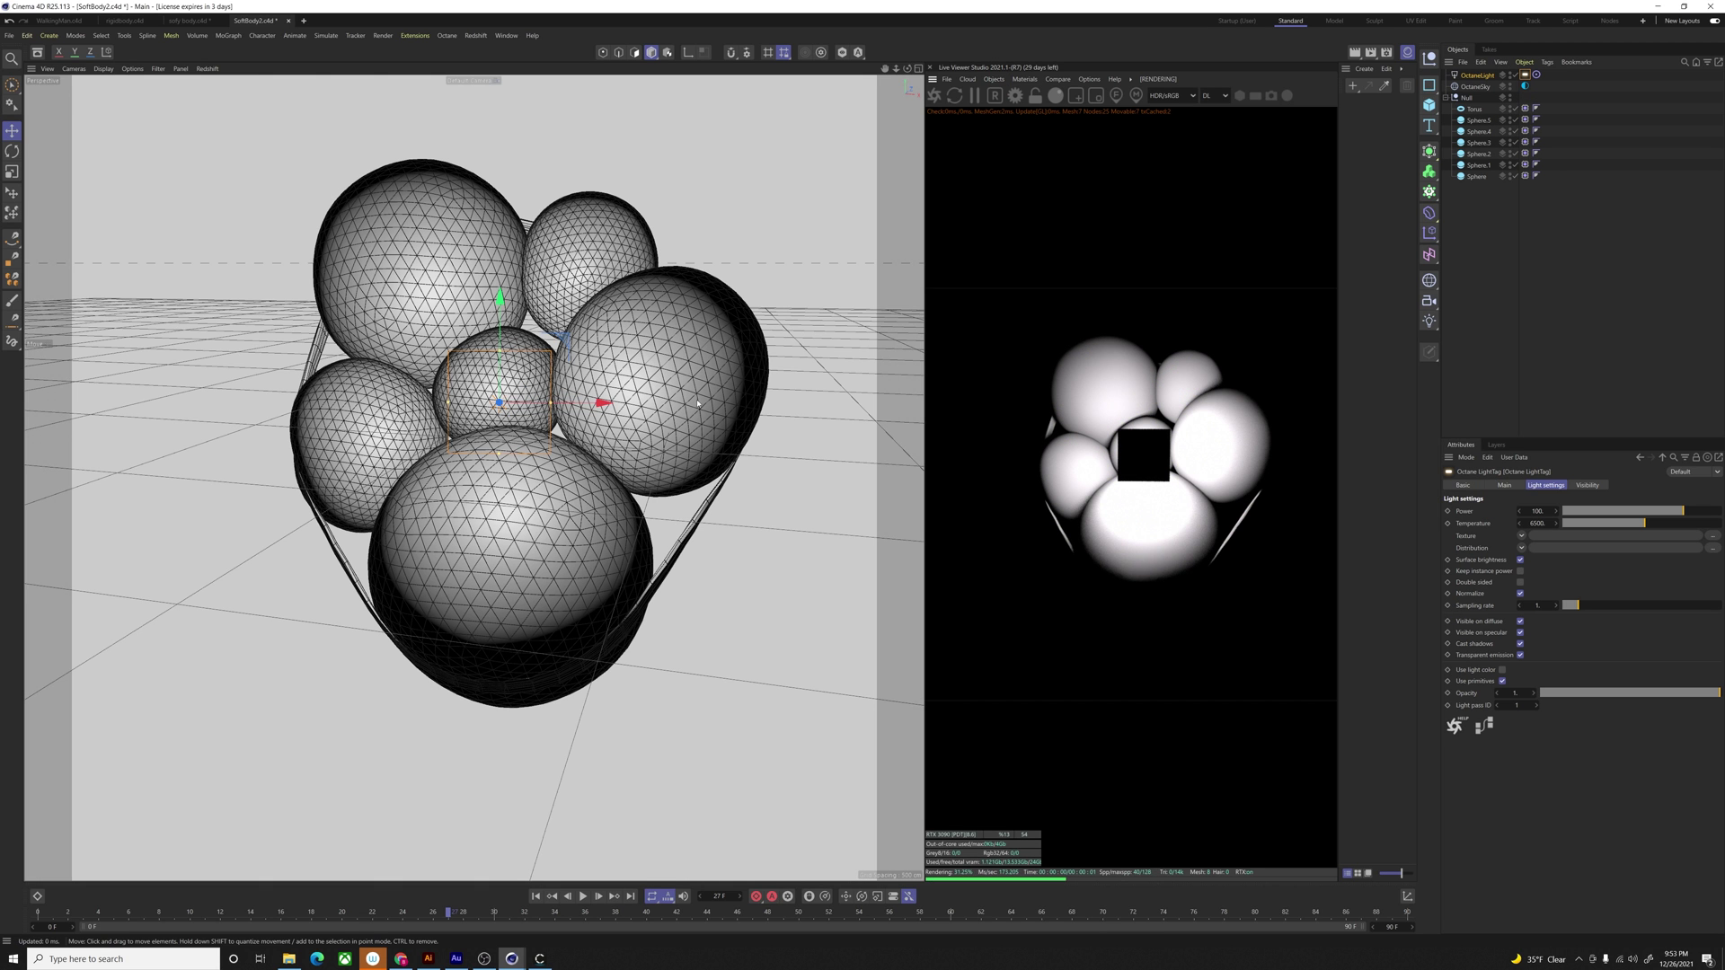
Step: Move the area light behind and to the left of the spheres, angled toward them
drag(503, 395, 74, 389)
middle_click(411, 343)
scroll(733, 184, down, 8)
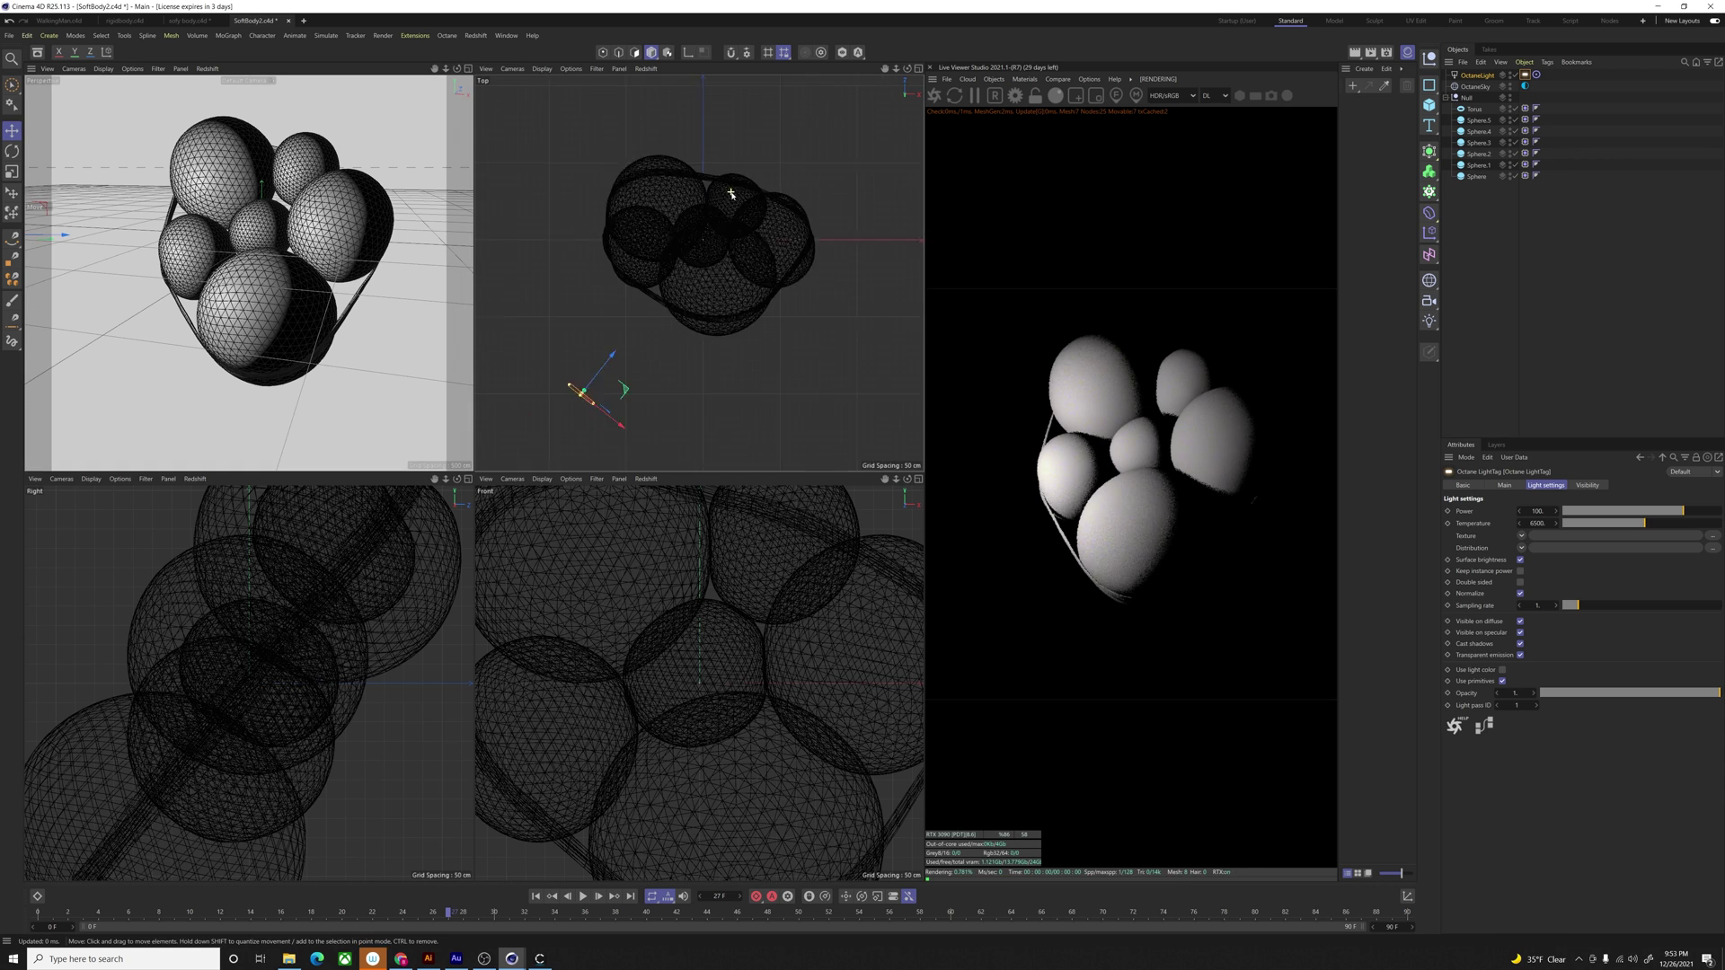
mouse_move(697, 296)
mouse_down()
mouse_move(592, 190)
mouse_move(666, 185)
mouse_up()
drag(614, 245, 638, 176)
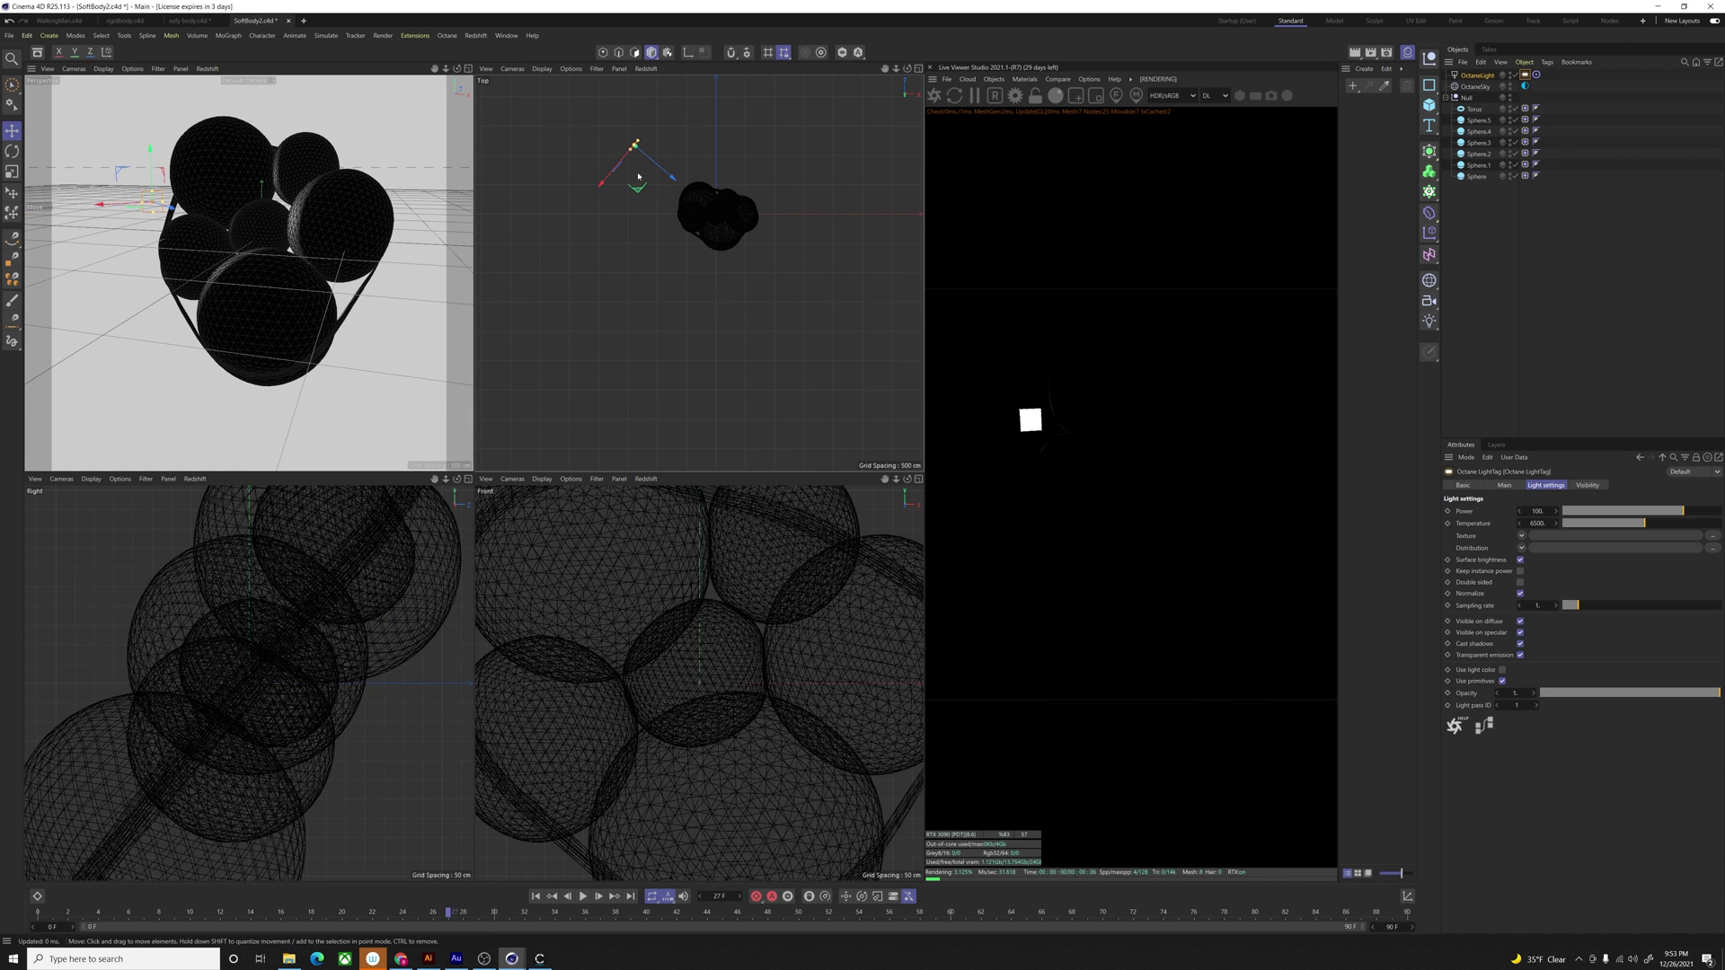
Step: Enlarge the area light into a tall rectangular panel extending above and below the spheres
scroll(725, 532, down, 8)
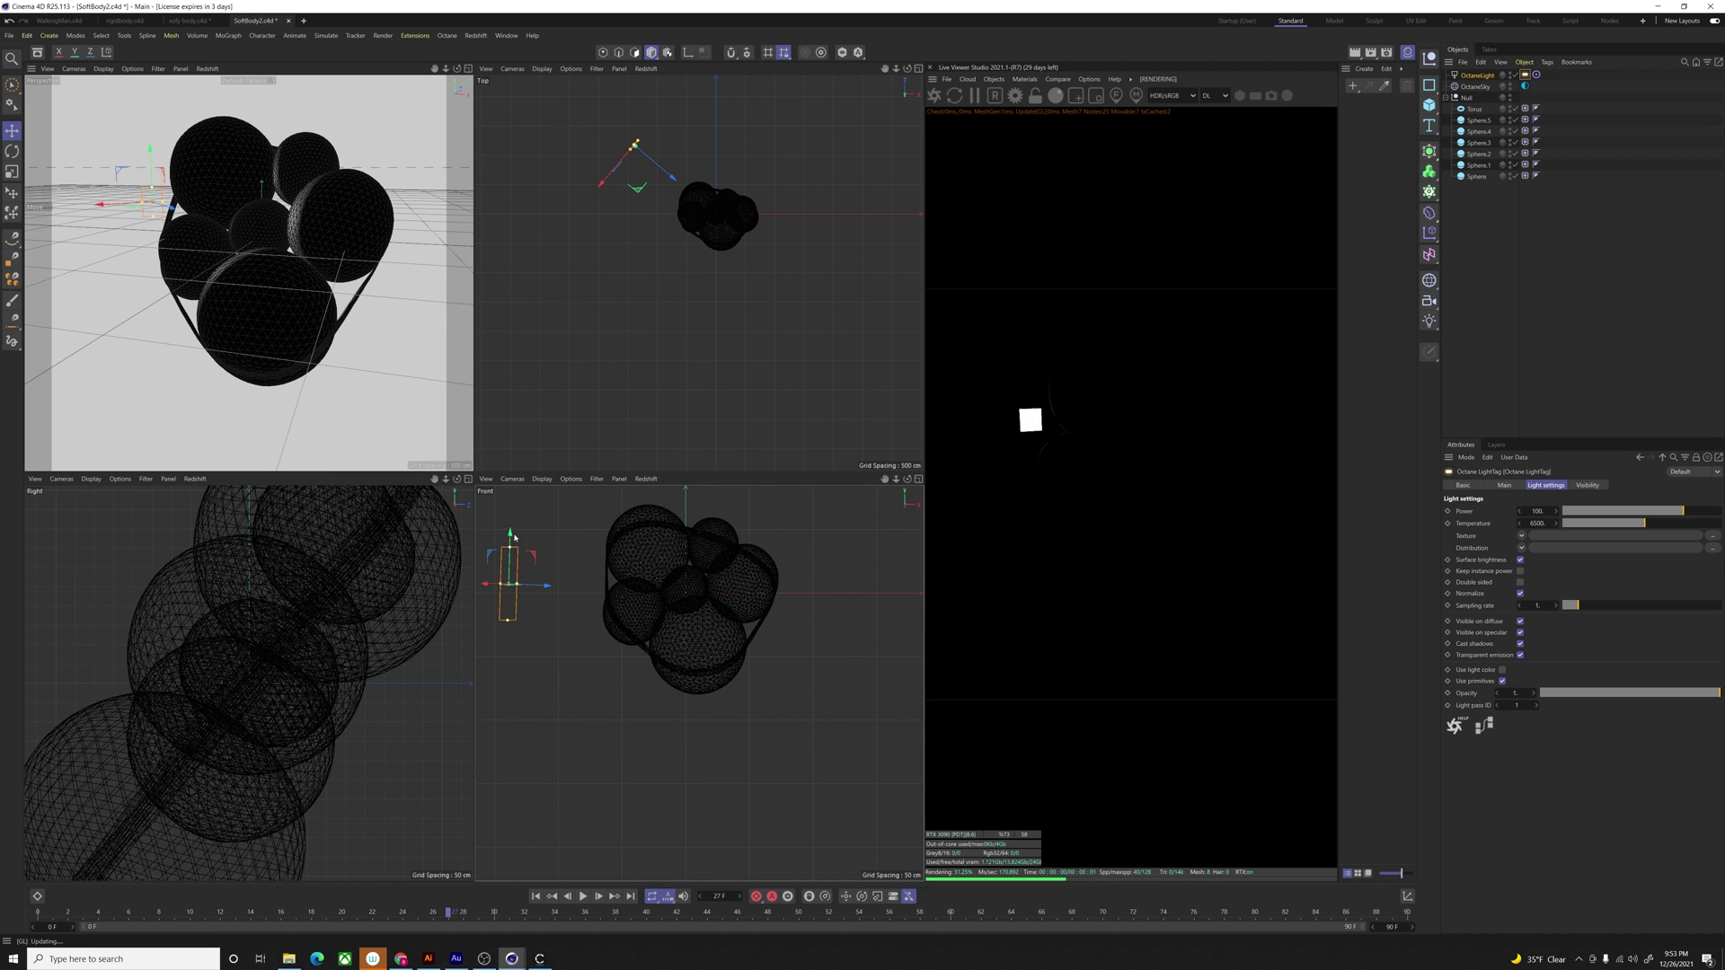
drag(517, 584, 576, 584)
scroll(554, 534, down, 6)
key(F1)
key(F4)
key(F3)
key(F5)
alt+middle_drag(589, 641, 639, 730)
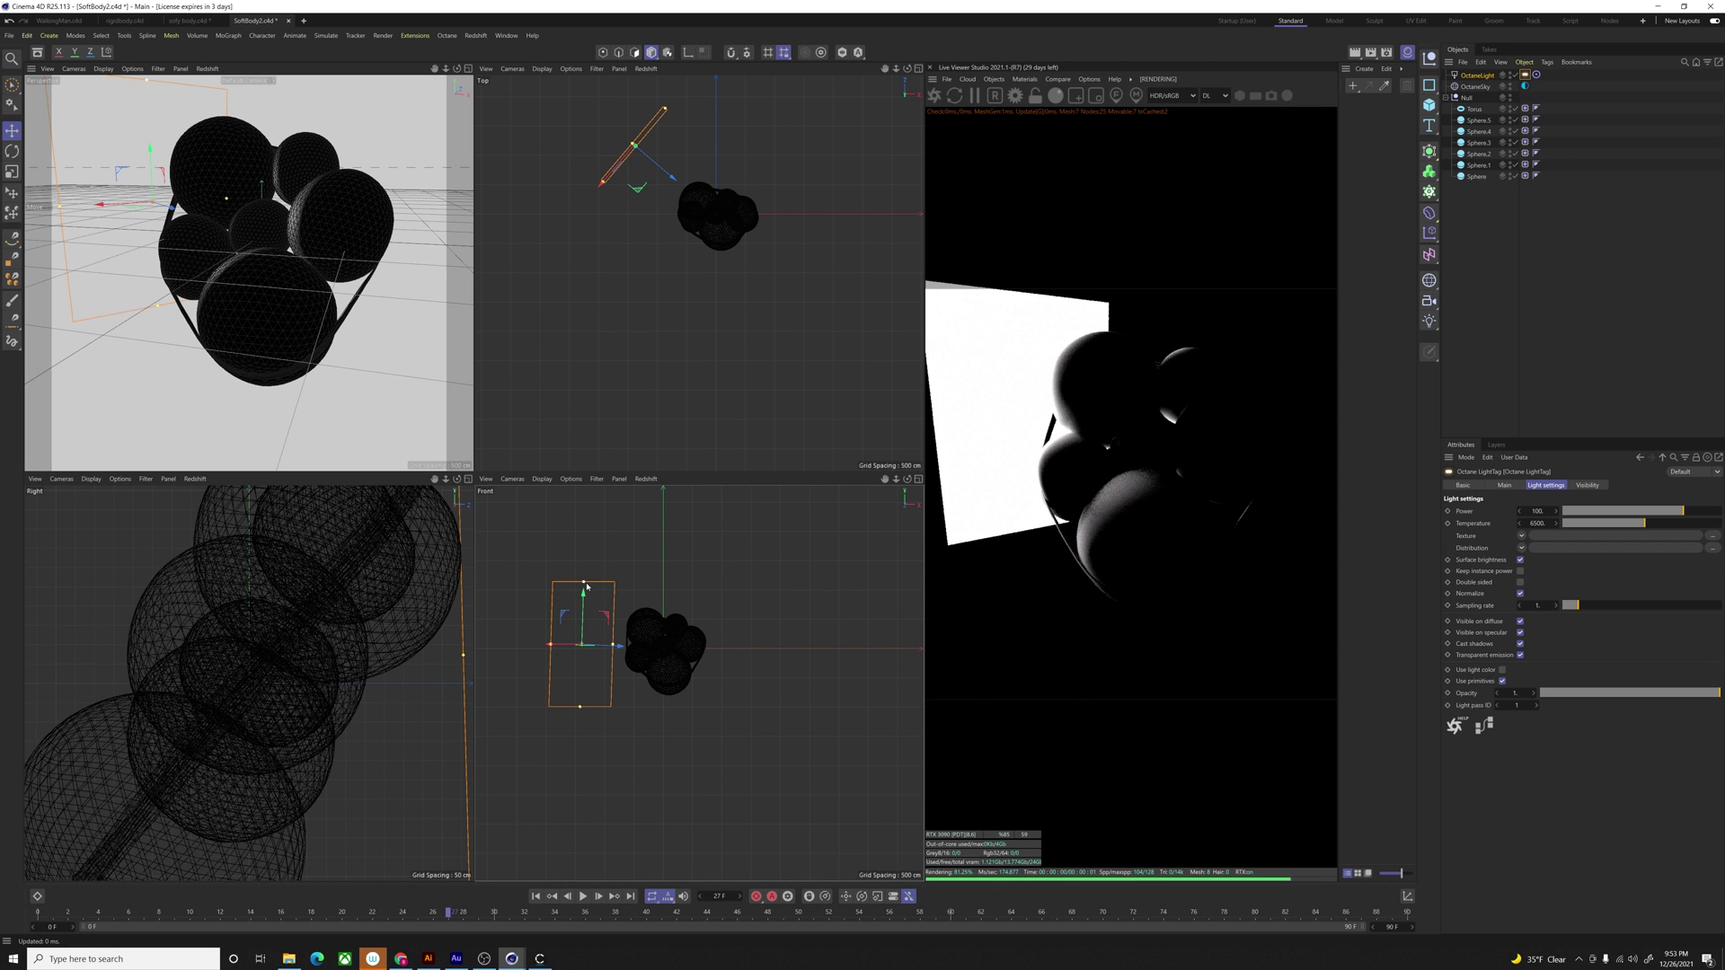
drag(586, 586, 586, 562)
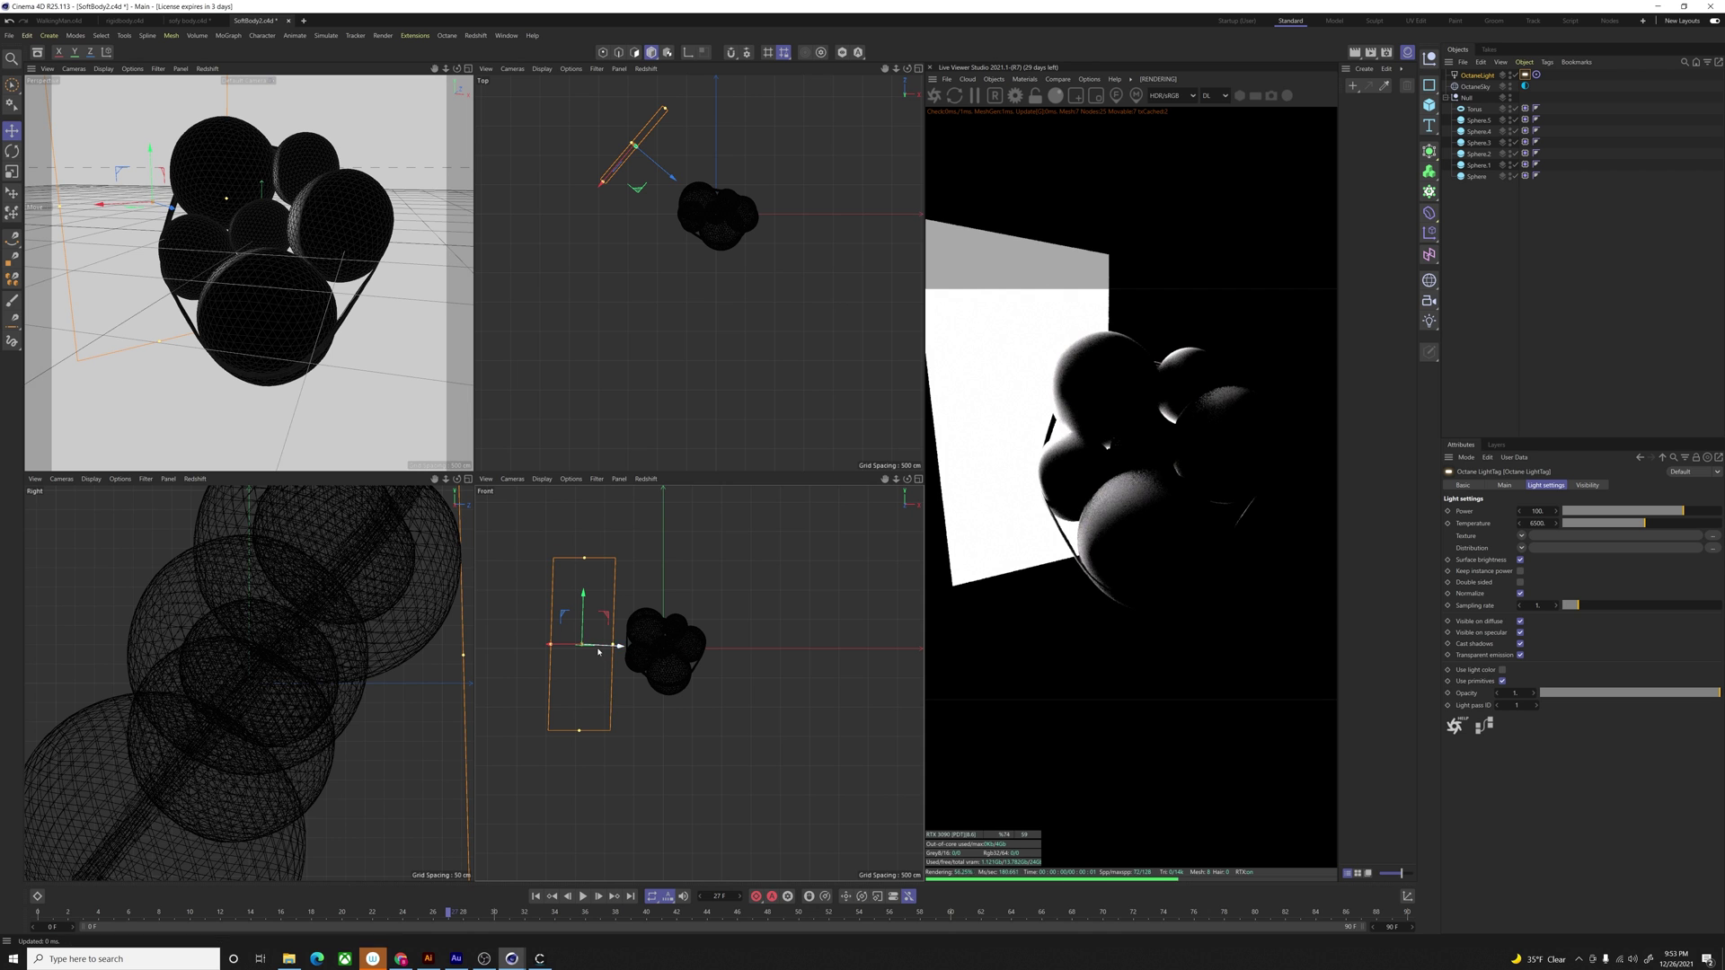
Step: Duplicate the area light to the spheres' right side, then make another copy above and behind them, shaped into a wide panel
ctrl+drag(663, 170, 858, 93)
drag(854, 157, 842, 160)
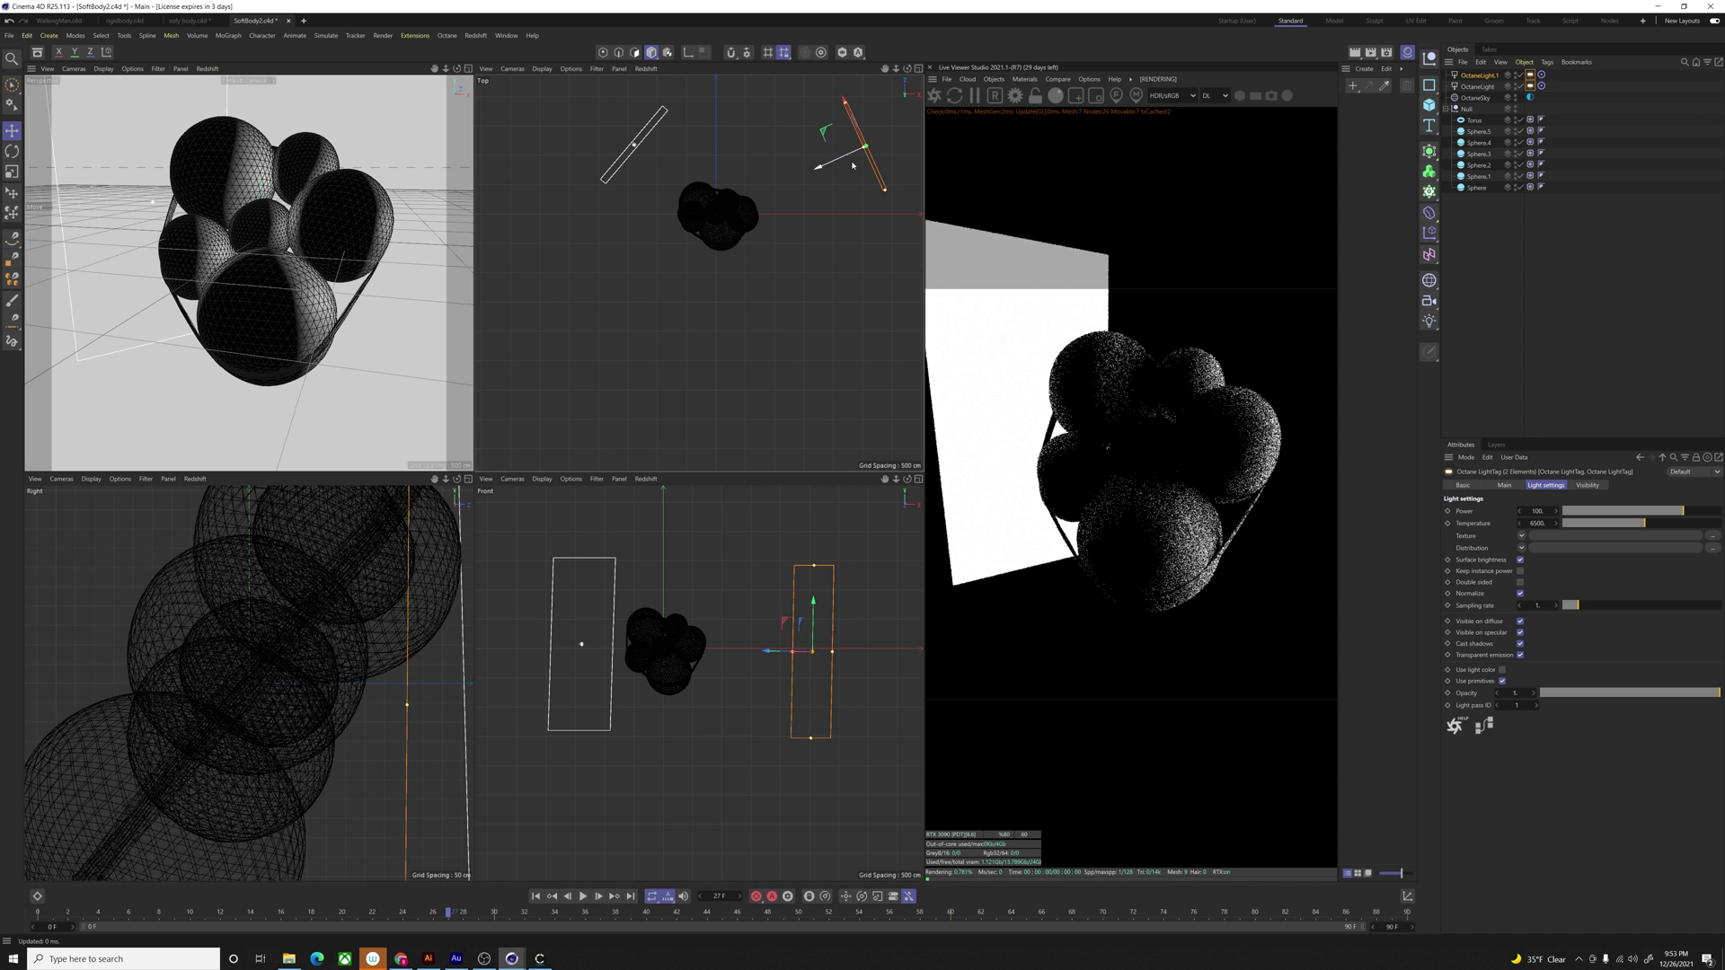
ctrl+drag(813, 624, 718, 461)
mouse_move(761, 152)
mouse_down()
mouse_move(709, 41)
mouse_move(760, 153)
mouse_up()
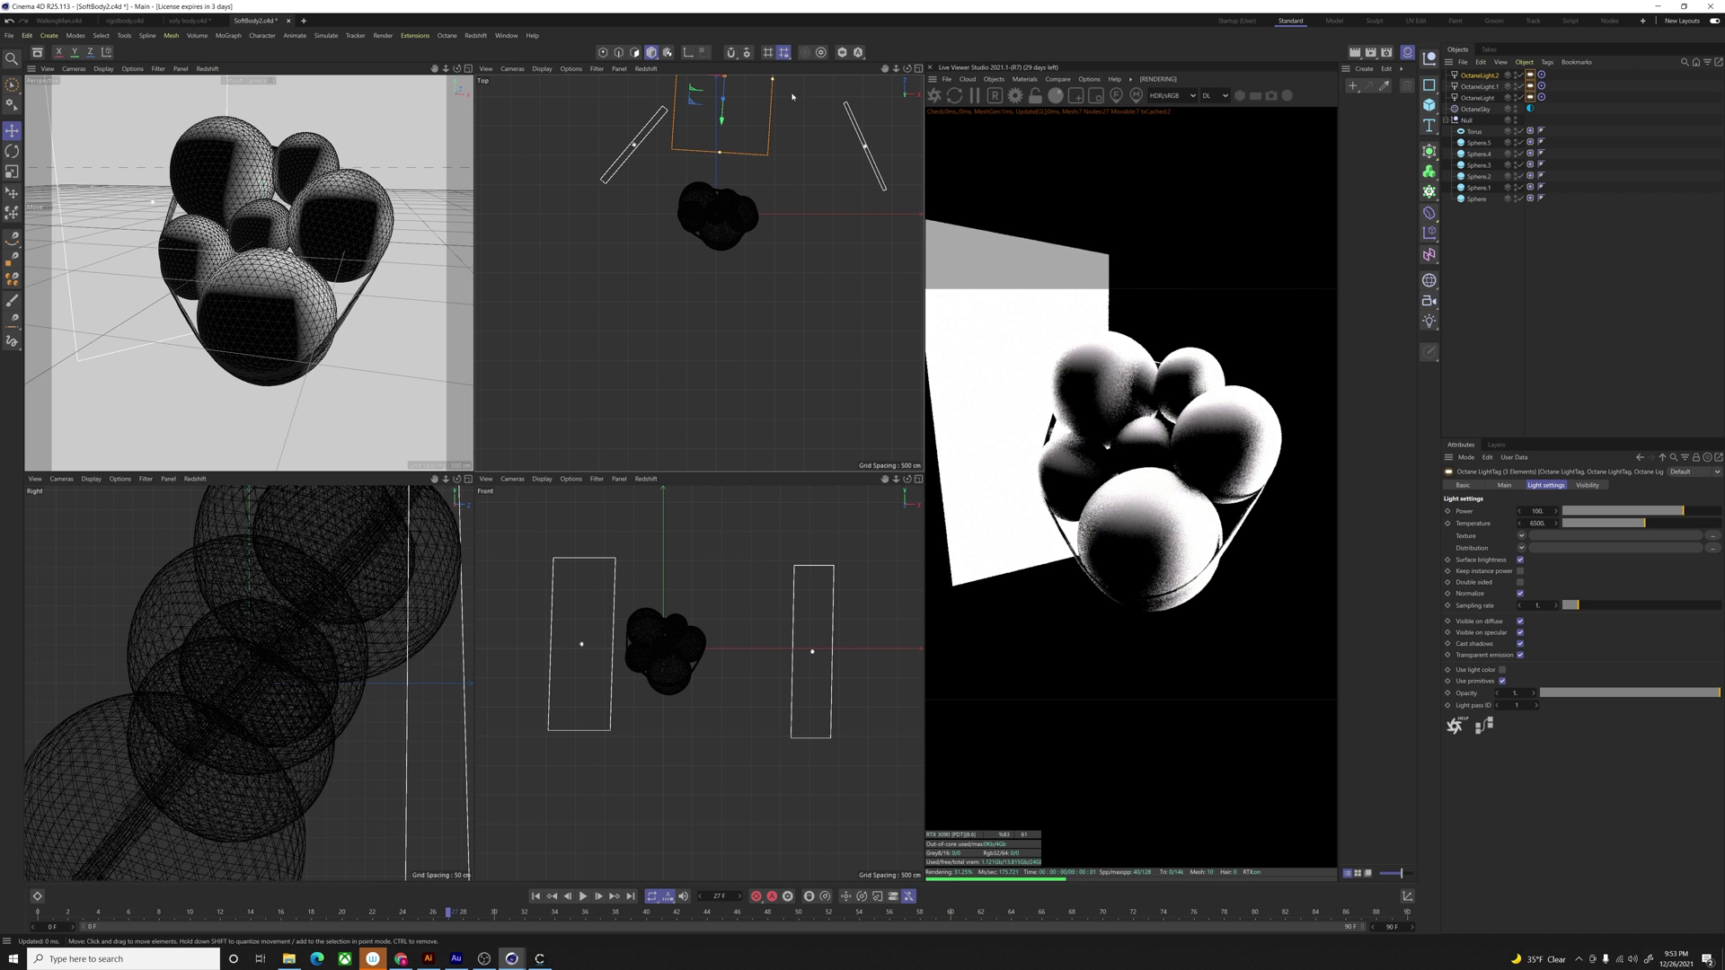
alt+middle_drag(816, 196, 785, 328)
drag(742, 213, 791, 217)
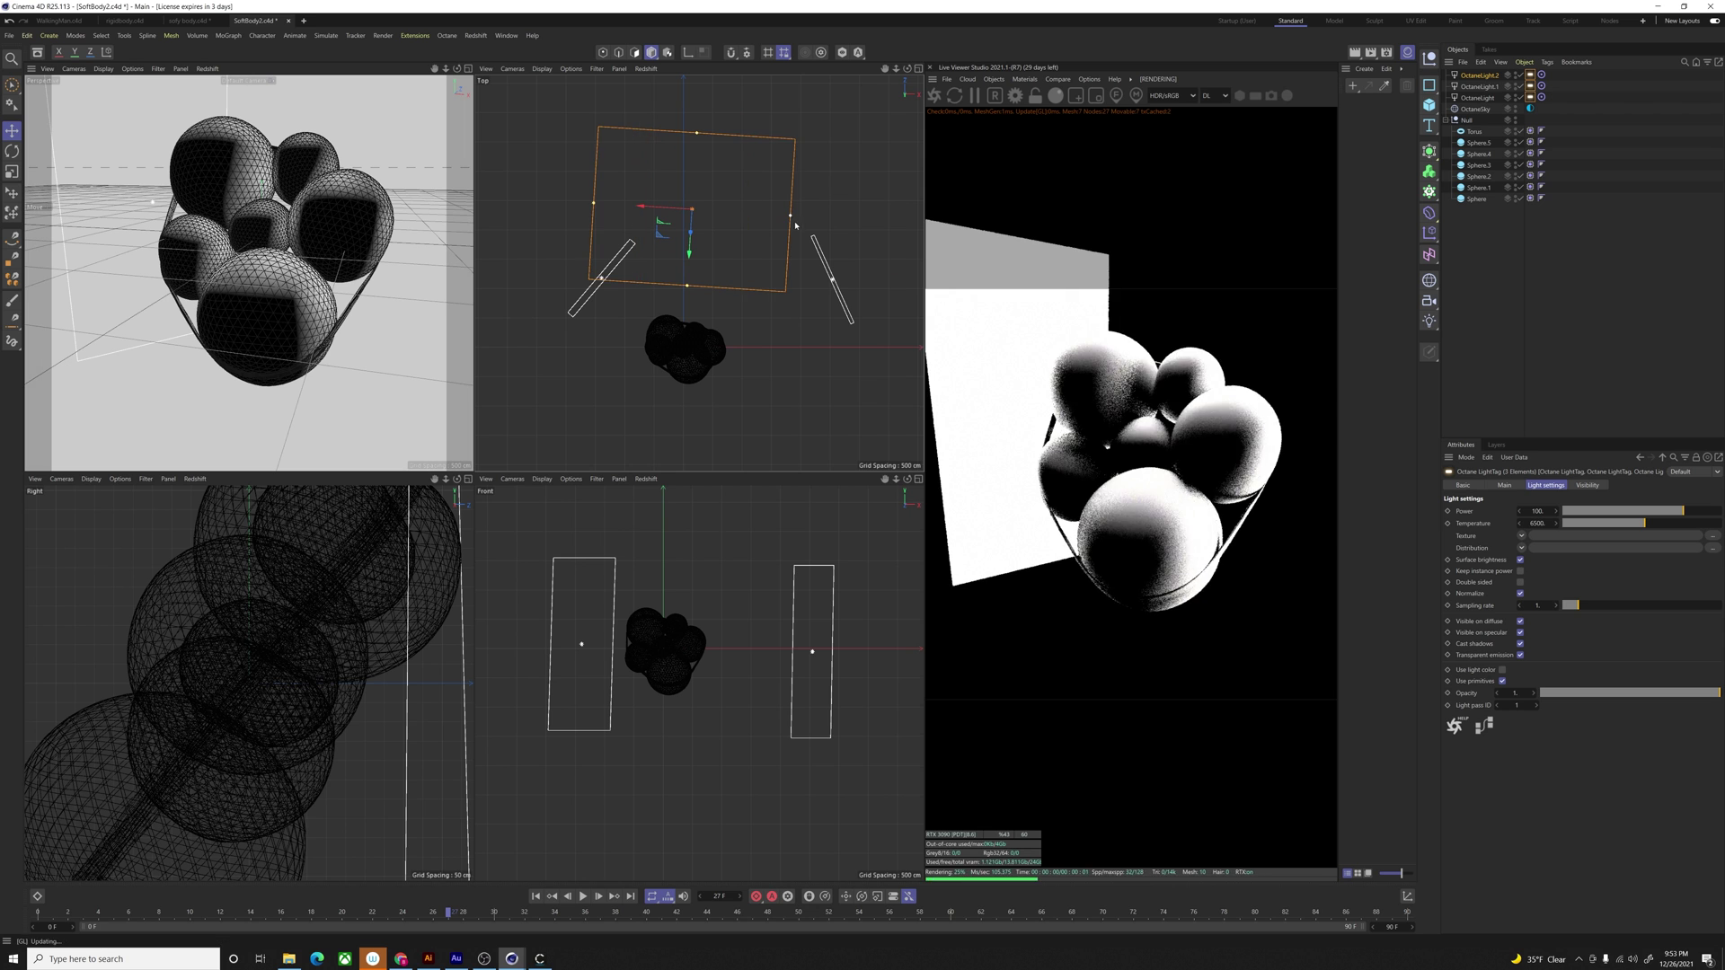
drag(699, 141, 697, 184)
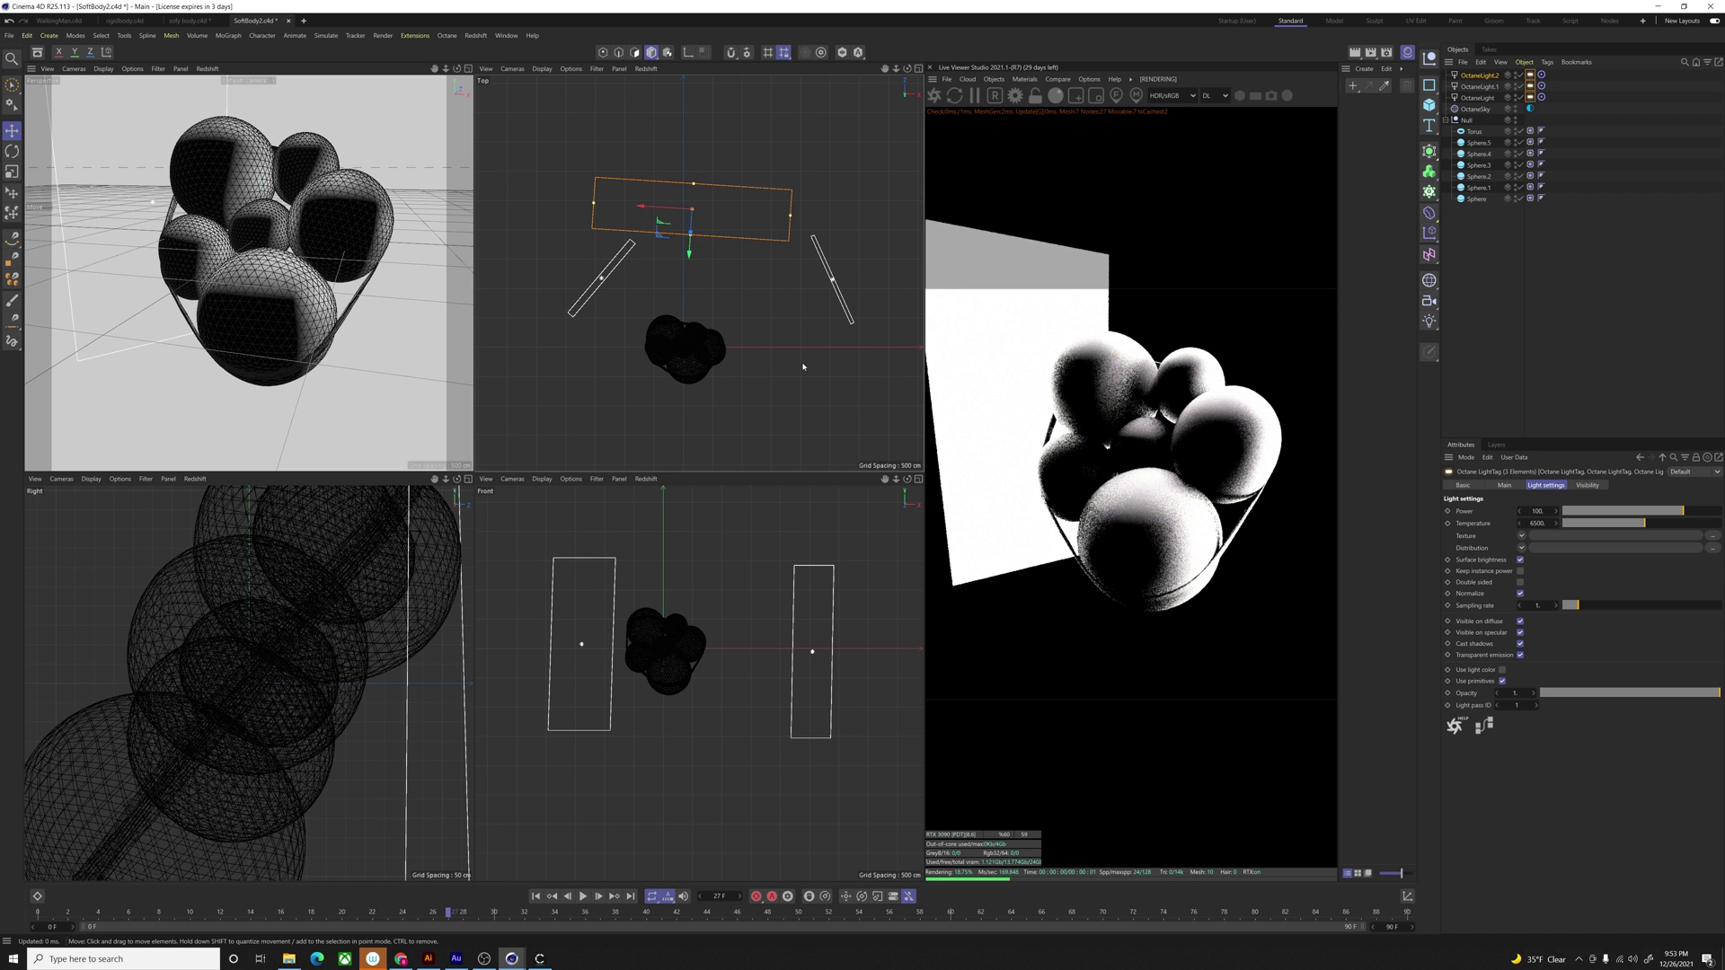
Step: Duplicate the wide panel light to the front side of the spheres and adjust its distance from them
ctrl+drag(689, 253, 673, 519)
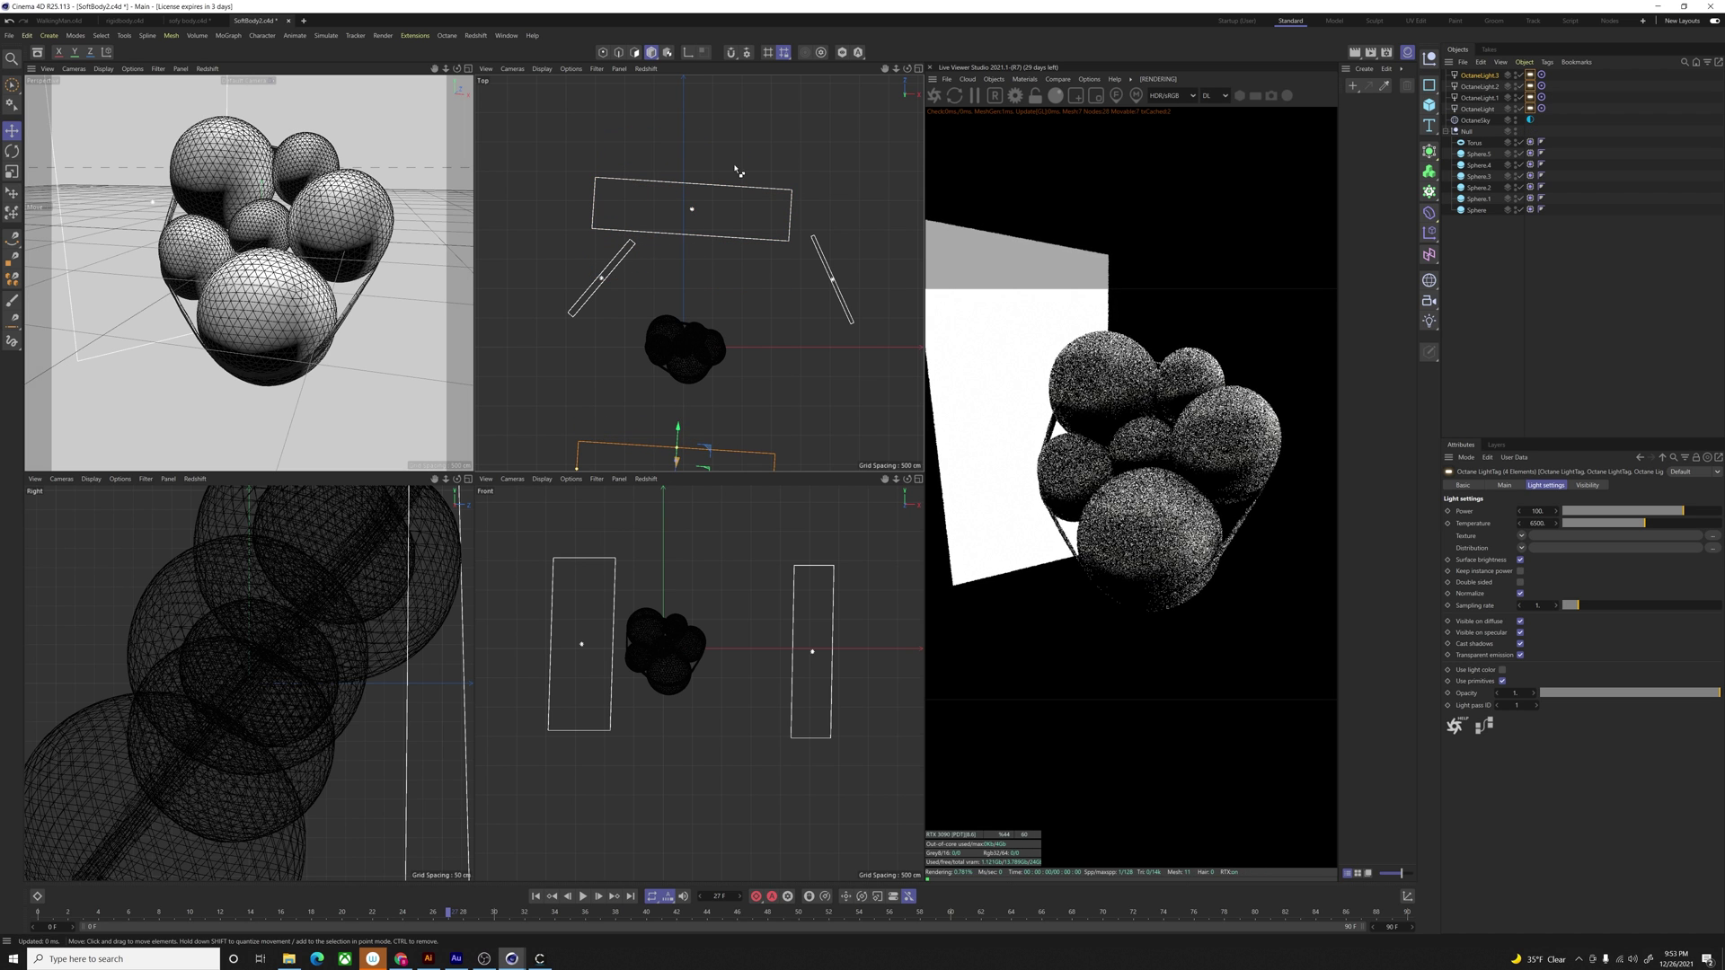
alt+middle_drag(628, 399, 646, 330)
drag(696, 362, 695, 394)
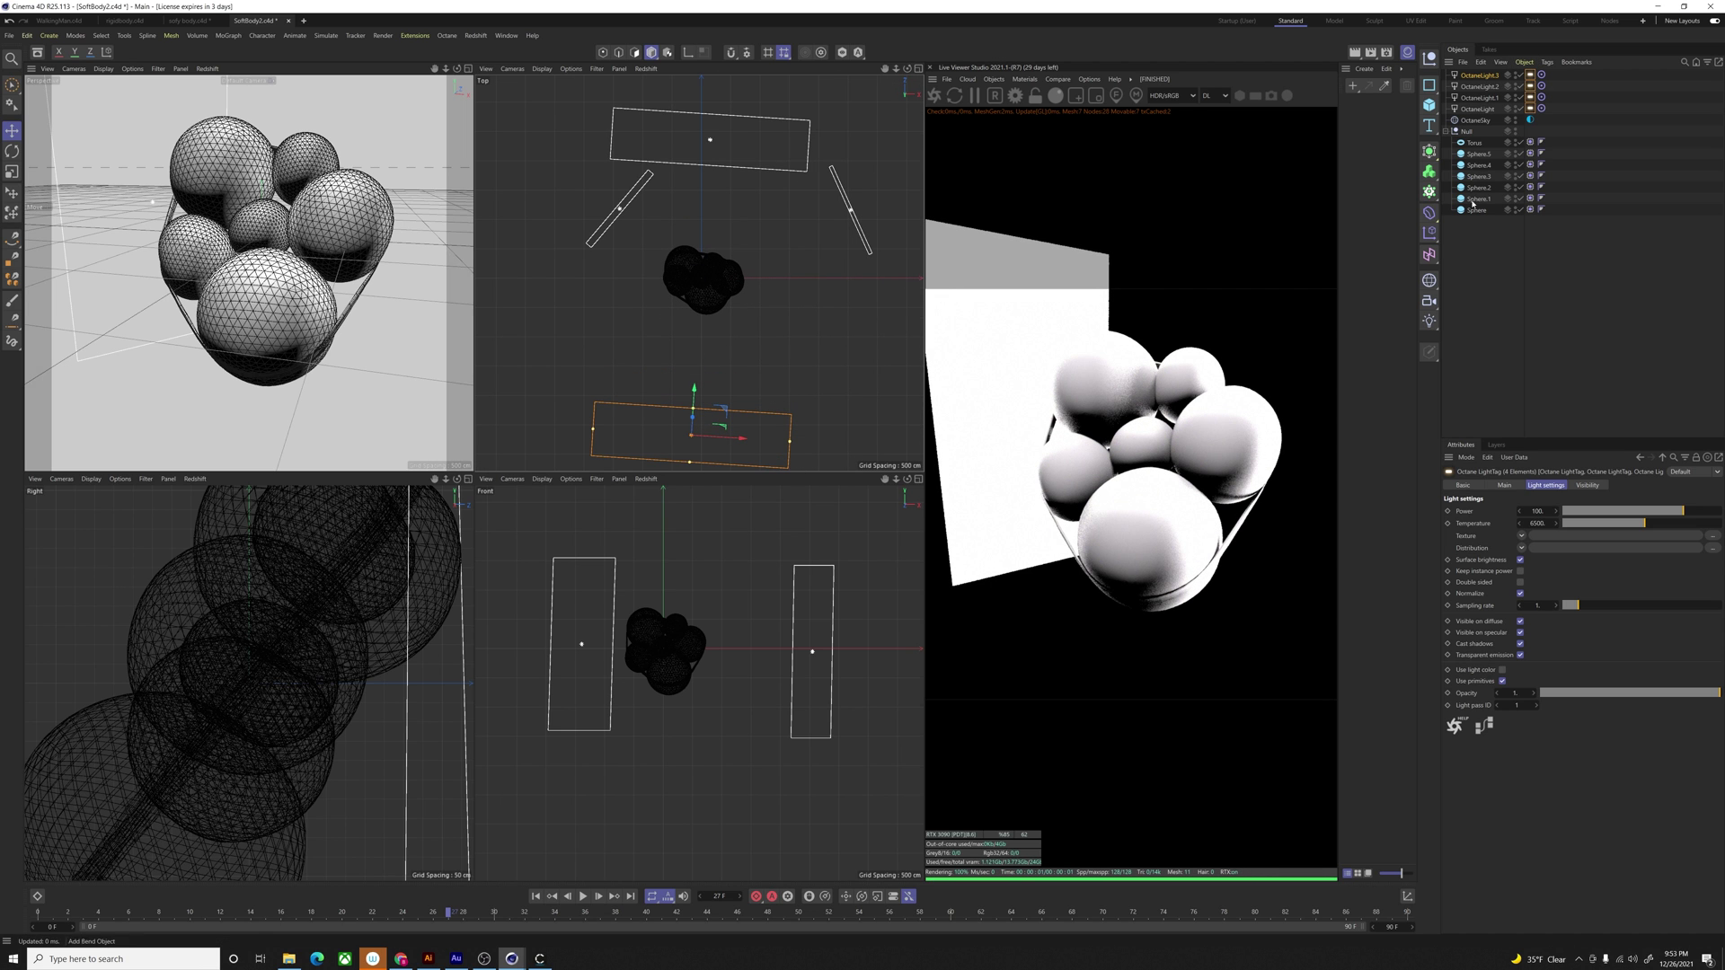
Step: Set the Octane kernel to 256 max samples, GI_DIFFUSE mode, specular depth 8 and glossy depth 4
click(1015, 96)
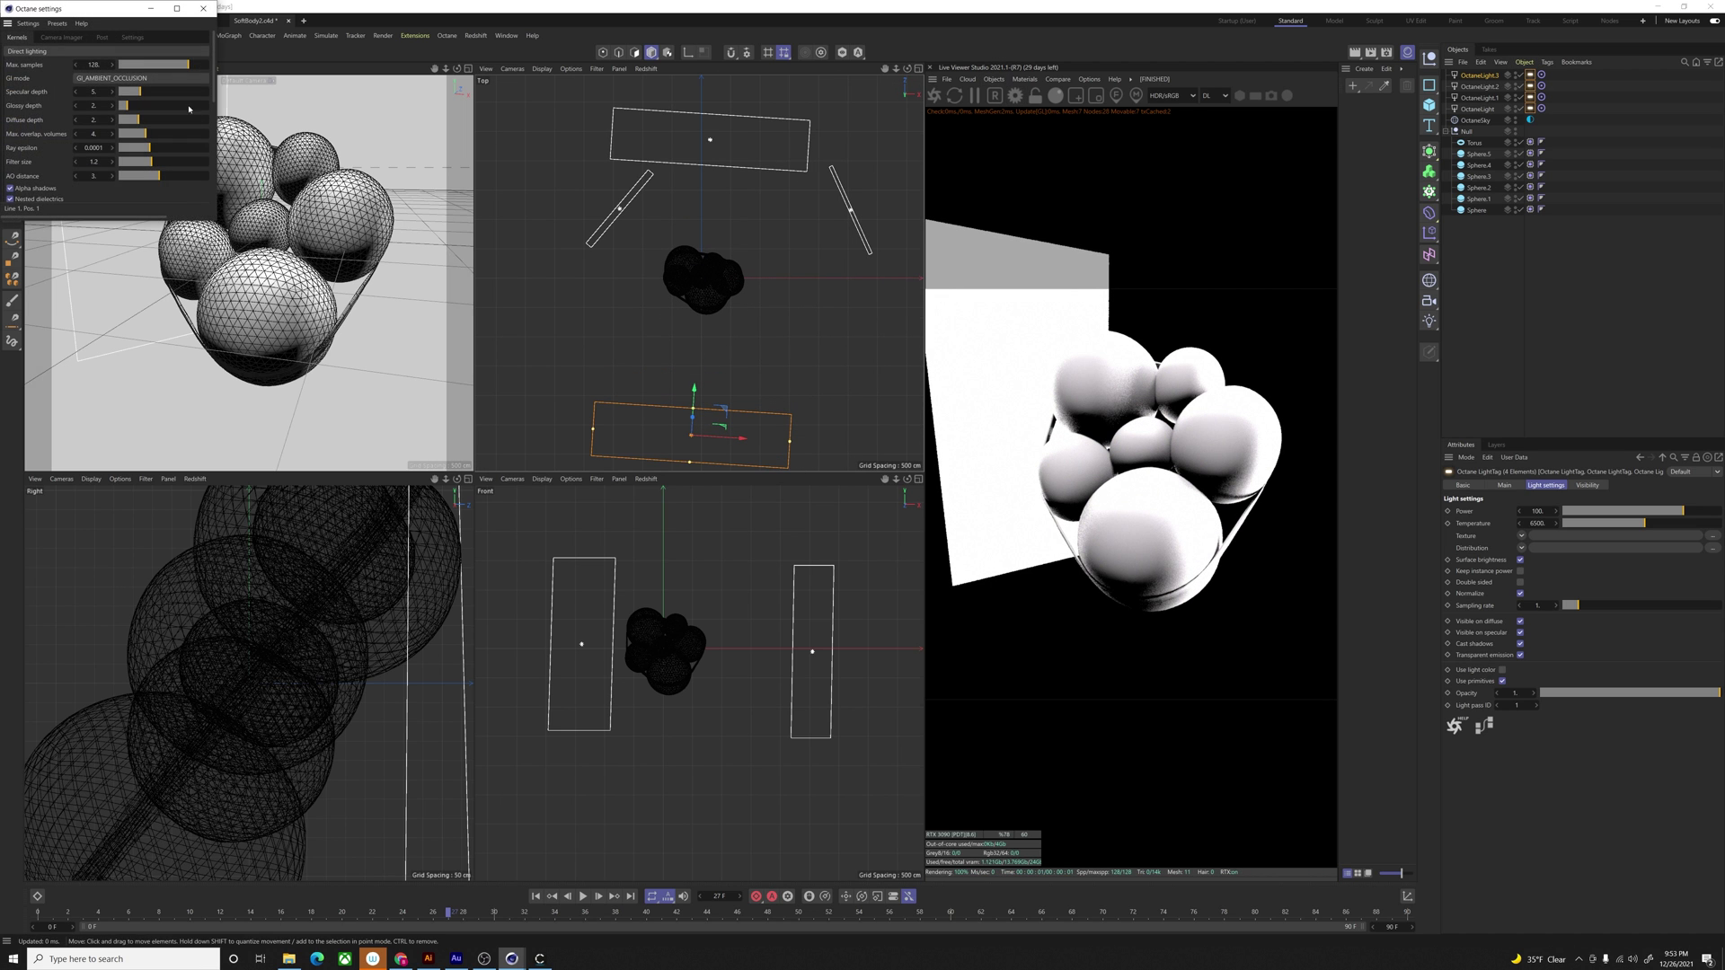
click(104, 78)
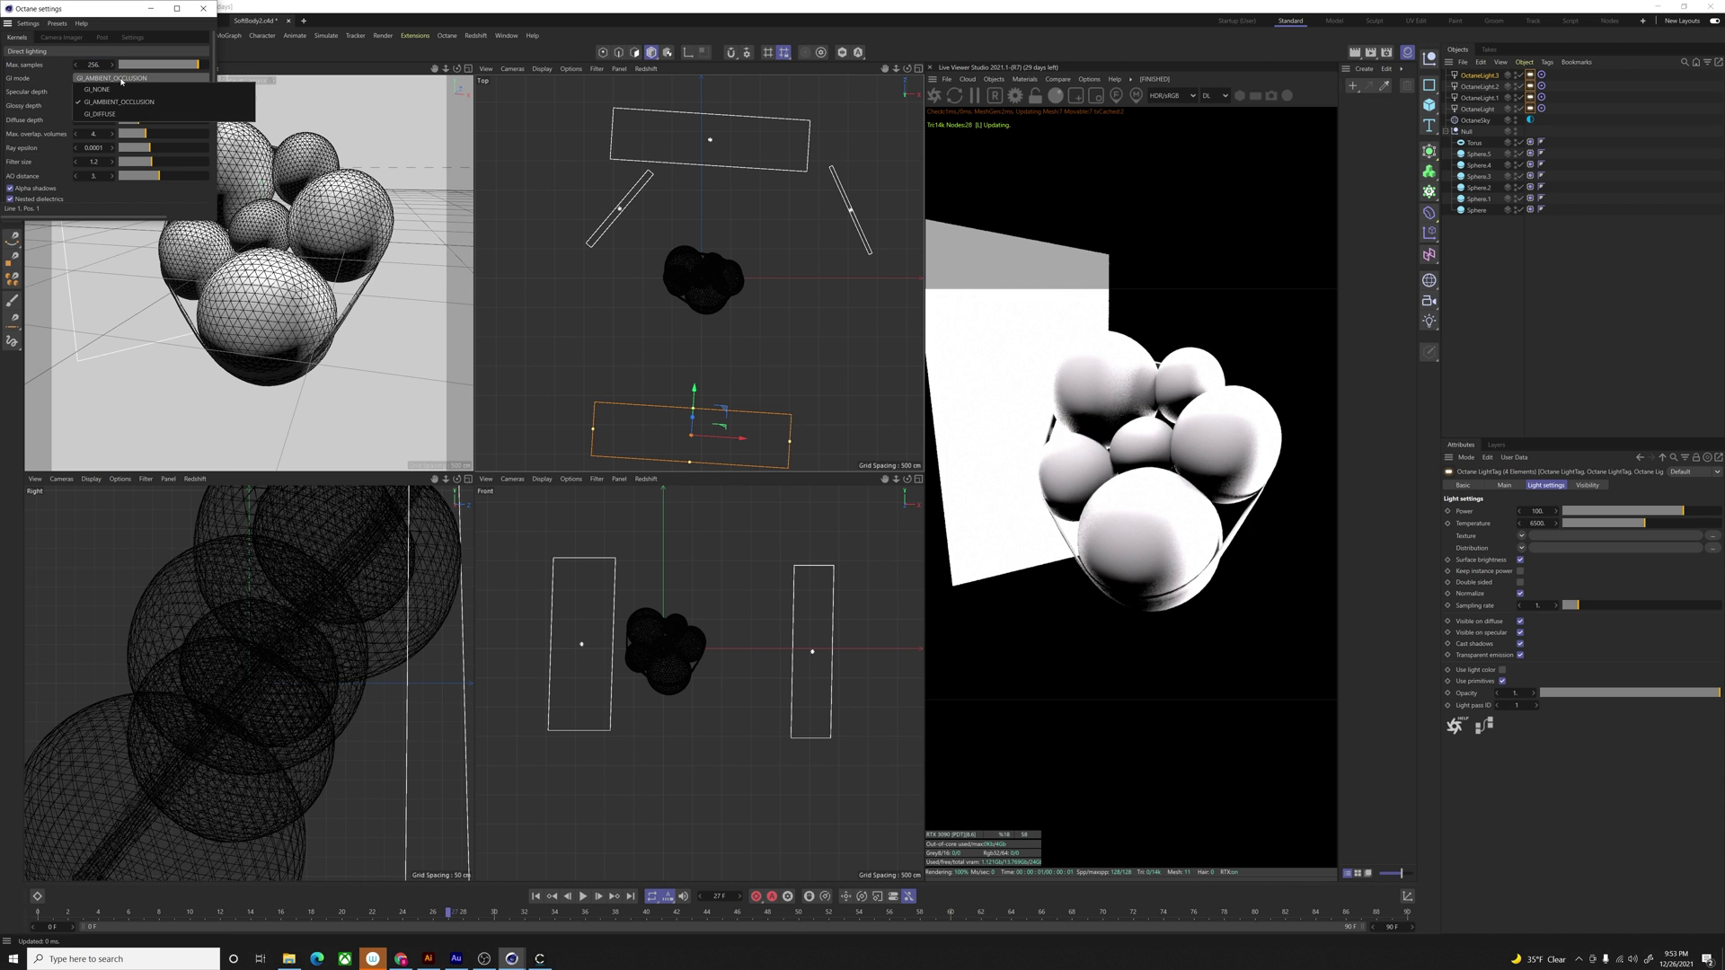
click(106, 93)
click(93, 91)
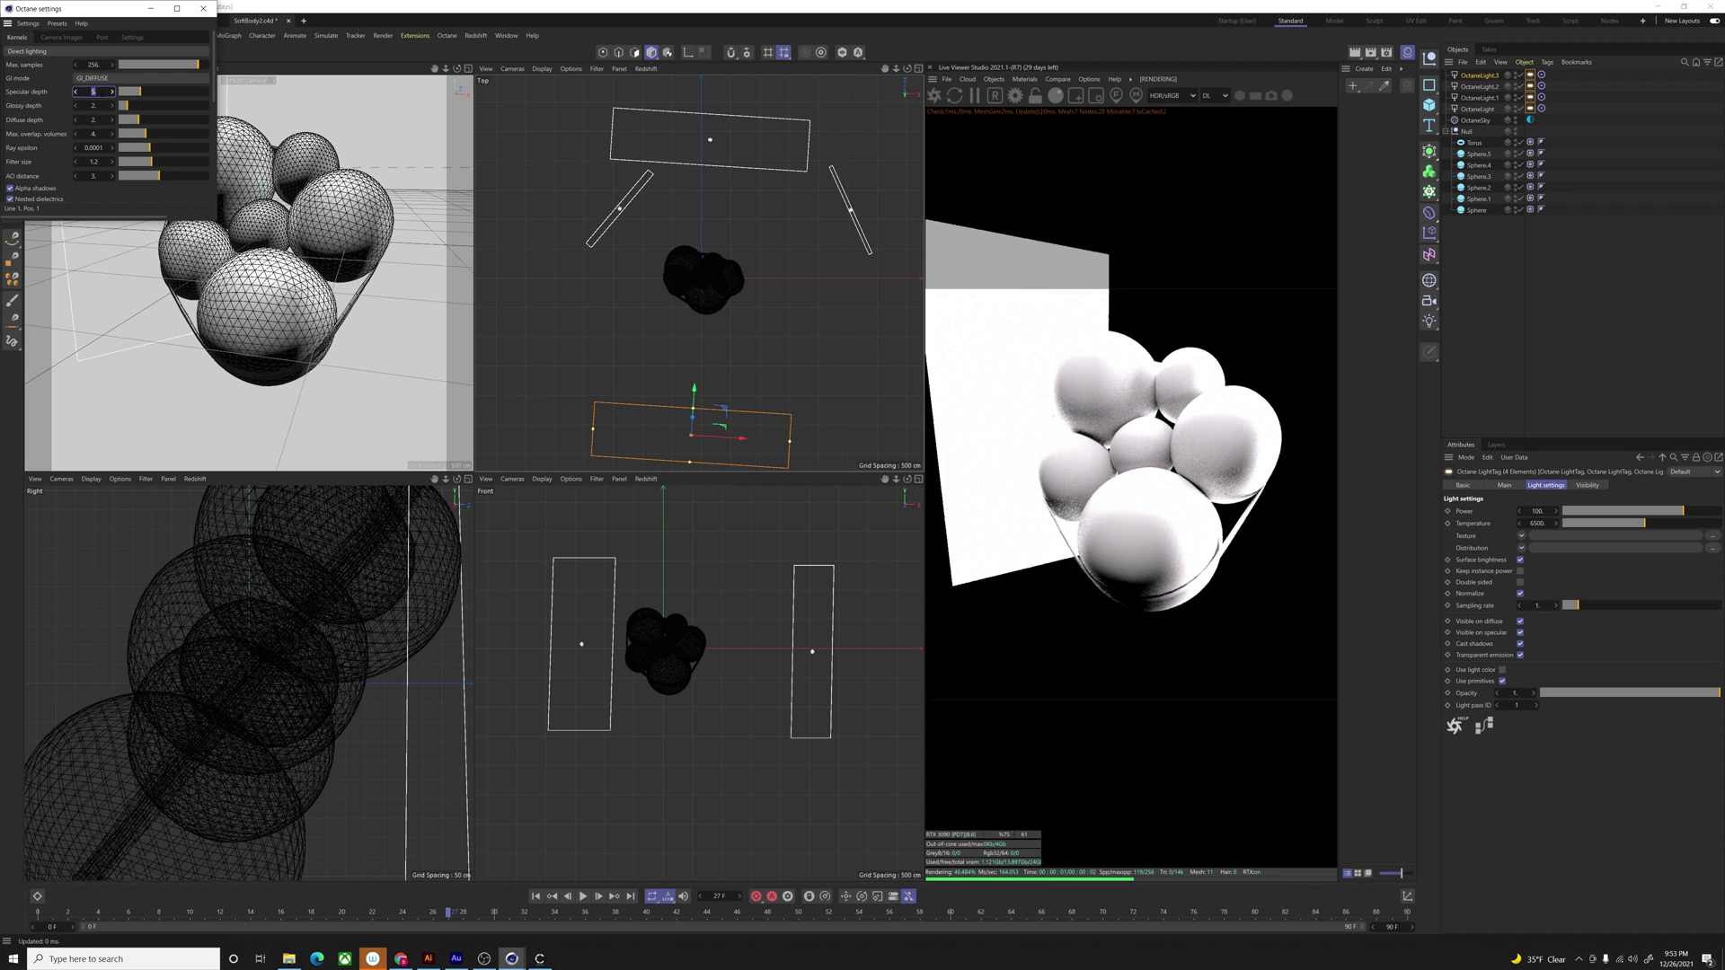
text(8)
click(94, 105)
click(95, 119)
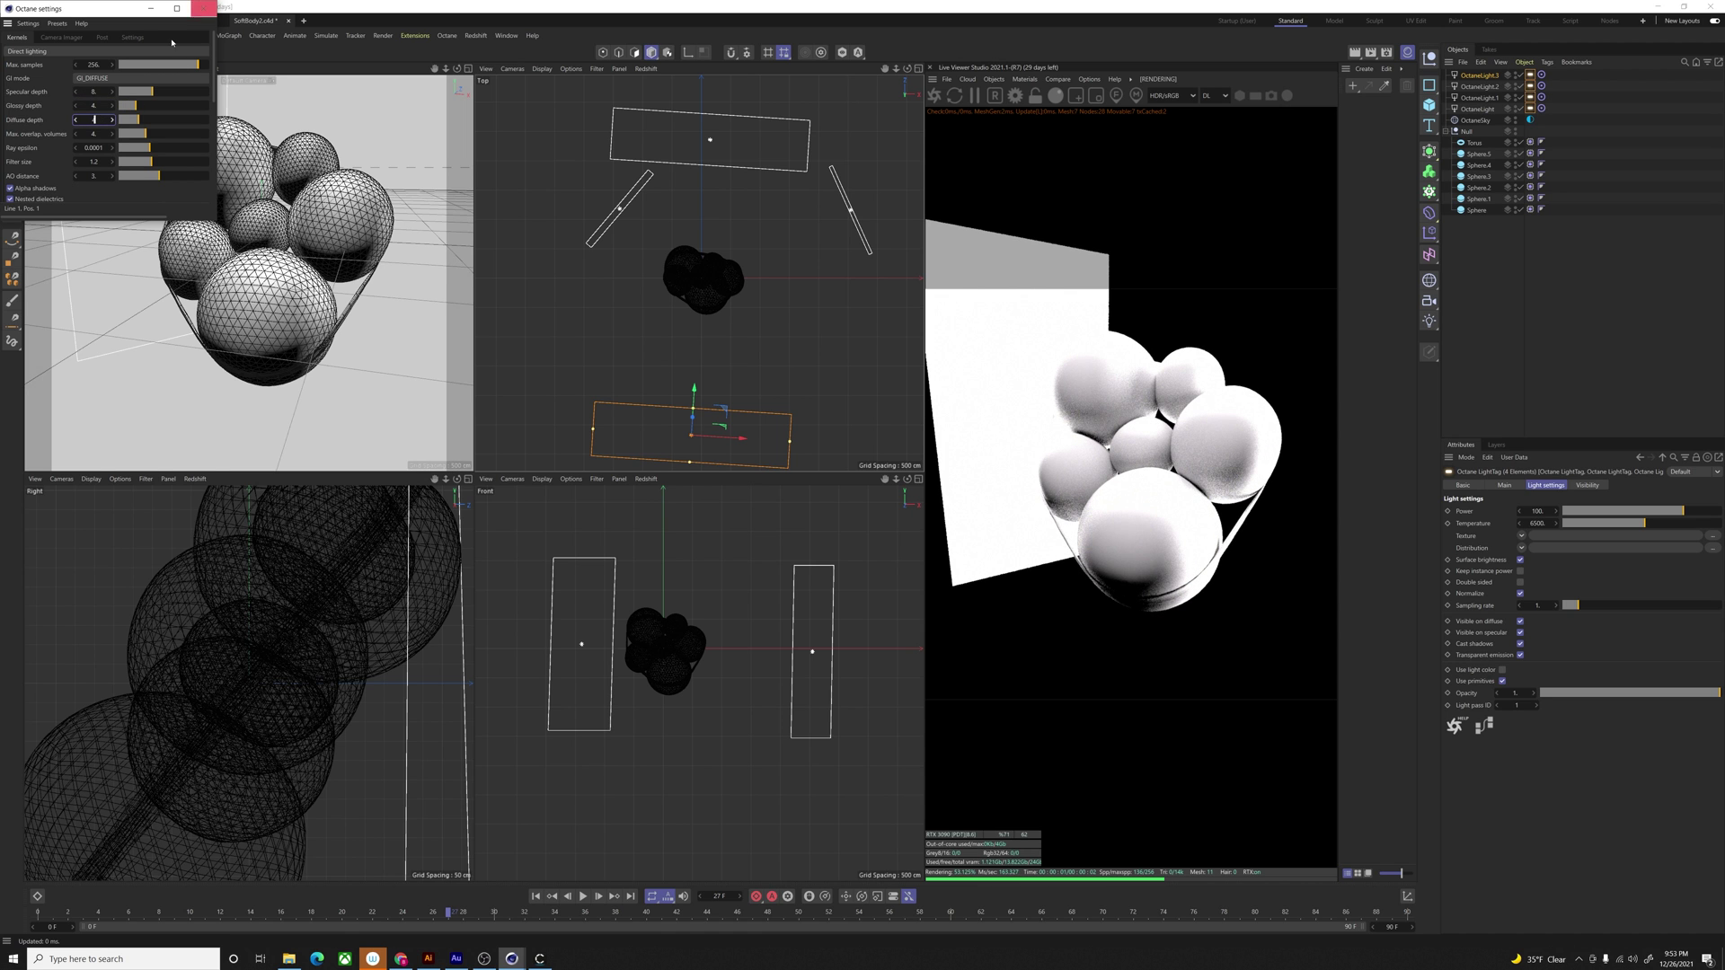
click(203, 8)
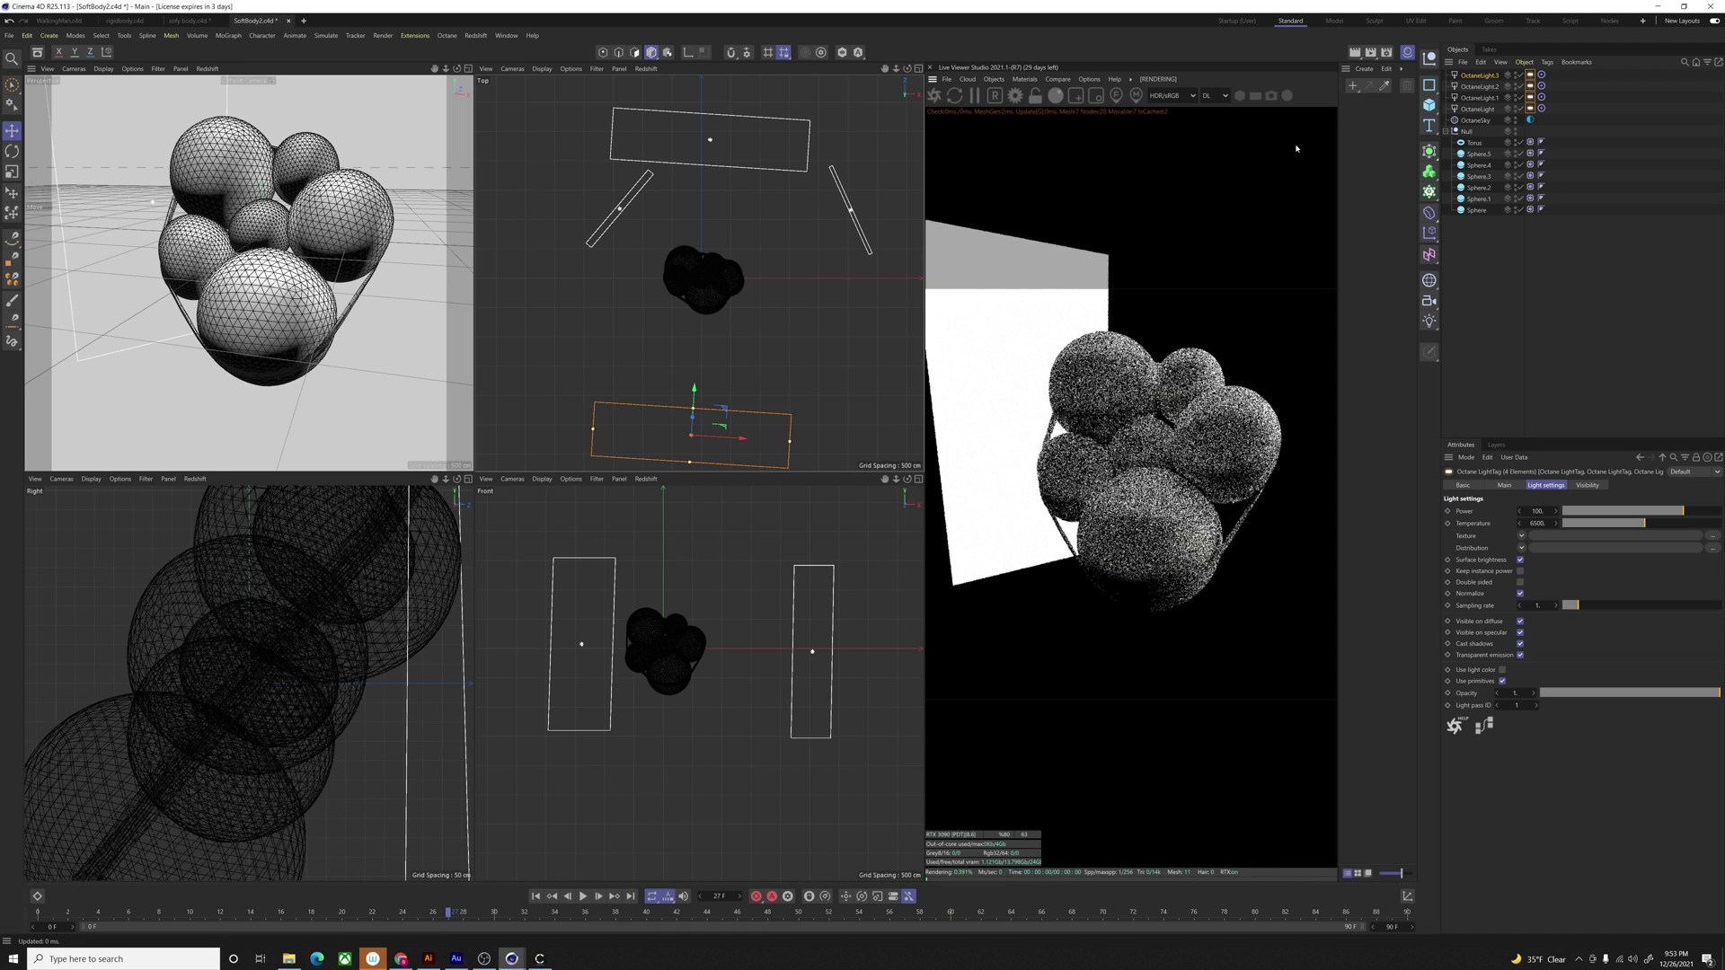
Step: Lower the power of all four Octane area lights to about 14.5
shift+click(1480, 109)
click(1480, 76)
shift+click(1480, 111)
drag(1684, 643, 1665, 651)
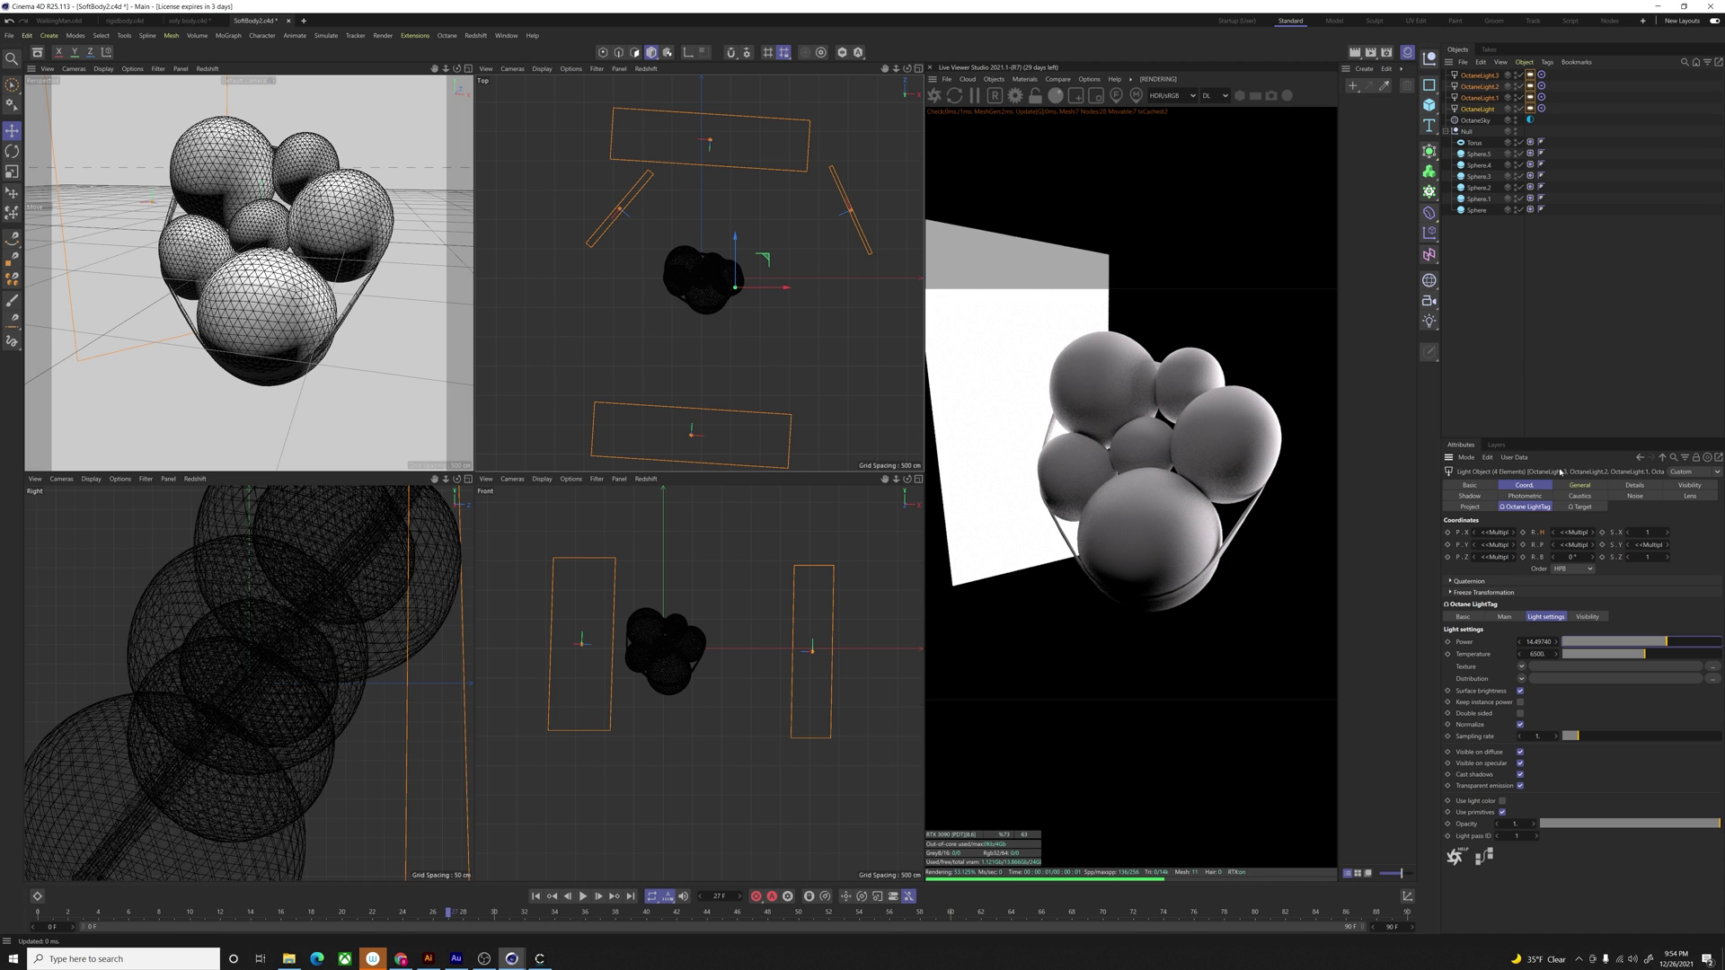
Step: Turn off camera visibility for all four Octane area lights
click(1476, 109)
shift+click(1478, 76)
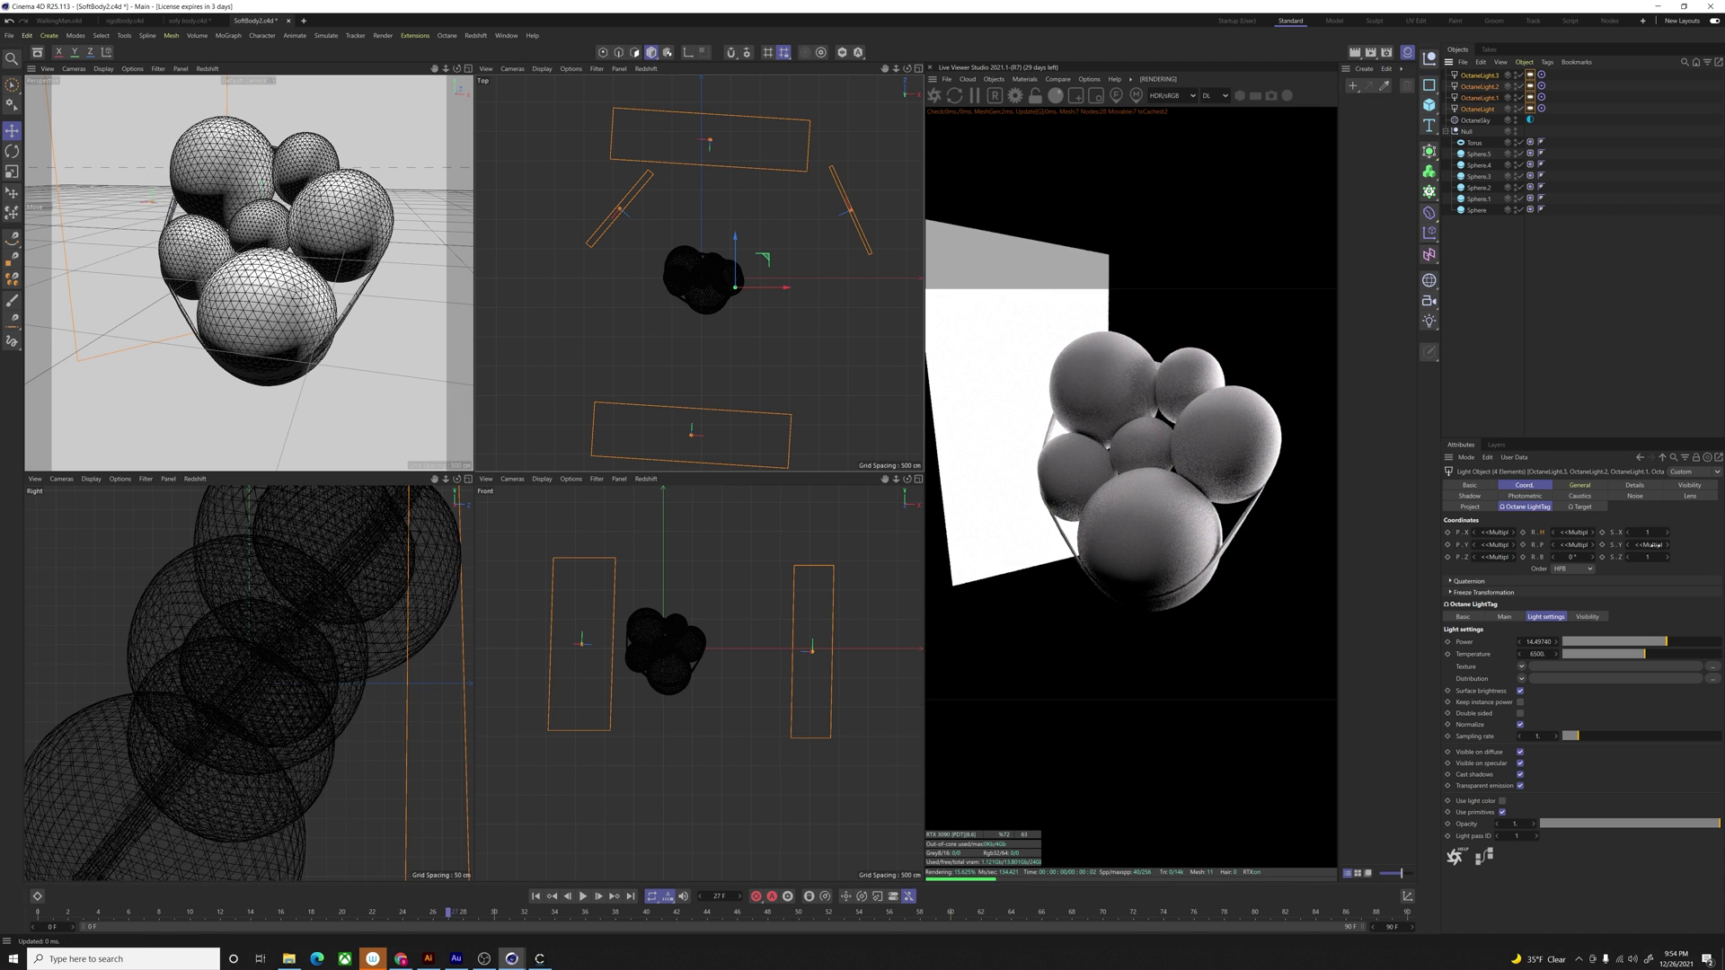
click(1587, 618)
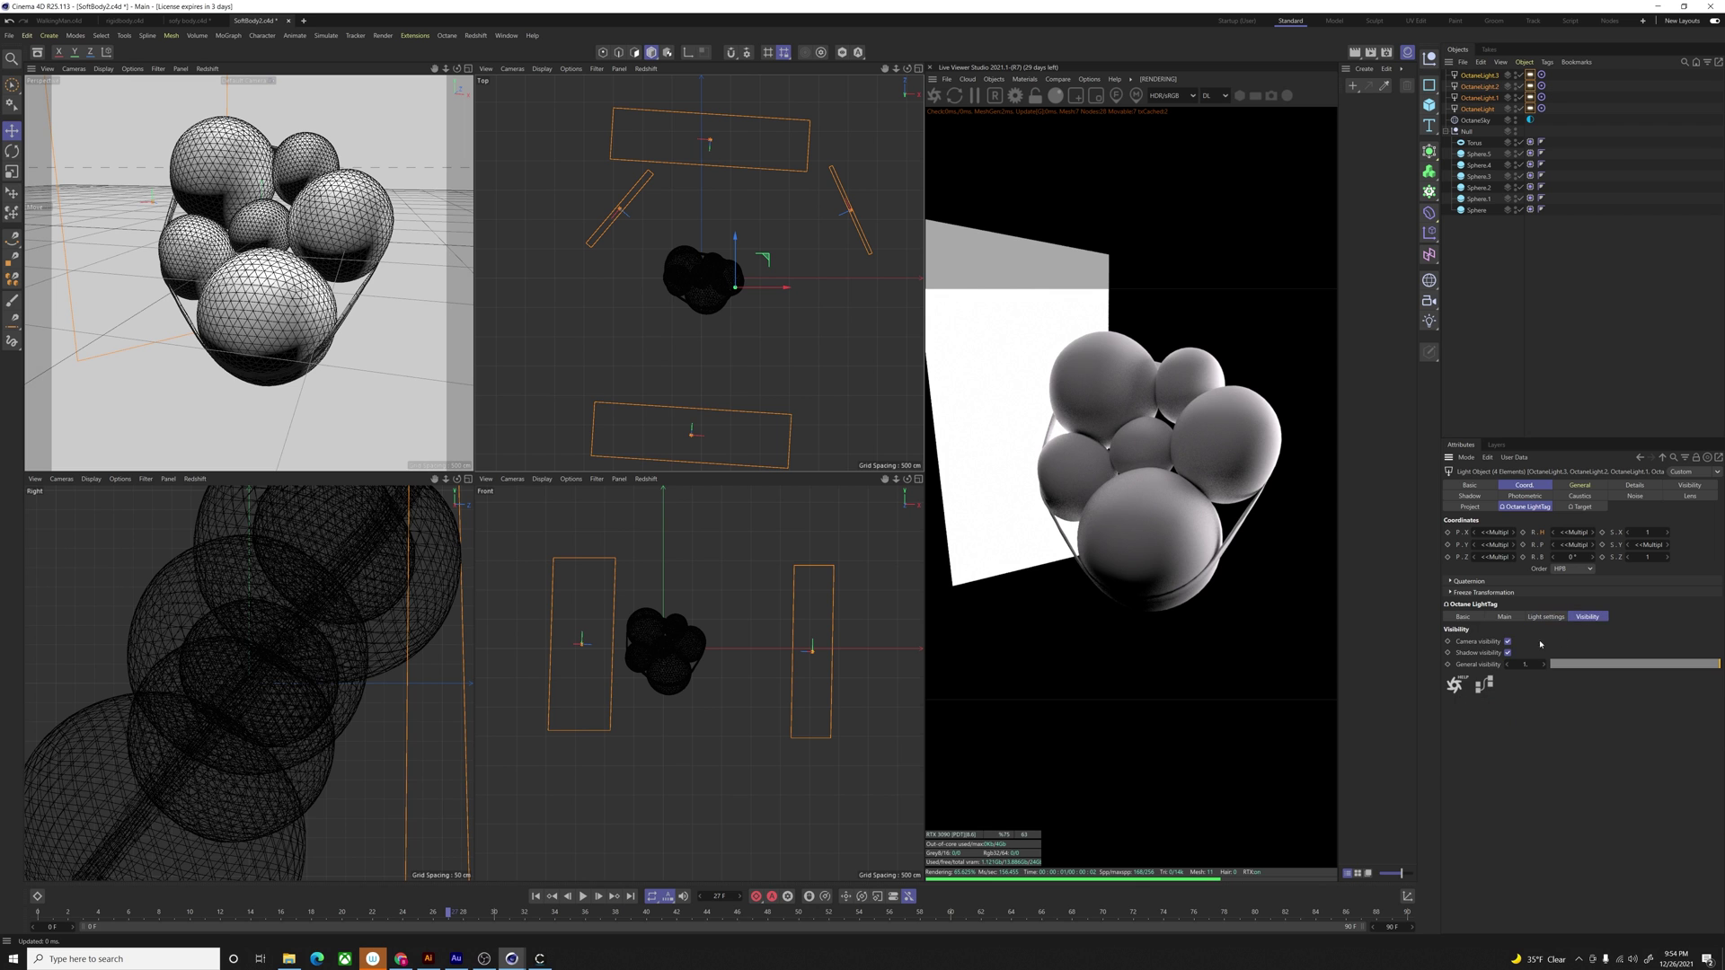
click(1508, 642)
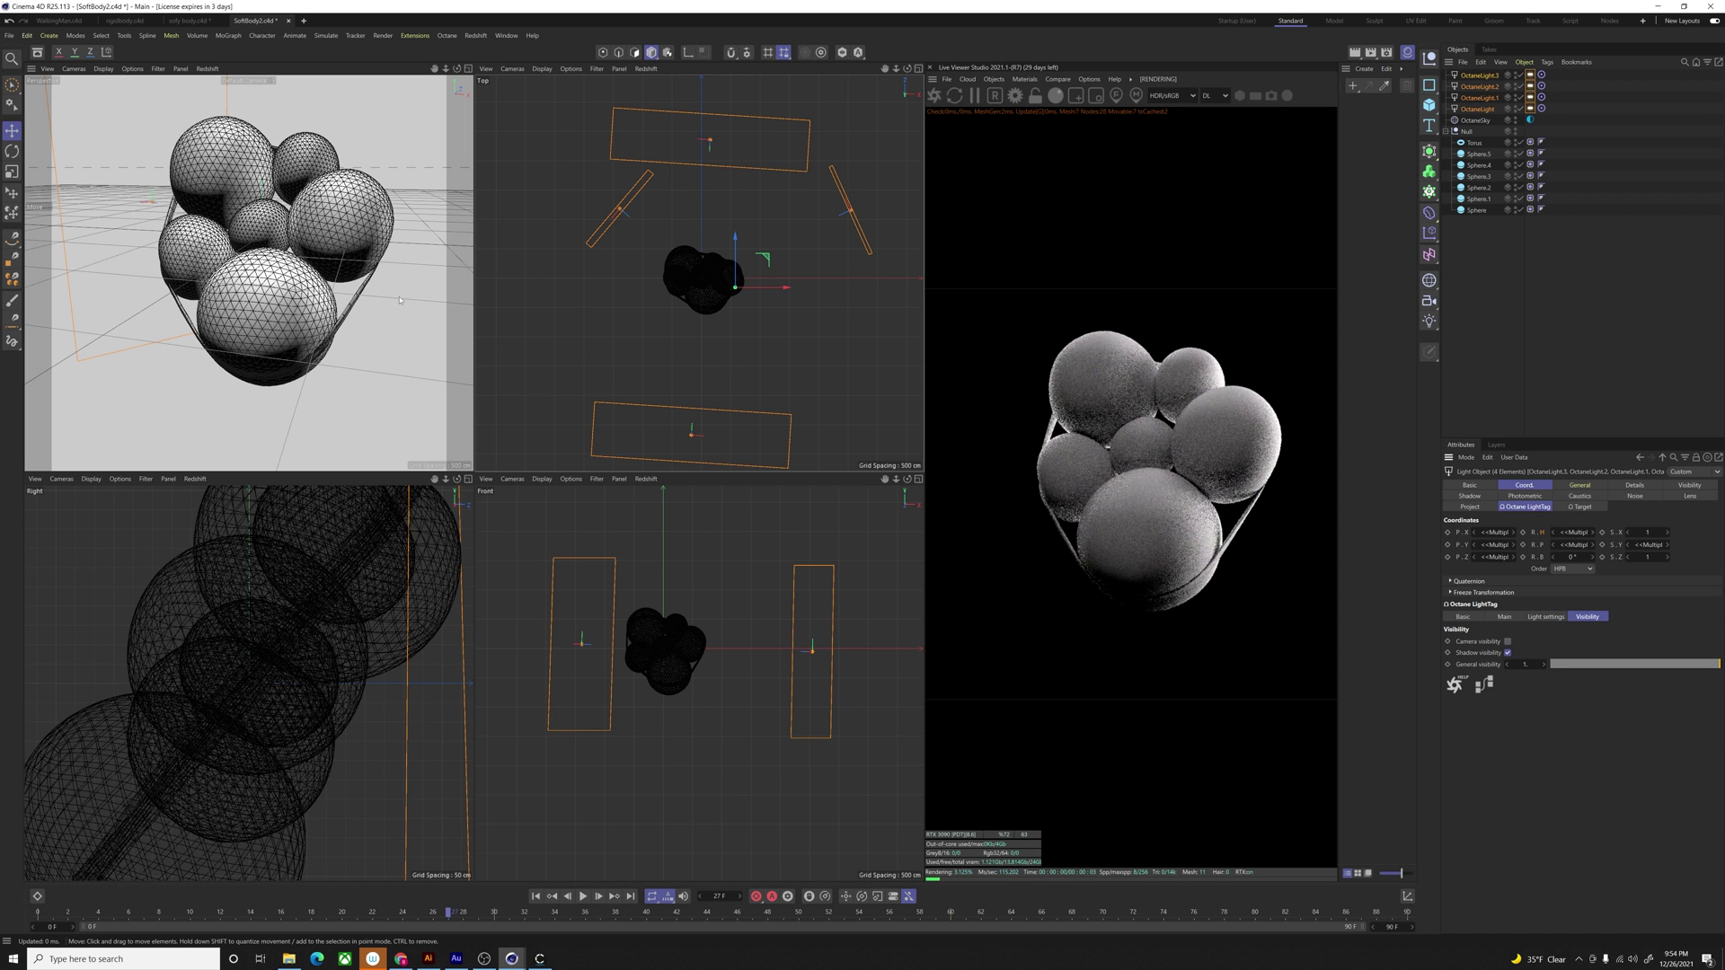
alt+drag(314, 261, 274, 260)
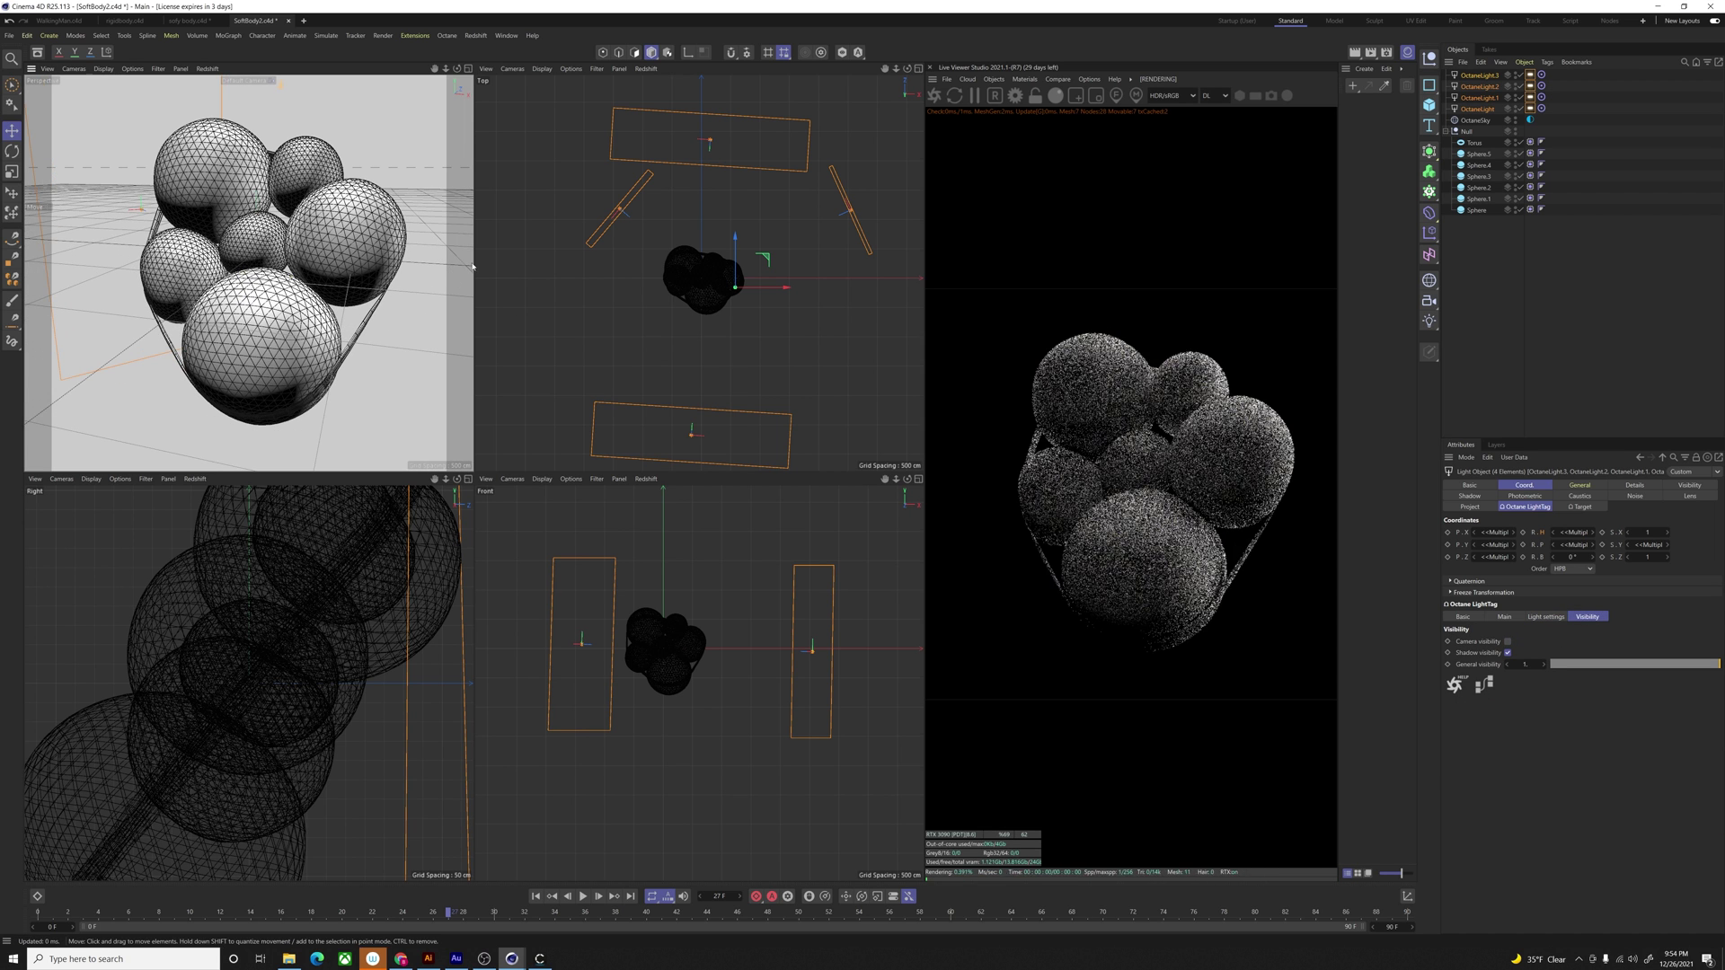
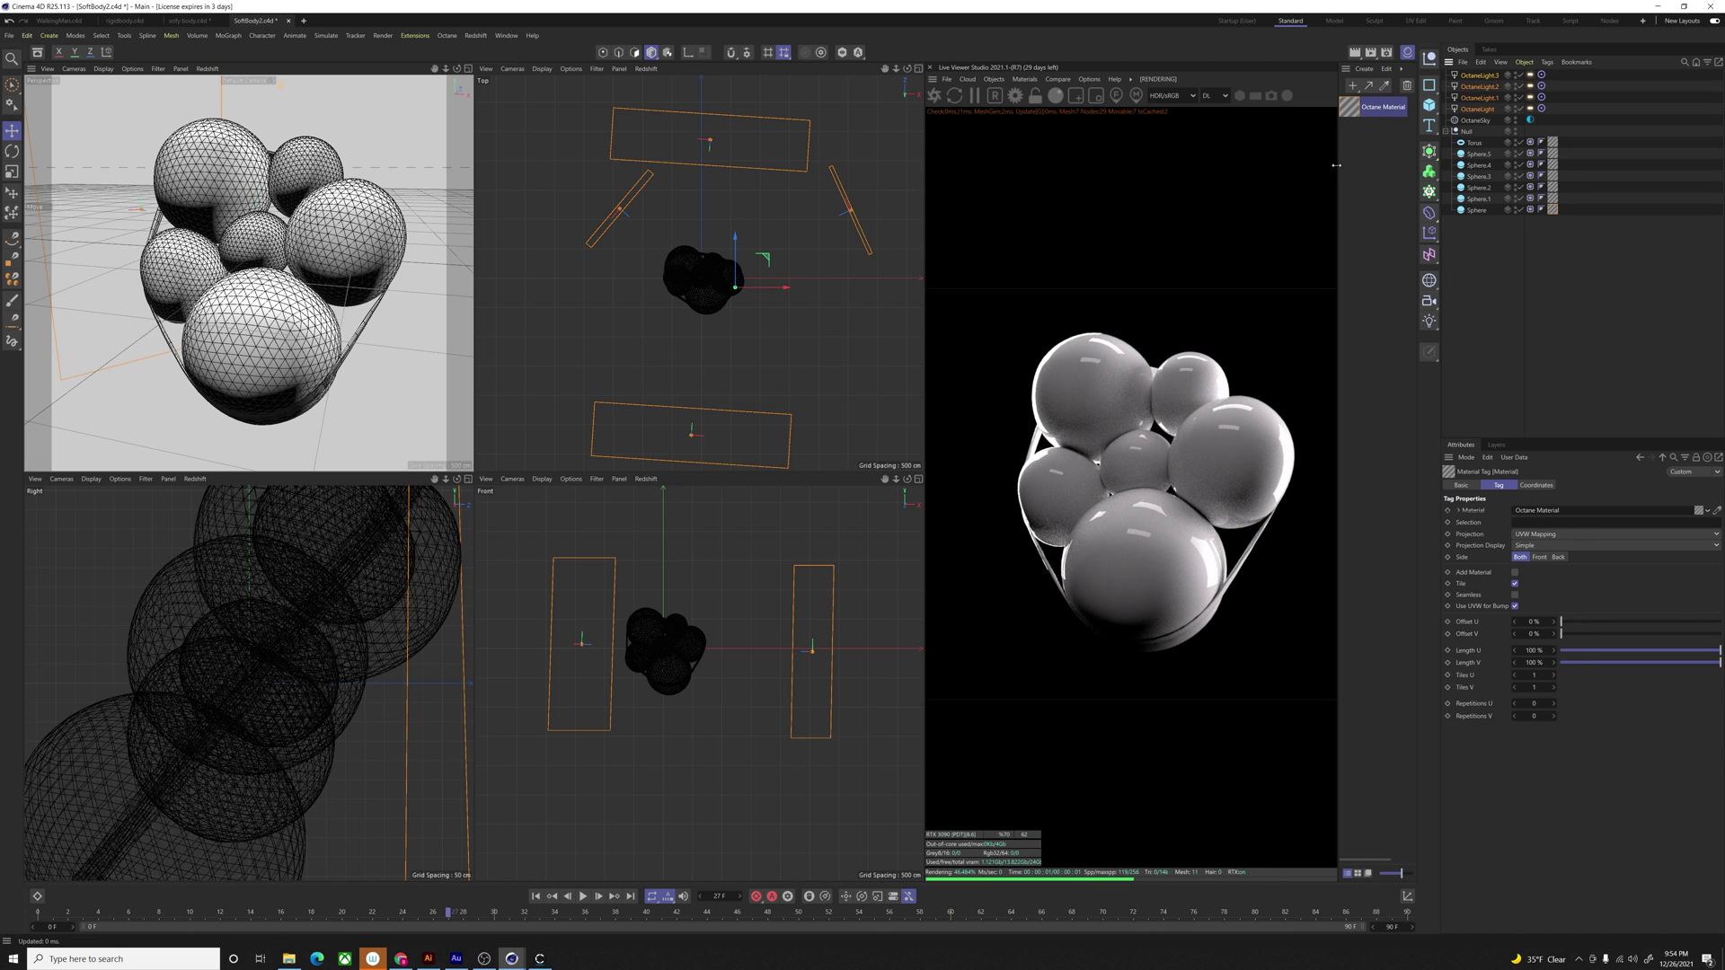
Step: Set the roughness of the glossy Octane material to about 0.05
double_click(1349, 110)
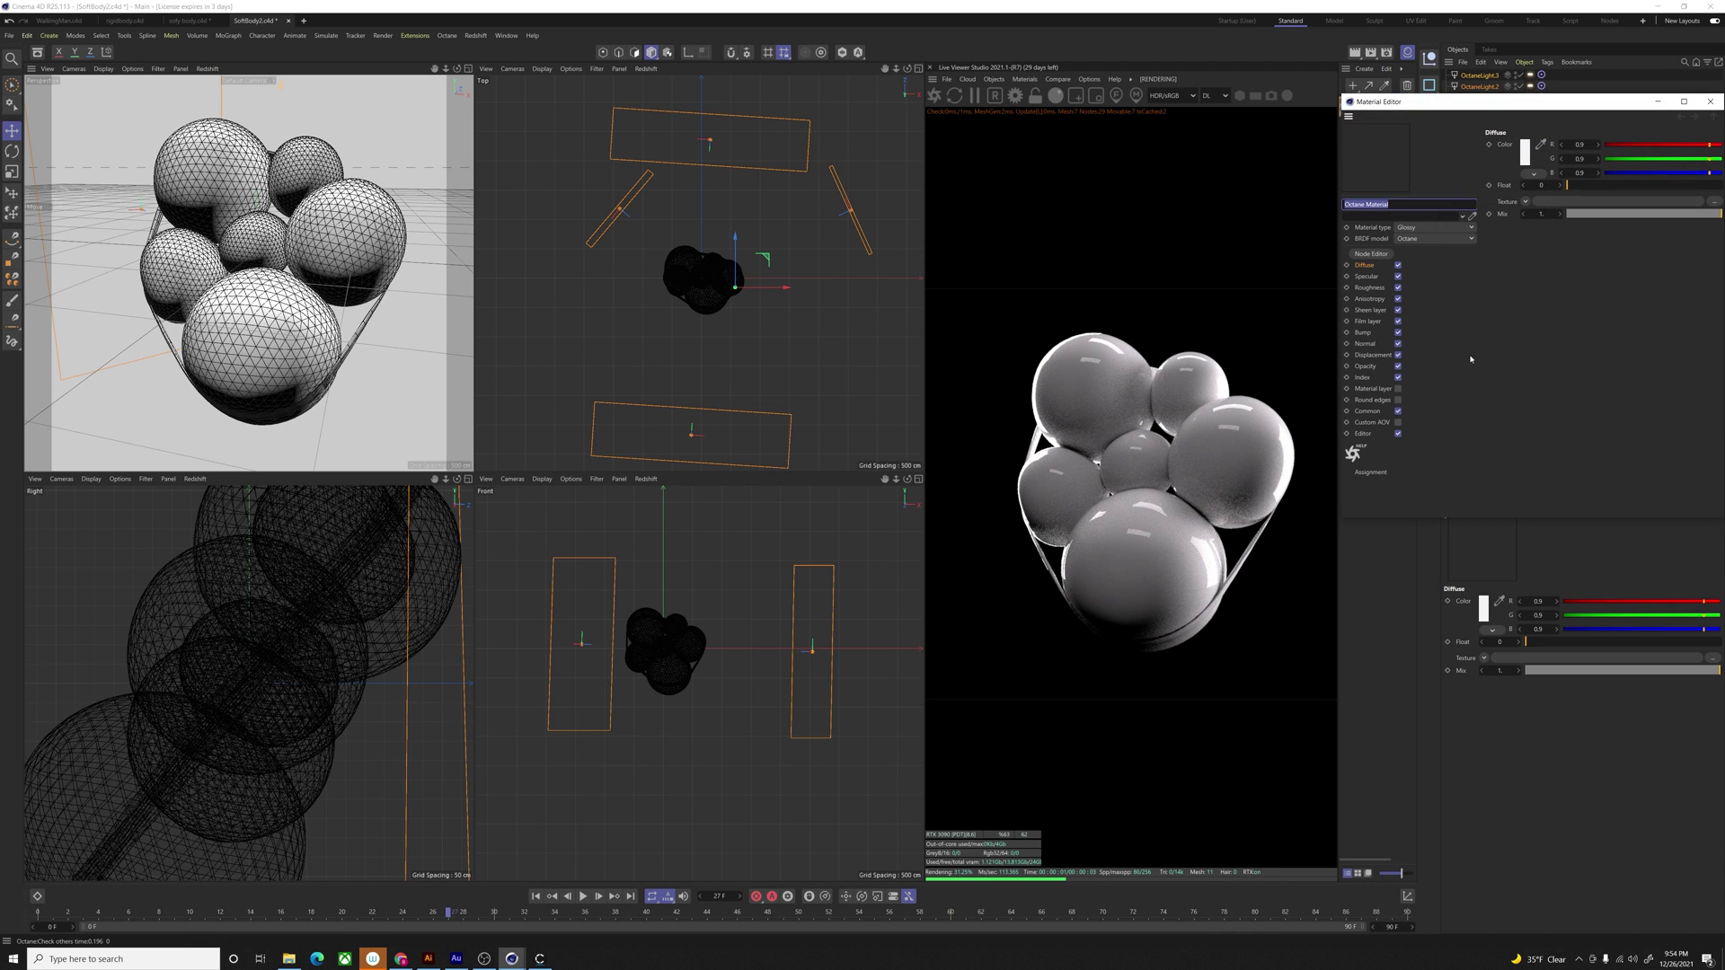
click(1371, 287)
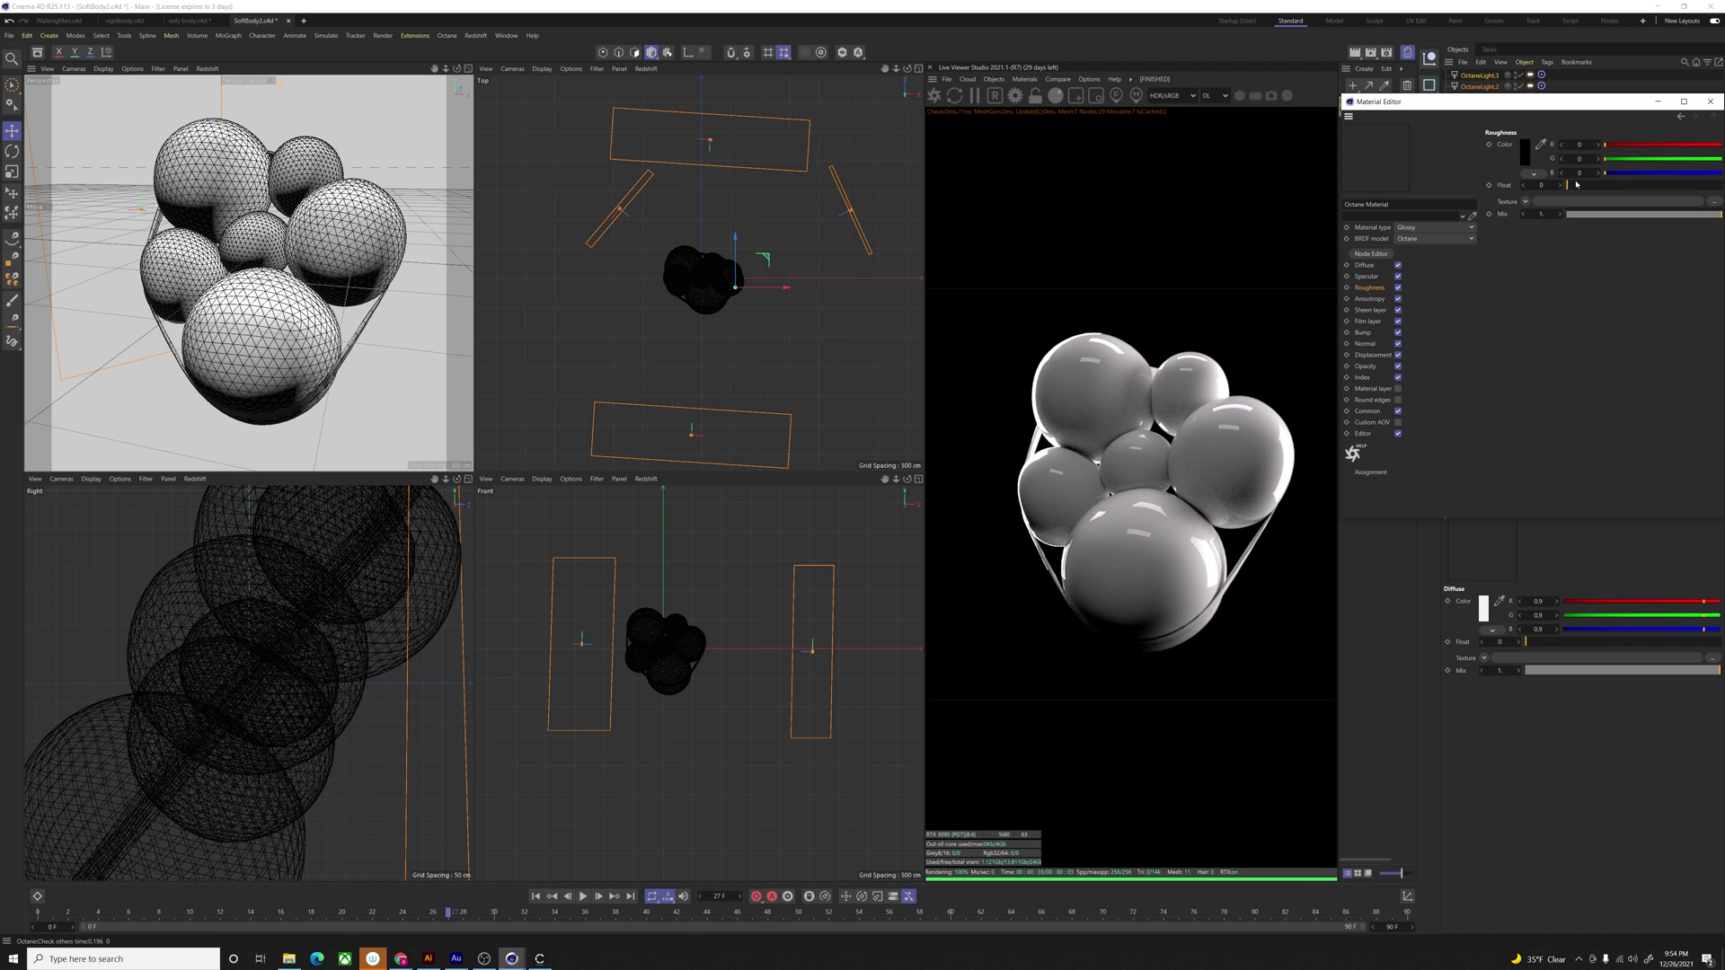
click(1576, 184)
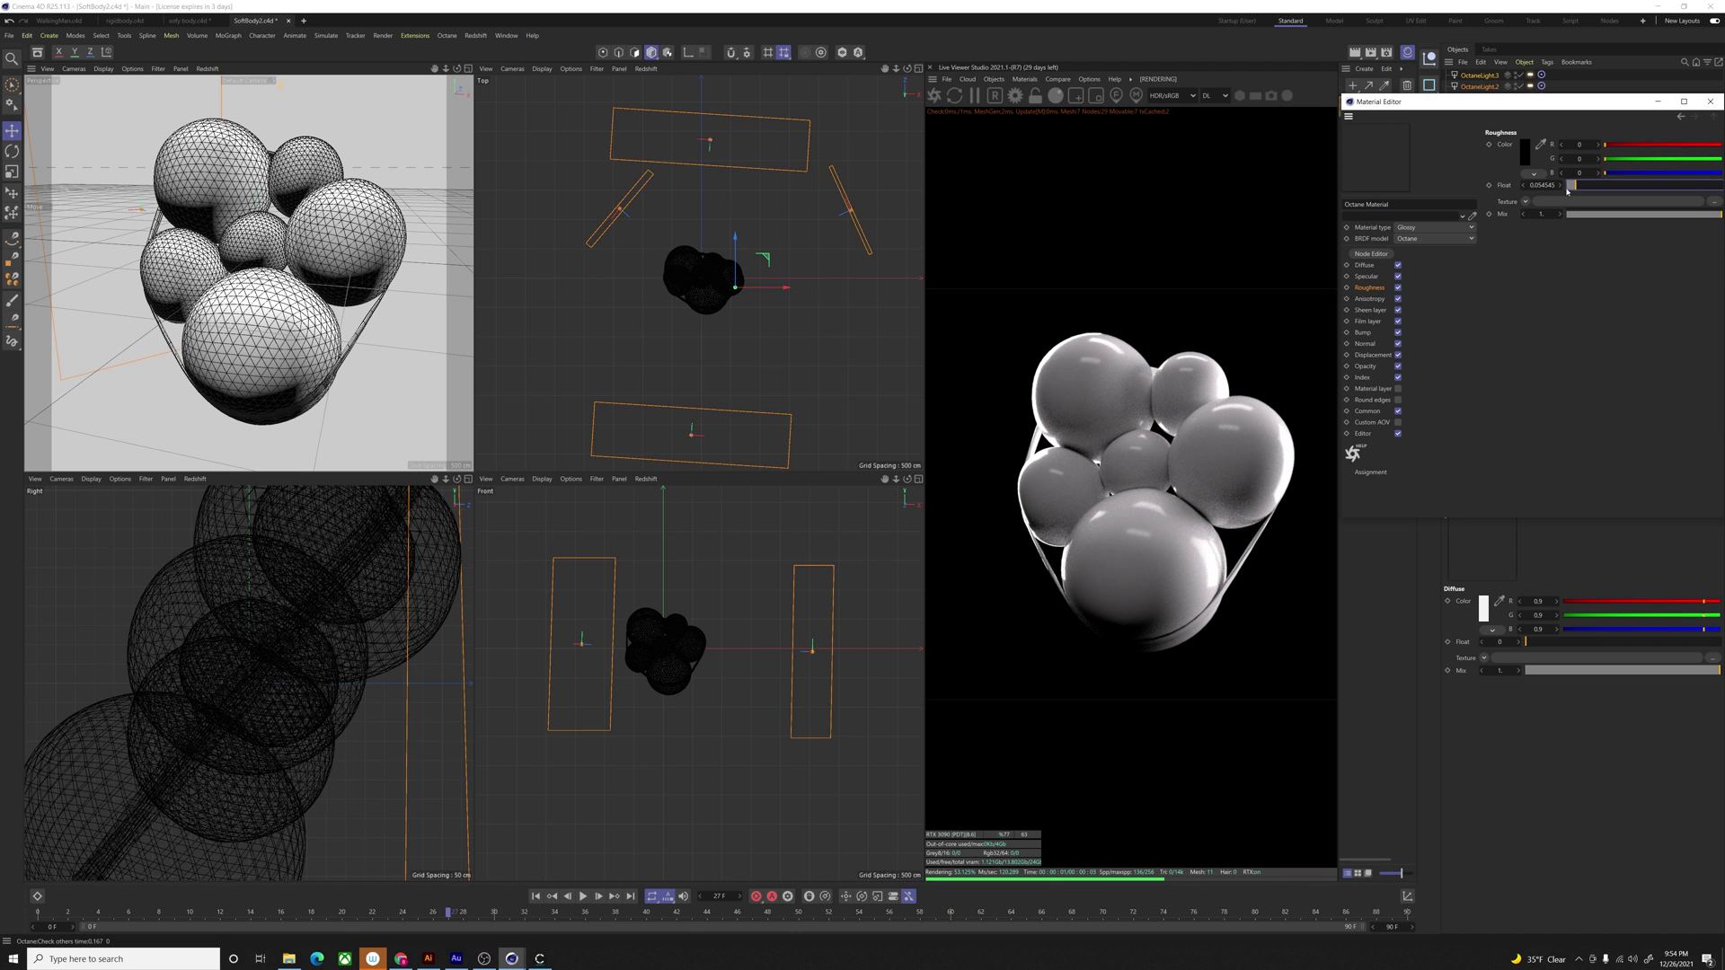
Step: Try the Specular and Diffuse types on the Octane material and return it to Glossy
click(1424, 227)
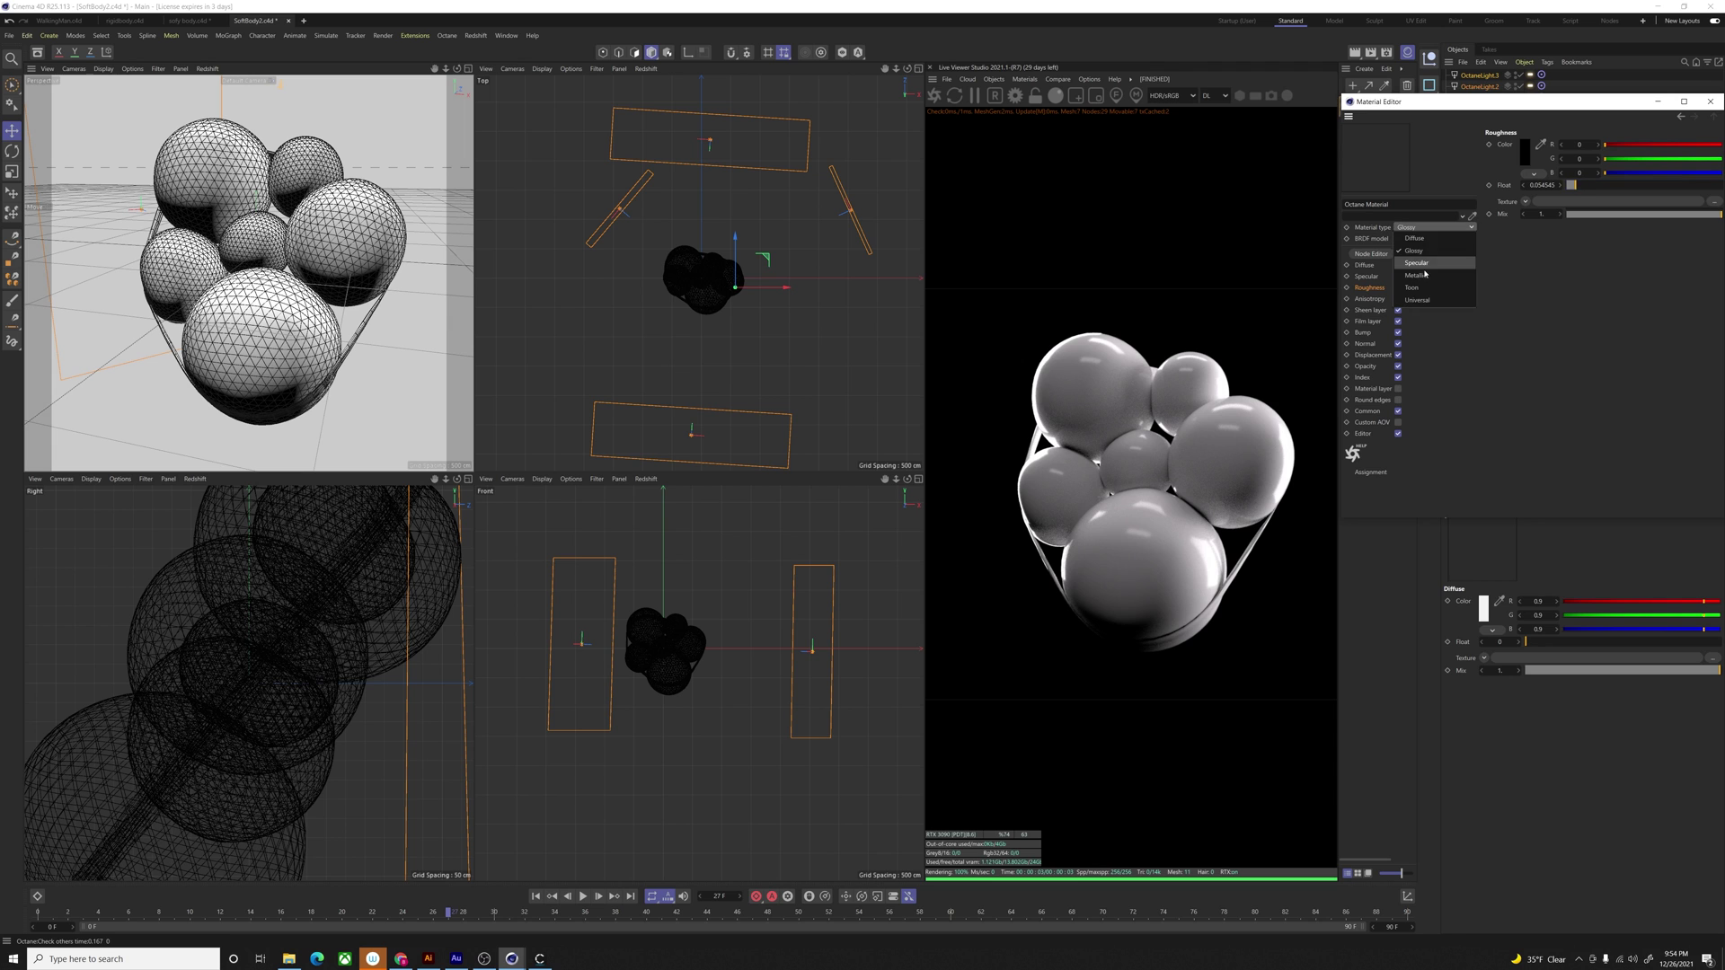
click(1427, 267)
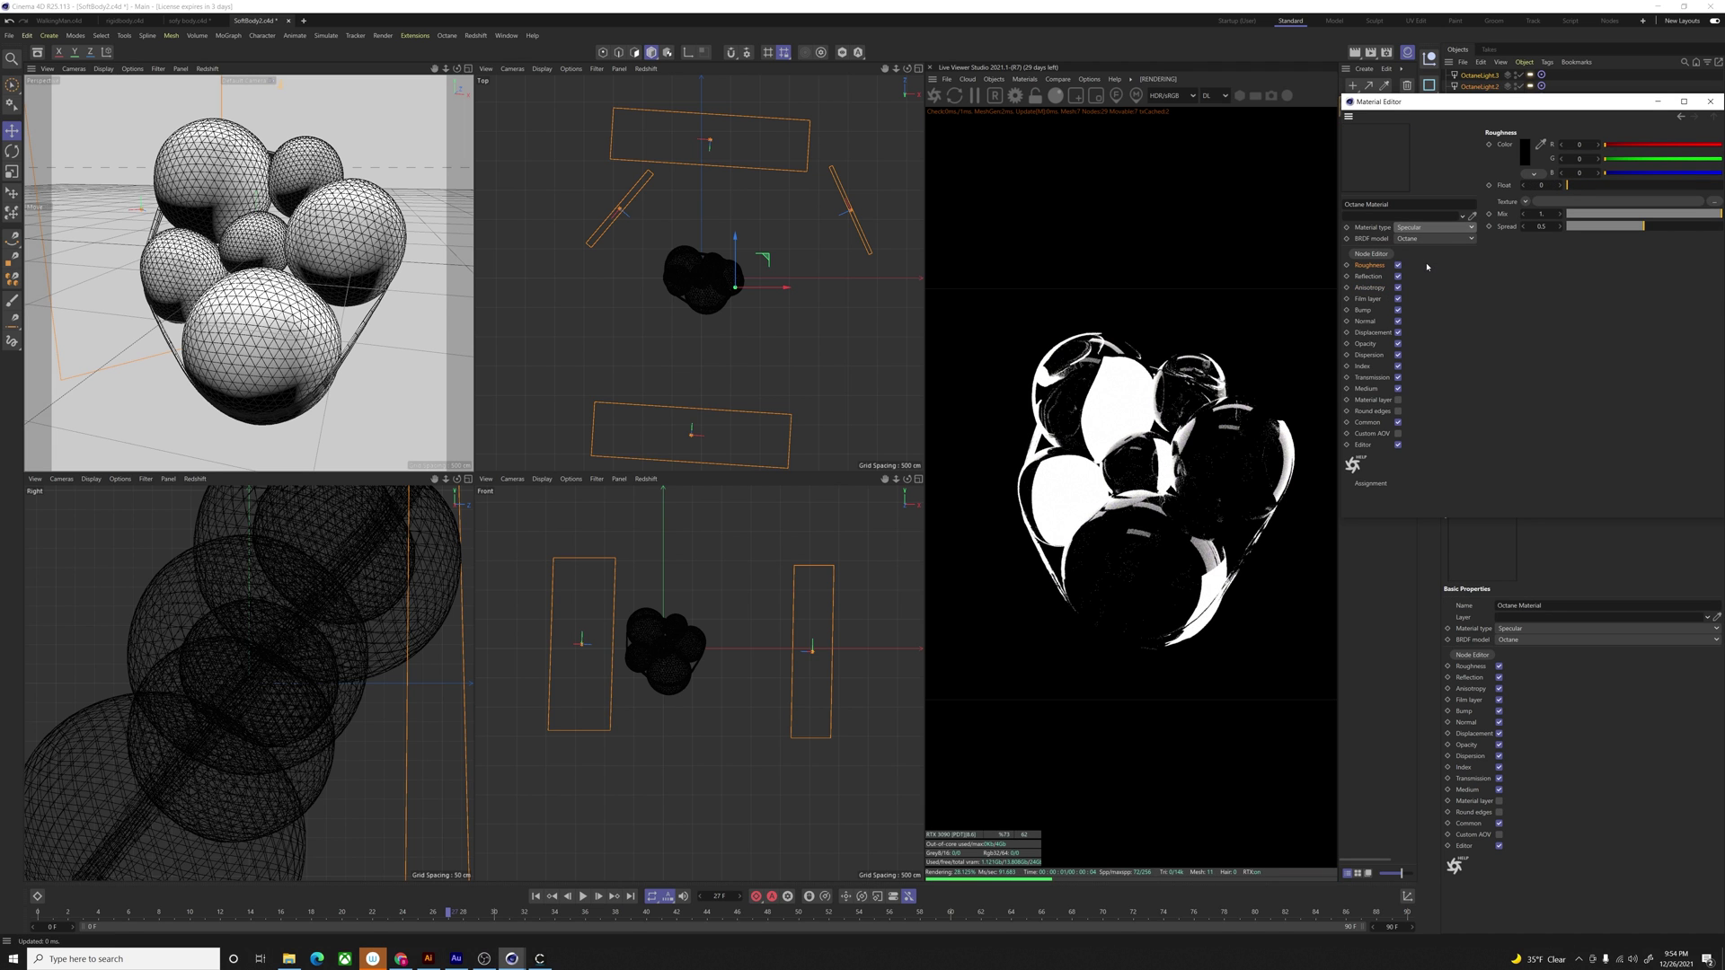
click(1429, 227)
click(1425, 247)
click(1429, 228)
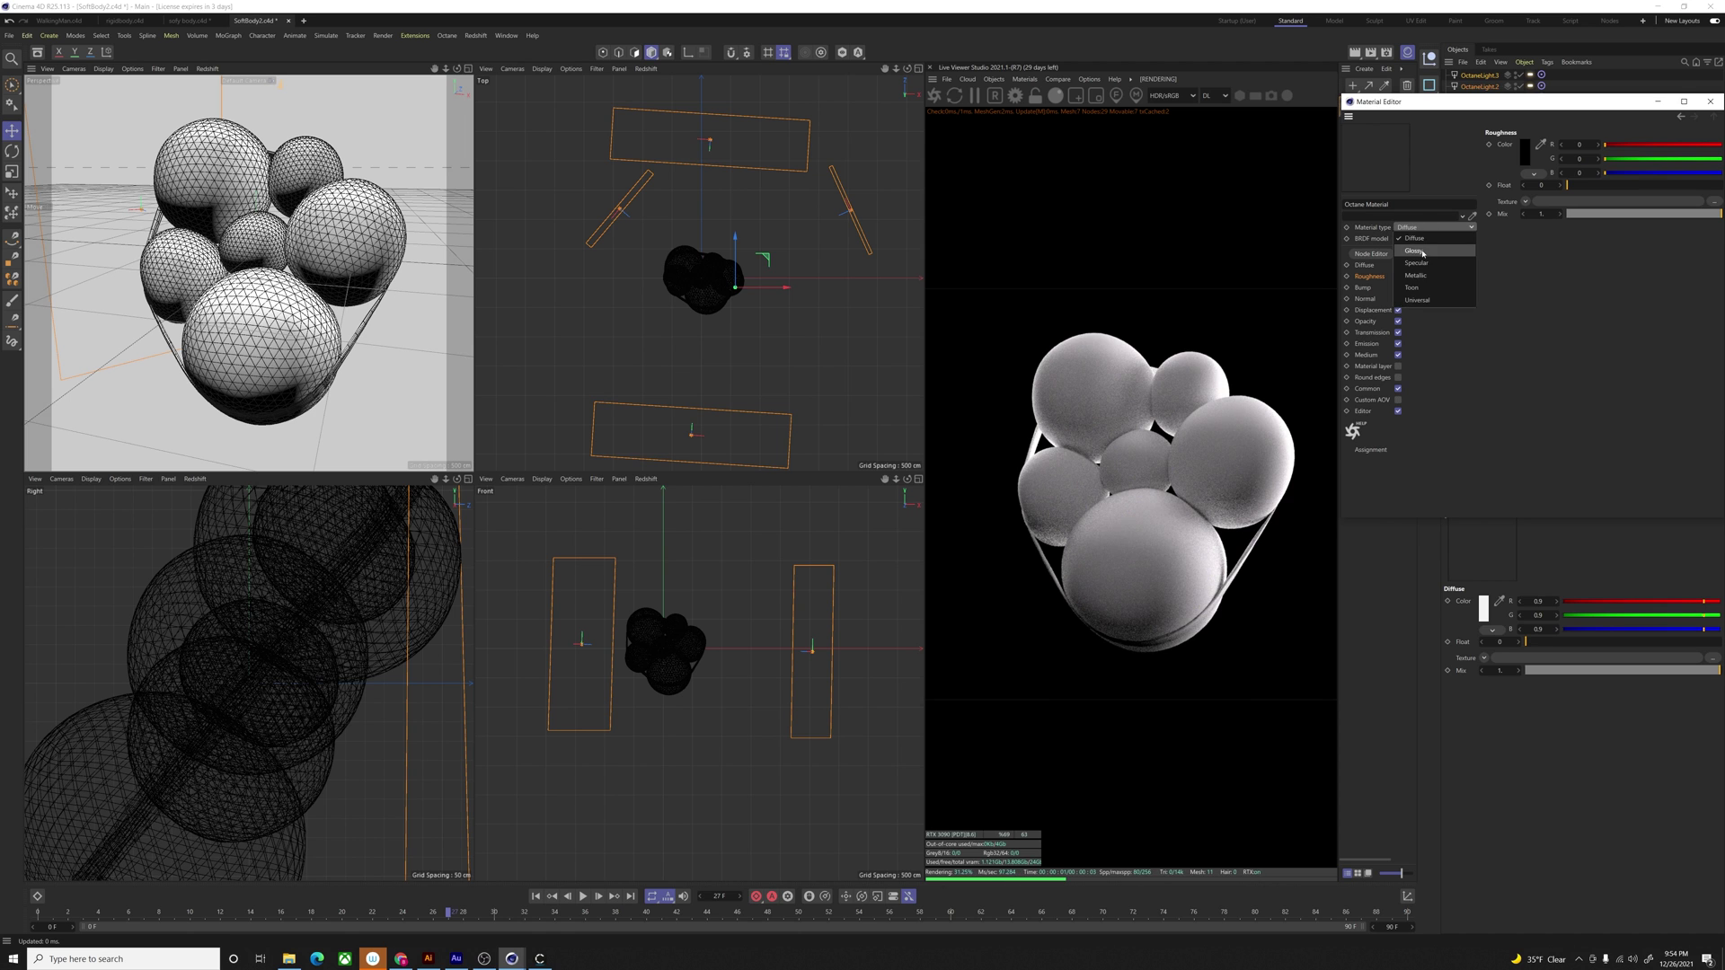
click(1427, 257)
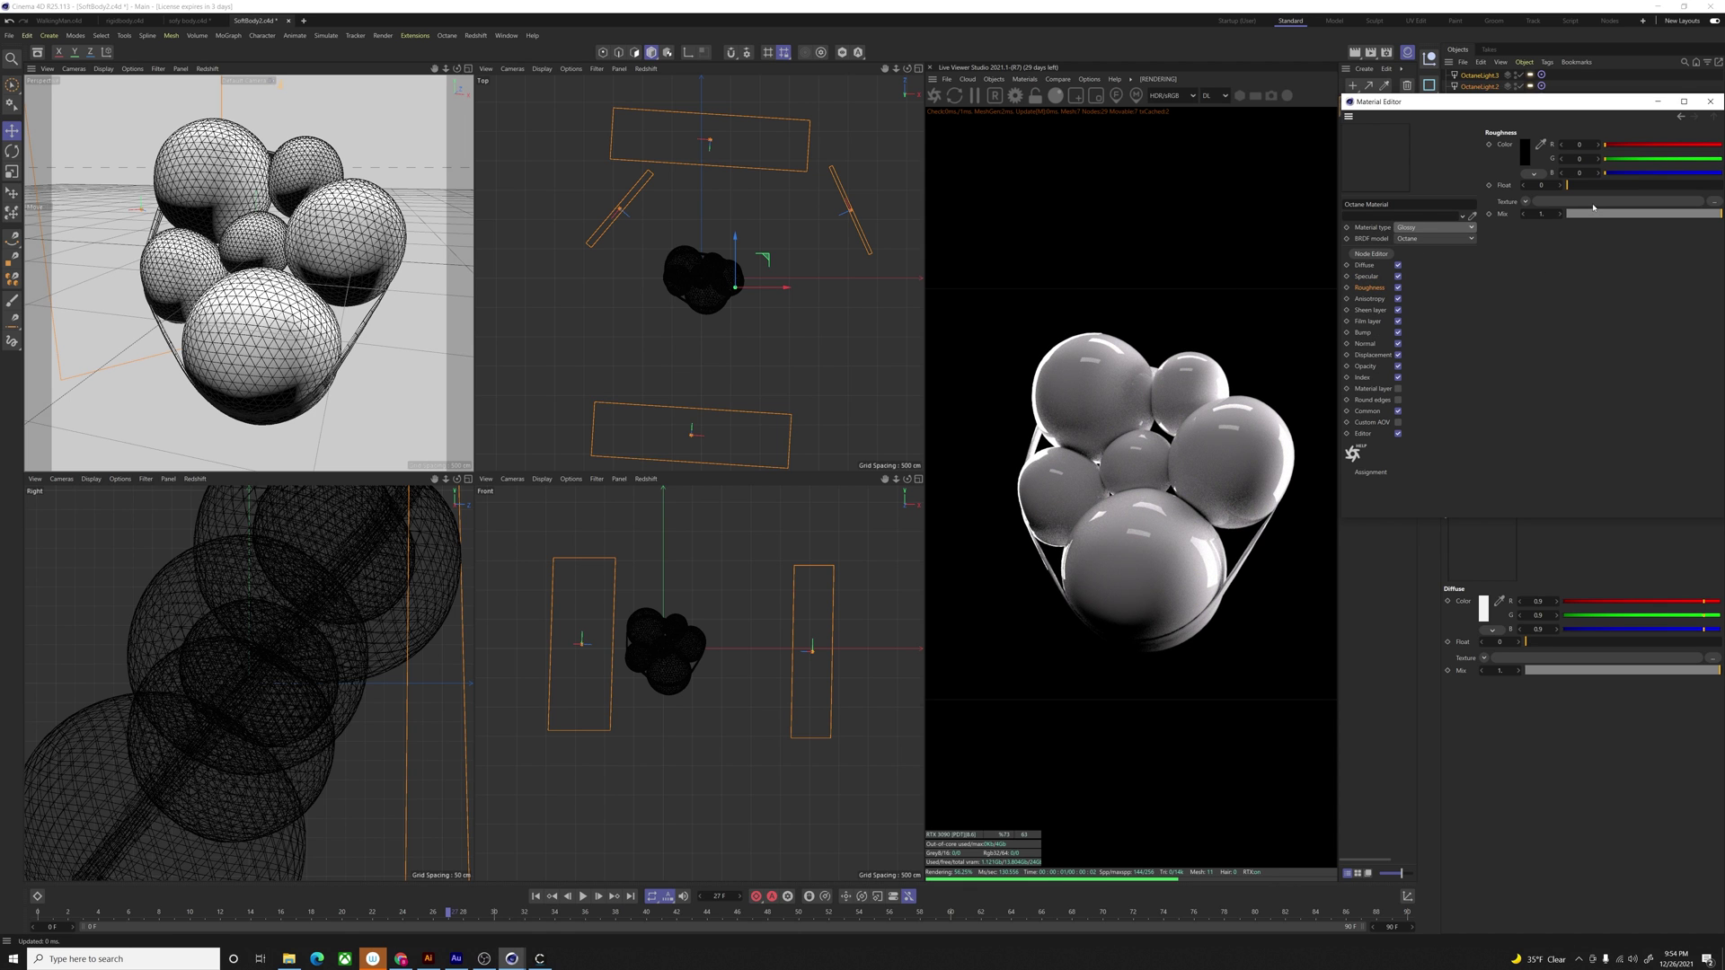
Step: Set the Octane material's diffuse color to a fully saturated green, hue 159° (RGB 0, 255, 166)
click(1364, 265)
click(1524, 151)
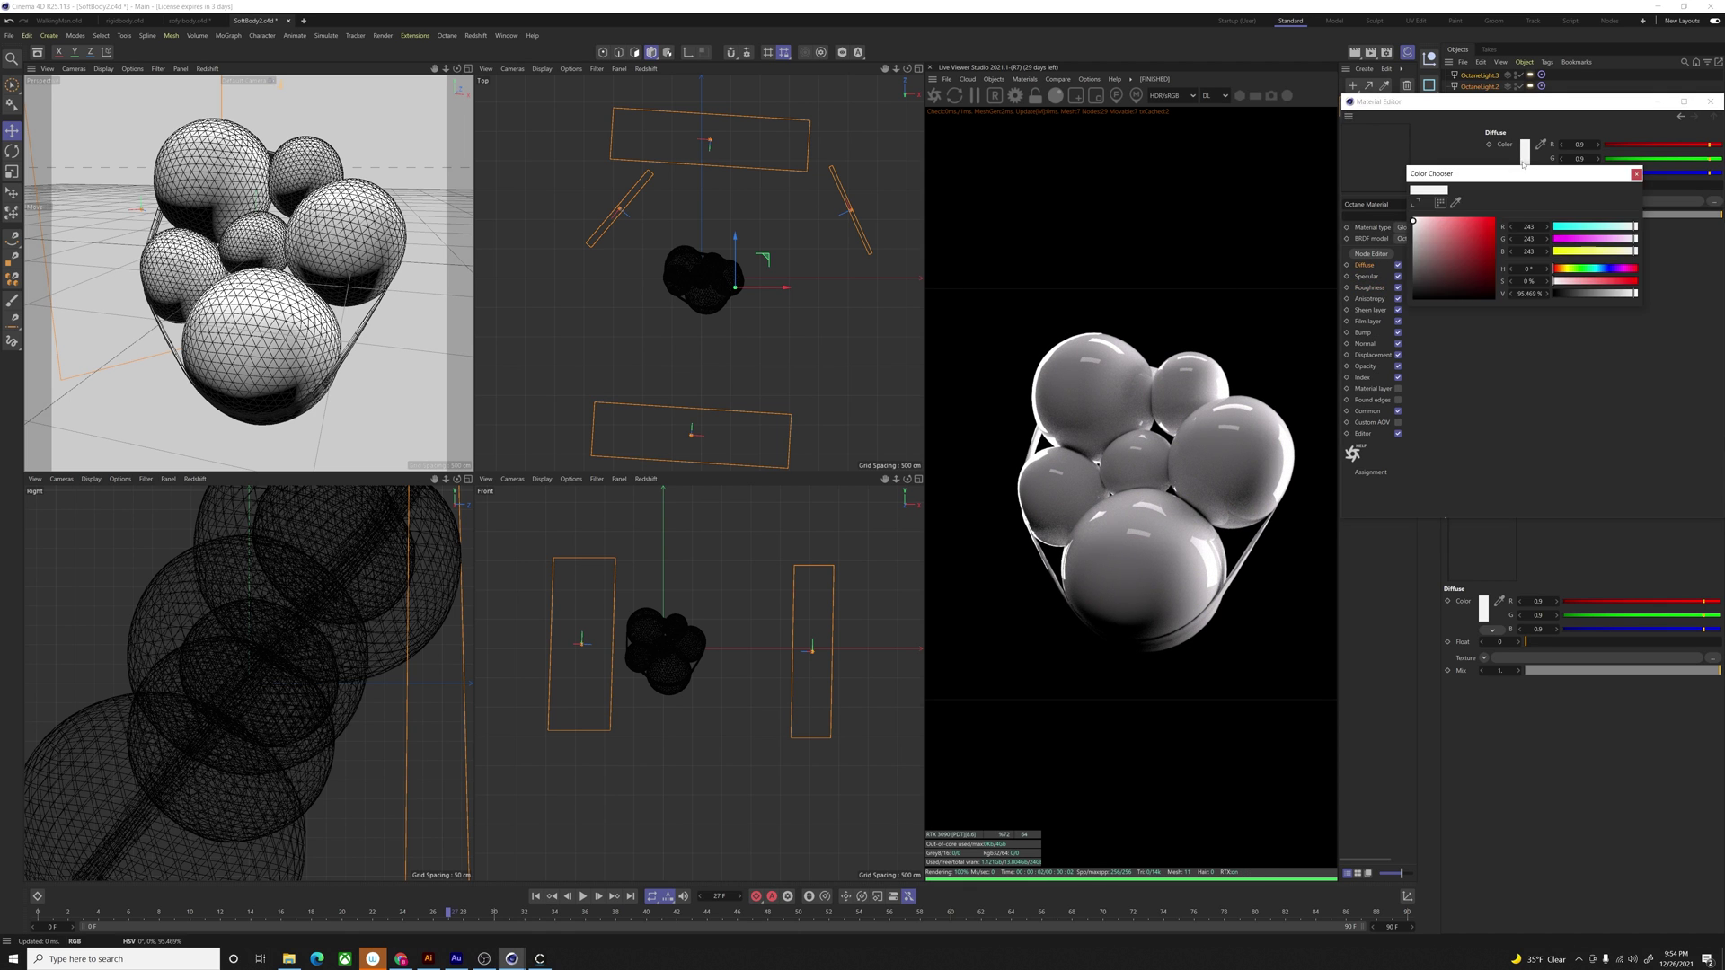
click(1495, 217)
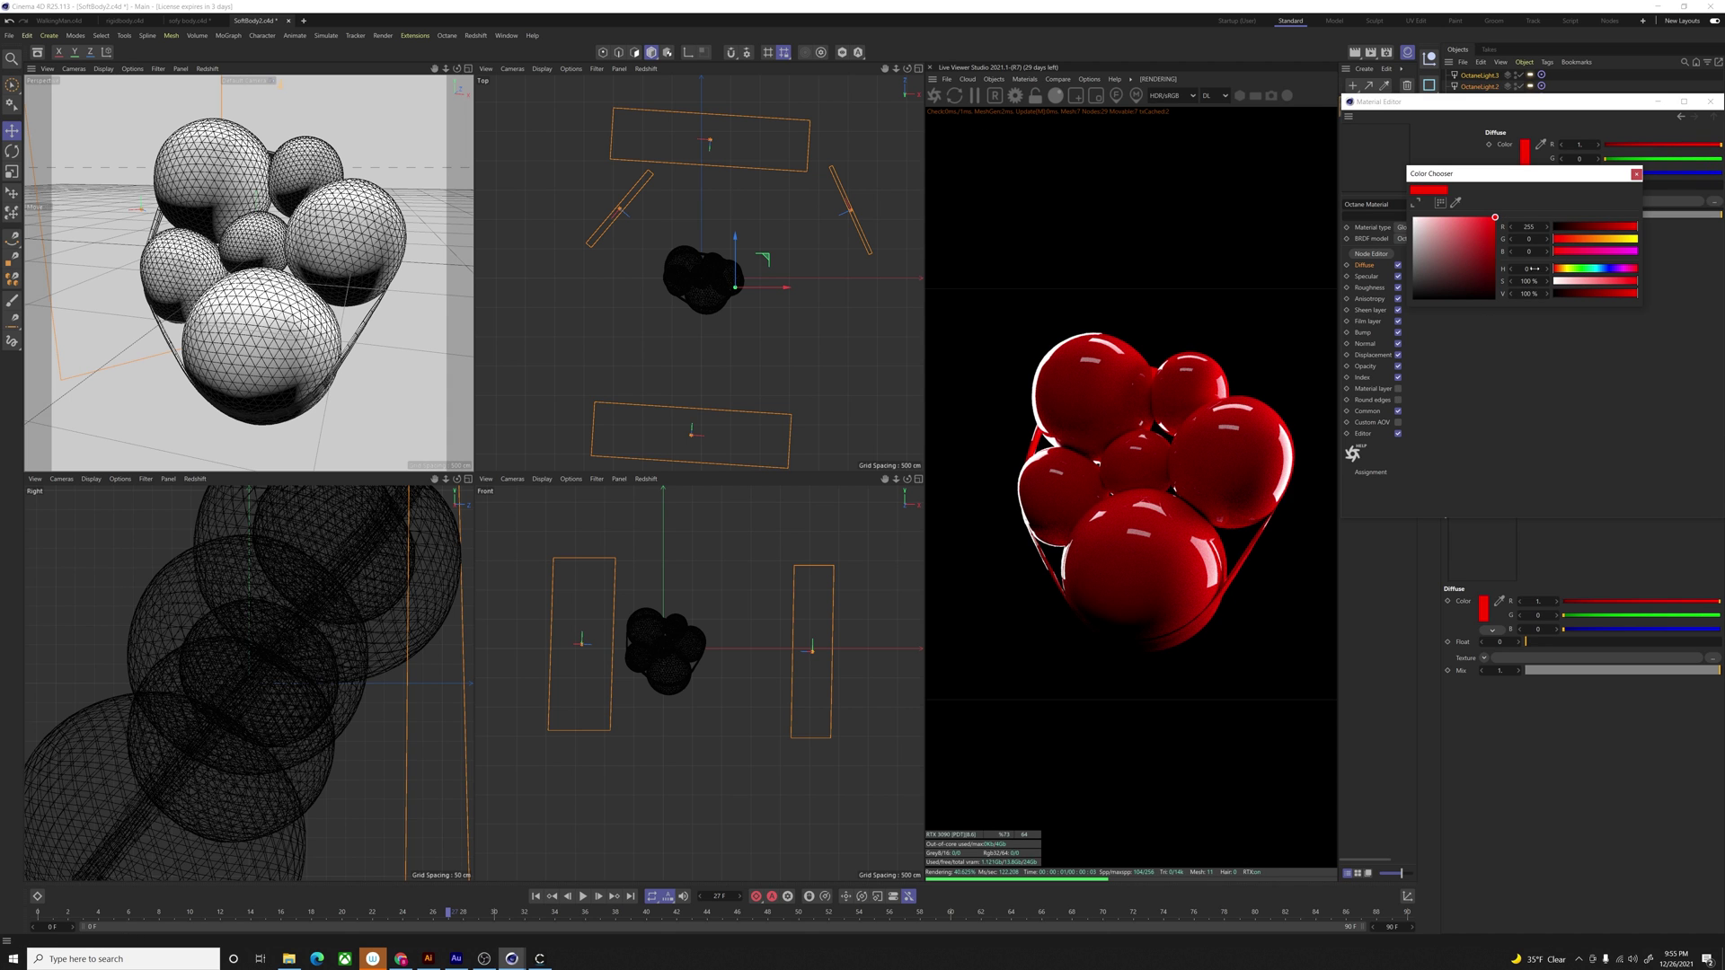
drag(1555, 269, 1565, 269)
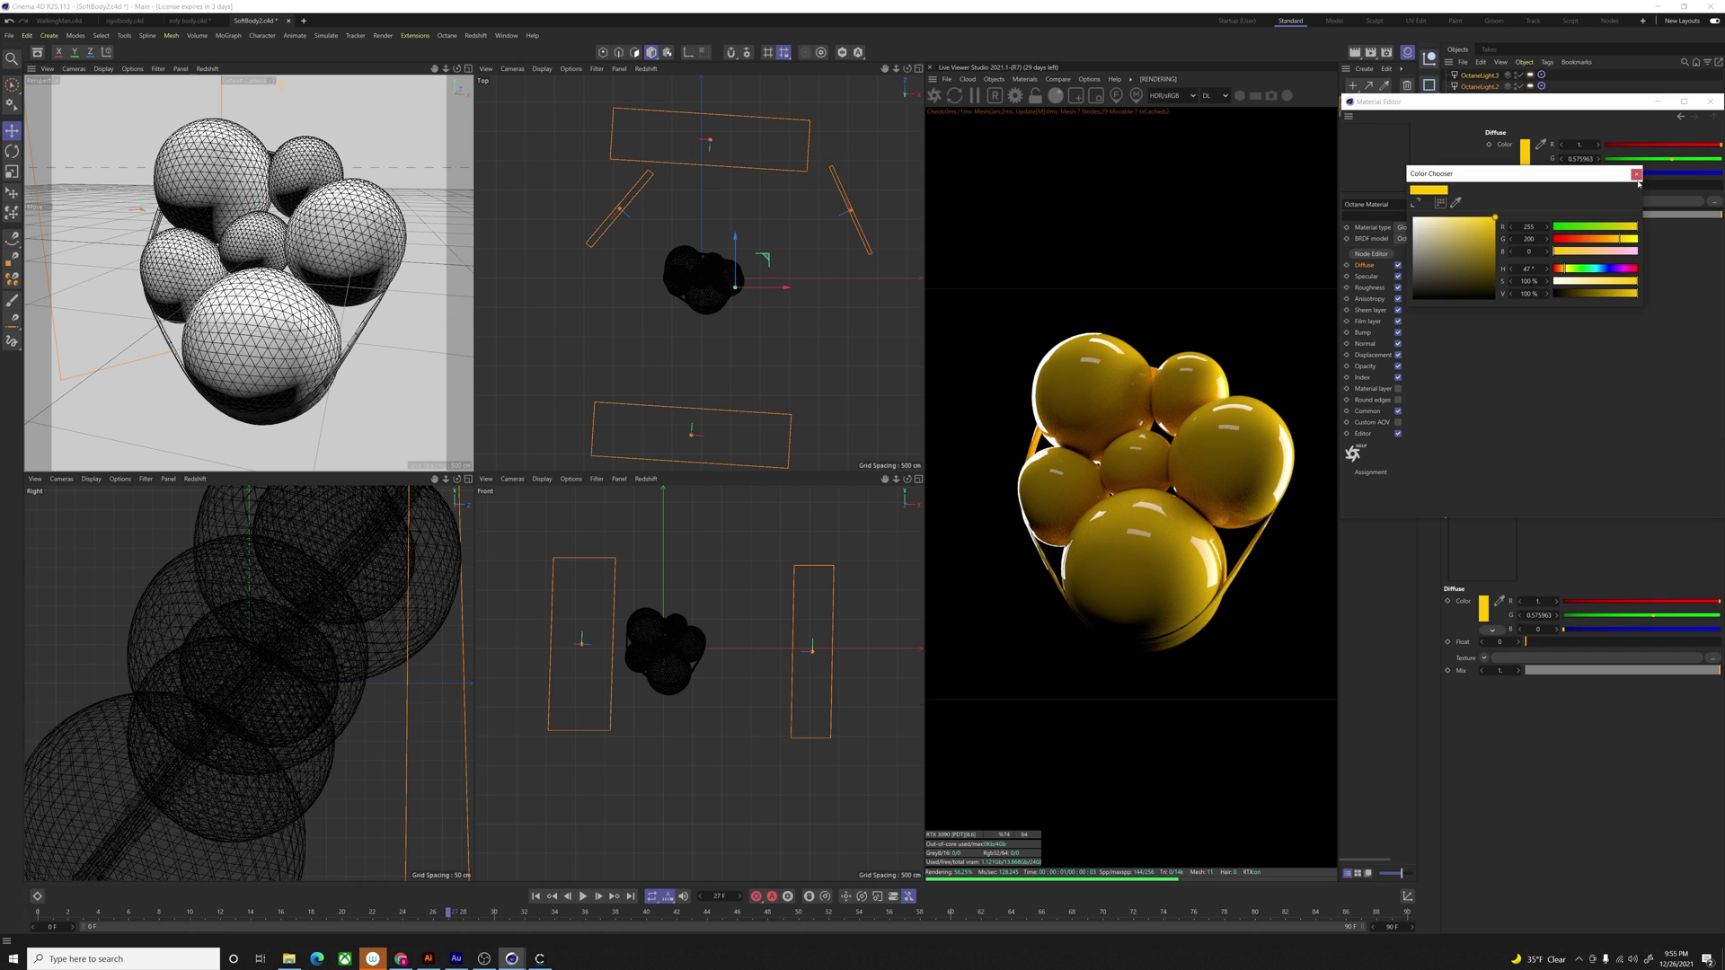
click(1637, 175)
drag(1583, 103, 1317, 164)
click(1257, 216)
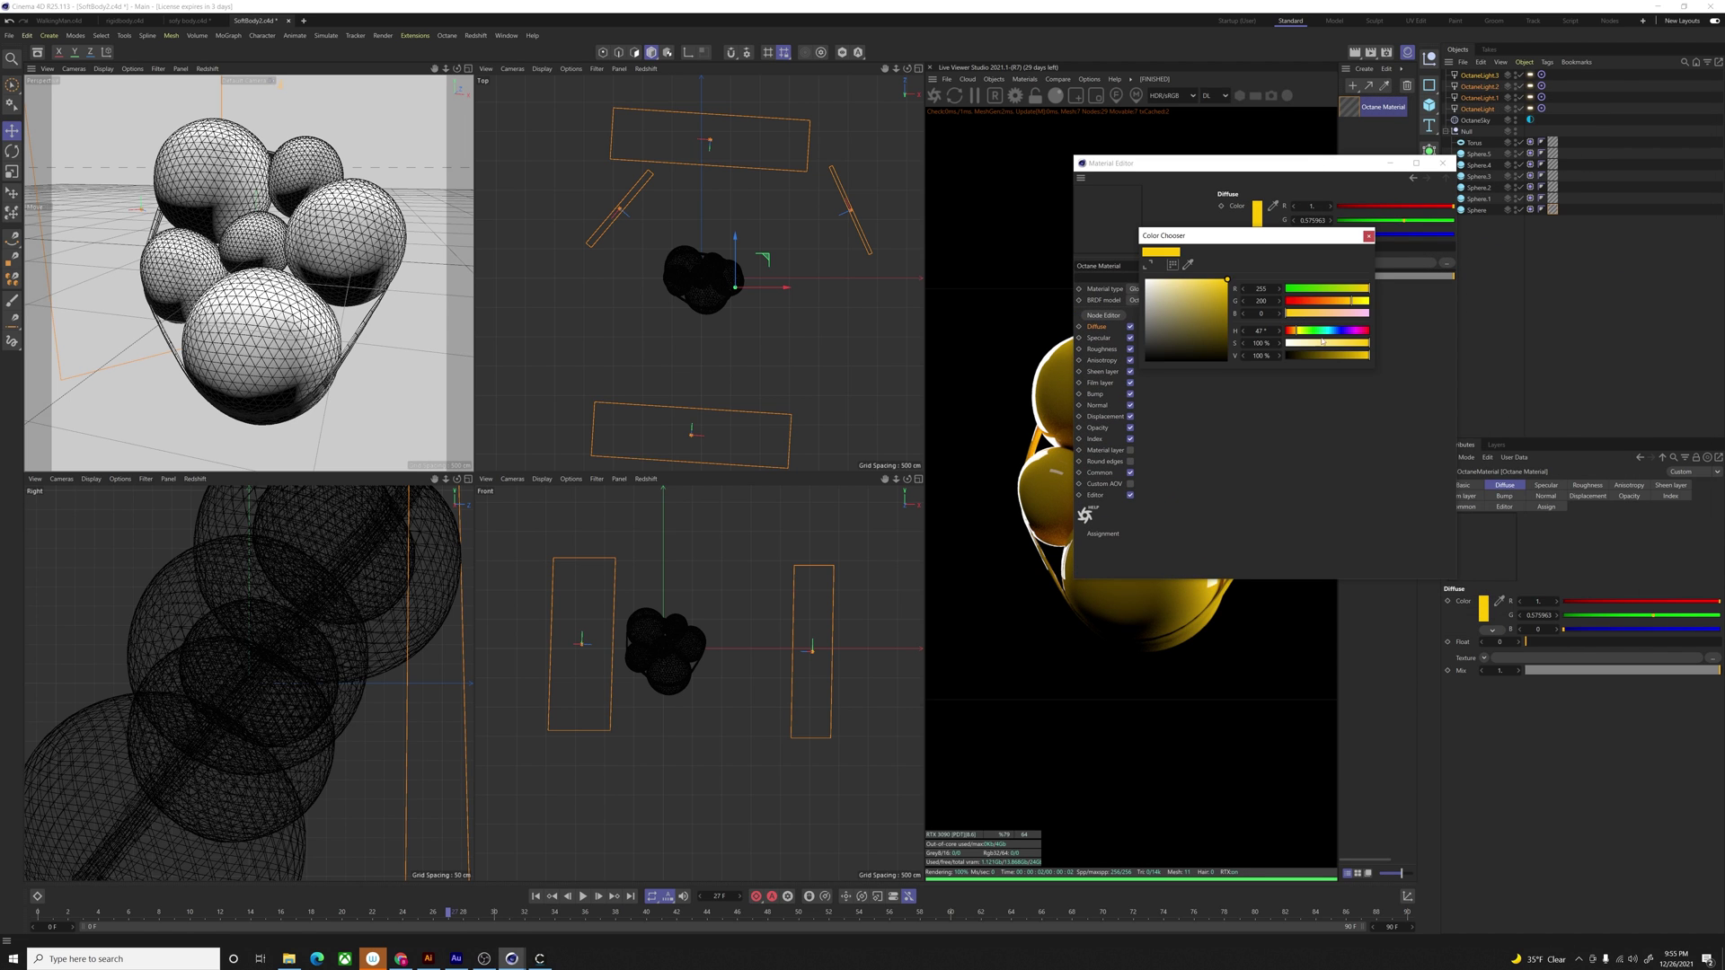
click(1325, 332)
drag(1324, 332, 1323, 331)
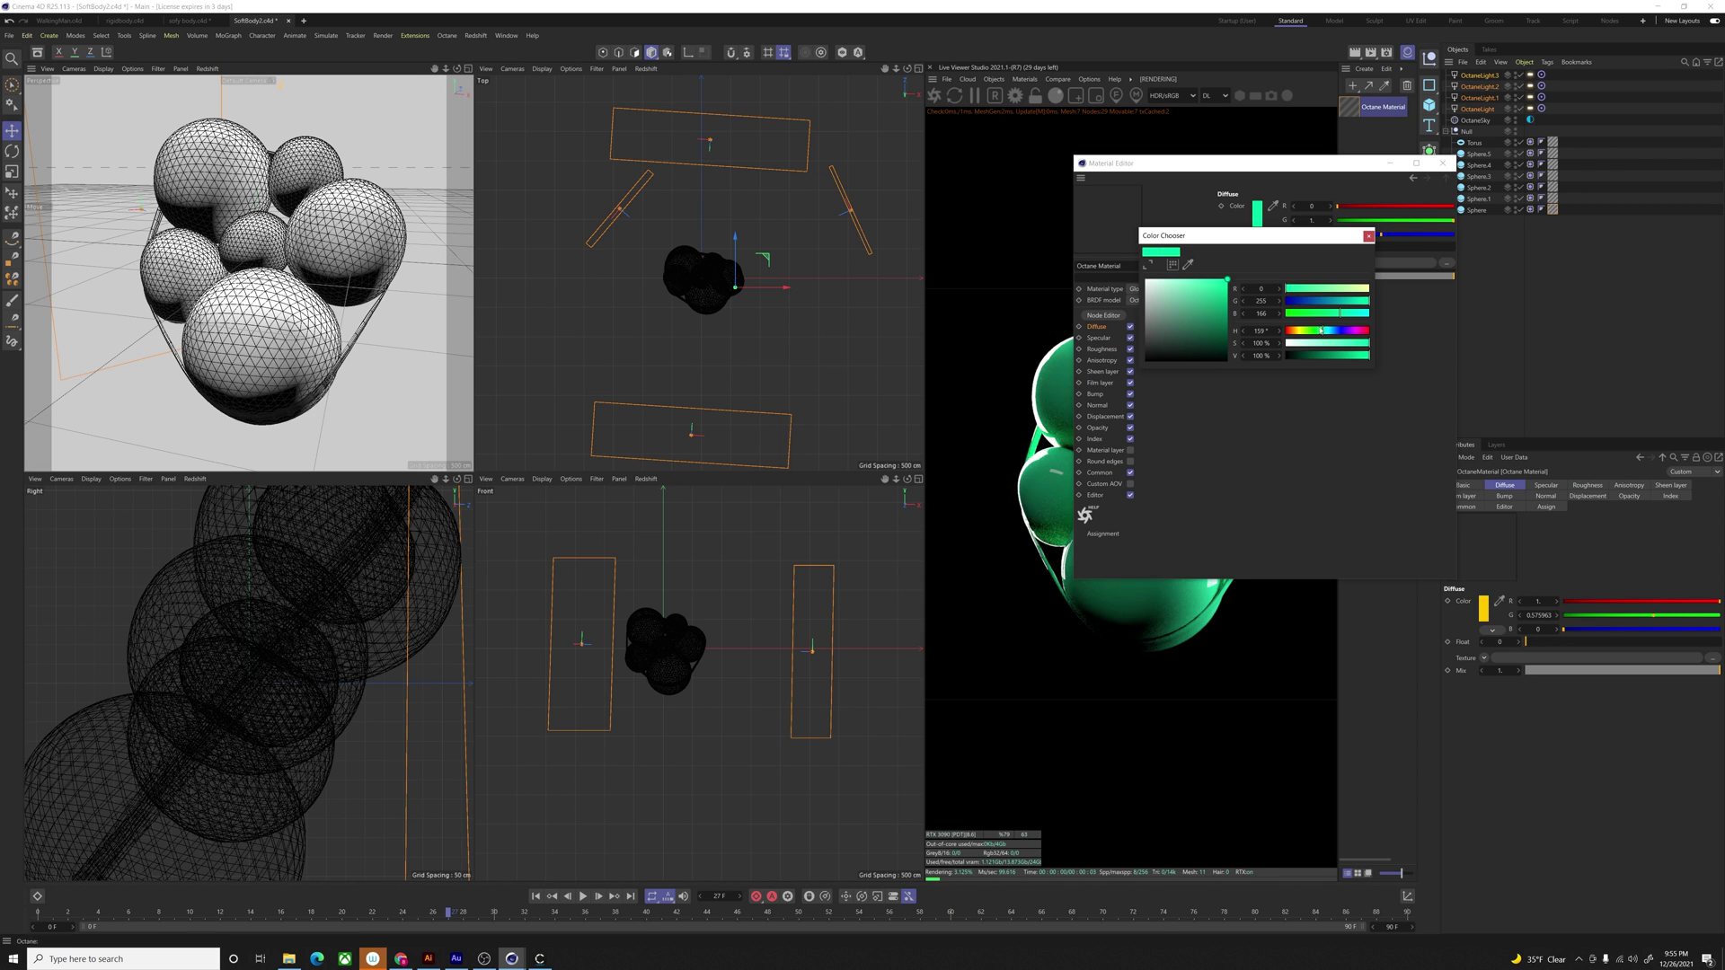
click(1216, 162)
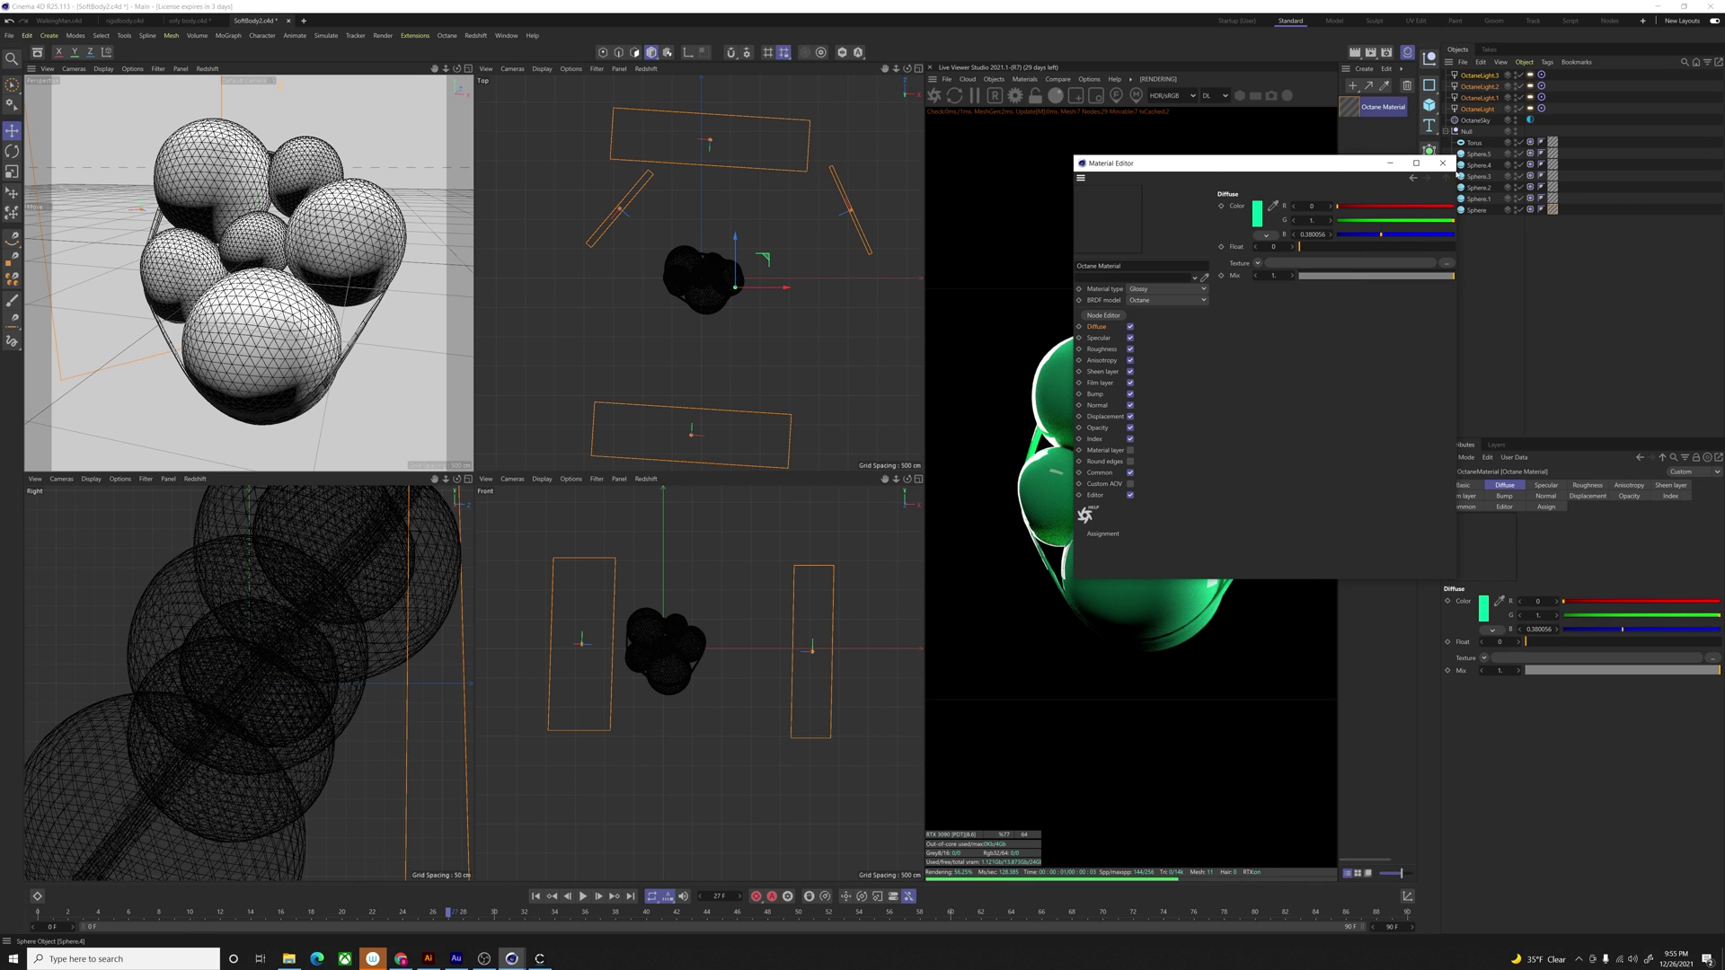
click(1443, 163)
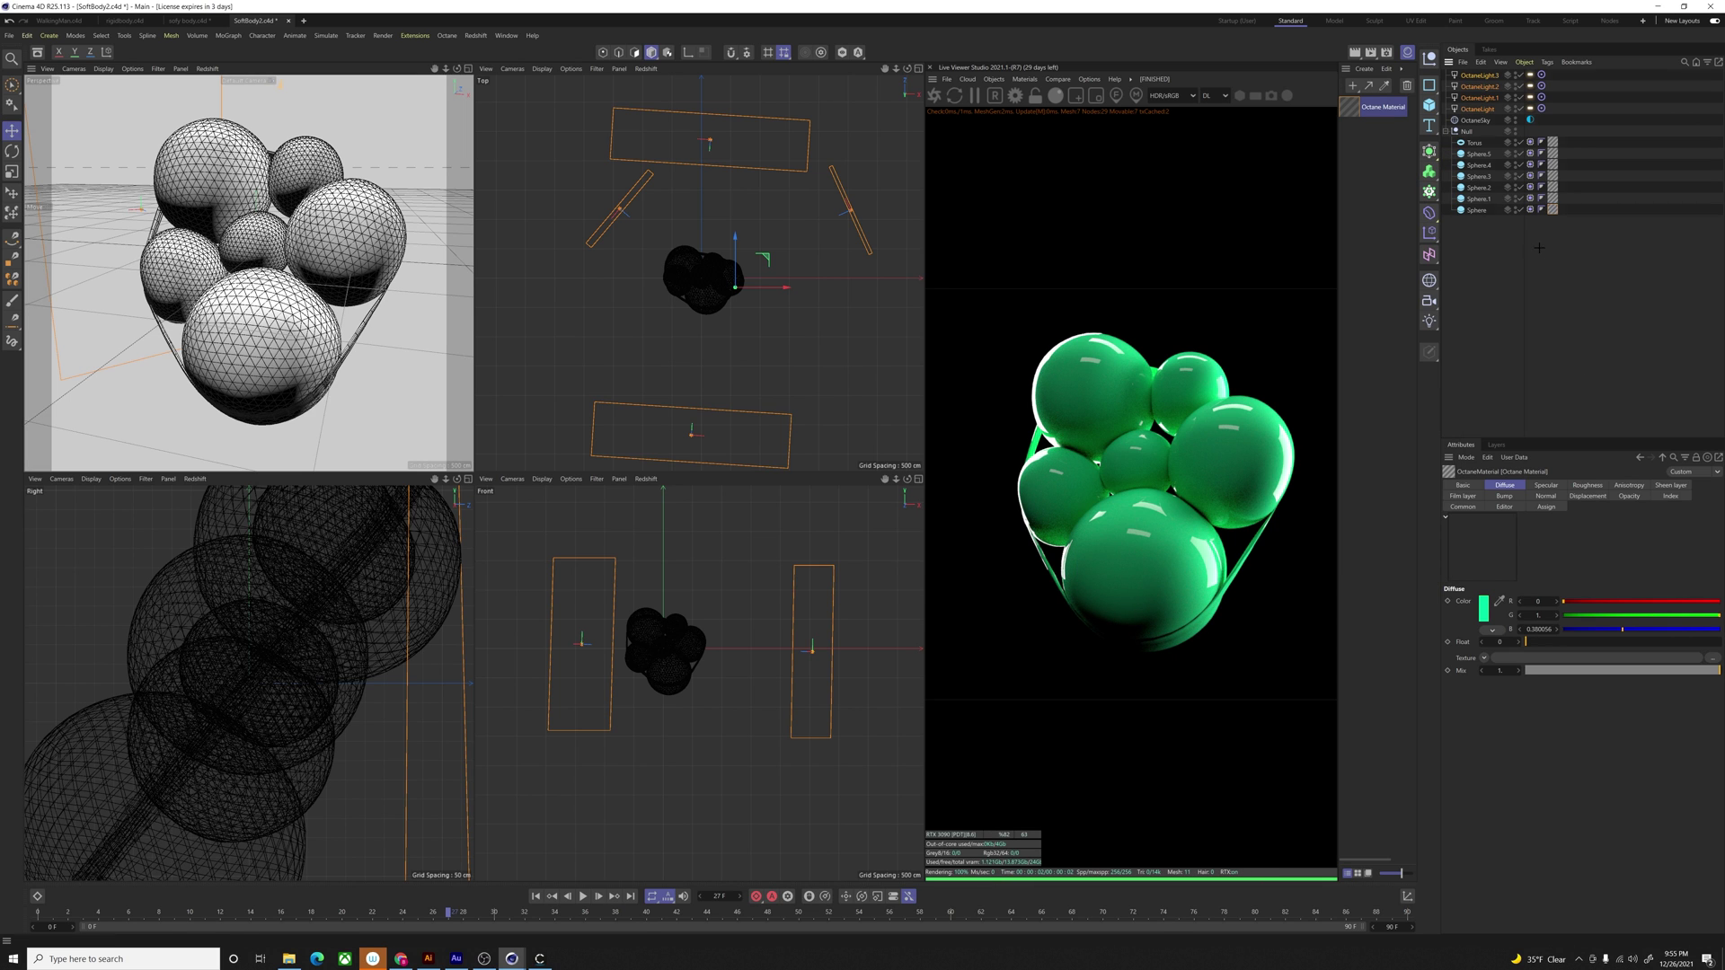
Step: Reposition the area light in front of the spheres so it shines from the front-left at about their height, closer to them
click(1483, 109)
click(680, 448)
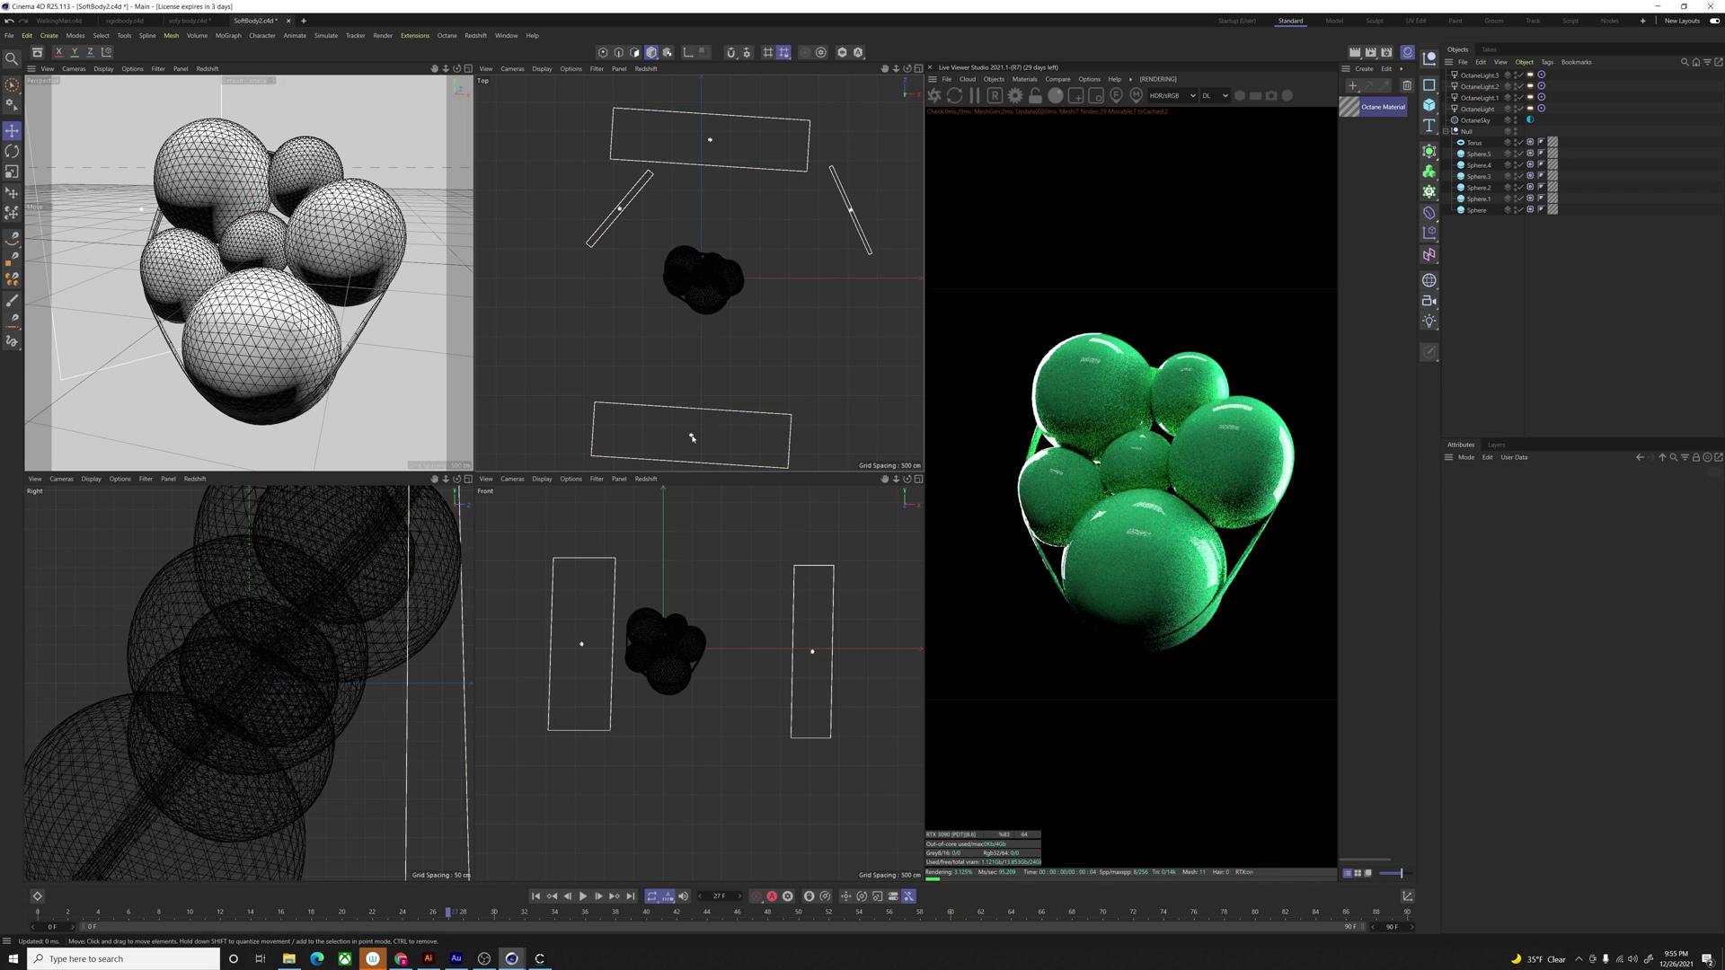
click(693, 438)
scroll(673, 566, down, 6)
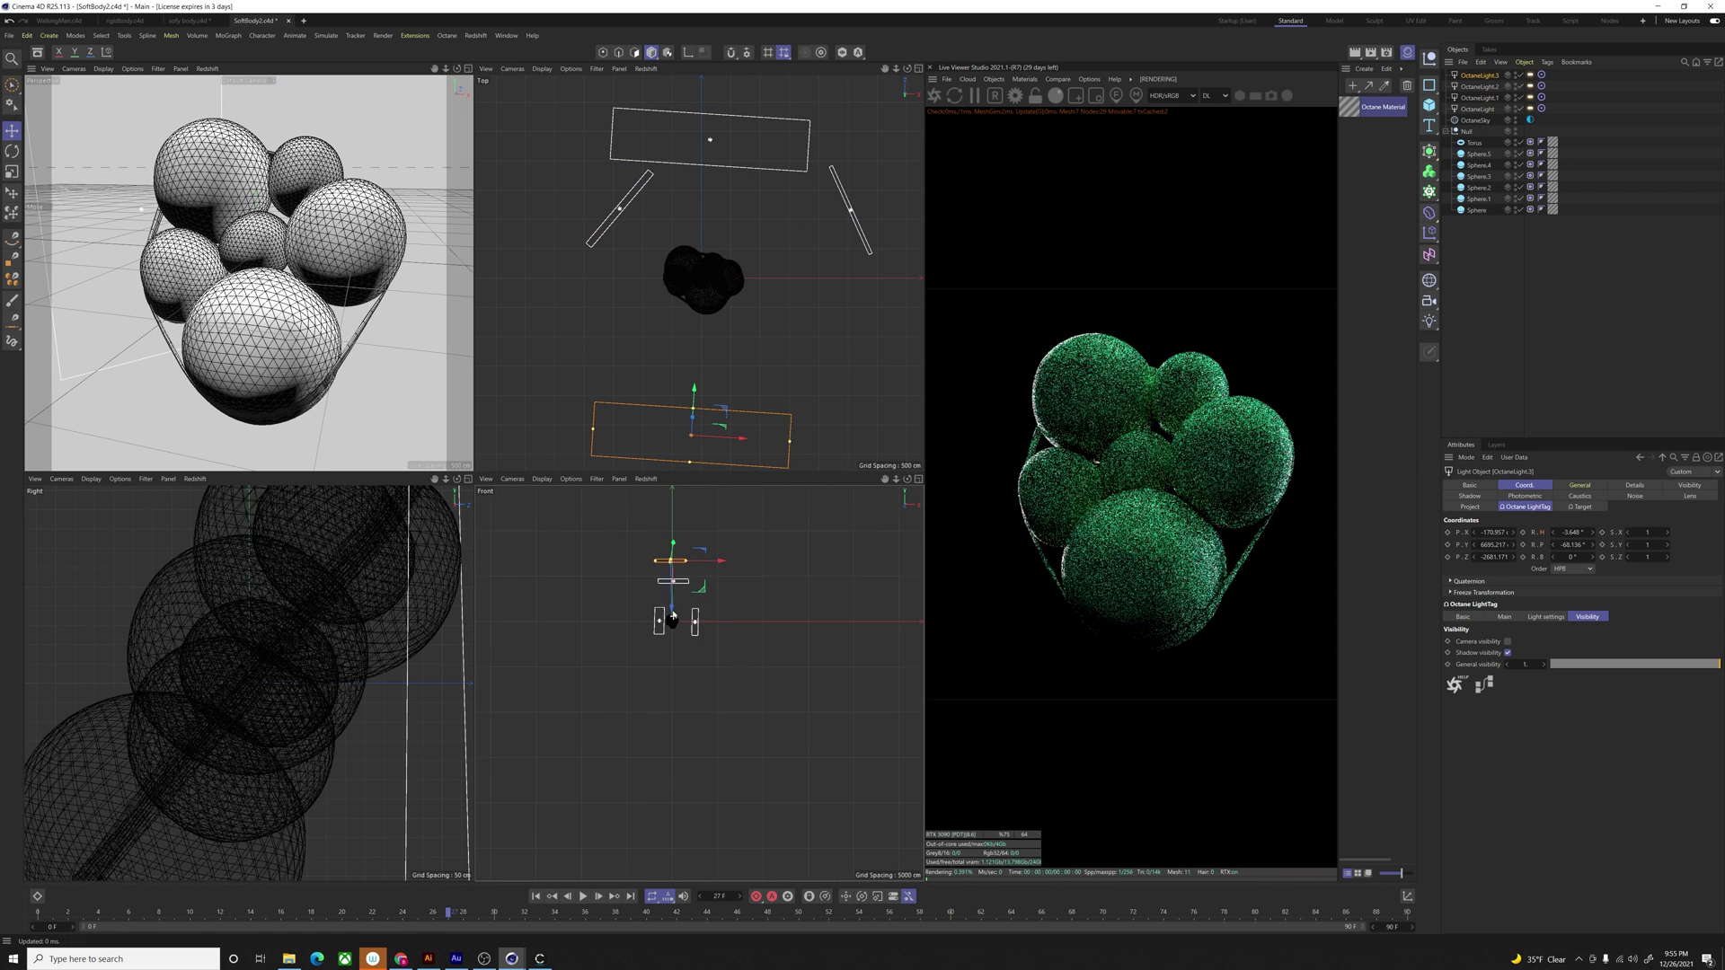
drag(673, 567, 656, 620)
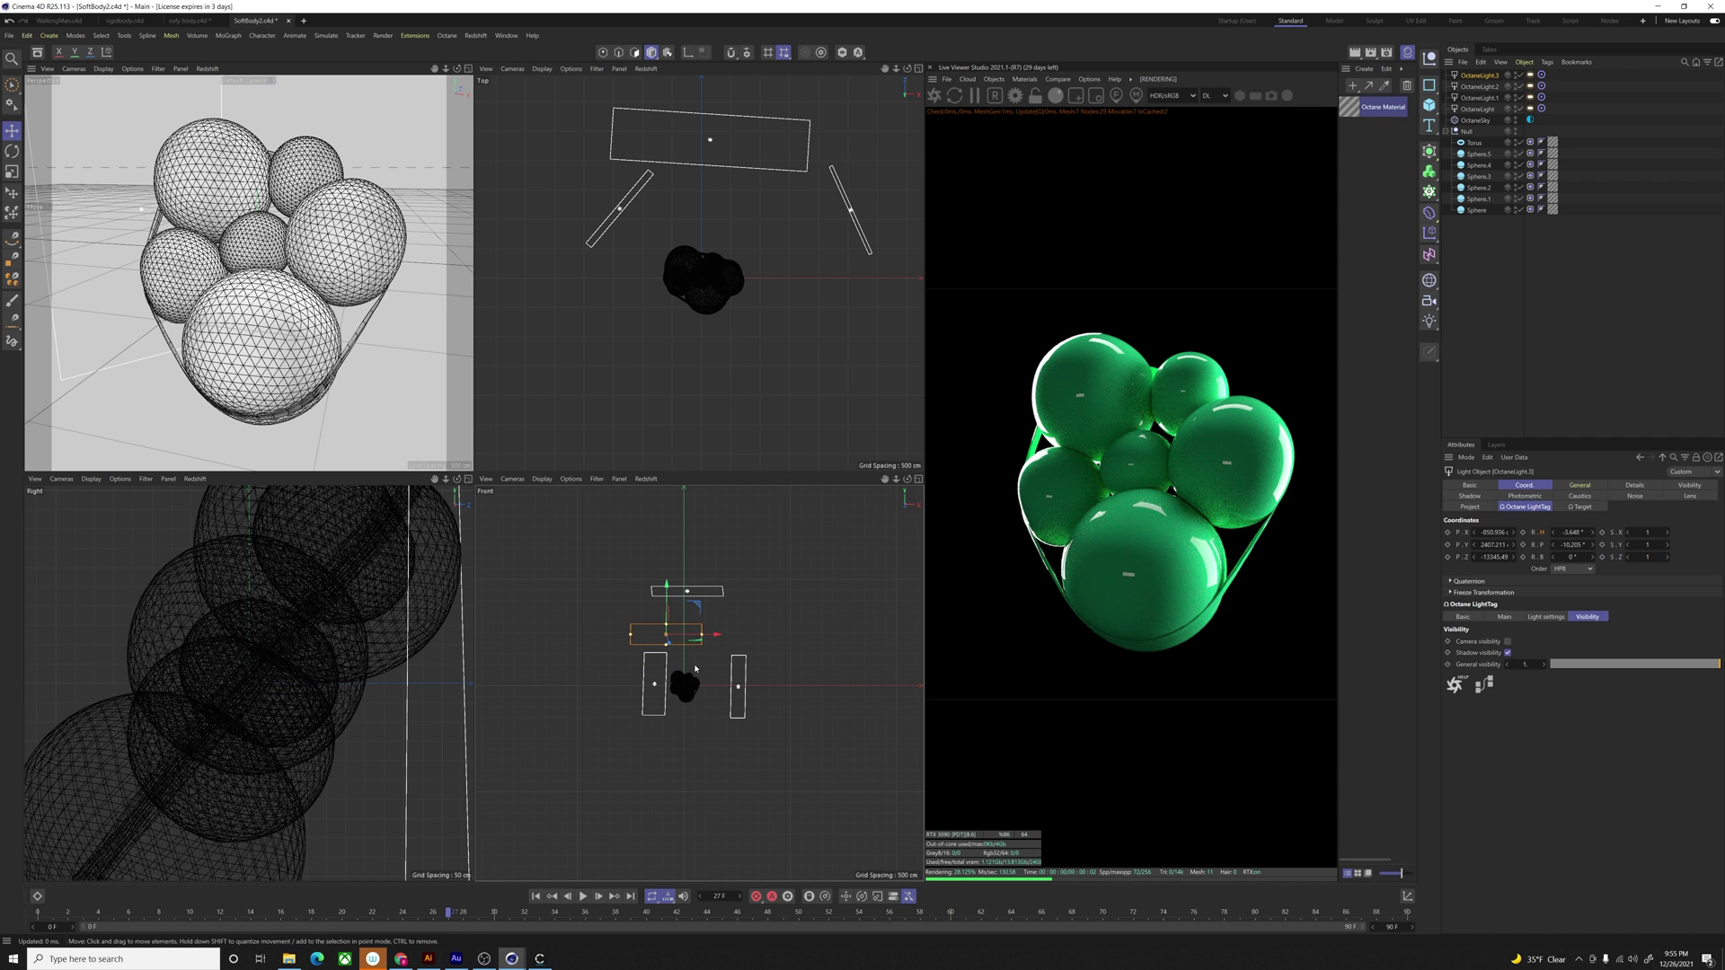
drag(665, 646, 666, 670)
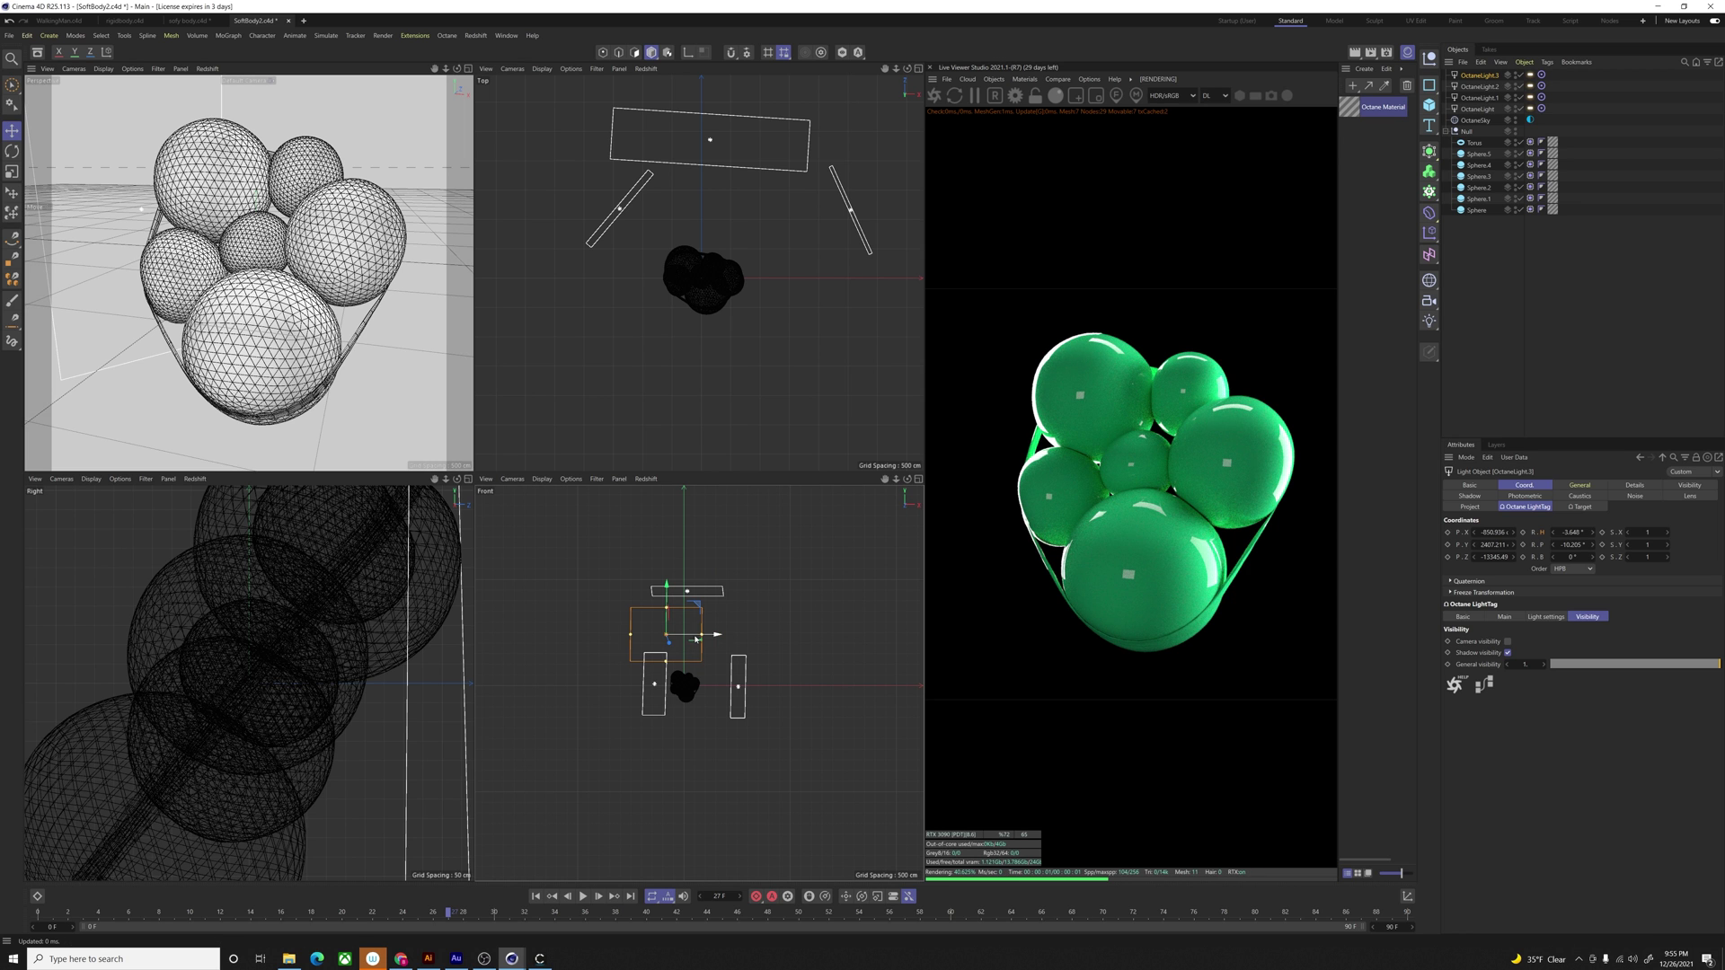
drag(684, 637, 649, 676)
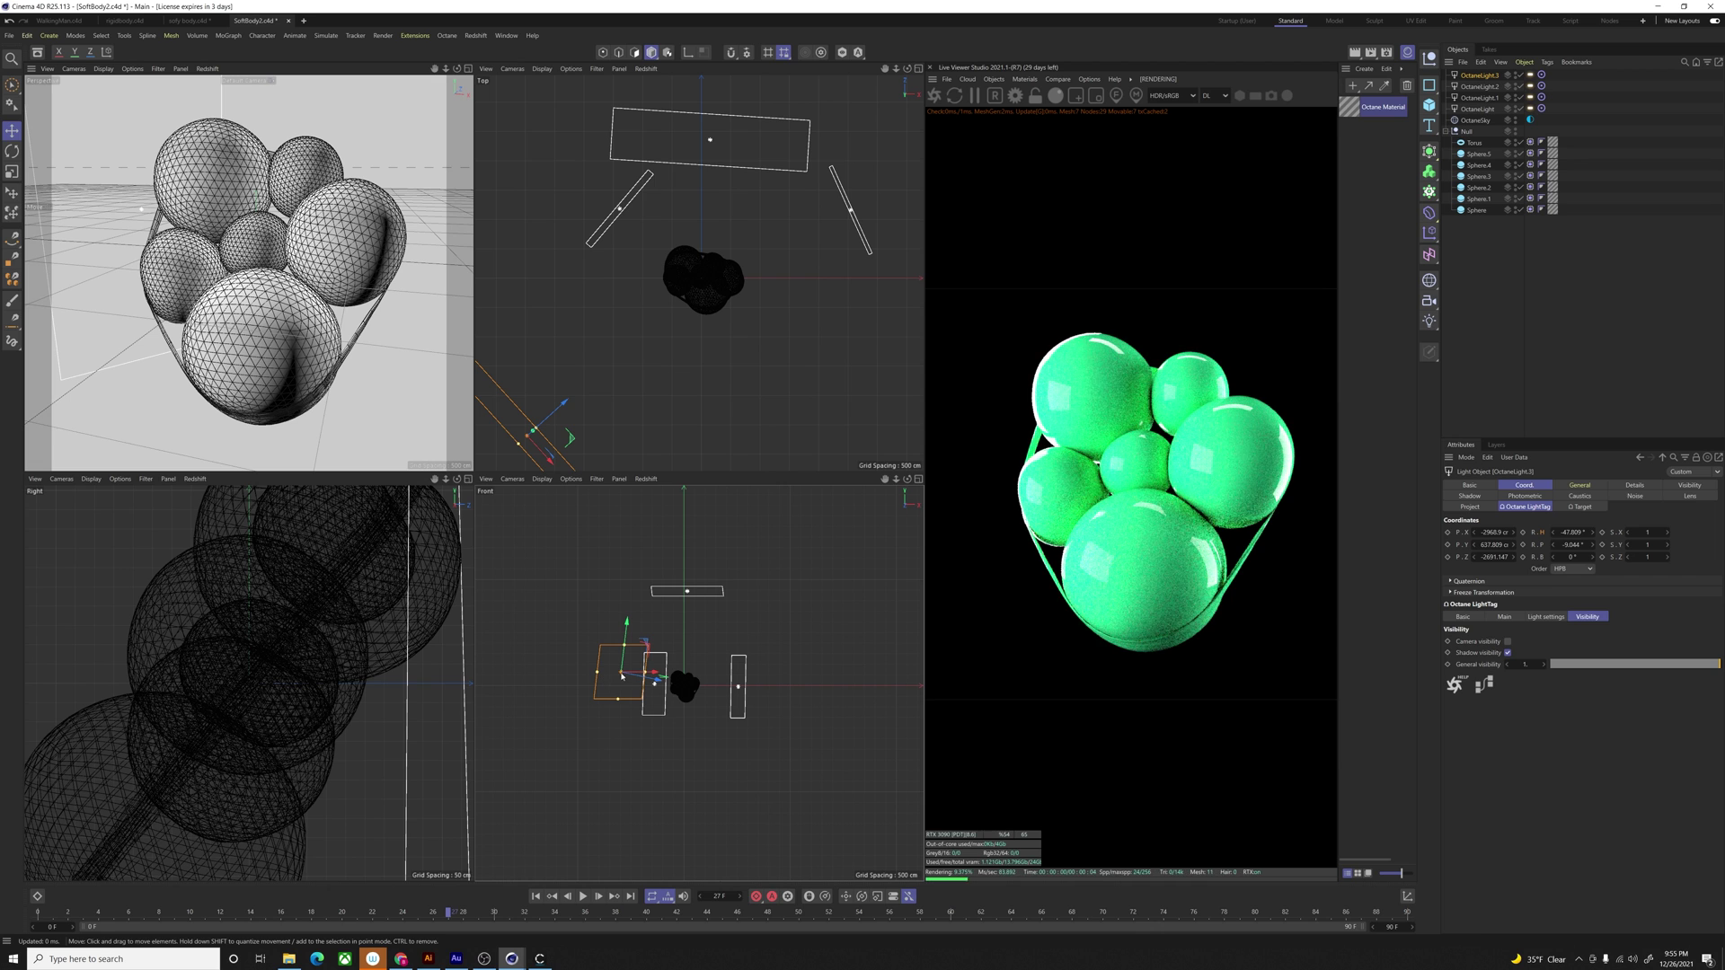
mouse_move(637, 680)
mouse_down()
mouse_move(666, 680)
mouse_move(629, 680)
mouse_up()
drag(550, 390, 606, 350)
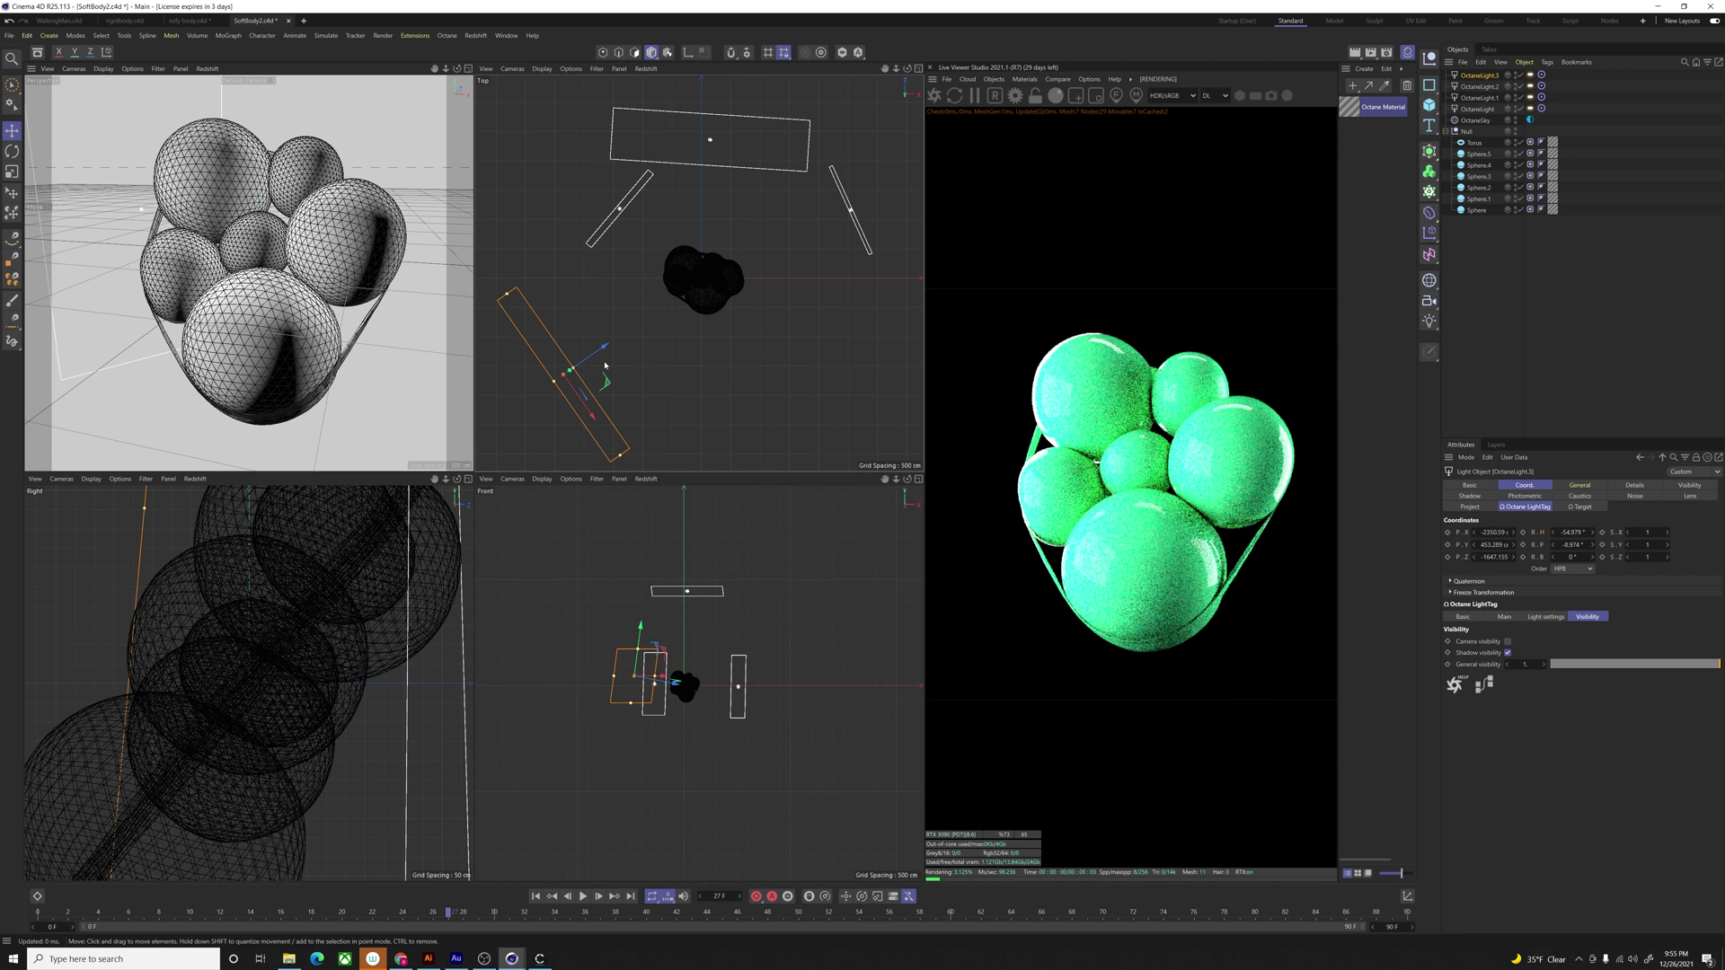
Step: Lower the power of the repositioned front-left Octane area light
click(1525, 509)
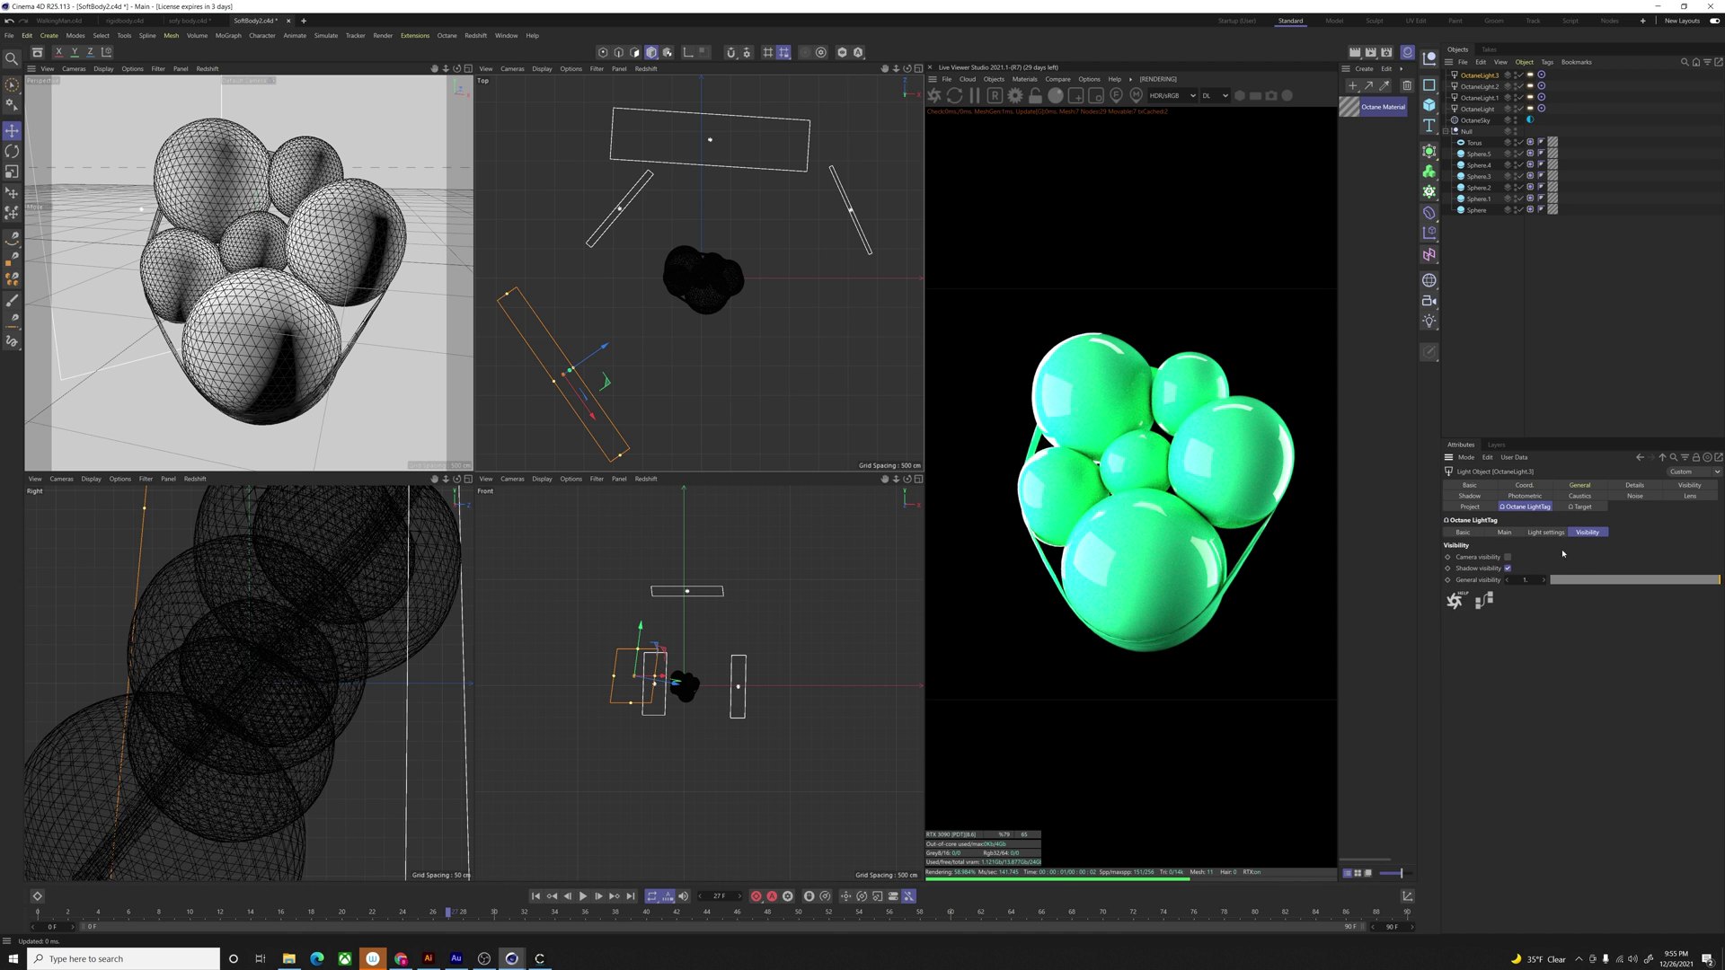
click(1546, 532)
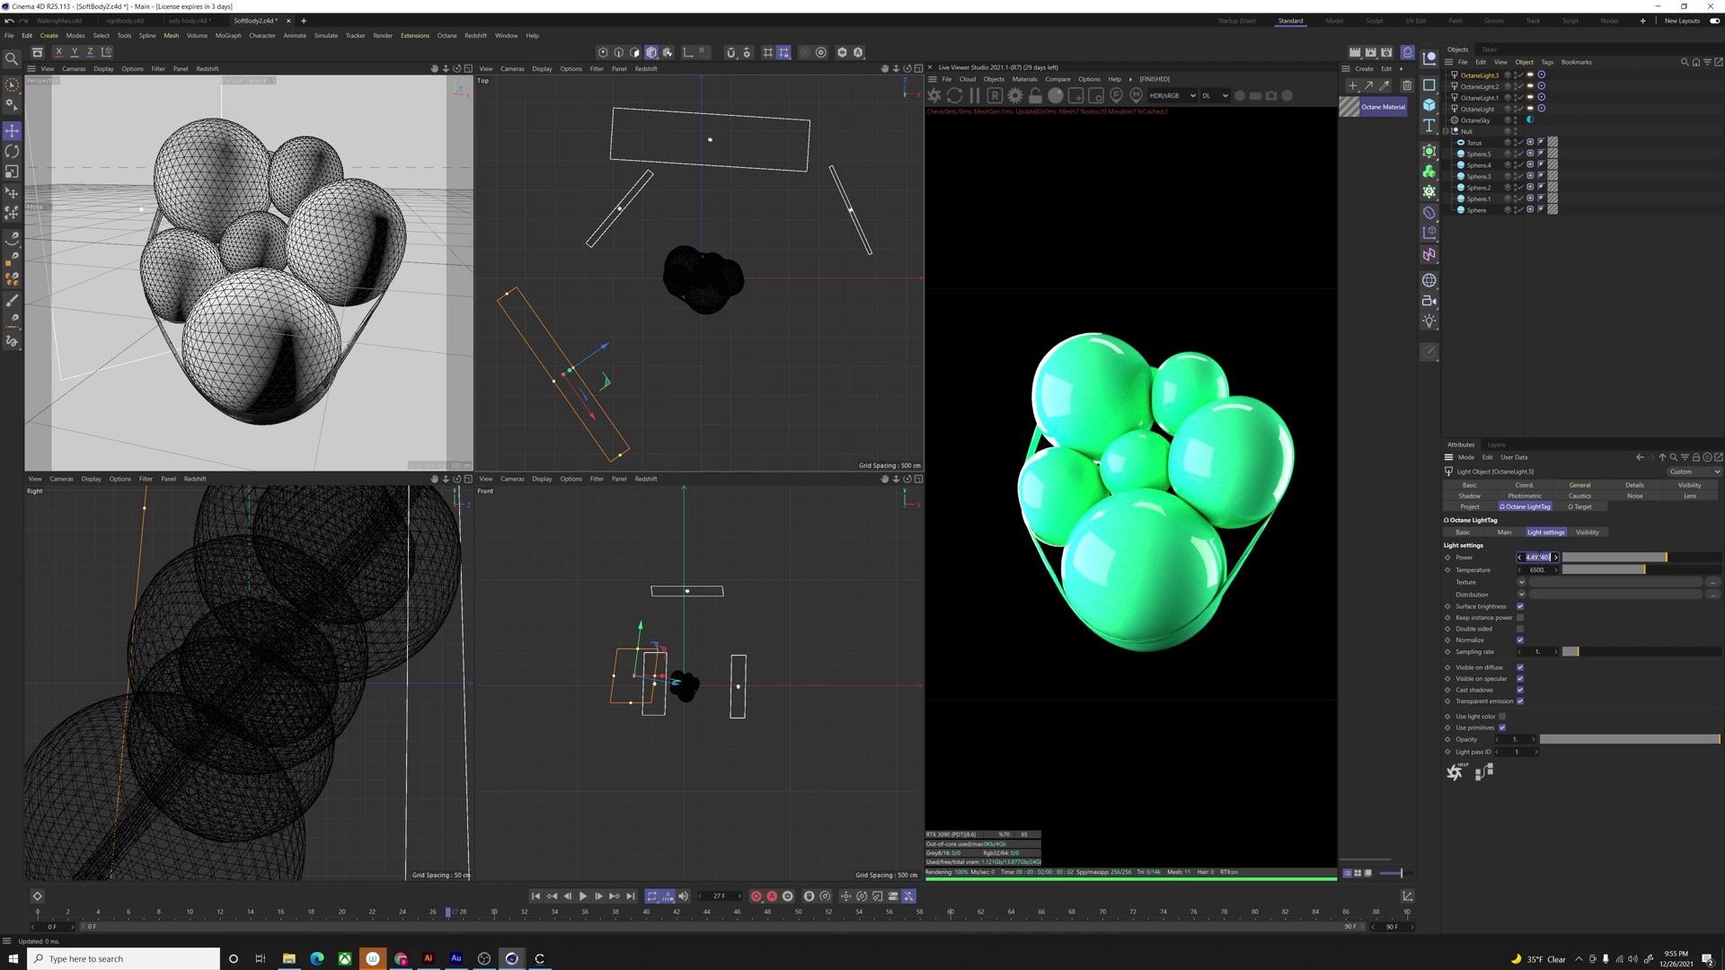
text(100)
key(Return)
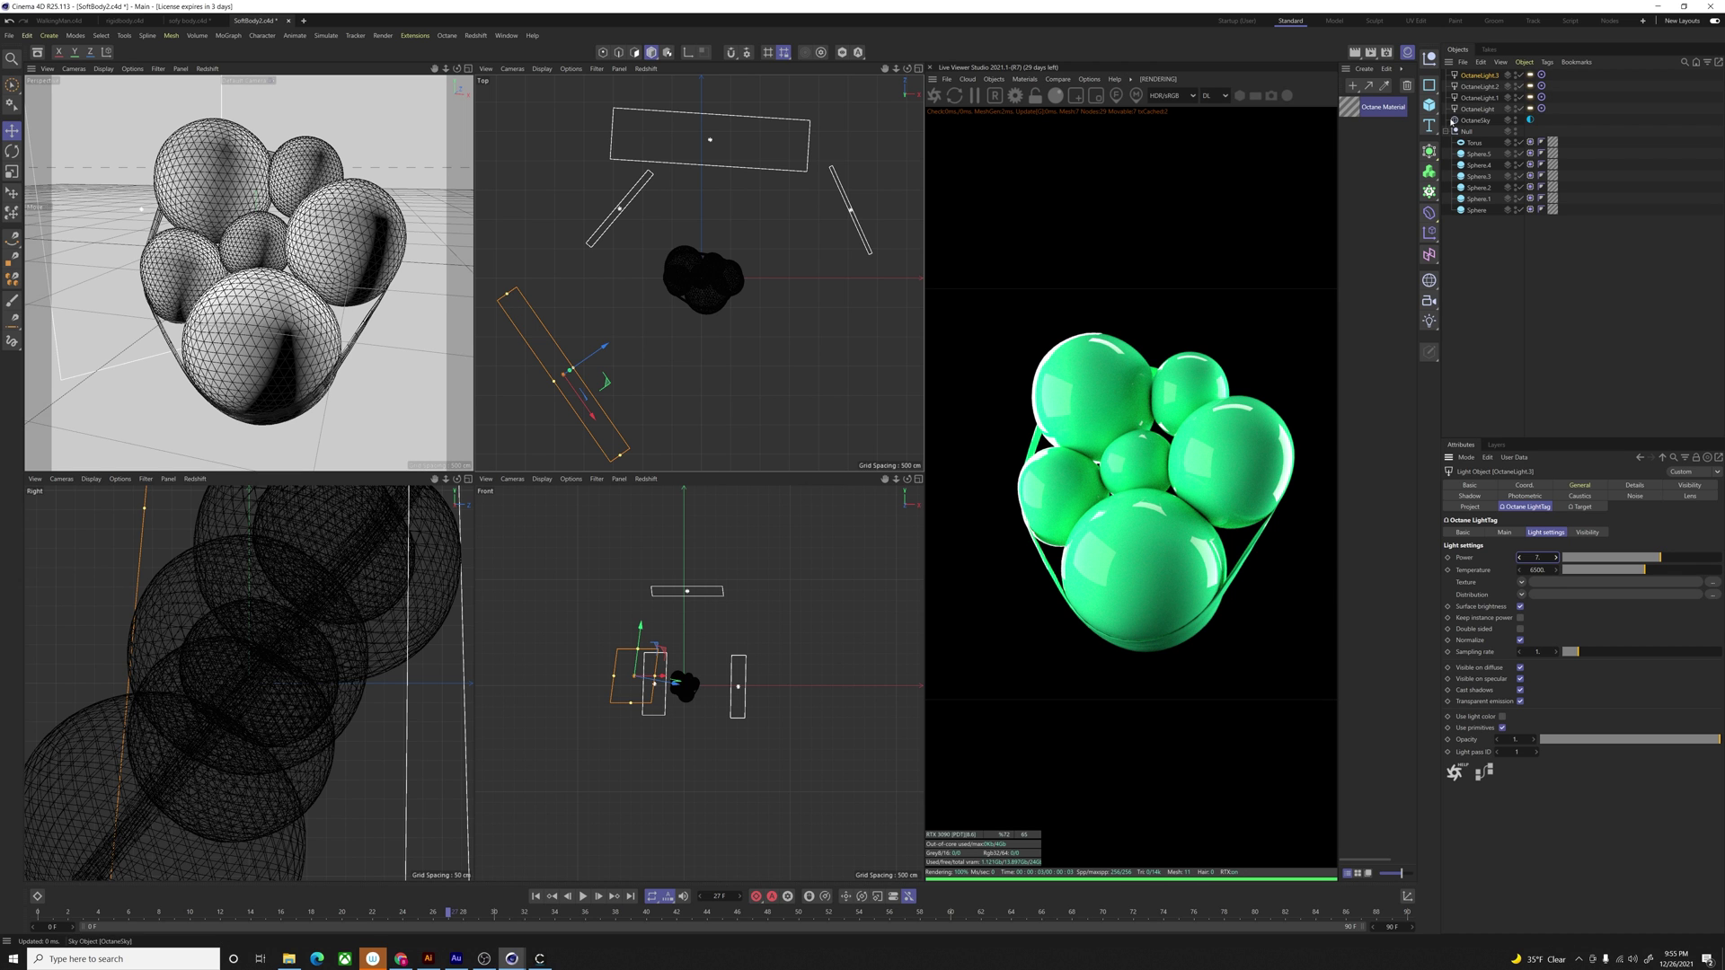
Step: Add a Plane primitive, stand it upright behind the spheres and enlarge it into a backdrop
drag(1433, 111, 1480, 145)
click(1485, 149)
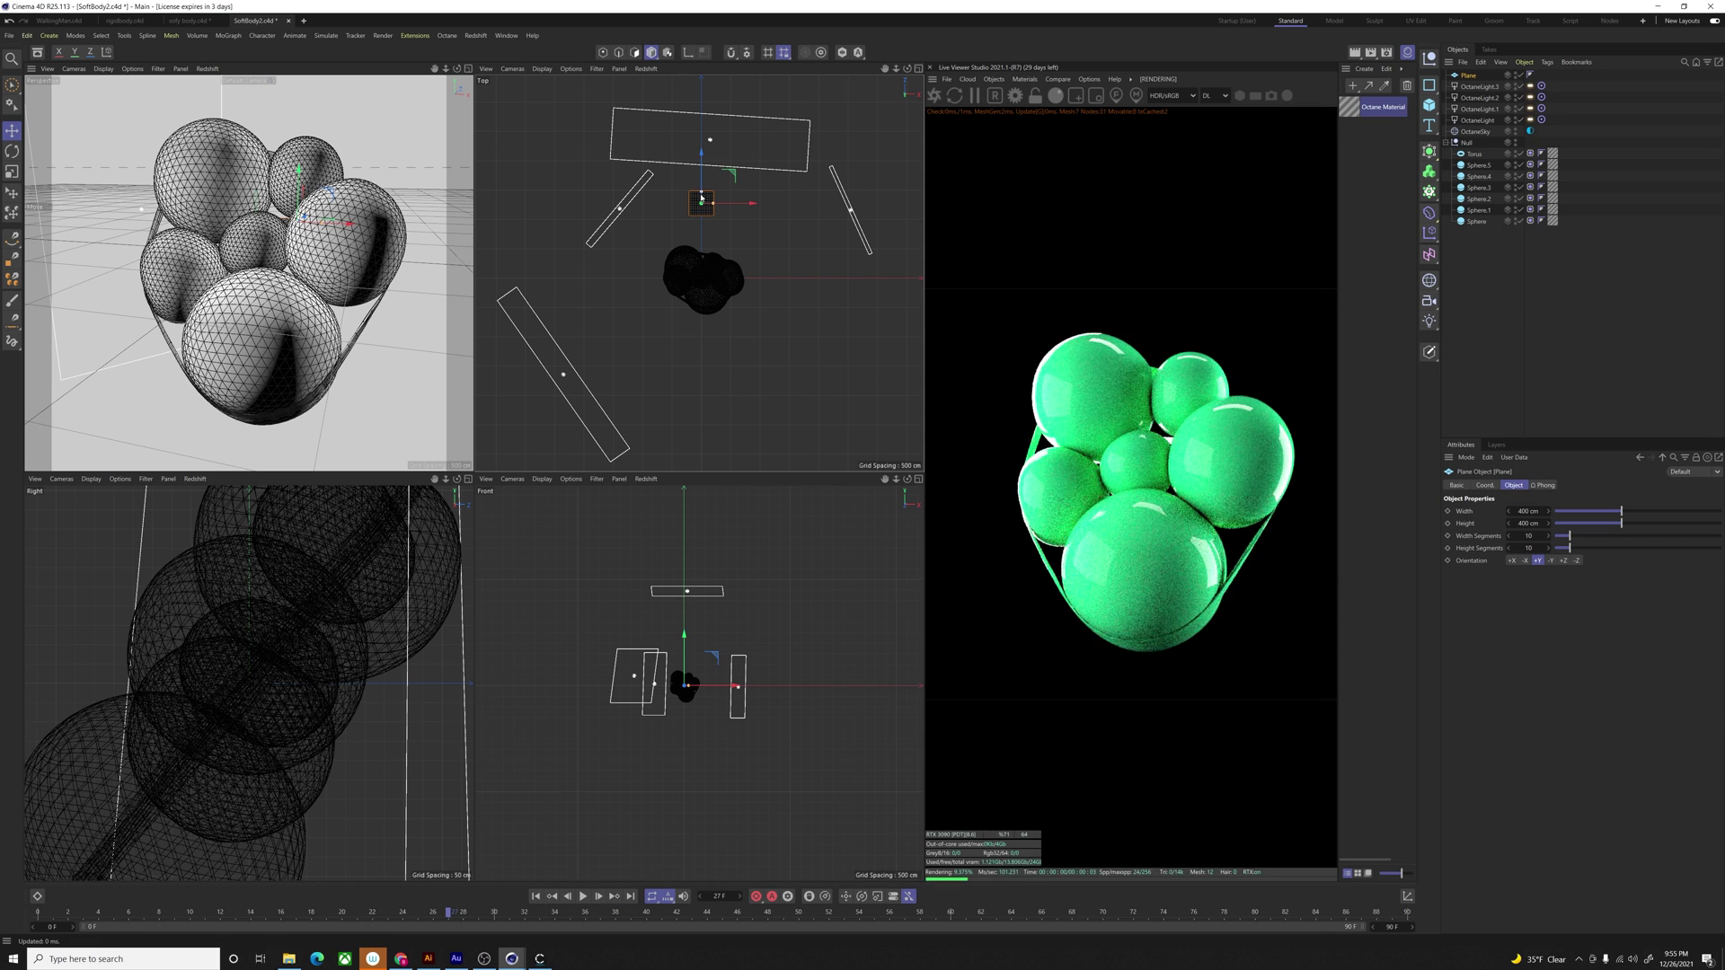
key(r)
drag(702, 195, 705, 339)
drag(754, 209, 791, 207)
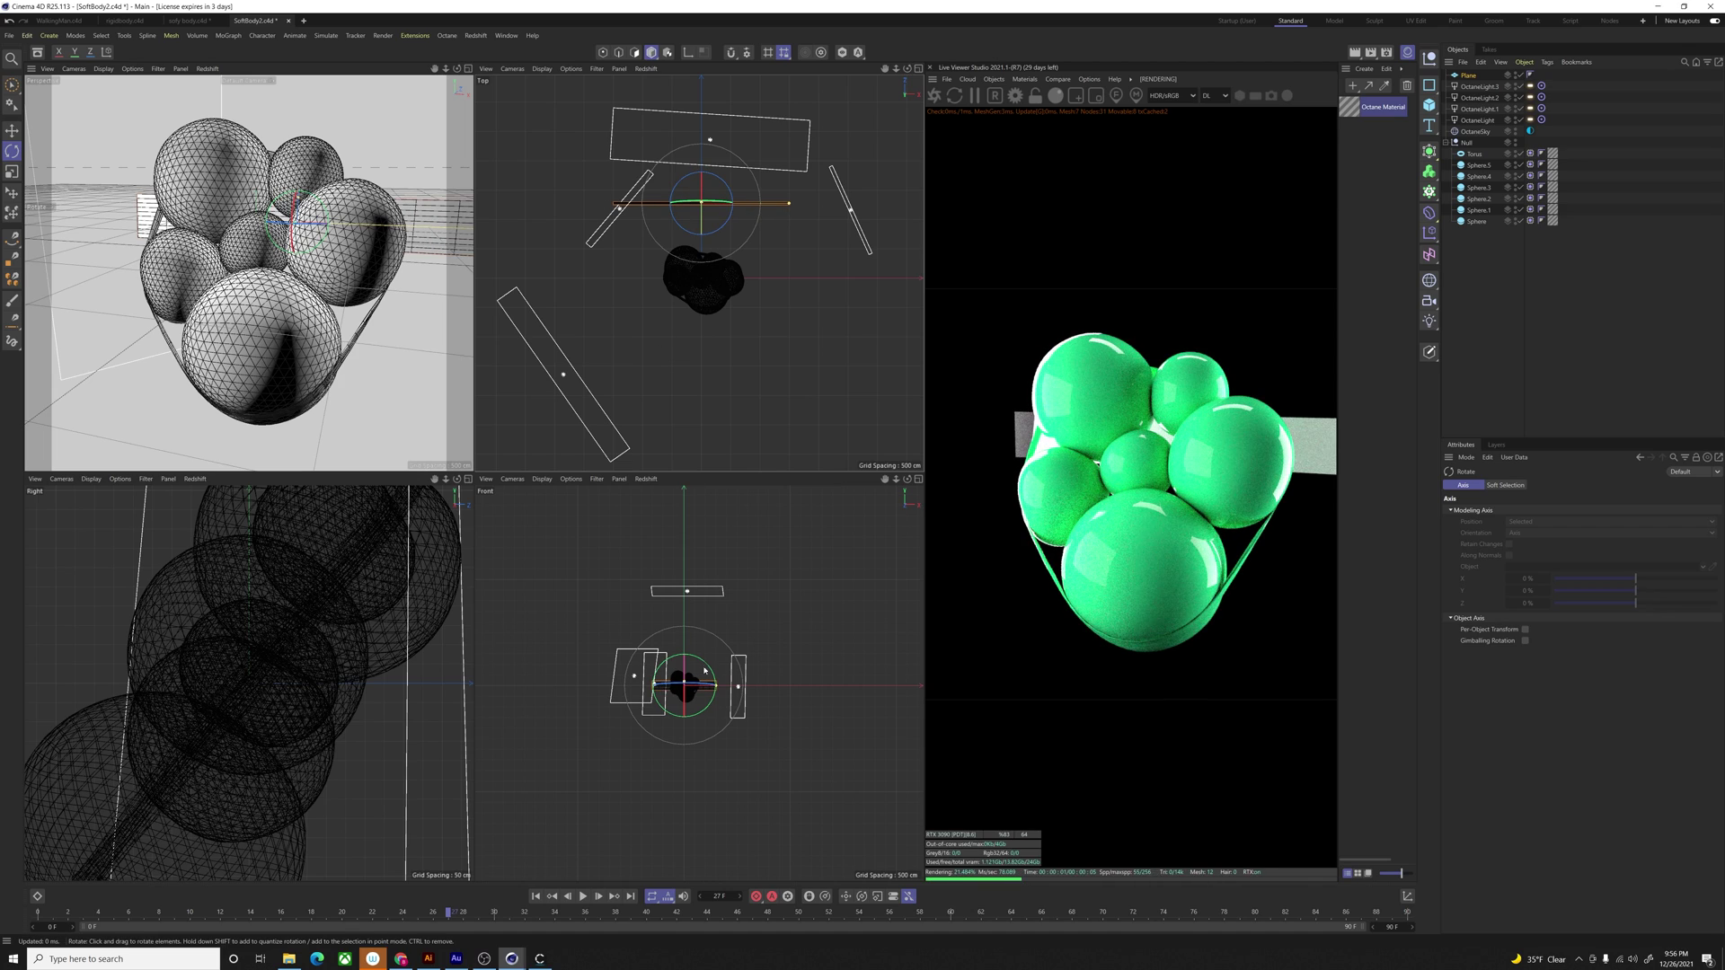
drag(706, 670, 770, 689)
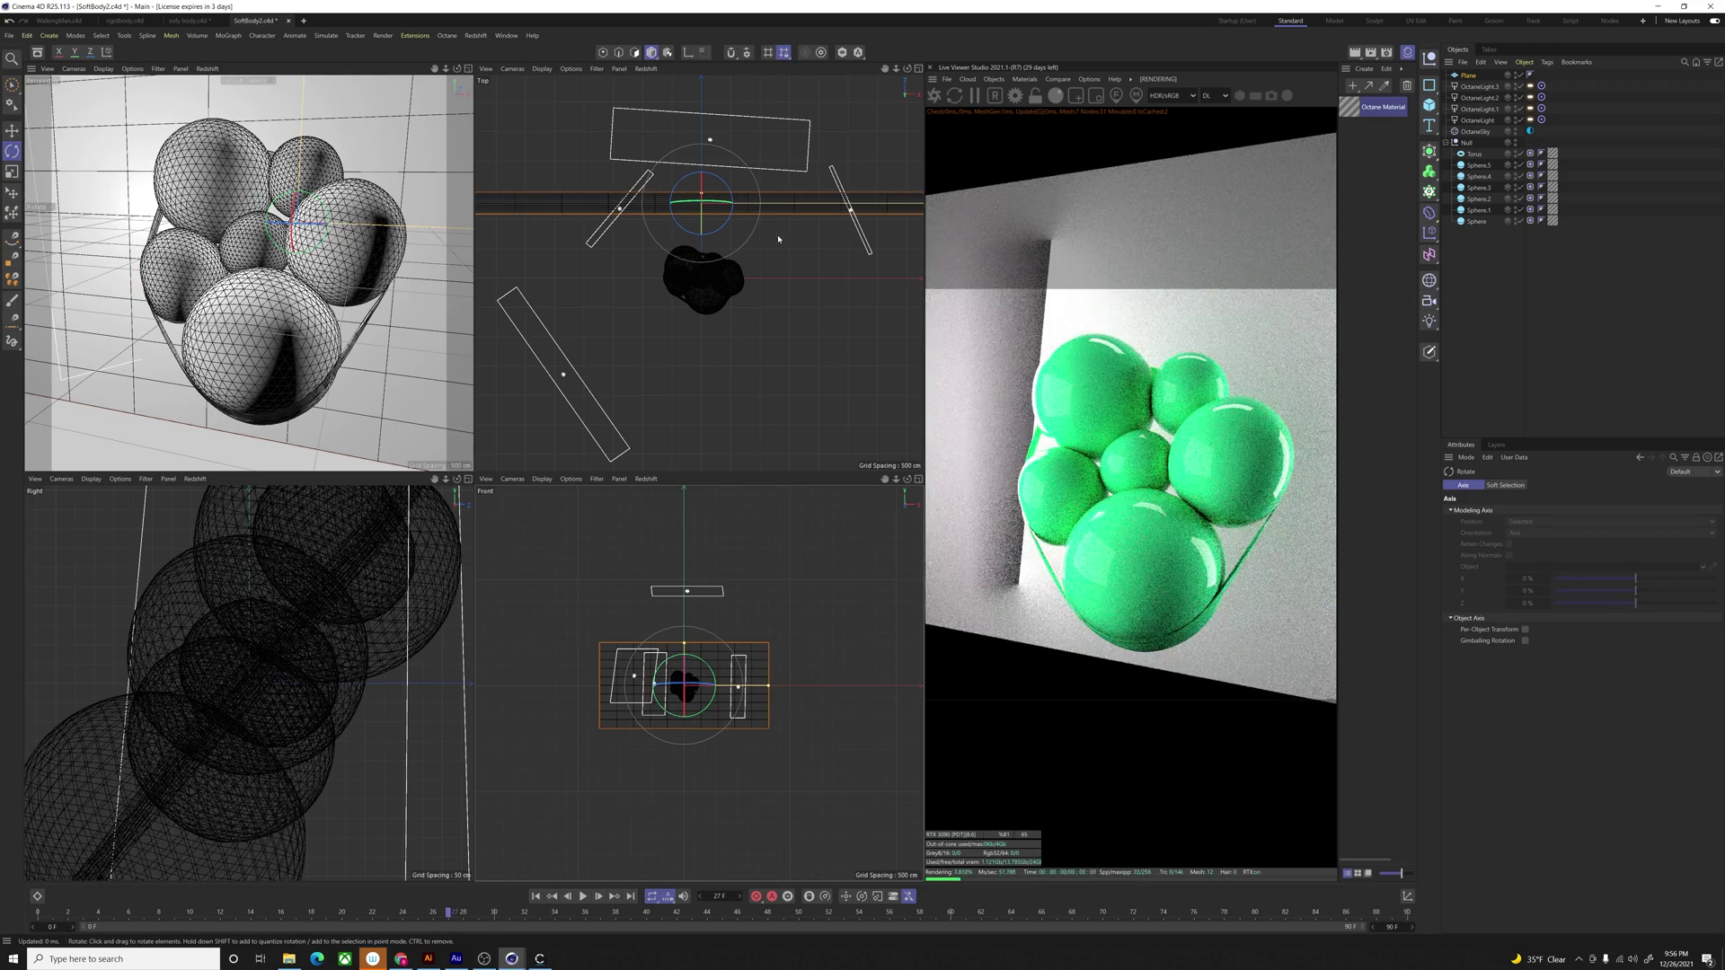
Step: Move the backdrop plane closer behind the spheres and increase its height
key(e)
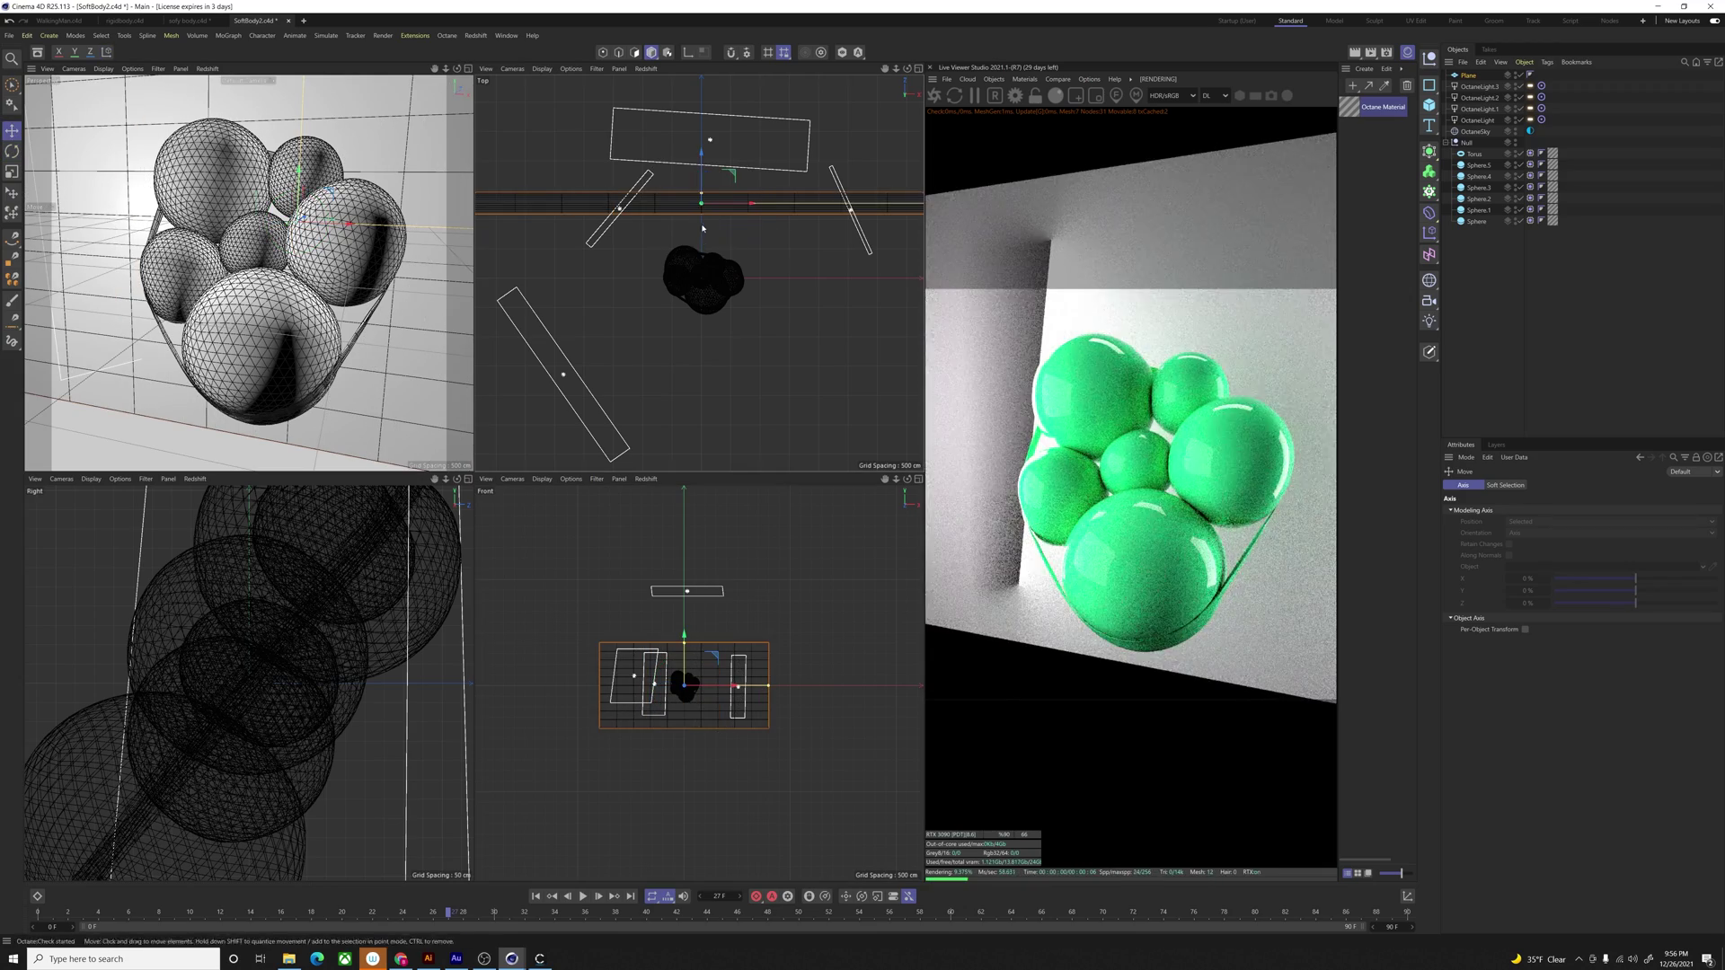
drag(703, 228, 699, 275)
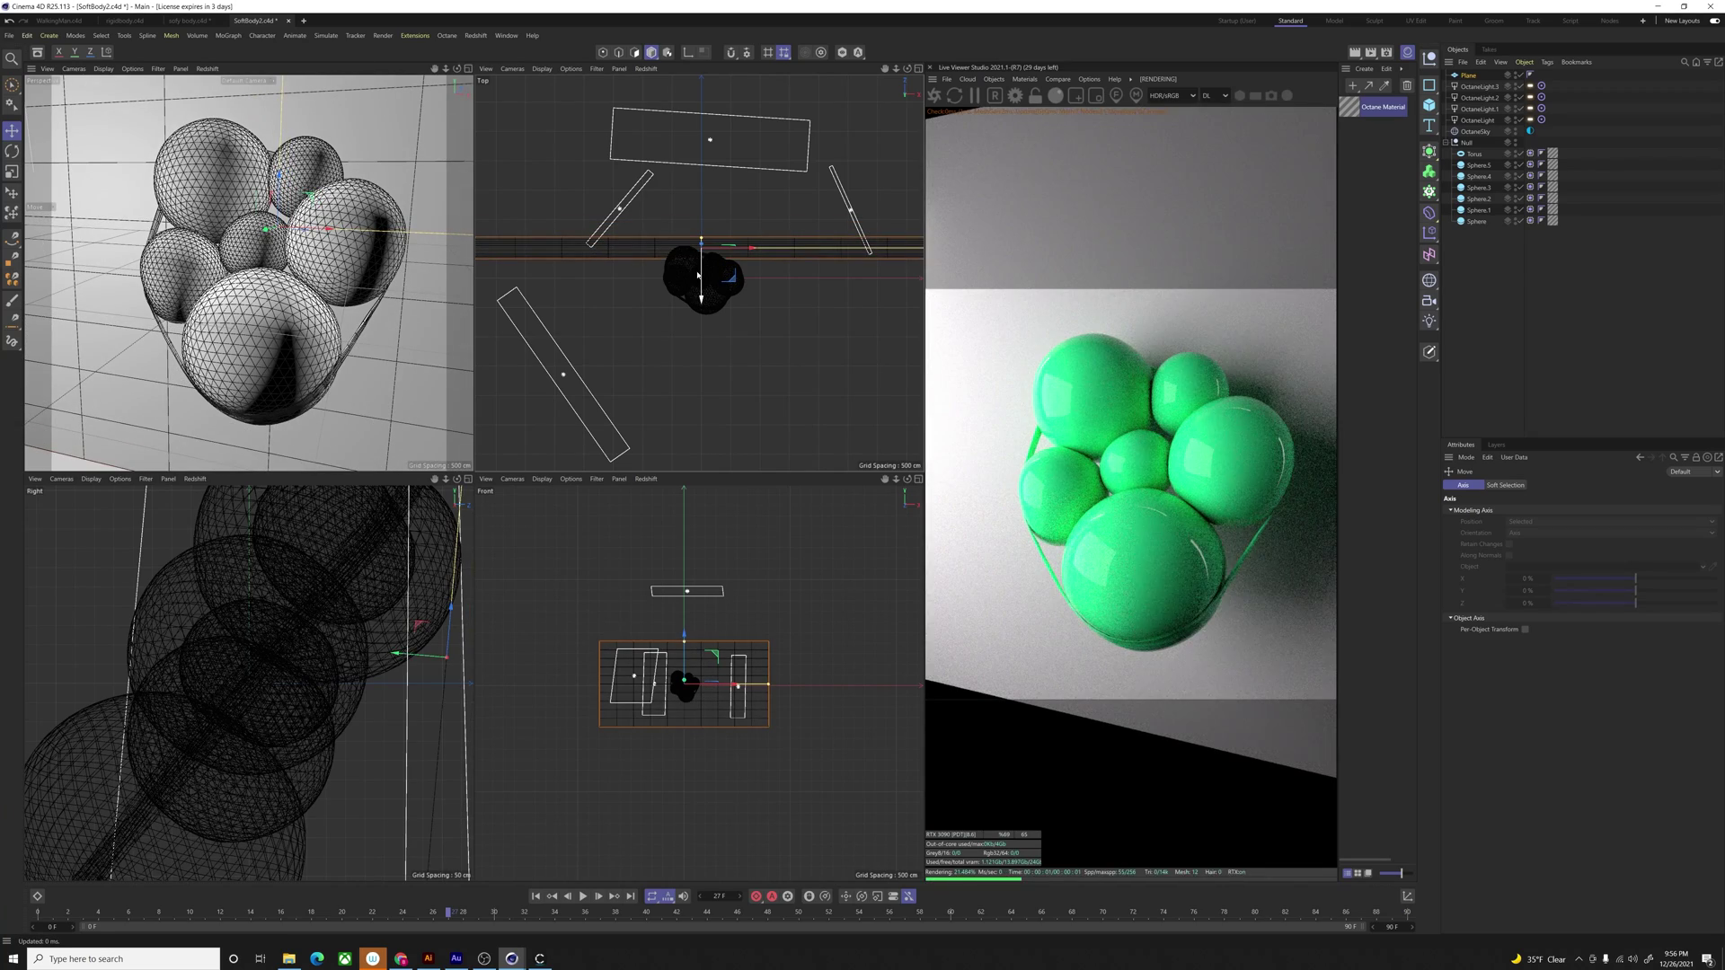
key(w)
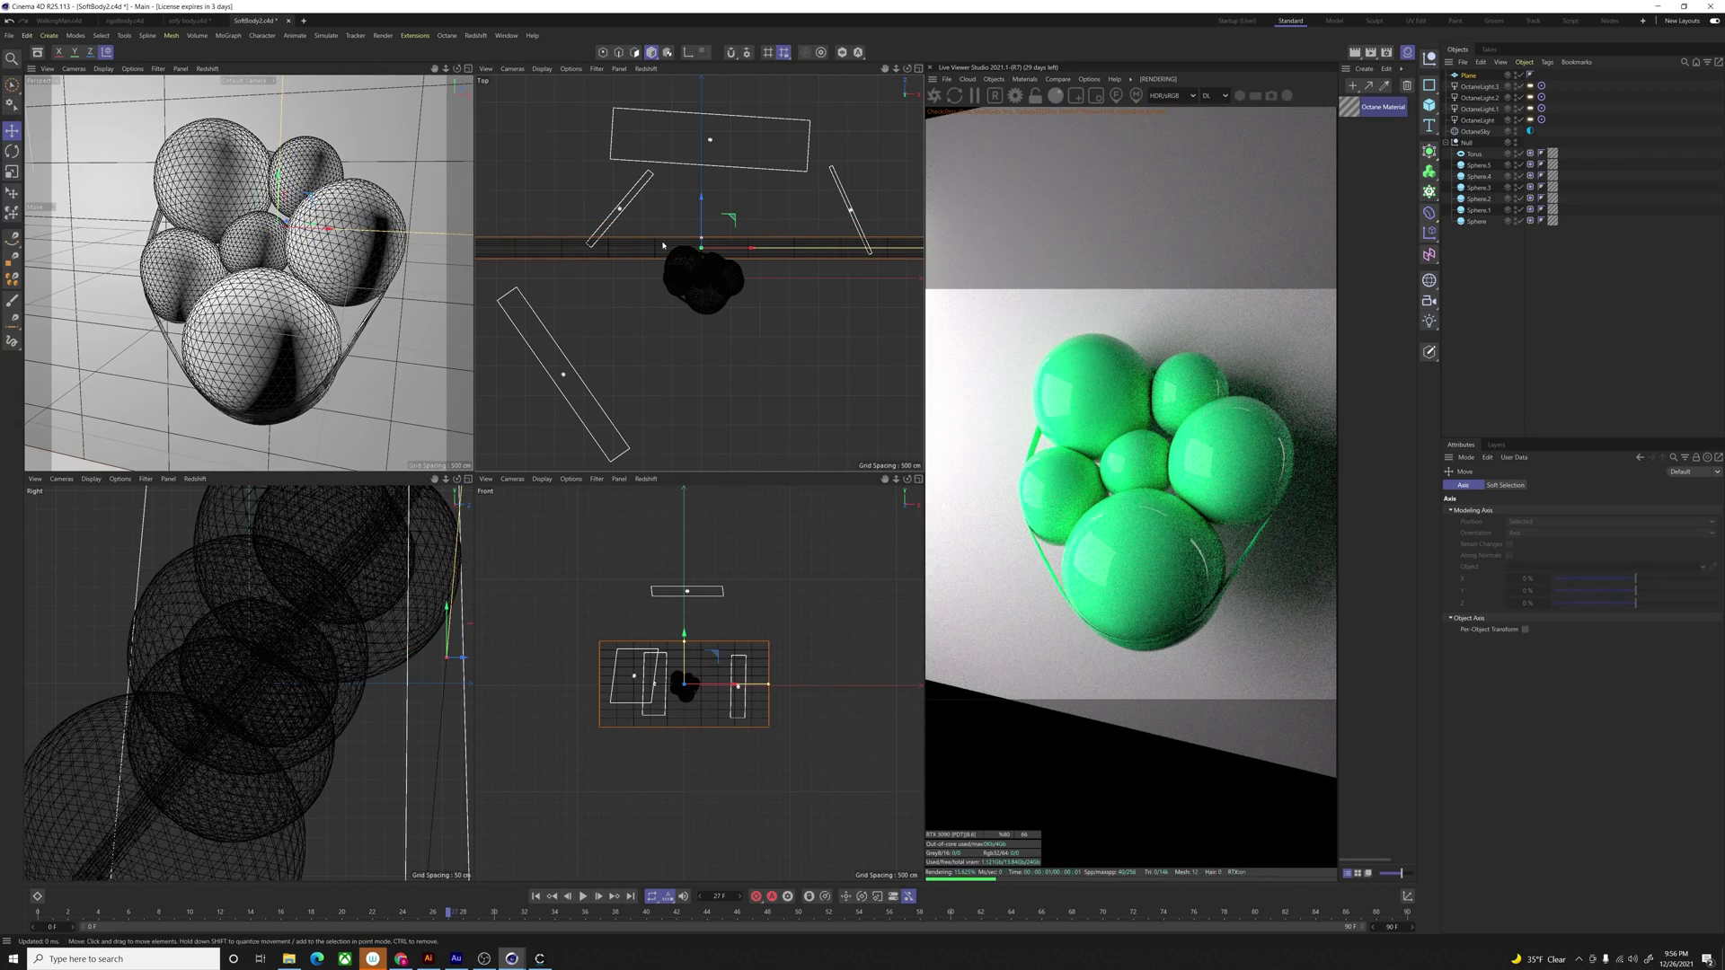
drag(686, 641, 686, 625)
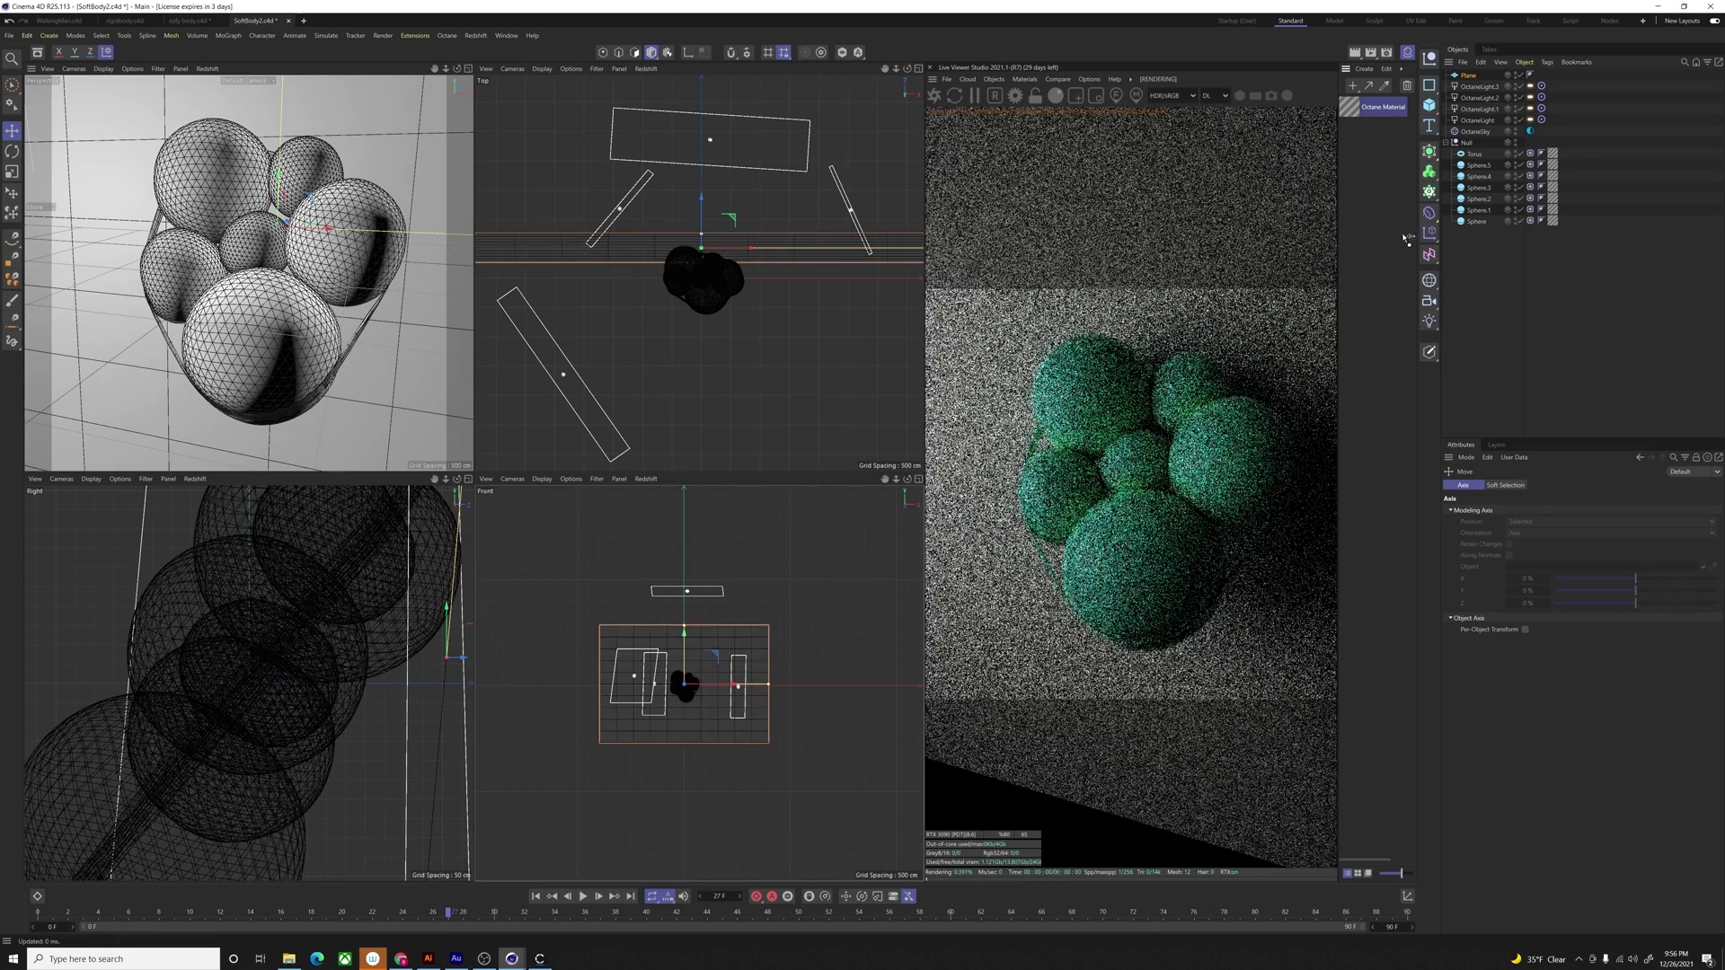
Step: Duplicate the green Octane material and apply the copy to the backdrop plane
ctrl+drag(1350, 107, 1354, 145)
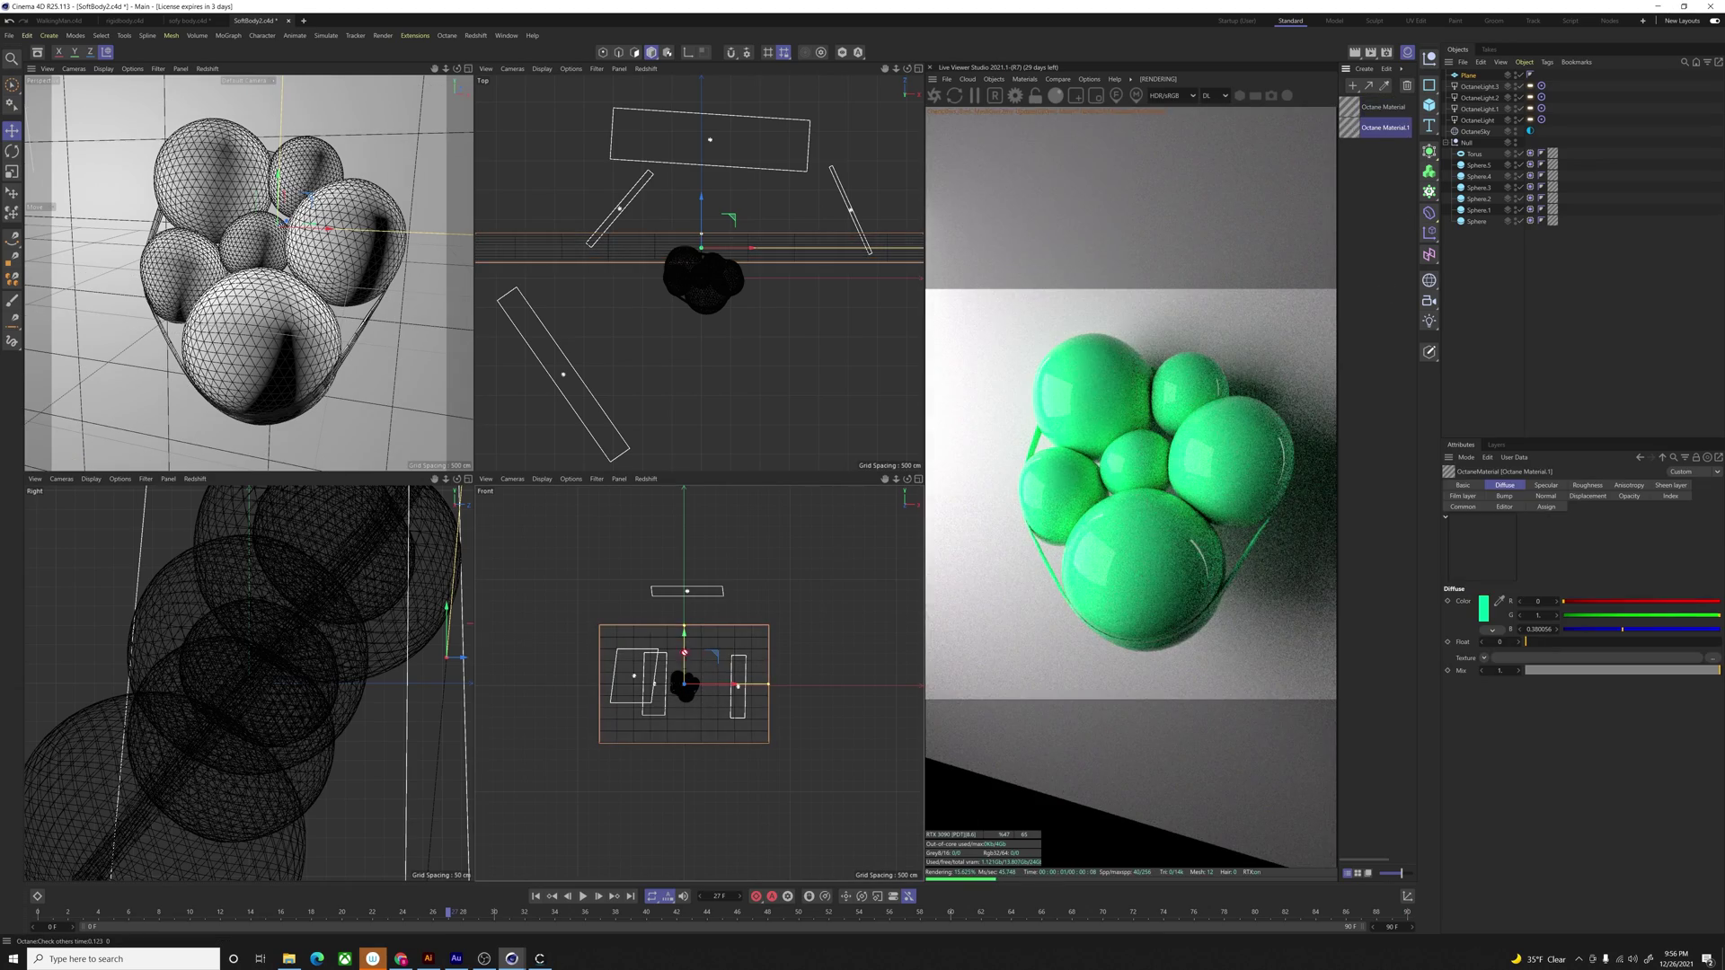
click(1380, 162)
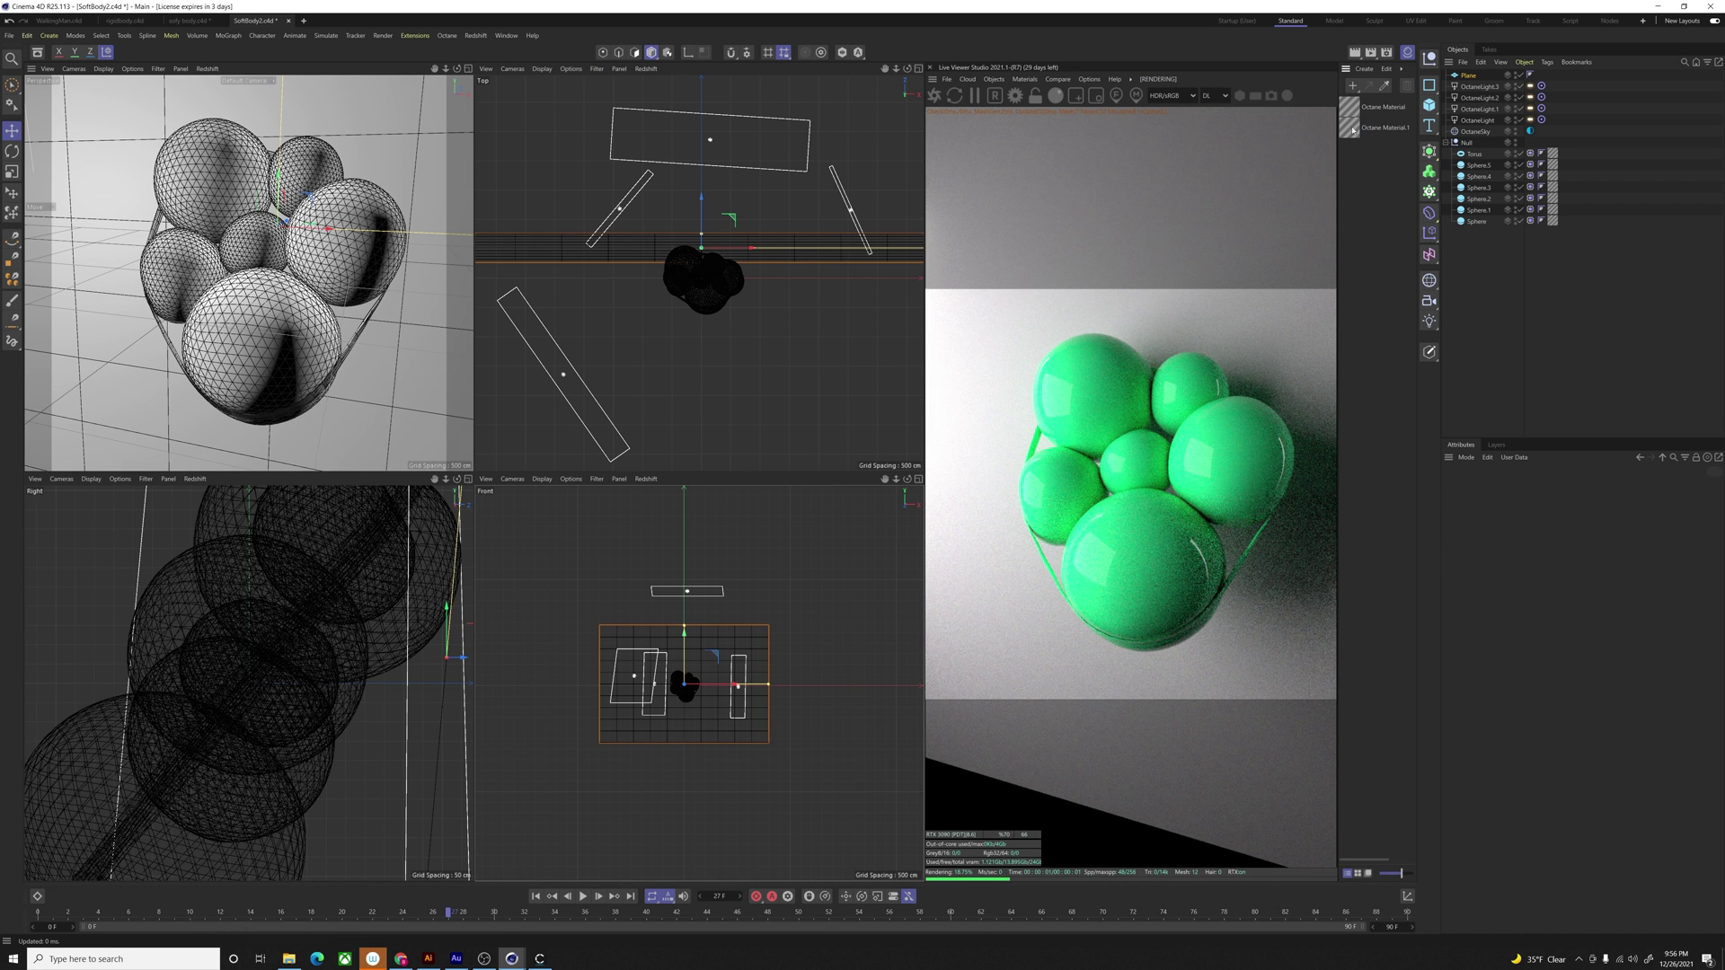
drag(1353, 131, 1342, 140)
drag(389, 358, 406, 369)
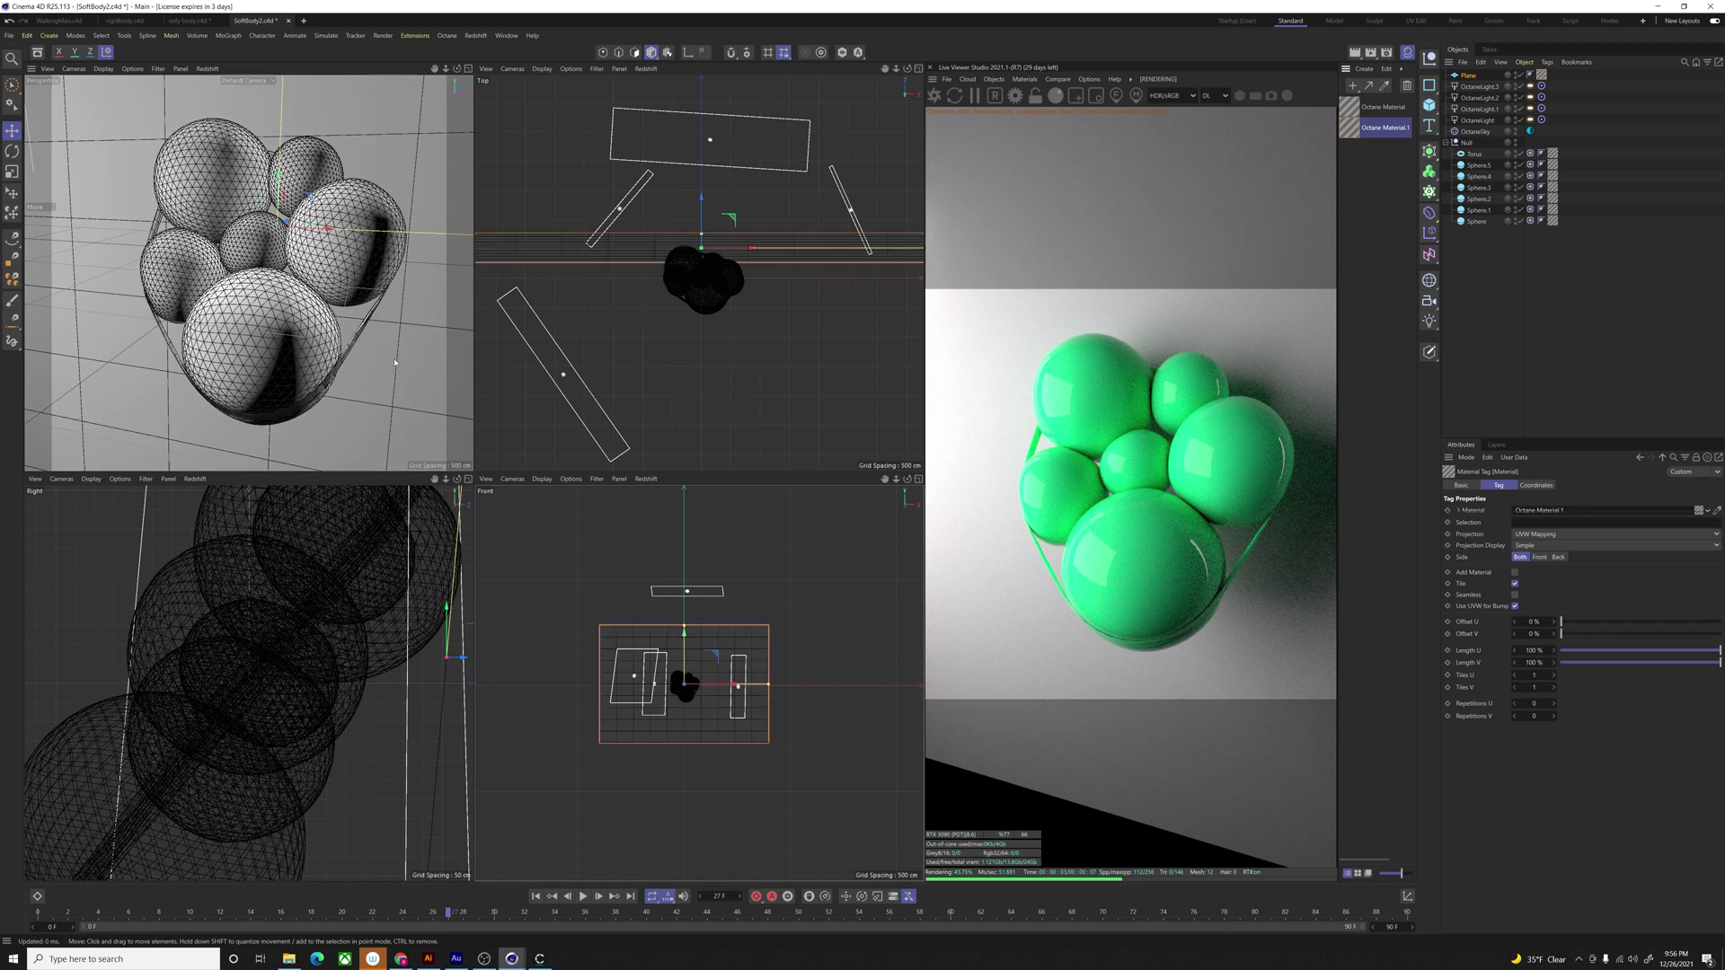
Step: Set the backdrop material's diffuse color to blue, hue 245° (RGB 21, 0, 255), and its roughness to about 0.25
double_click(1360, 128)
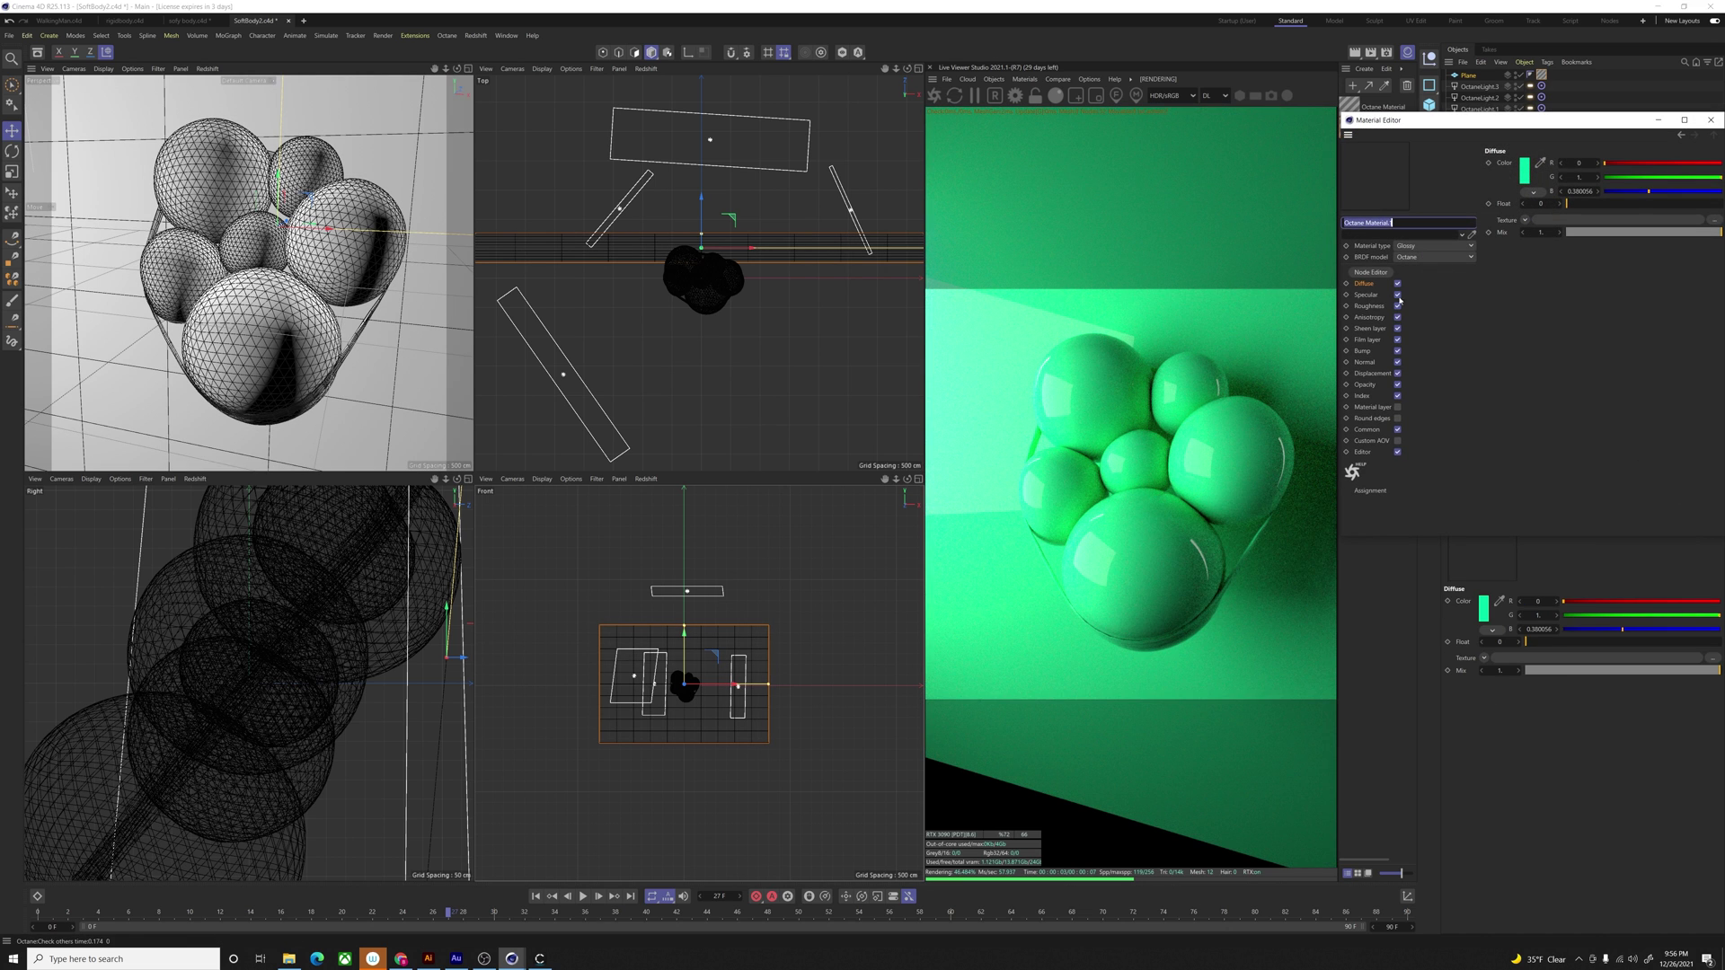
click(1526, 179)
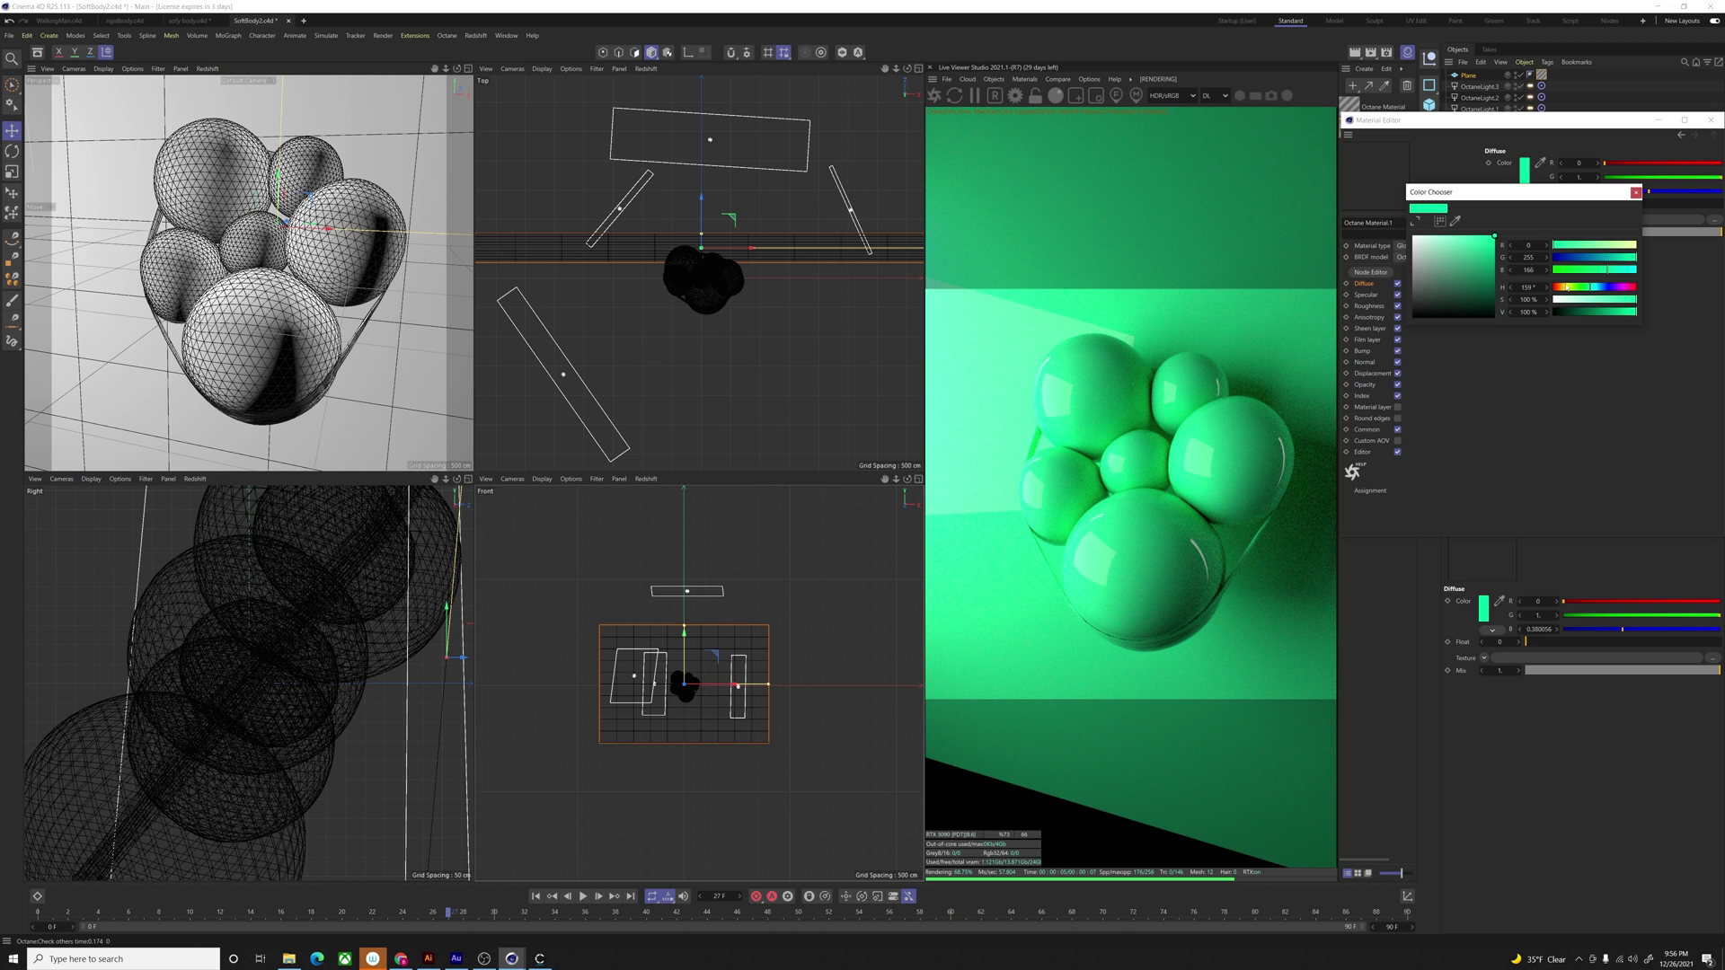
drag(1591, 287, 1613, 291)
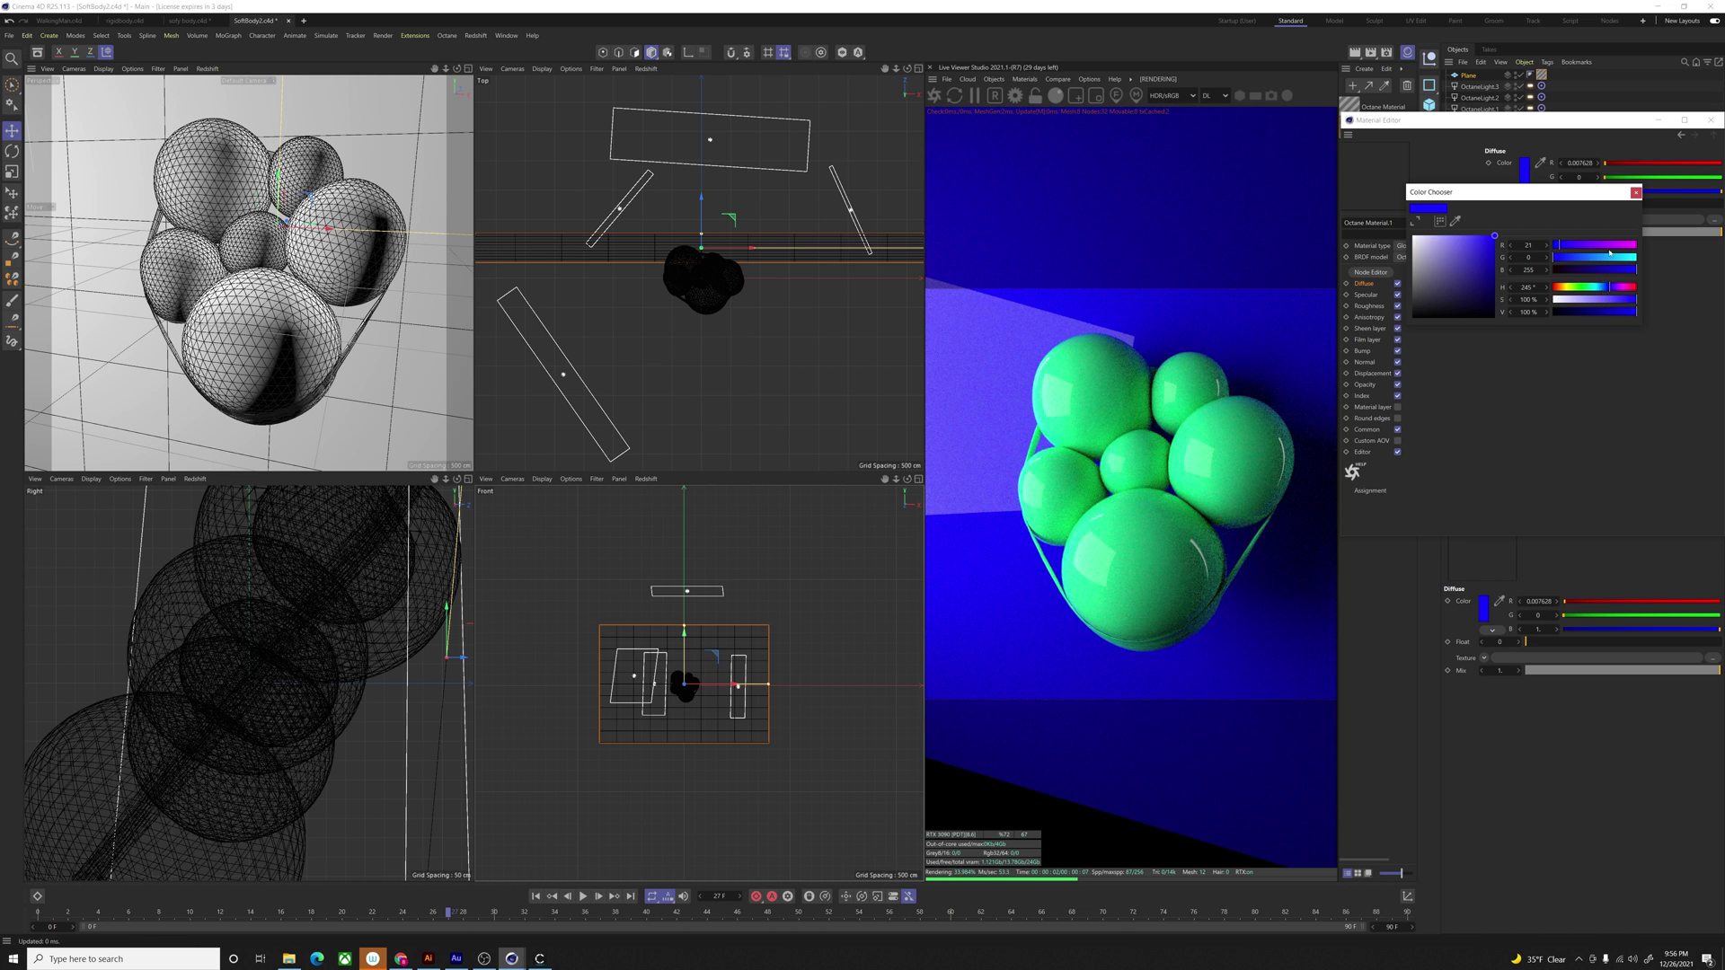
click(1637, 193)
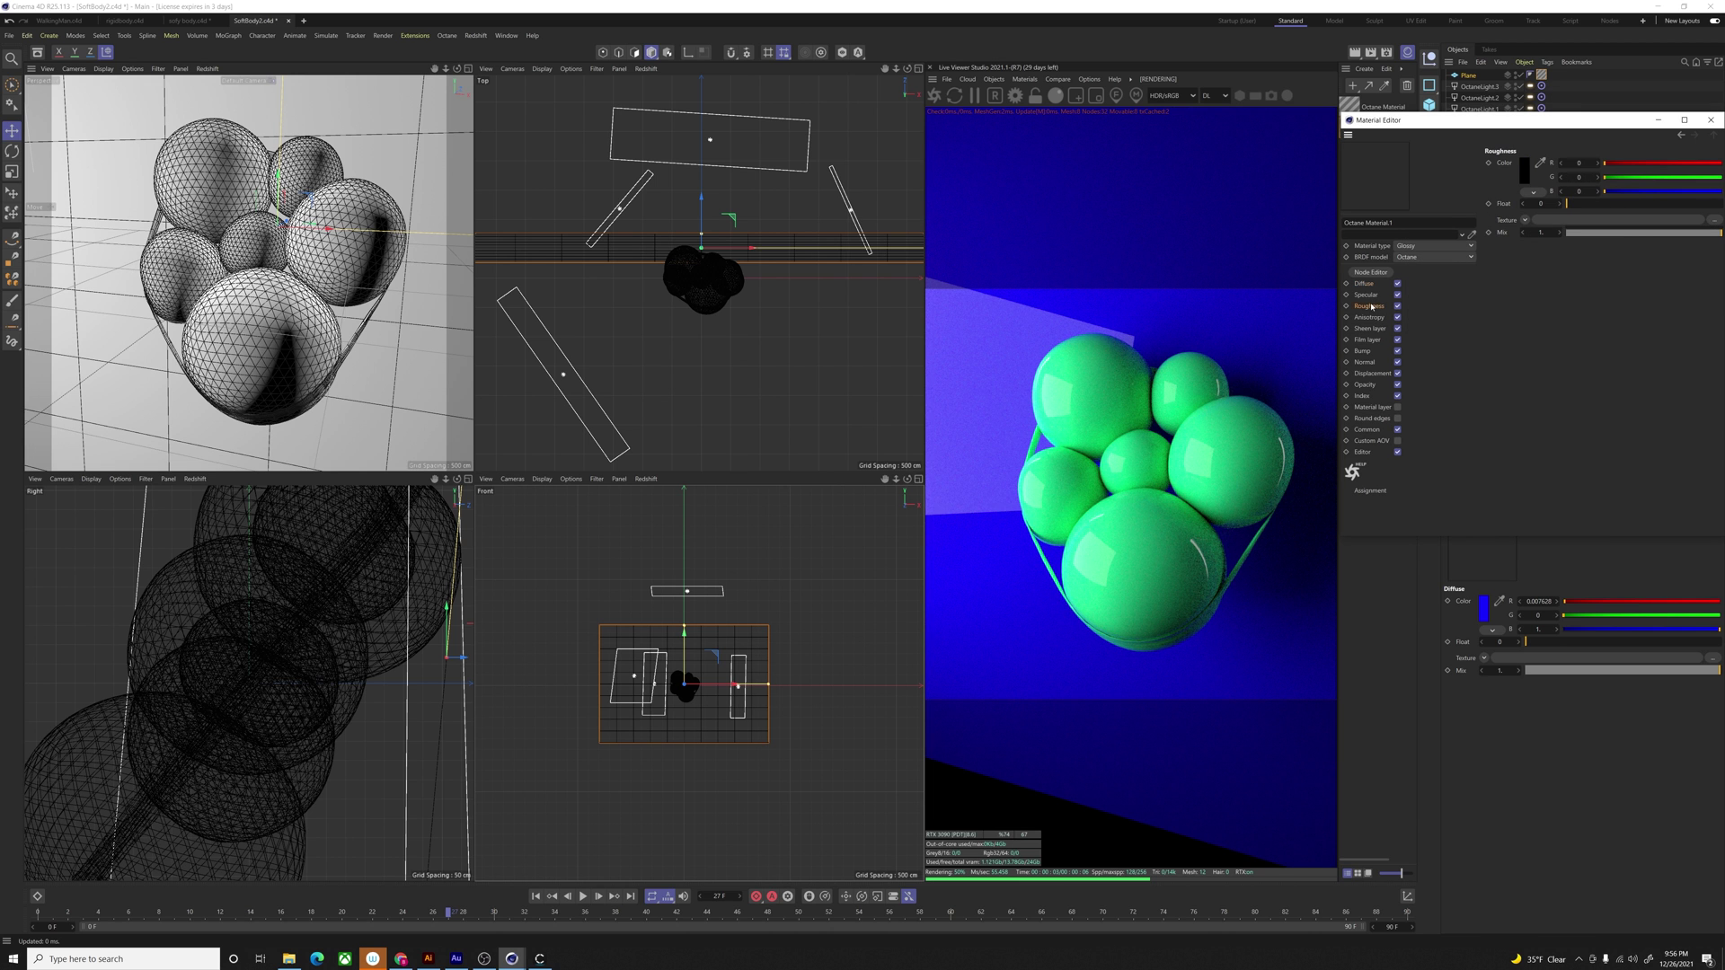
drag(1568, 204, 1605, 206)
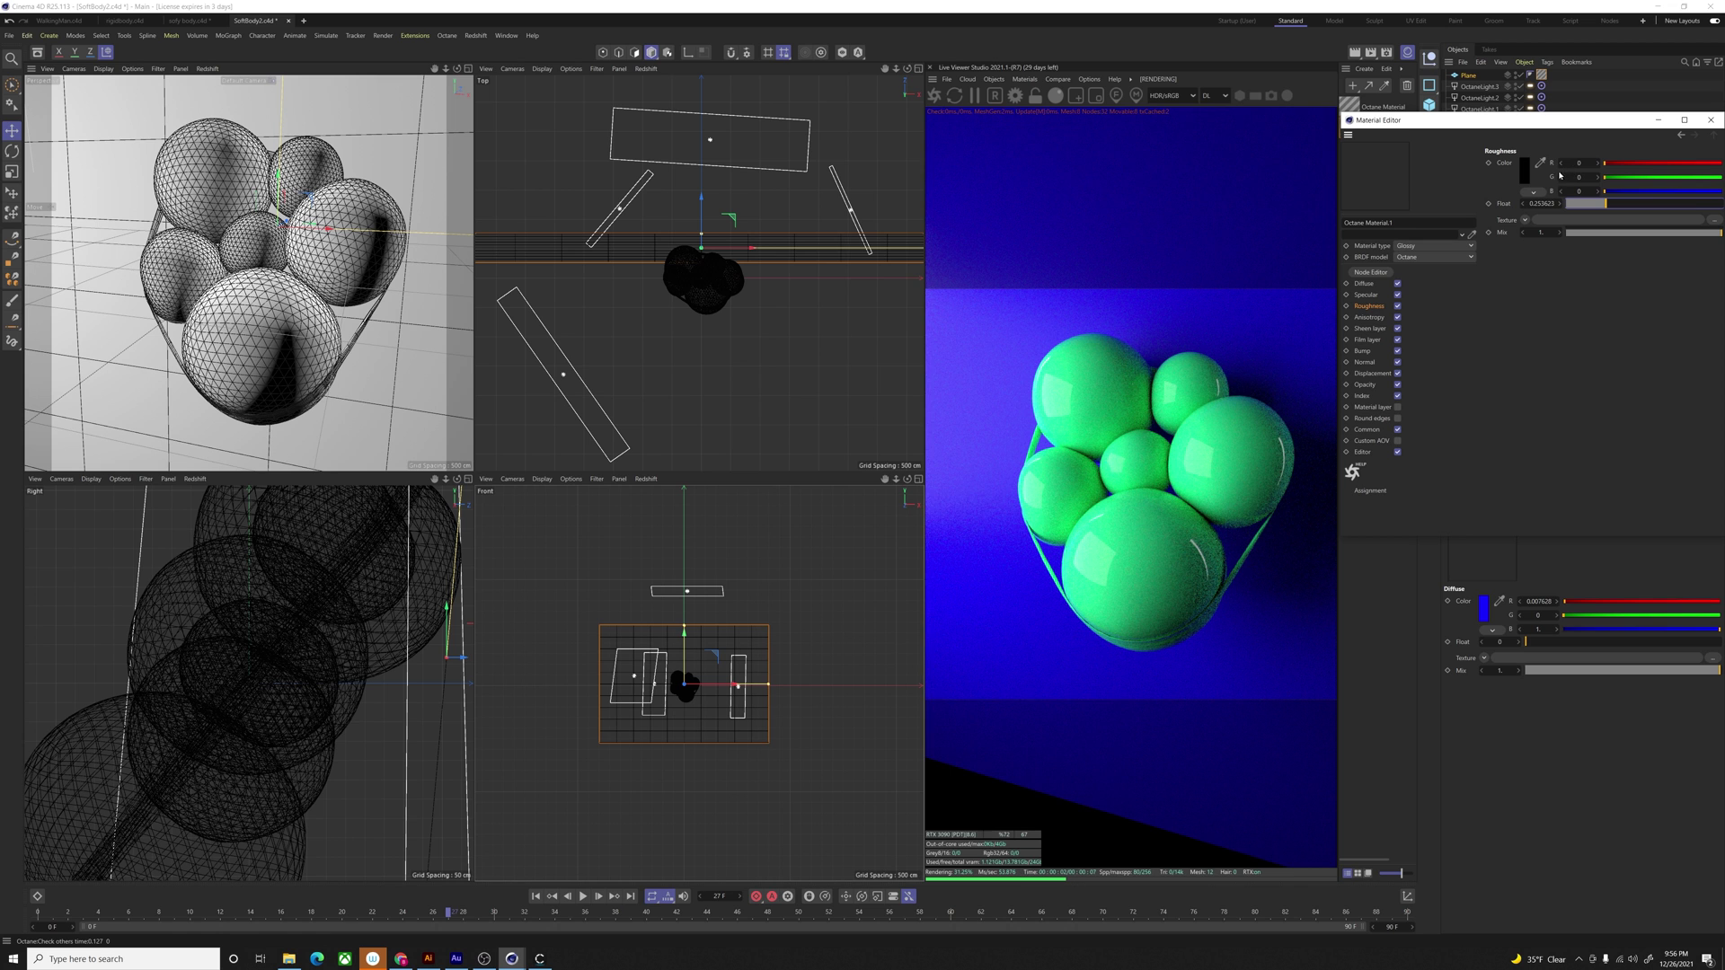
Step: Finish editing the backdrop material and set the green Octane material's roughness to about 0.08
drag(1589, 120, 627, 170)
click(749, 171)
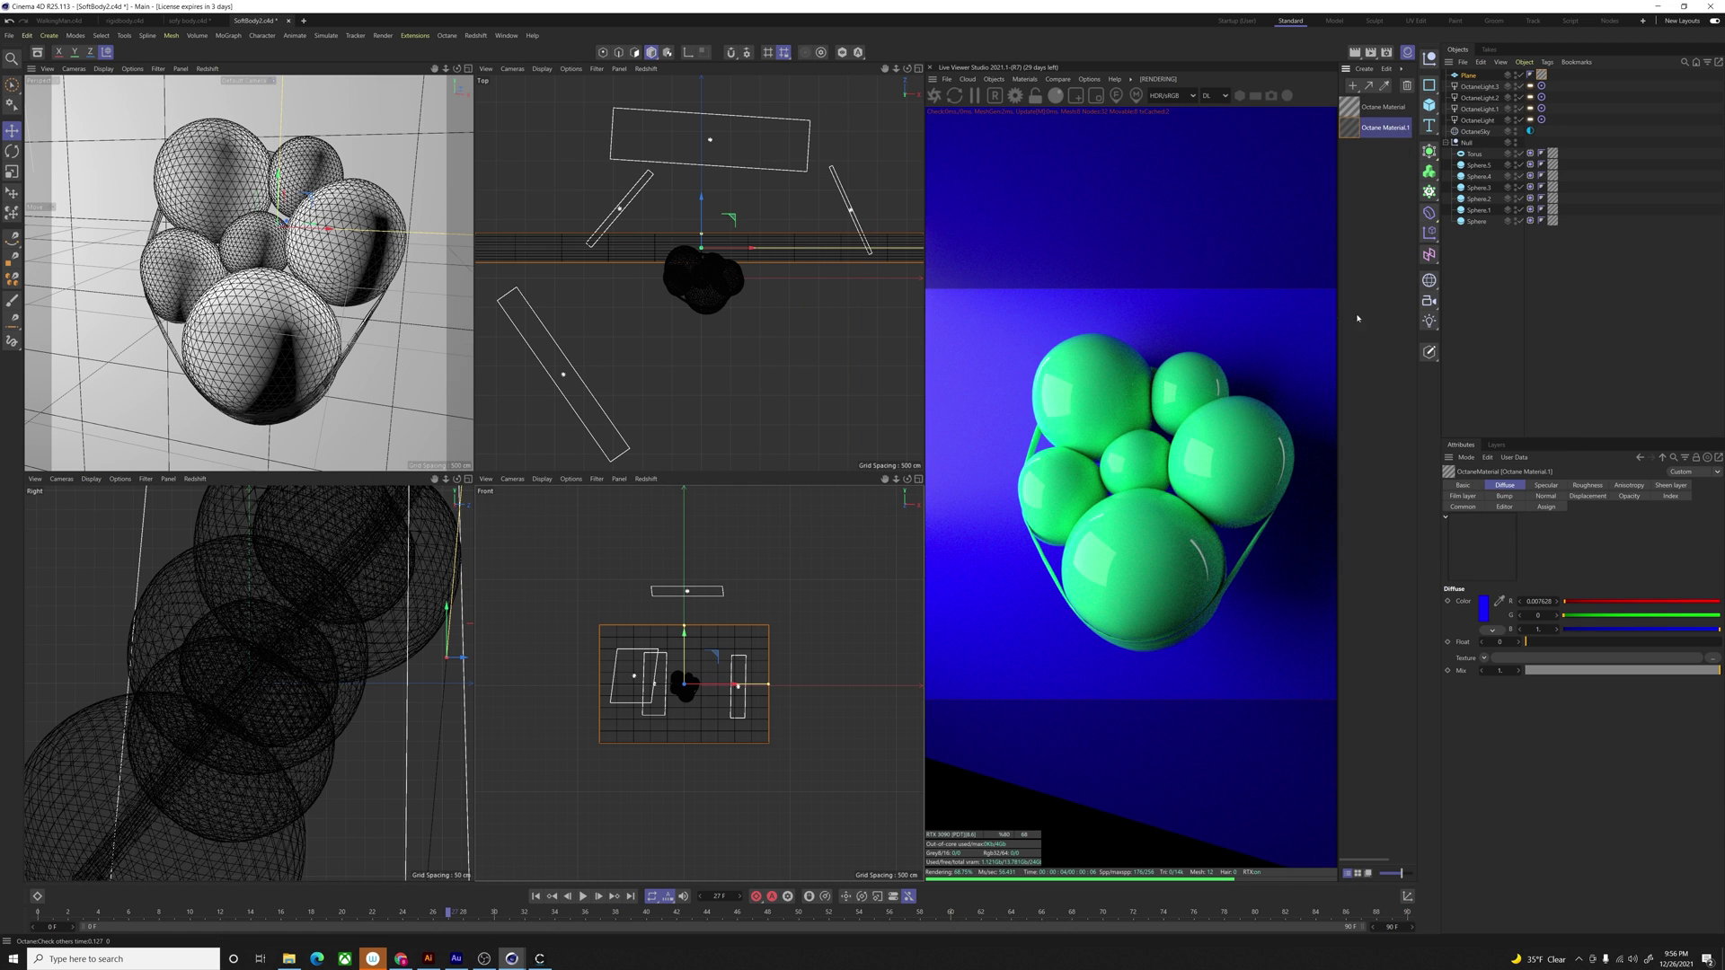
double_click(1375, 107)
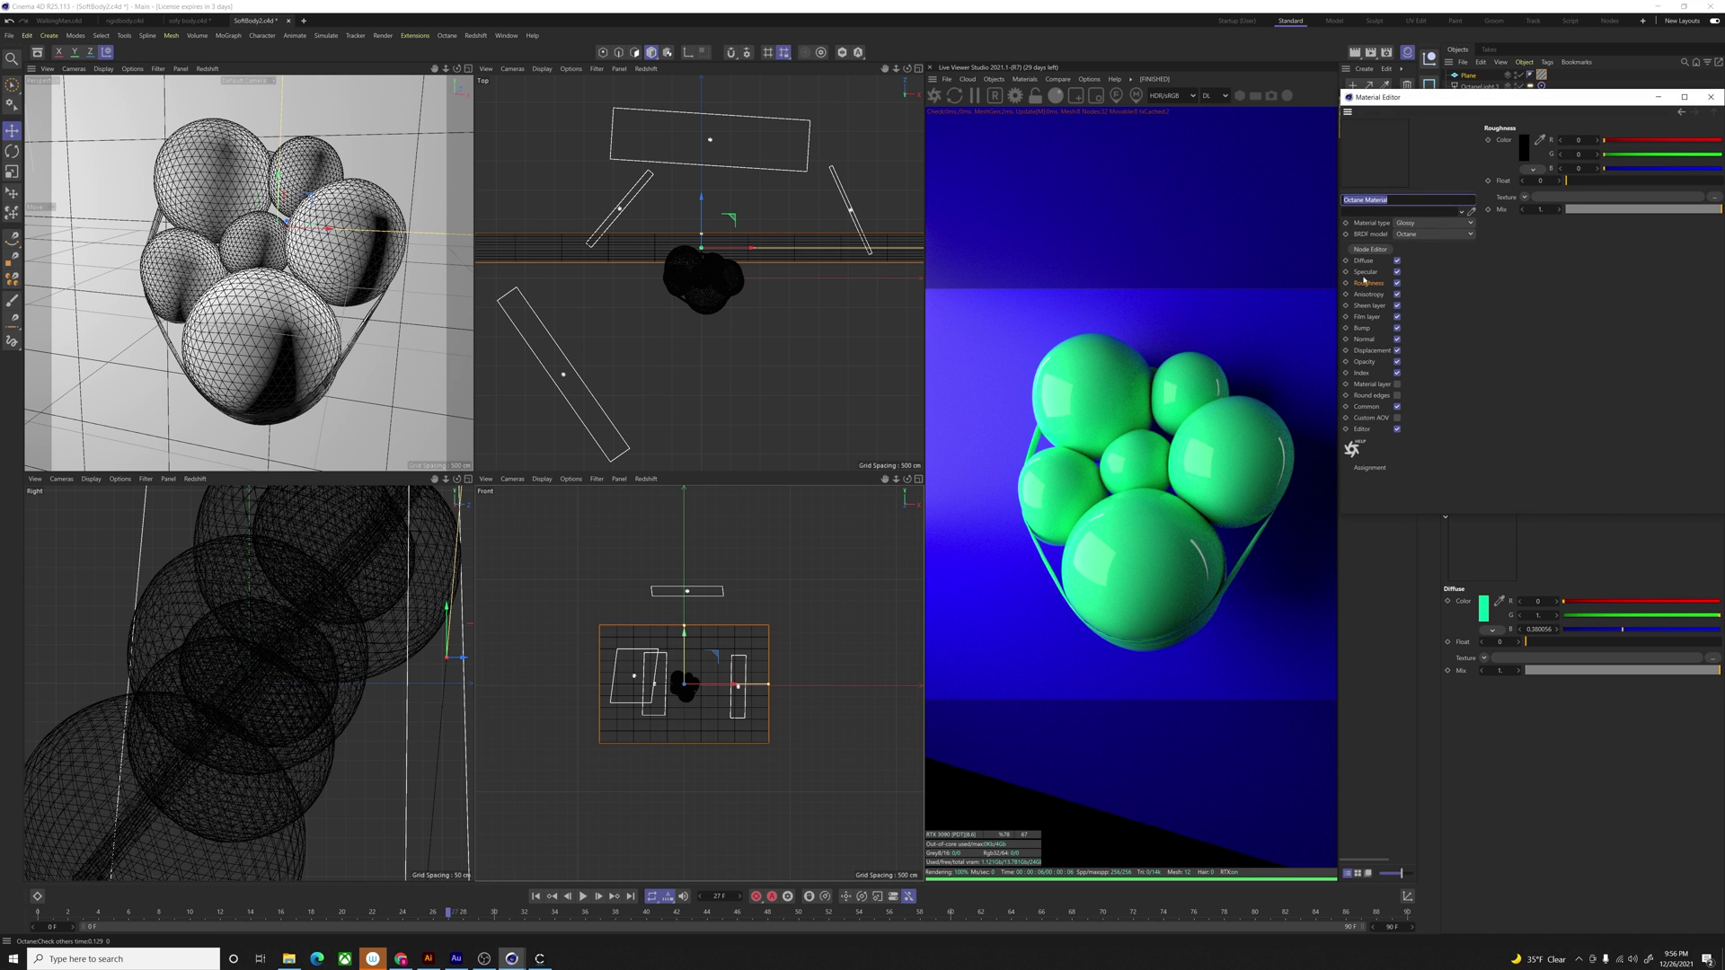
drag(1559, 181, 1581, 182)
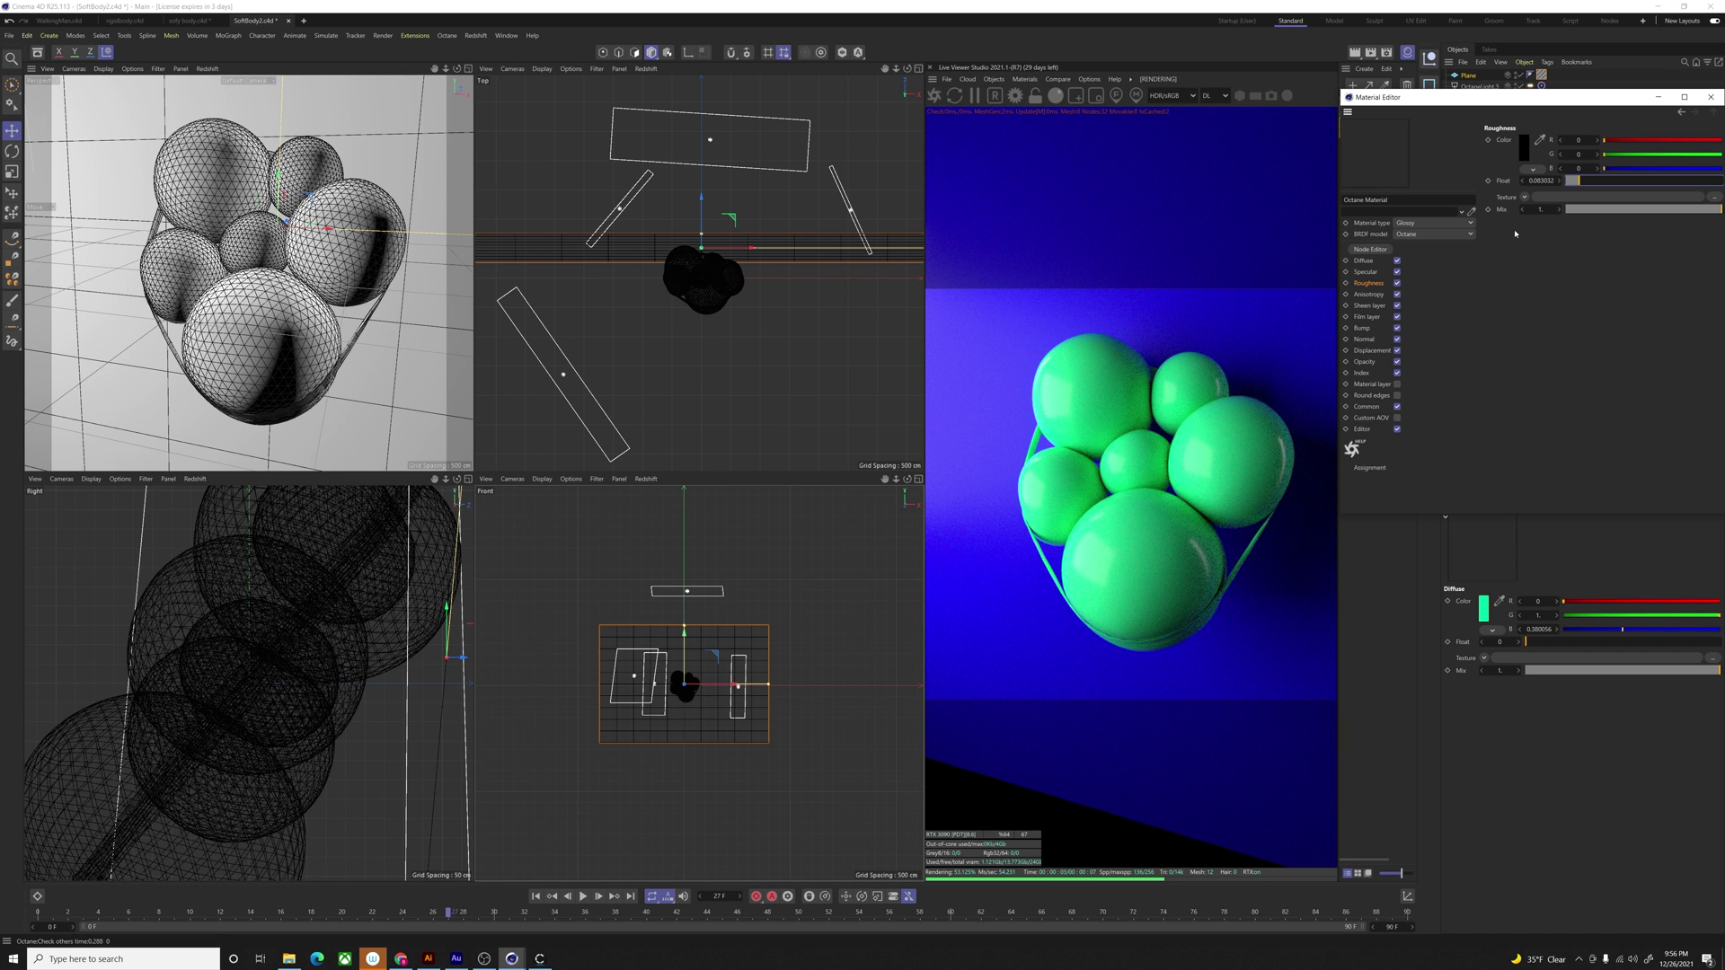
drag(1533, 99, 674, 188)
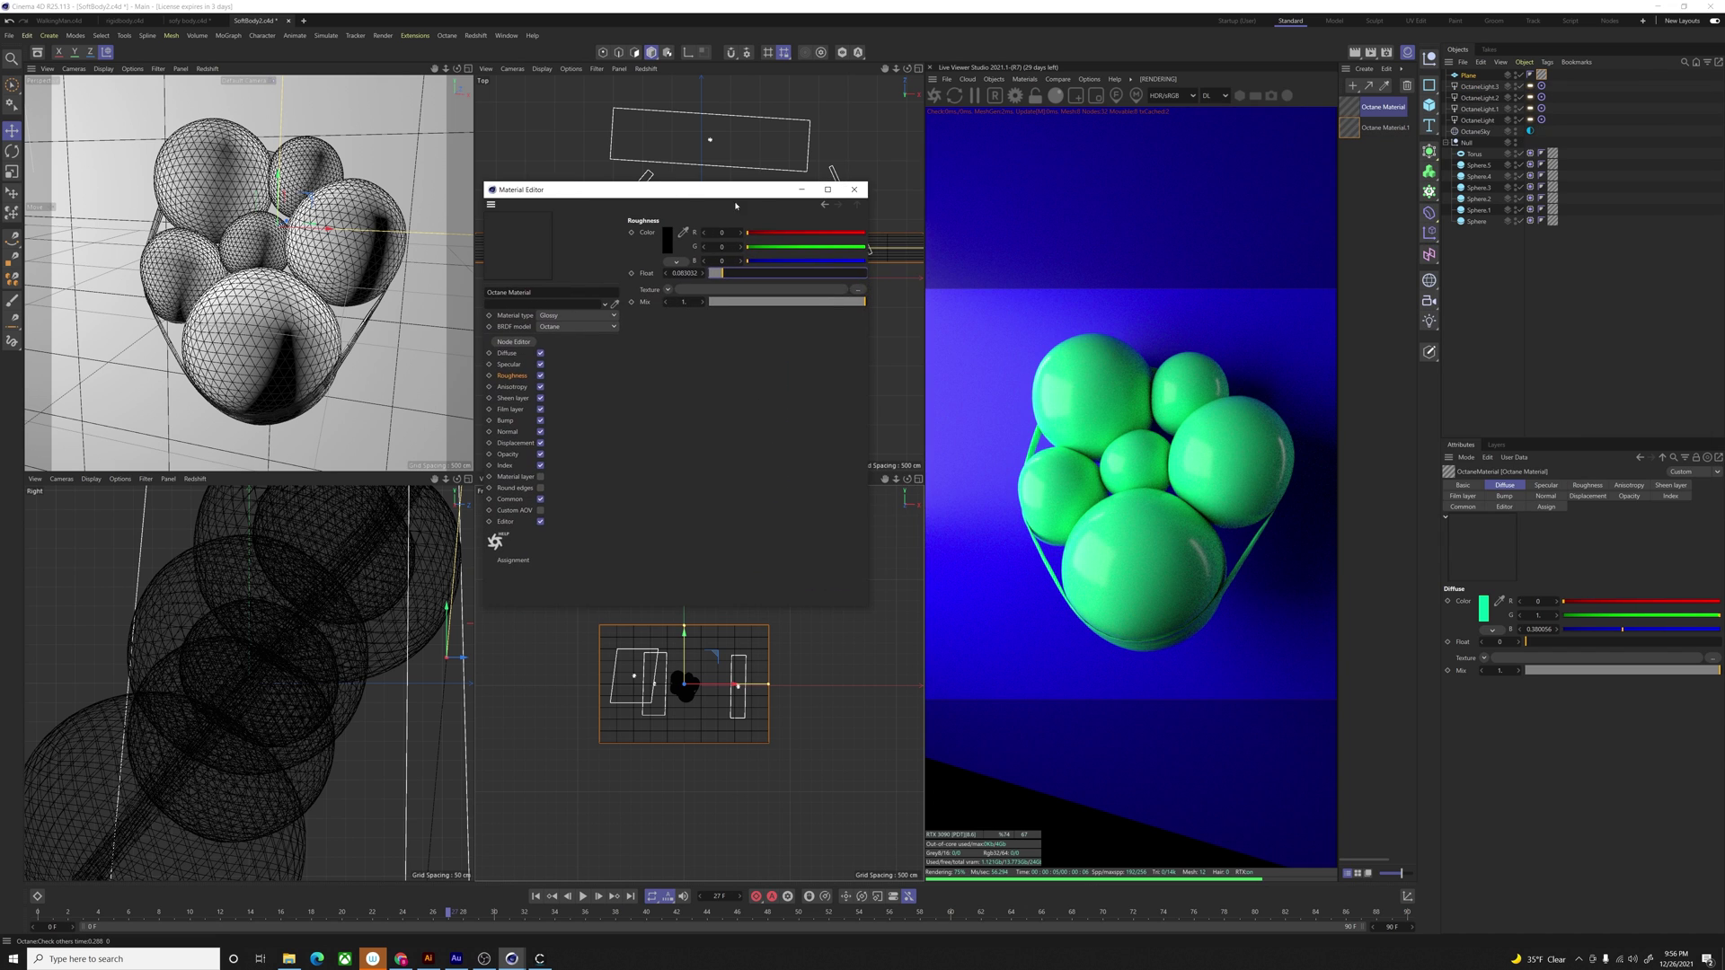
click(852, 187)
Step: Play back the soft body animation to preview it in the render, and move the backdrop plane slightly farther behind the spheres
click(583, 896)
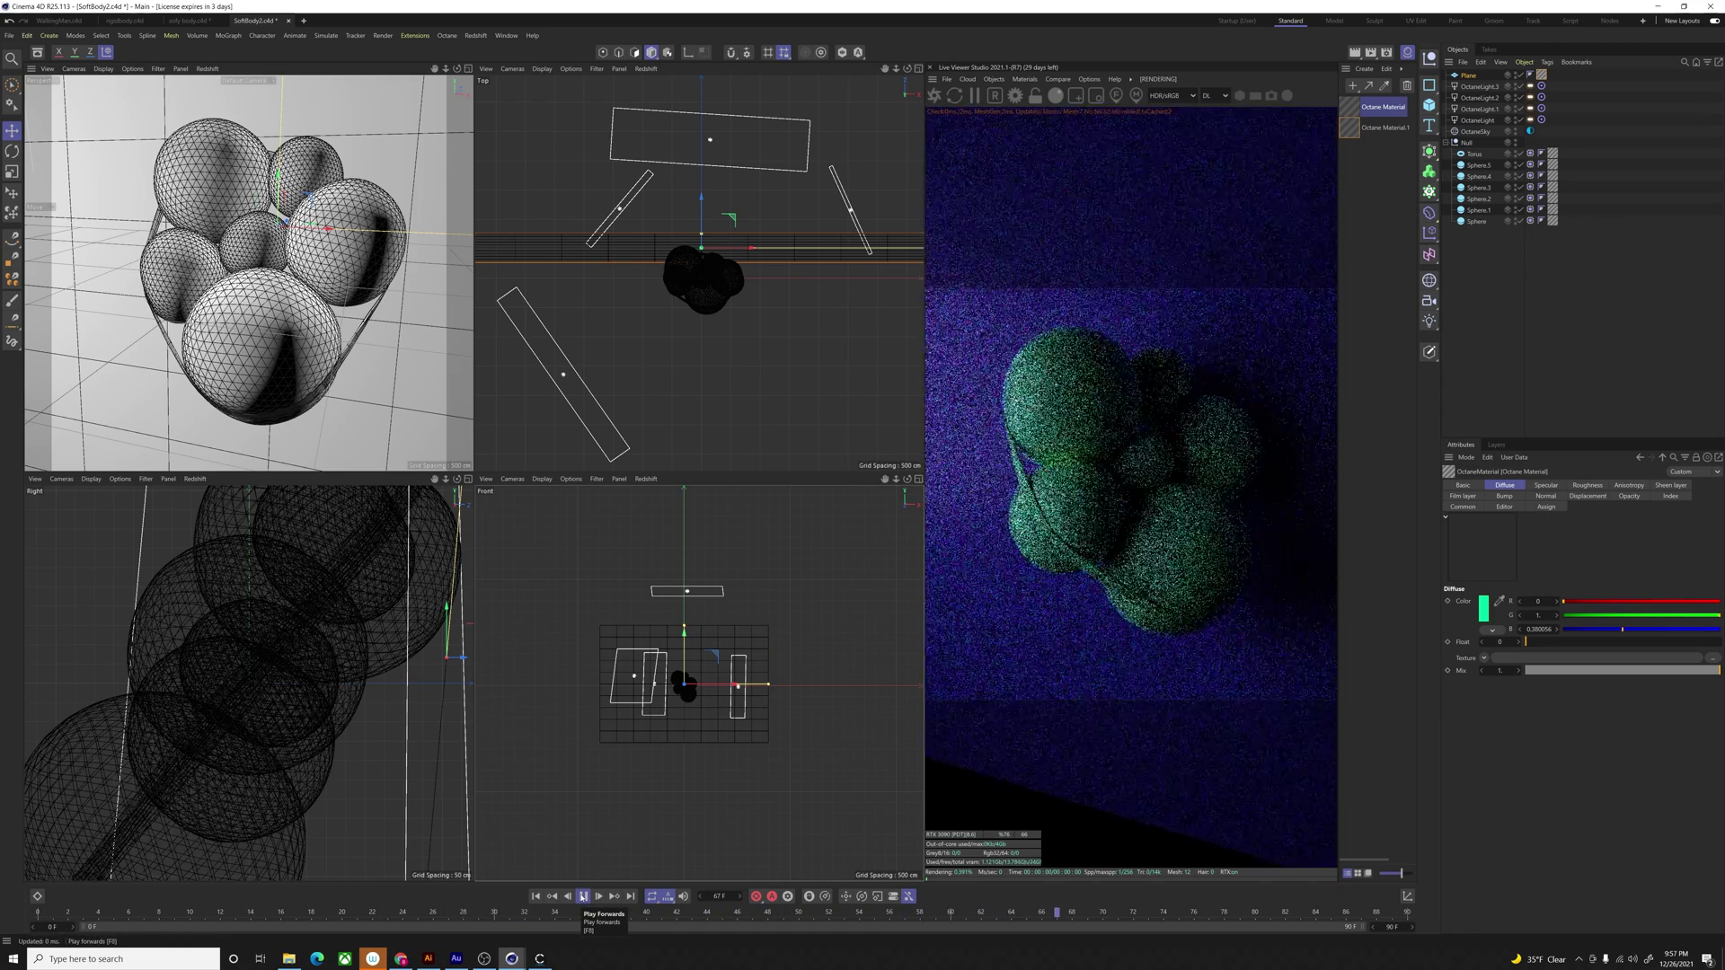
click(583, 895)
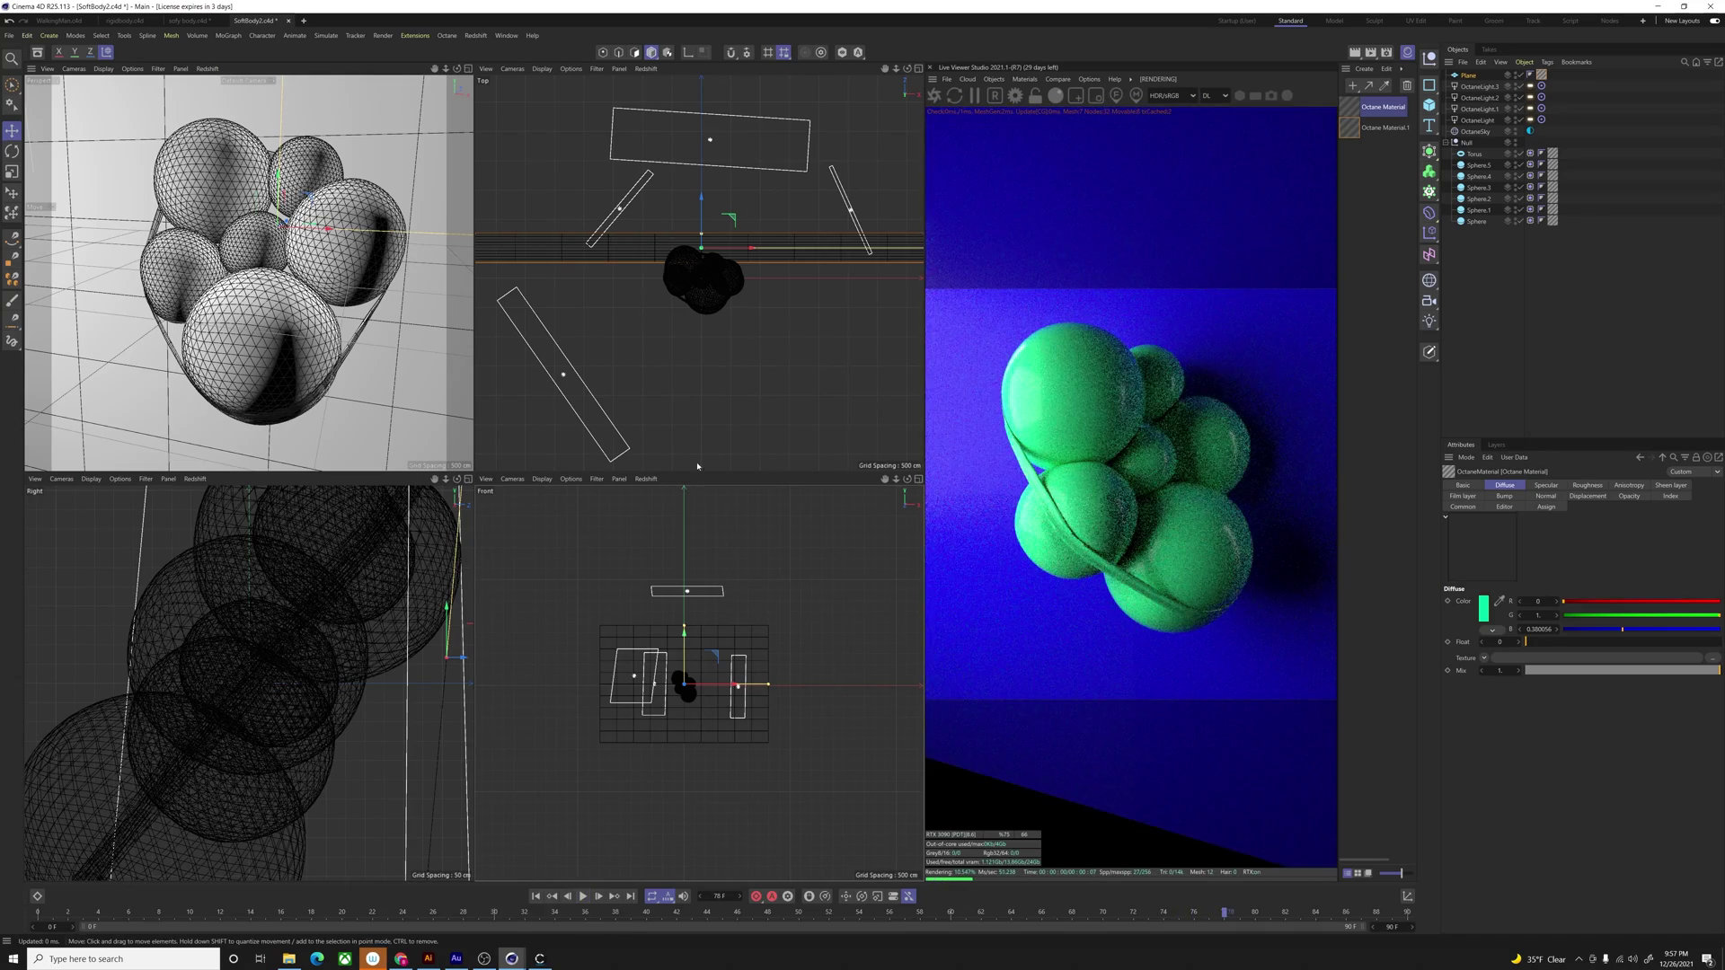
drag(702, 210, 701, 187)
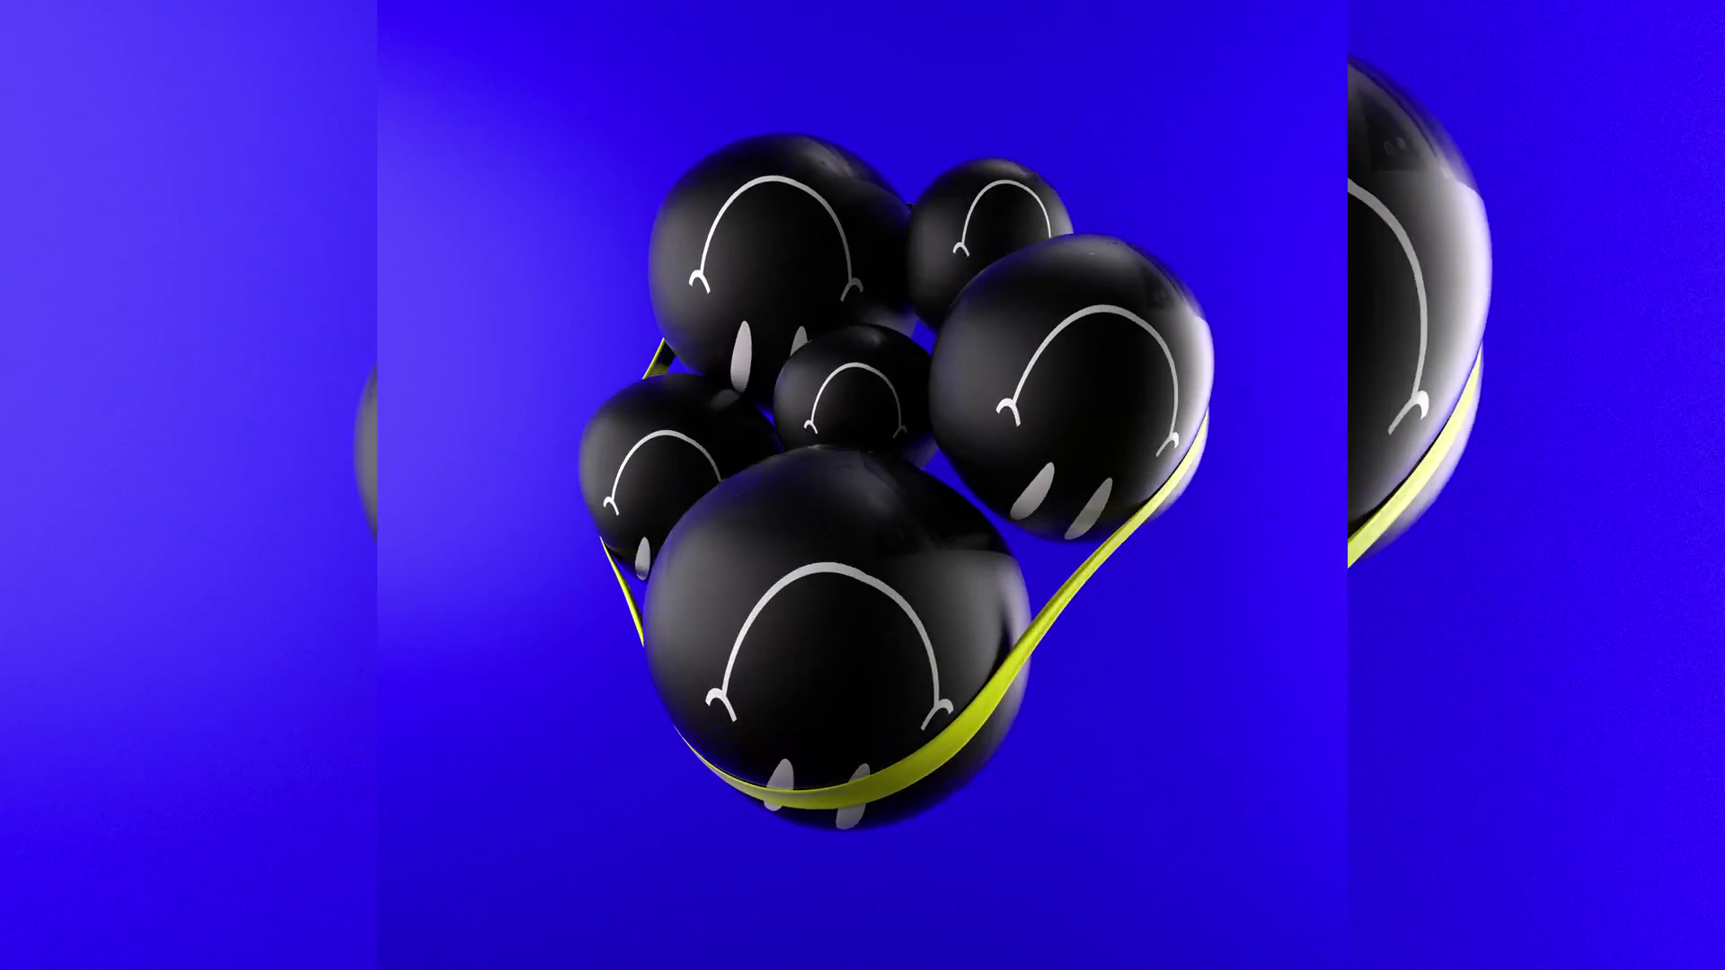